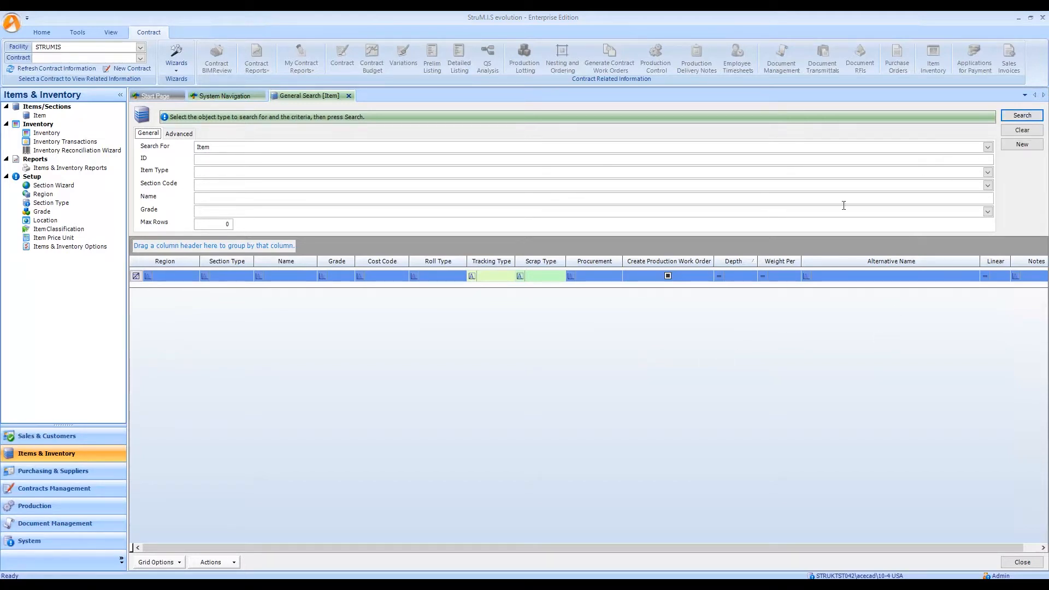
Search for items with section code PLT for Plates and grade A36
left_click(207, 189)
type("PLT")
key("Return")
key("shift+Tab")
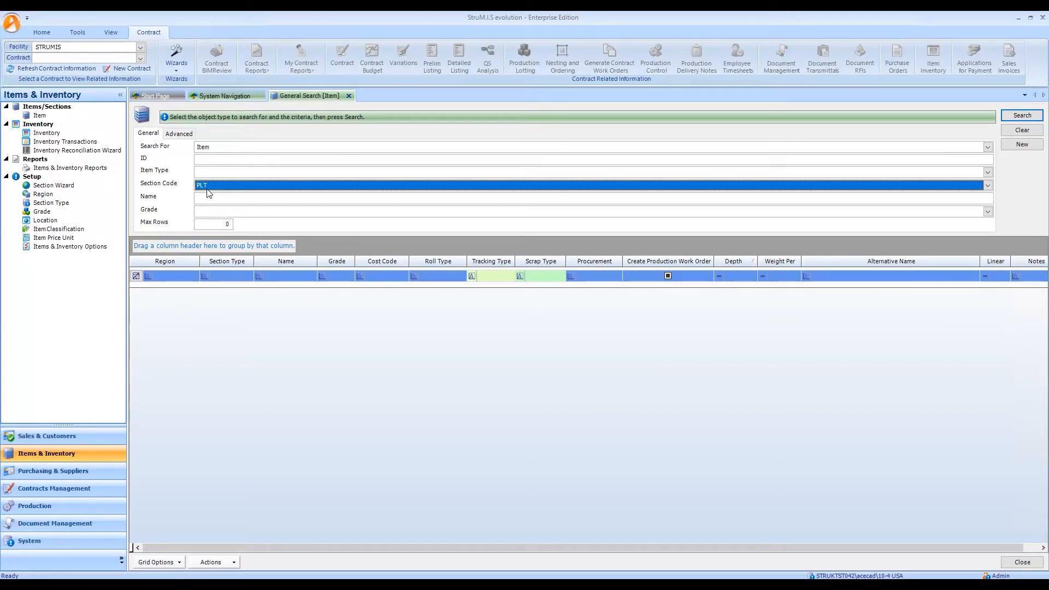
key("alt+Down")
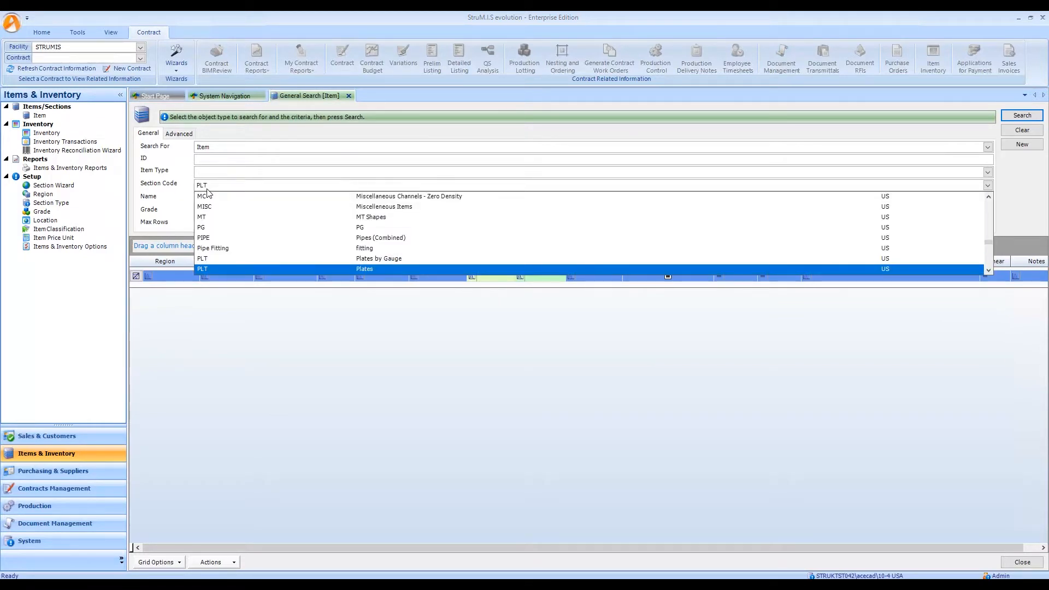
key("Return")
left_click(210, 213)
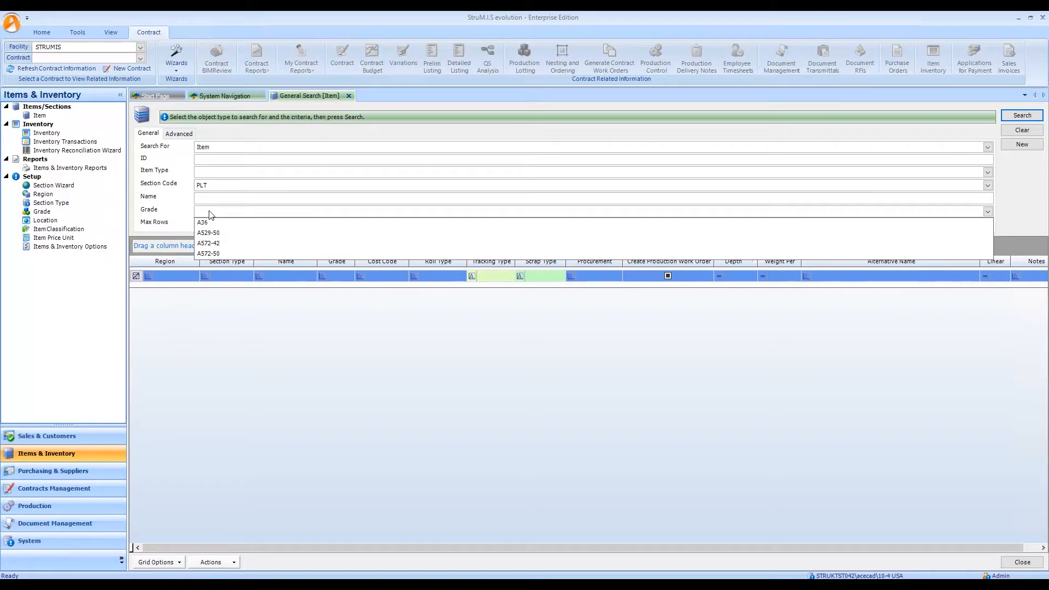
key("Down")
key("Tab")
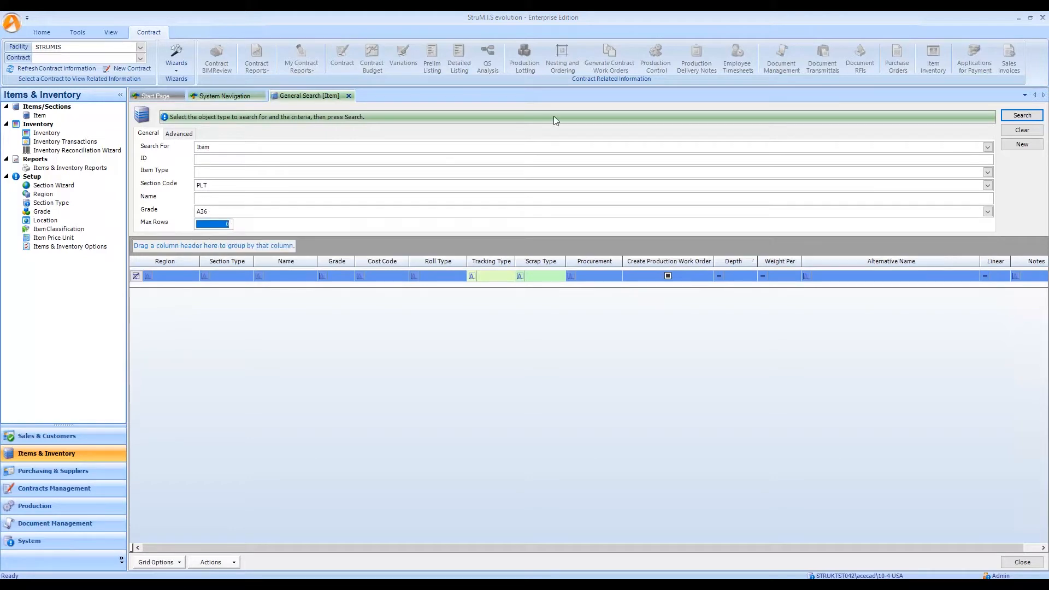
left_click(1027, 116)
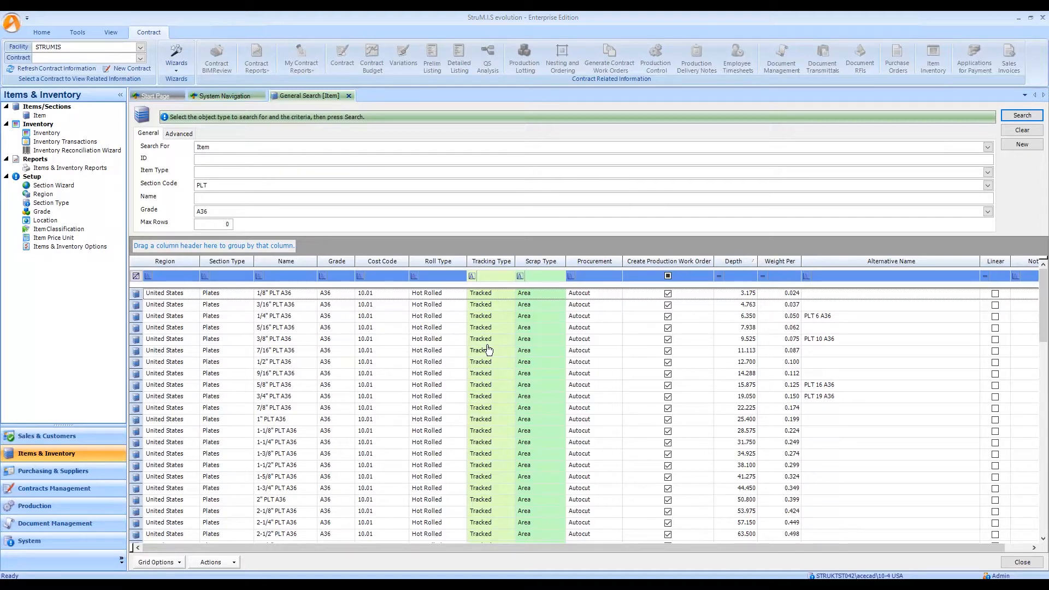
Open the 3/8" PLT A36 item, check the inventory tracking setting in its properties, and close the record
double_click(424, 339)
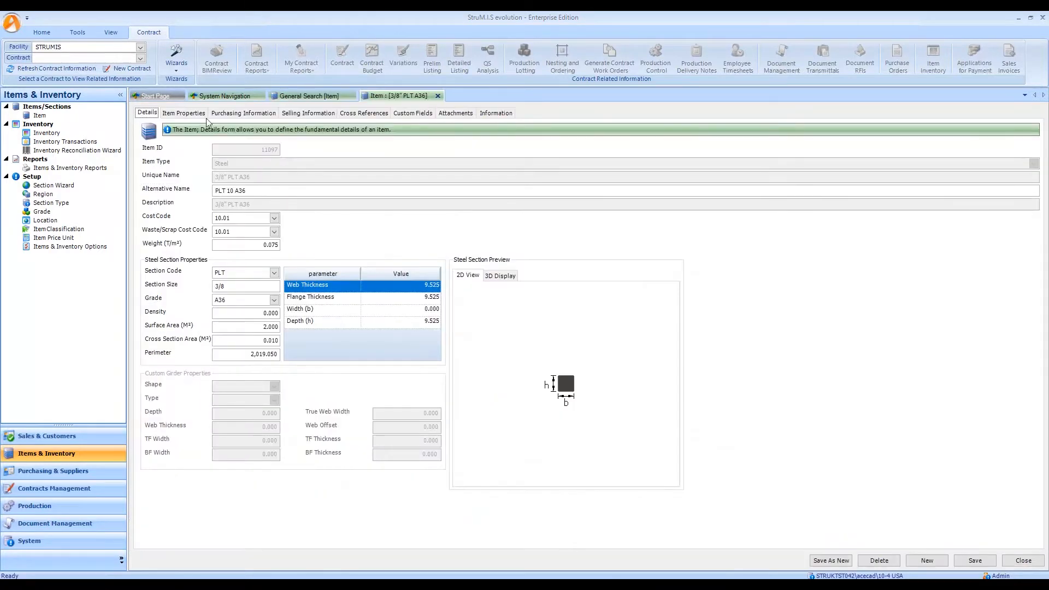
left_click(198, 115)
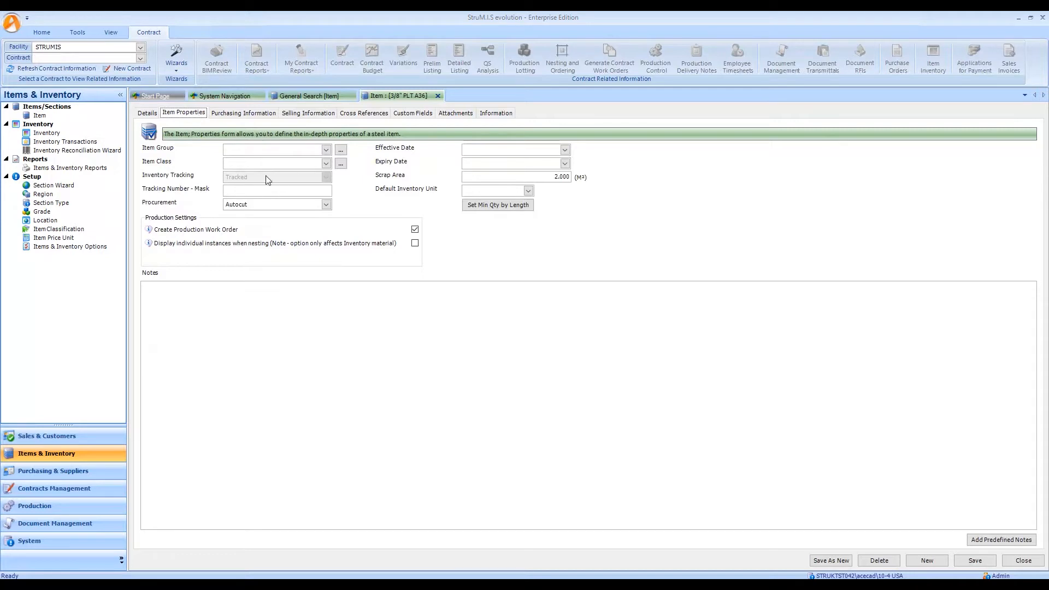
left_click(438, 96)
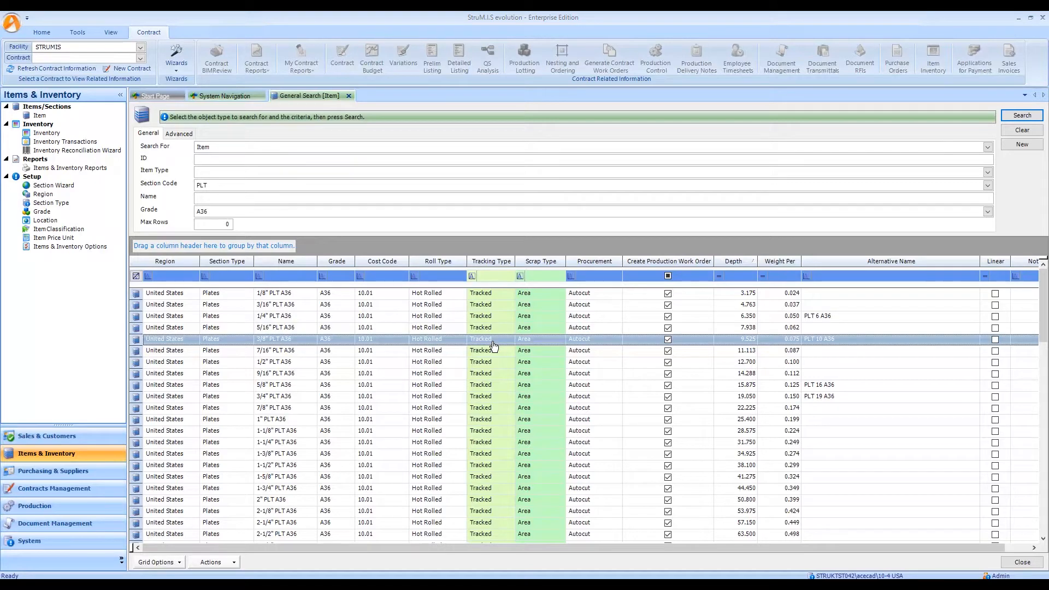
Run an inventory search, filter the tracking type to Tracked, review the listed material, and close the search
left_click(48, 133)
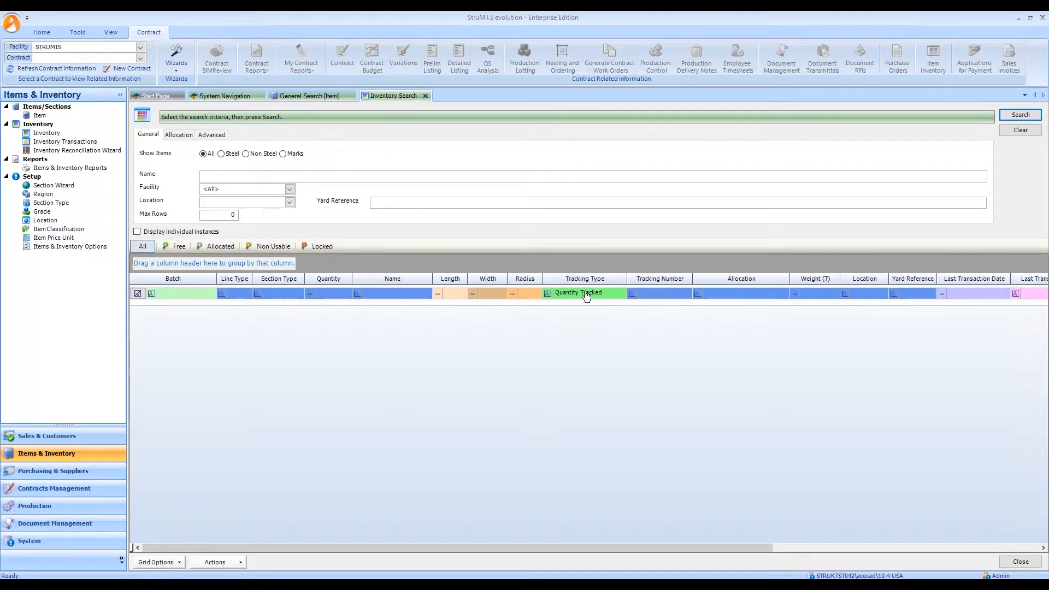
left_click(1036, 116)
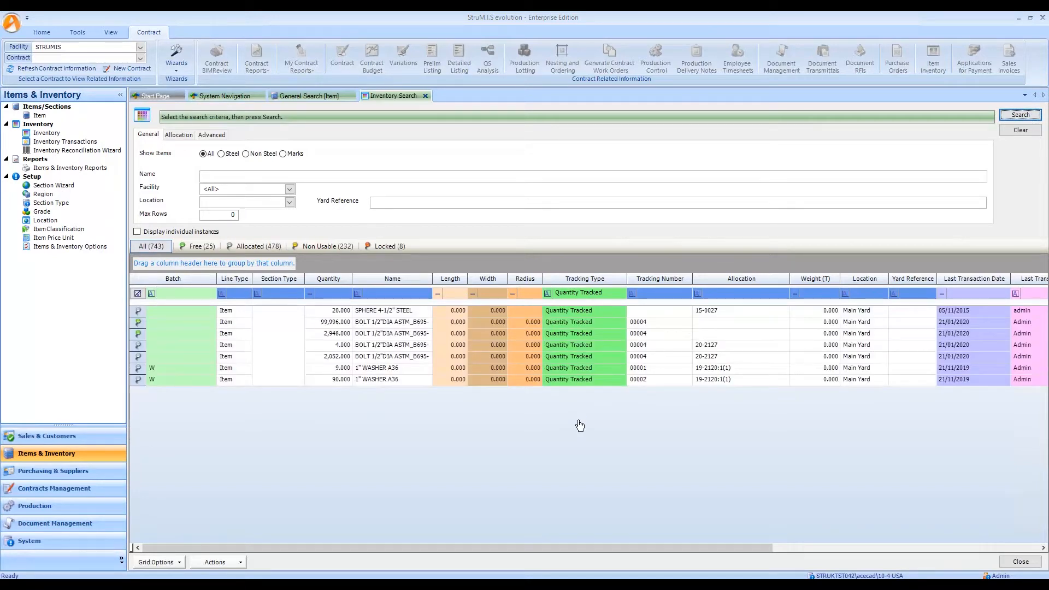
left_click(613, 298)
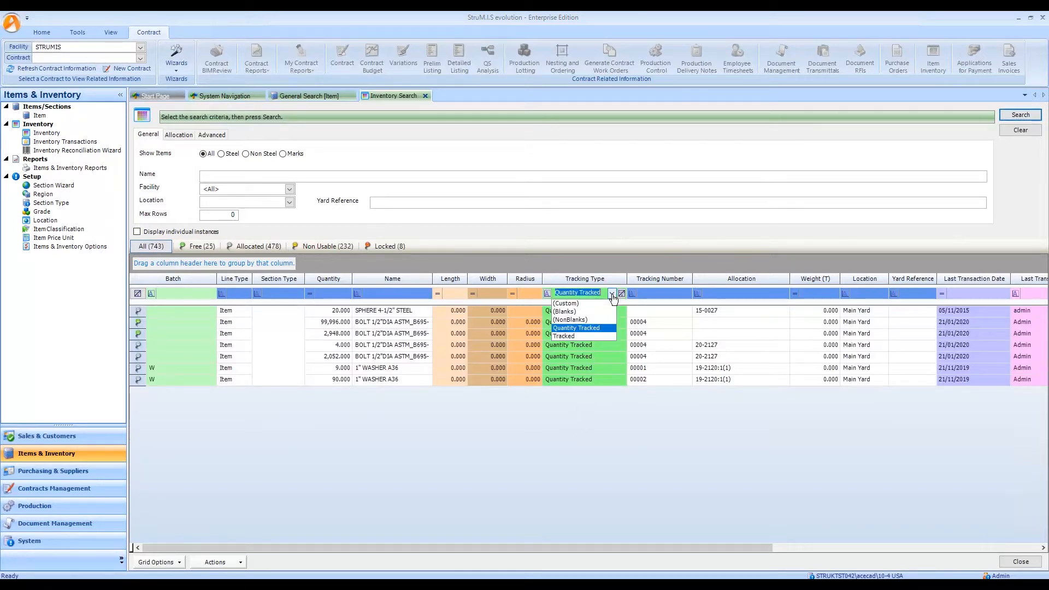
left_click(585, 334)
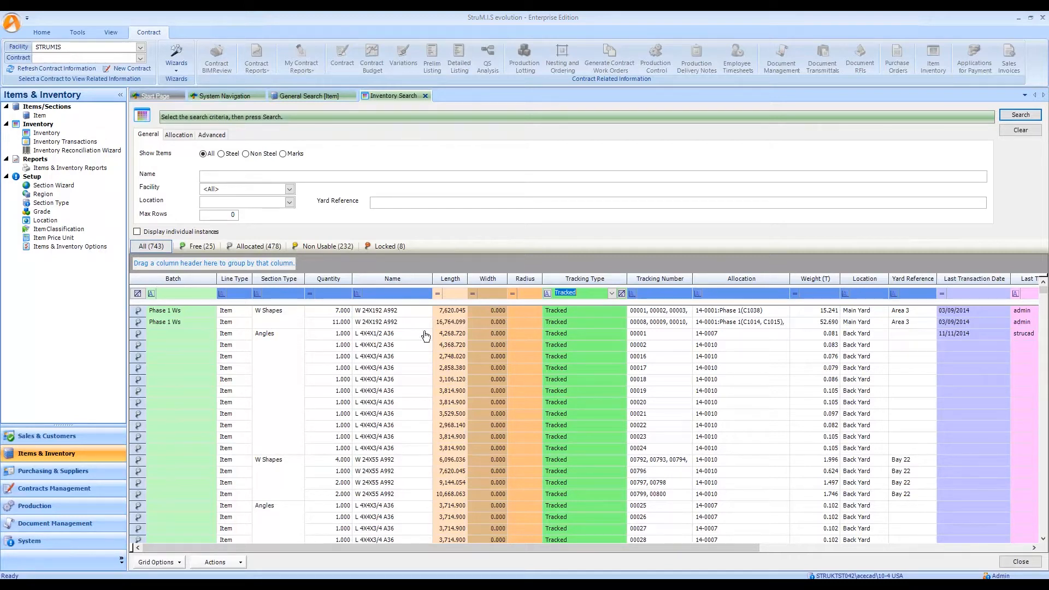
left_click(425, 96)
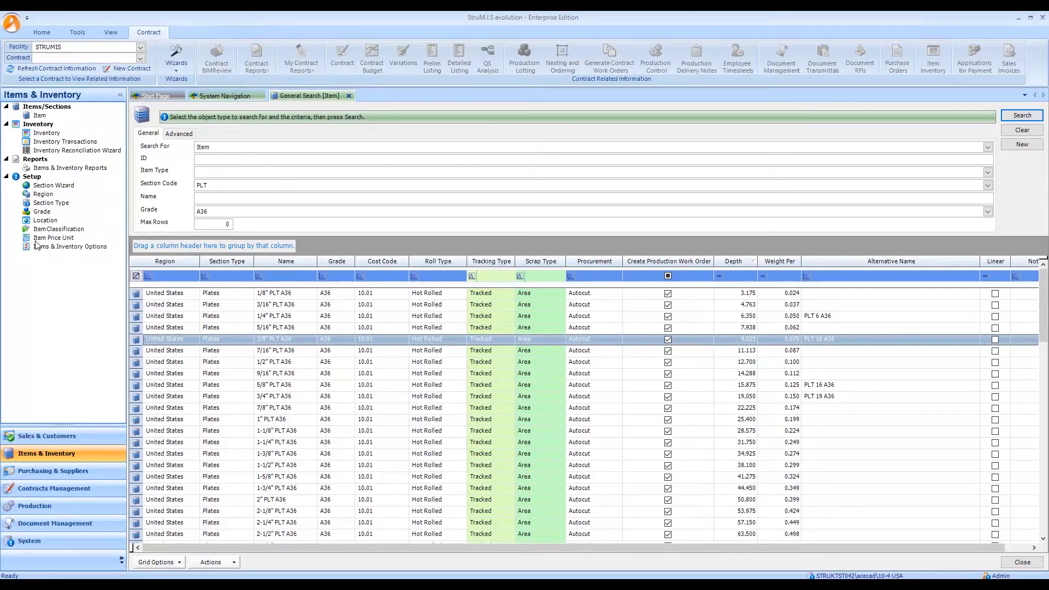
Open the Plates section type, check the options available for its scrap type, and close the record
left_click(55, 204)
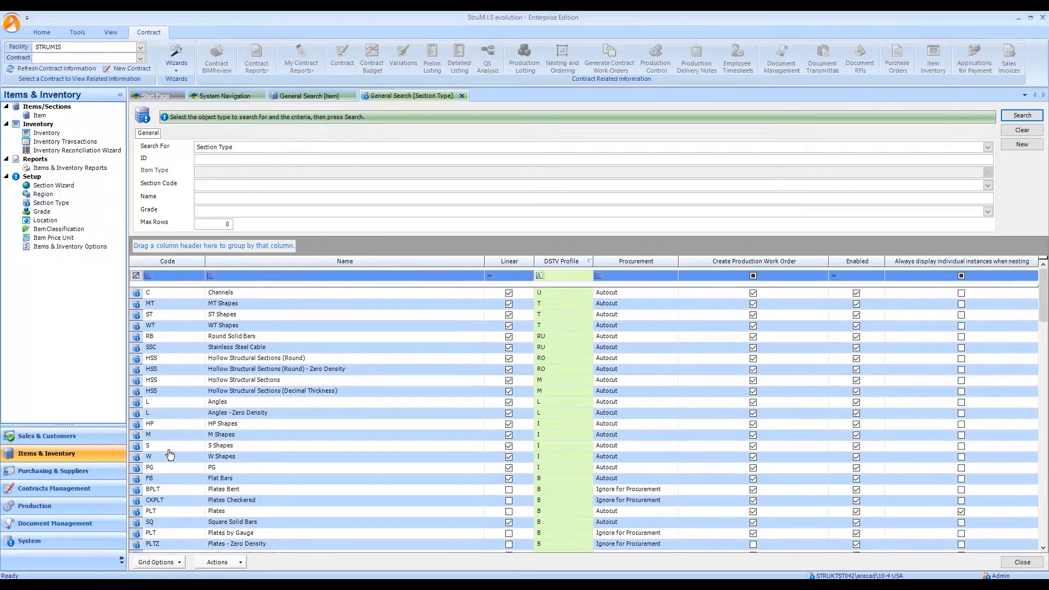
left_click(219, 511)
double_click(219, 512)
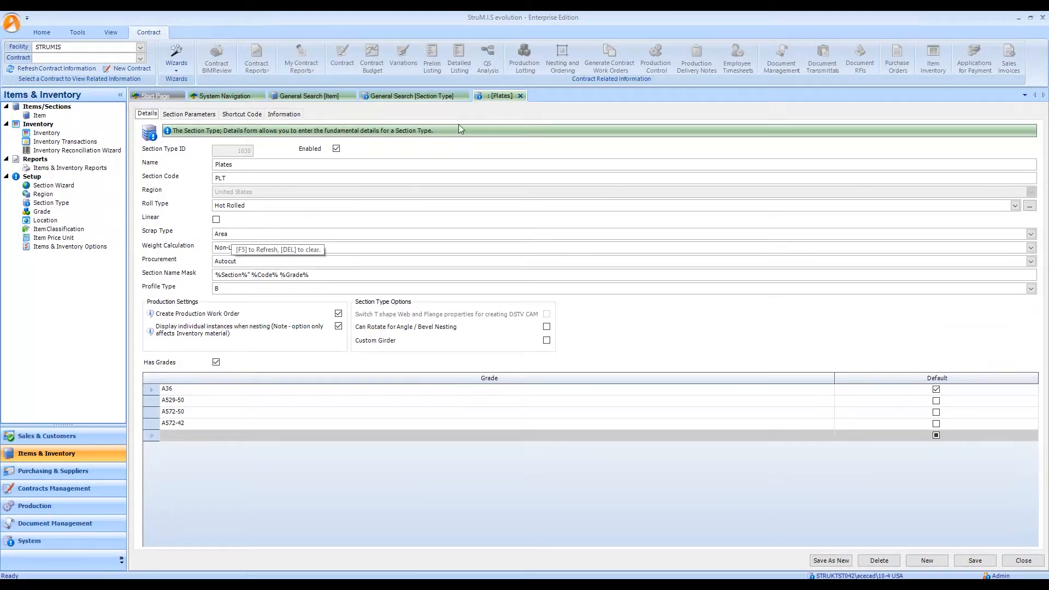
left_click(235, 235)
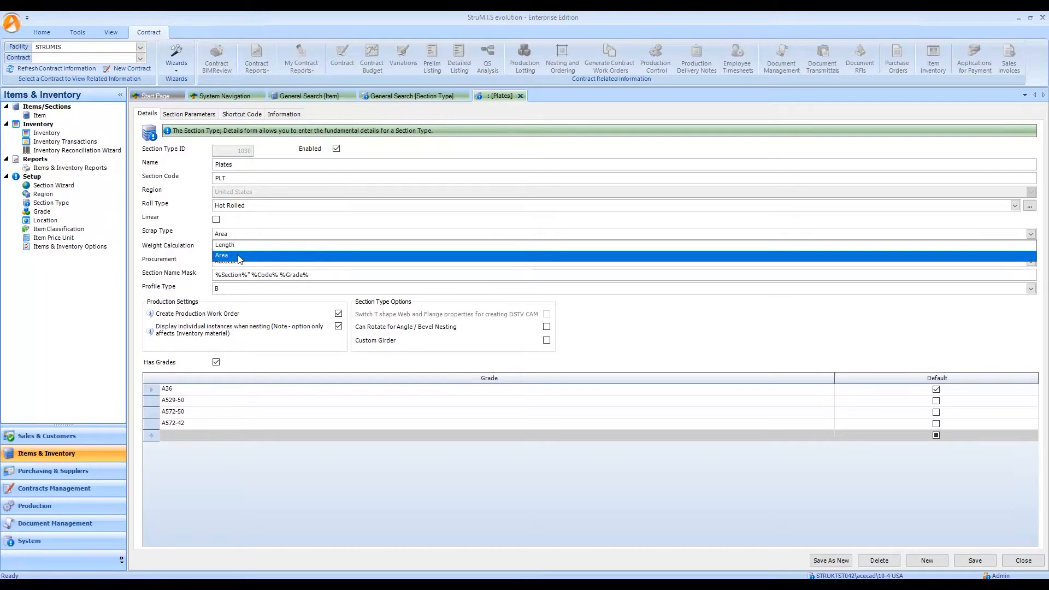
left_click(474, 116)
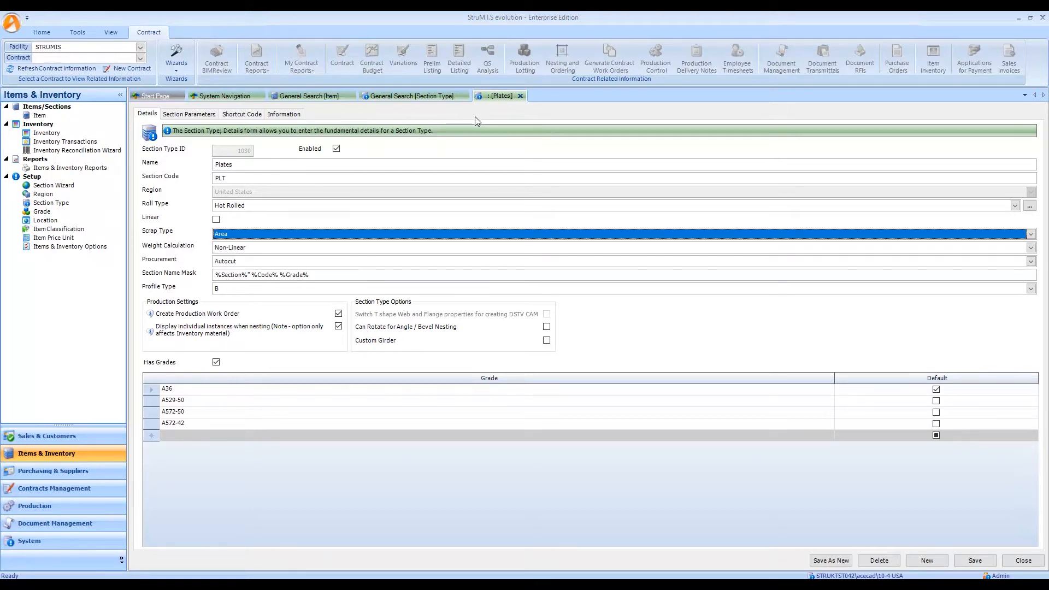
left_click(520, 96)
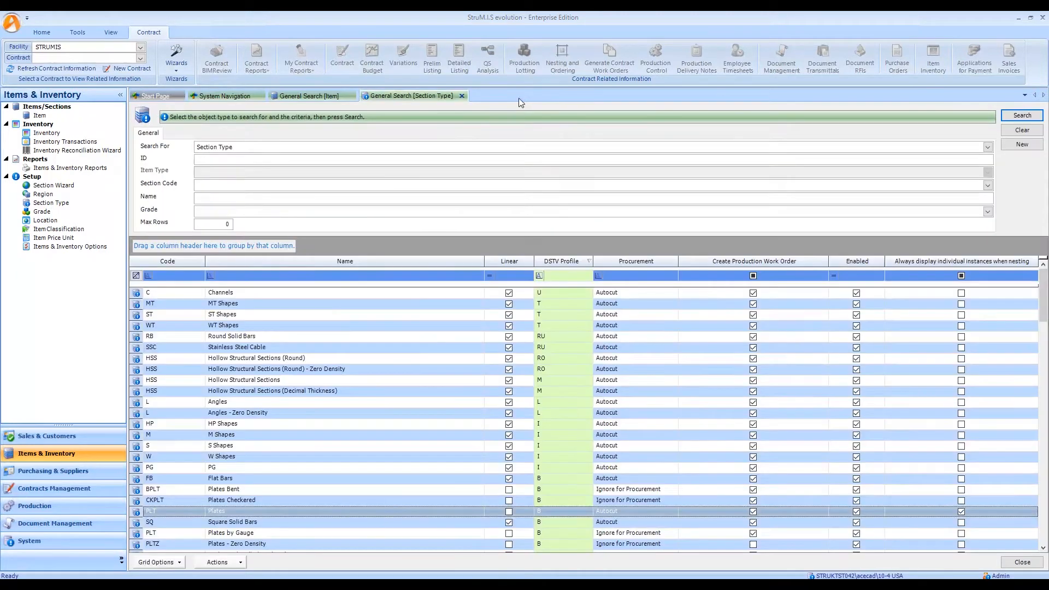
Check the scrap type of the Channels section type for comparison, and close the record and the section type search
left_click(227, 293)
double_click(228, 293)
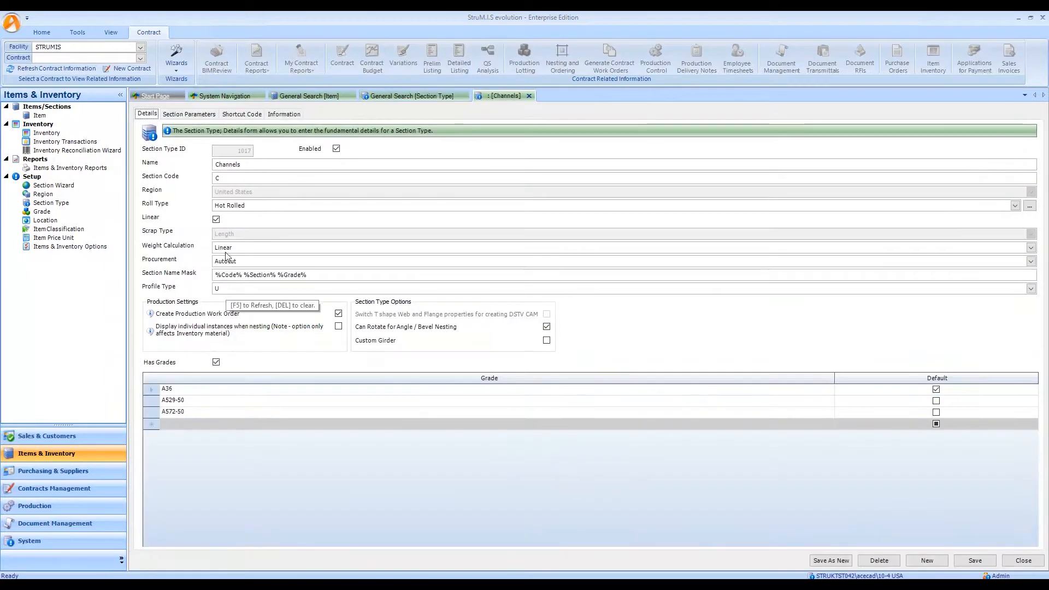
left_click(528, 96)
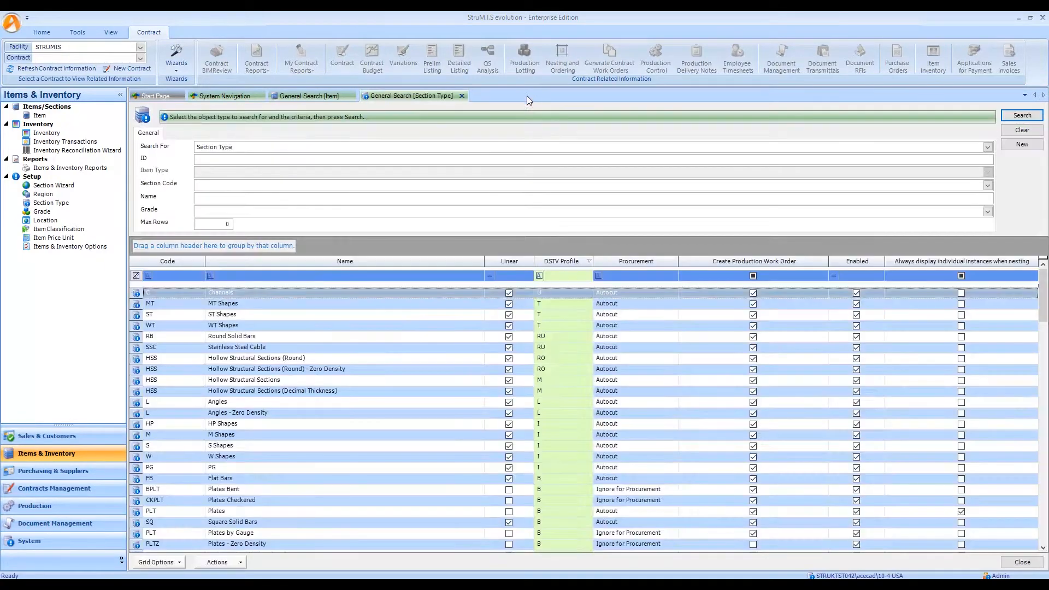
left_click(463, 96)
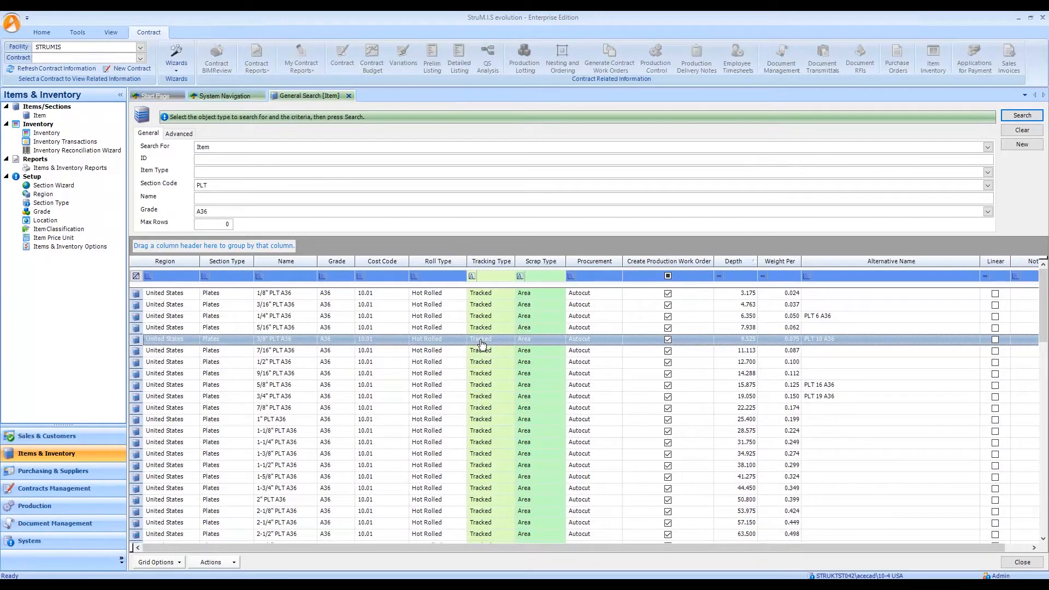
Reopen the 3/8" PLT A36 item, examine the scrap area in its properties, and close the record
double_click(512, 340)
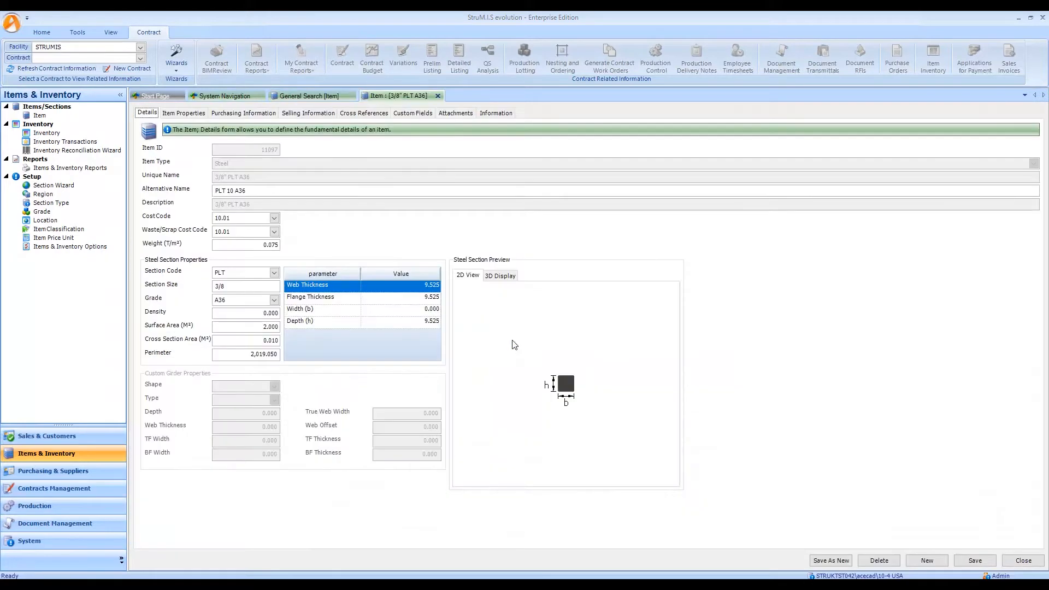
left_click(198, 114)
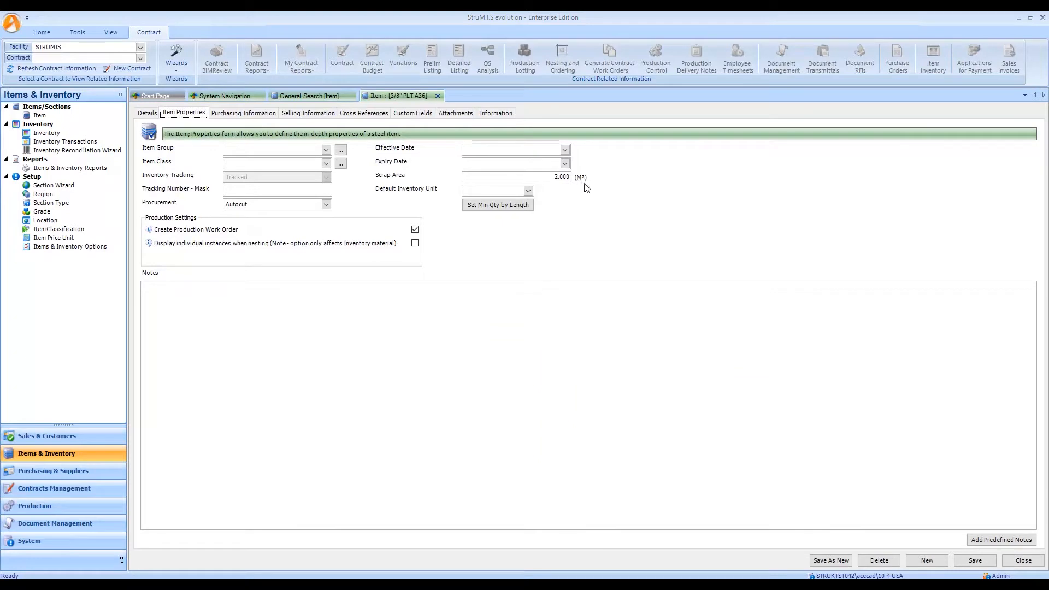
left_click(550, 179)
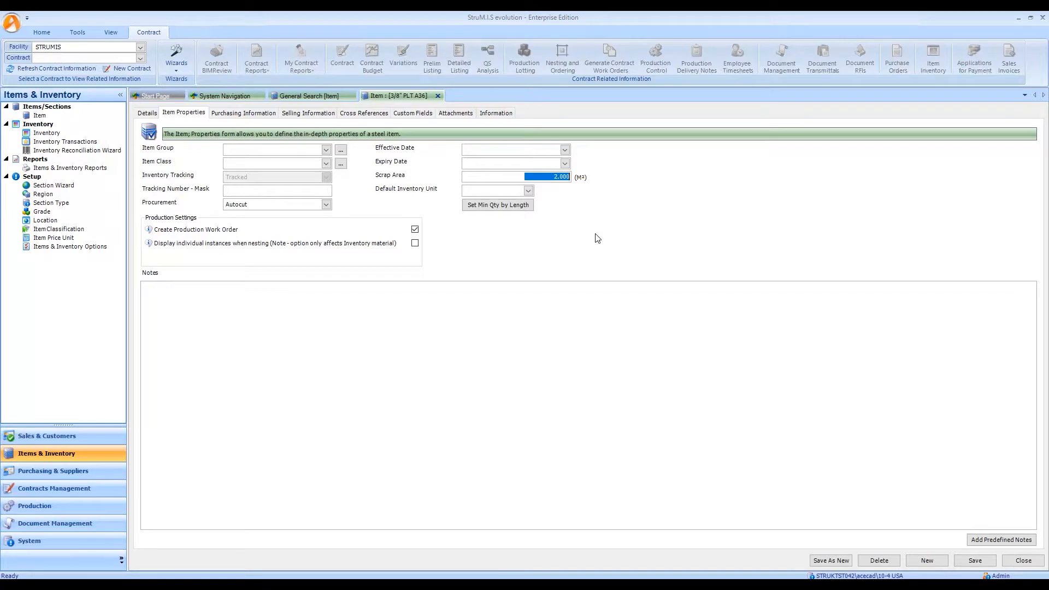
left_click(438, 97)
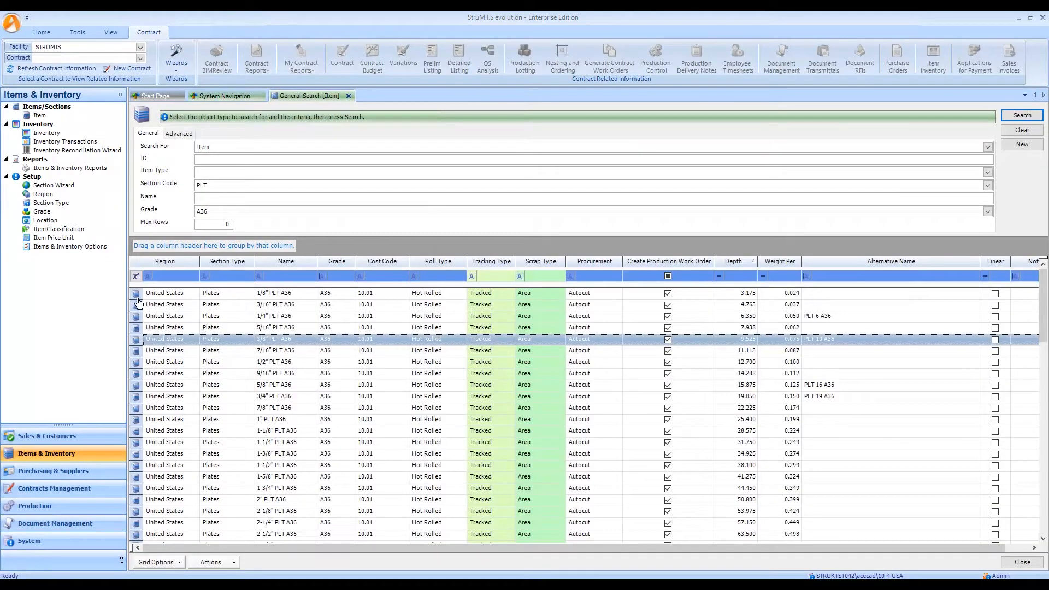
Start a batch update for all listed A36 plates, enable updating the scrap area, and close the form without applying it
left_click_drag(140, 296, 153, 445)
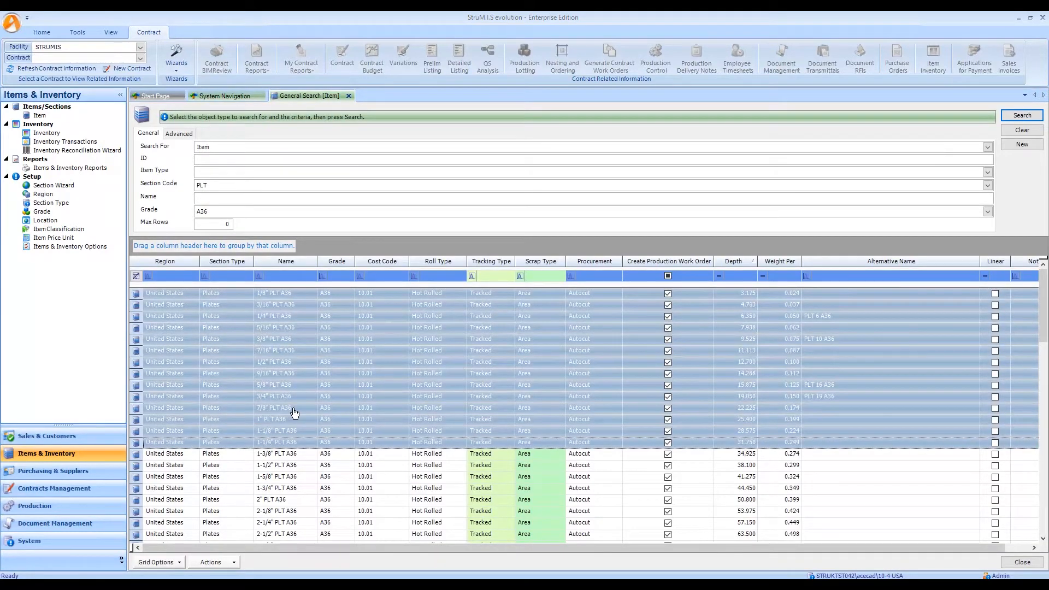
key("ctrl+a")
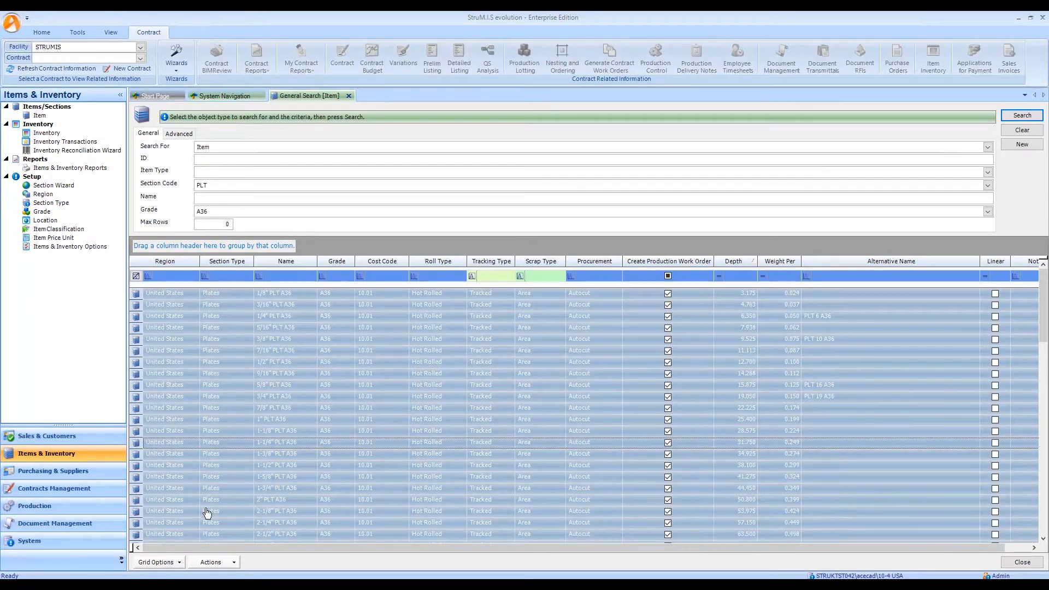
left_click(208, 562)
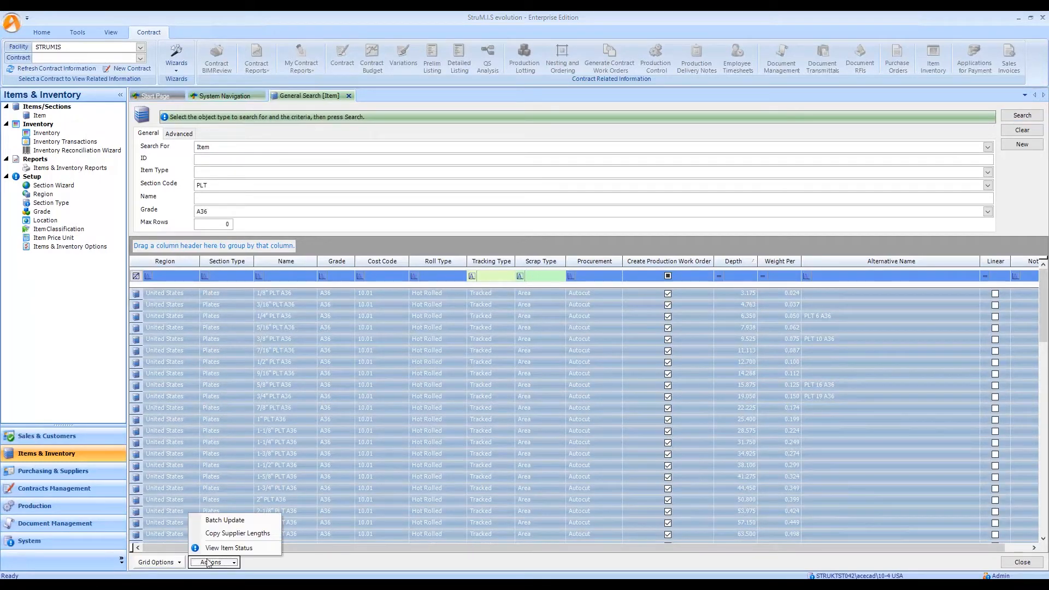
left_click(233, 521)
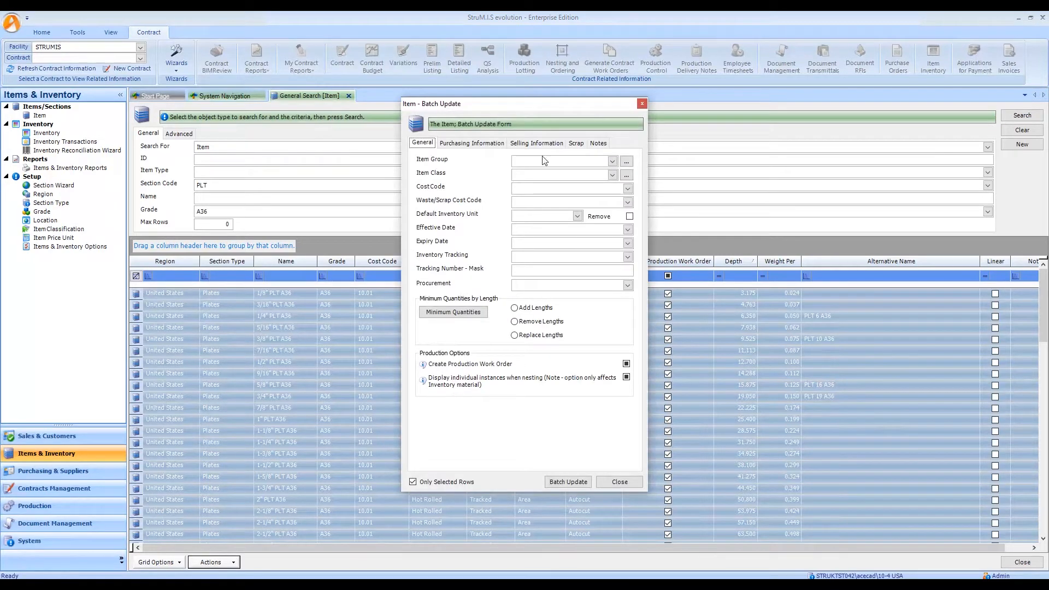
left_click(577, 144)
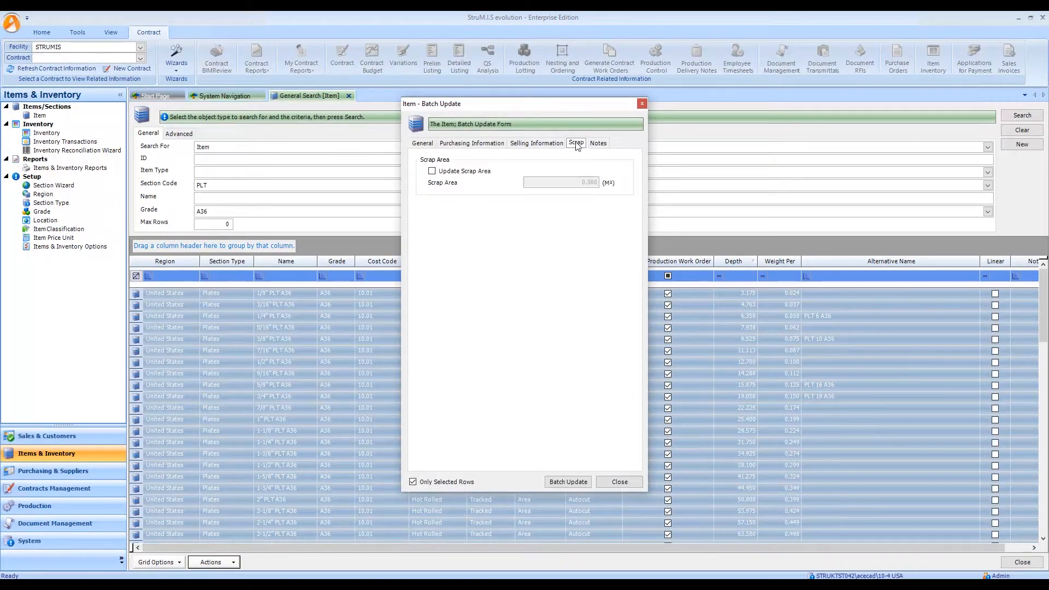
left_click(432, 171)
left_click(572, 183)
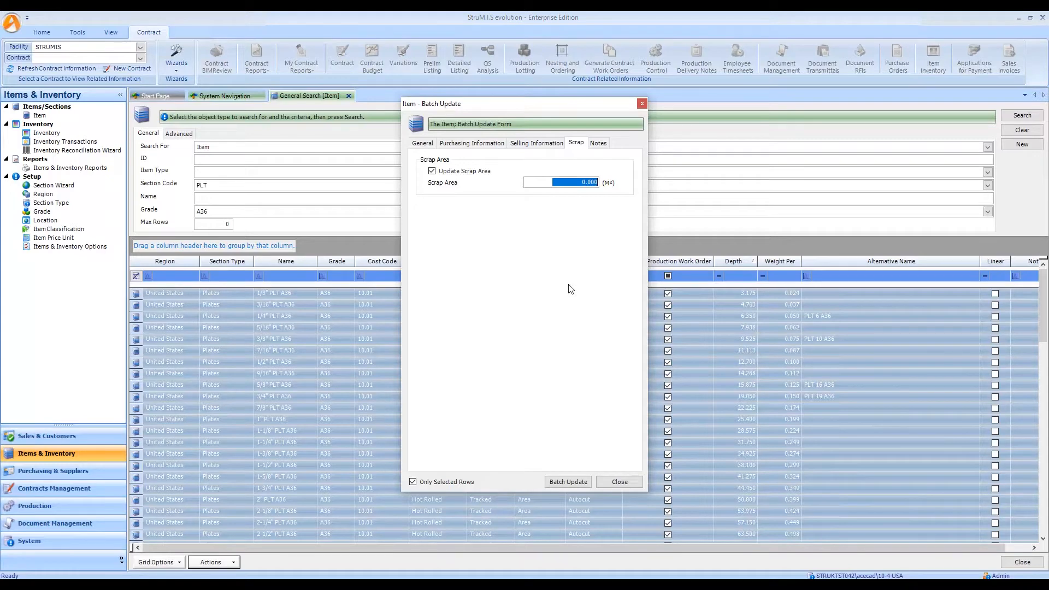
left_click(619, 482)
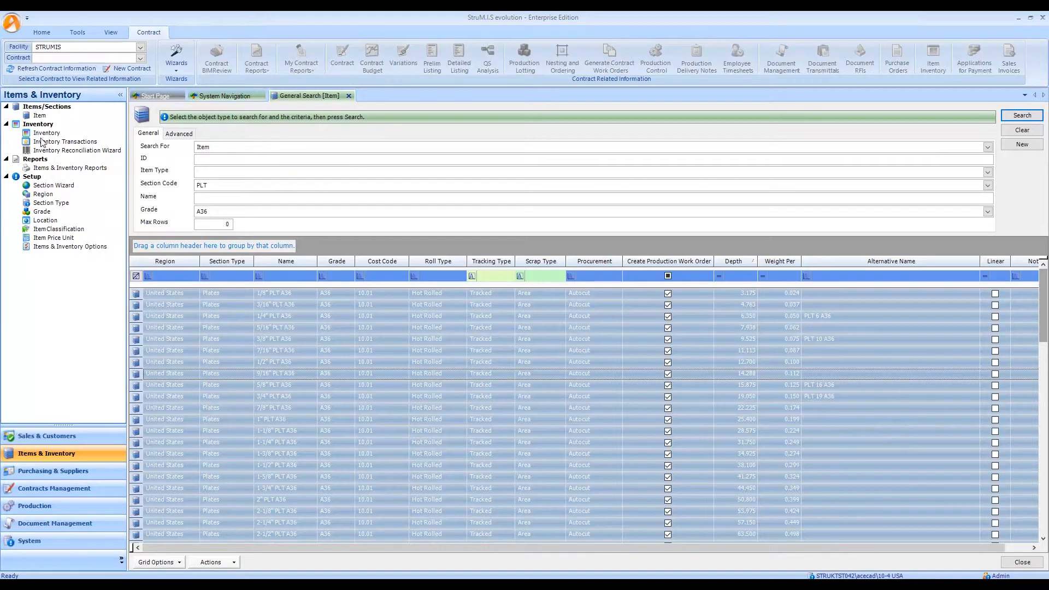
List the section types again and open the Channels record to examine its DSTV profile type
left_click(46, 203)
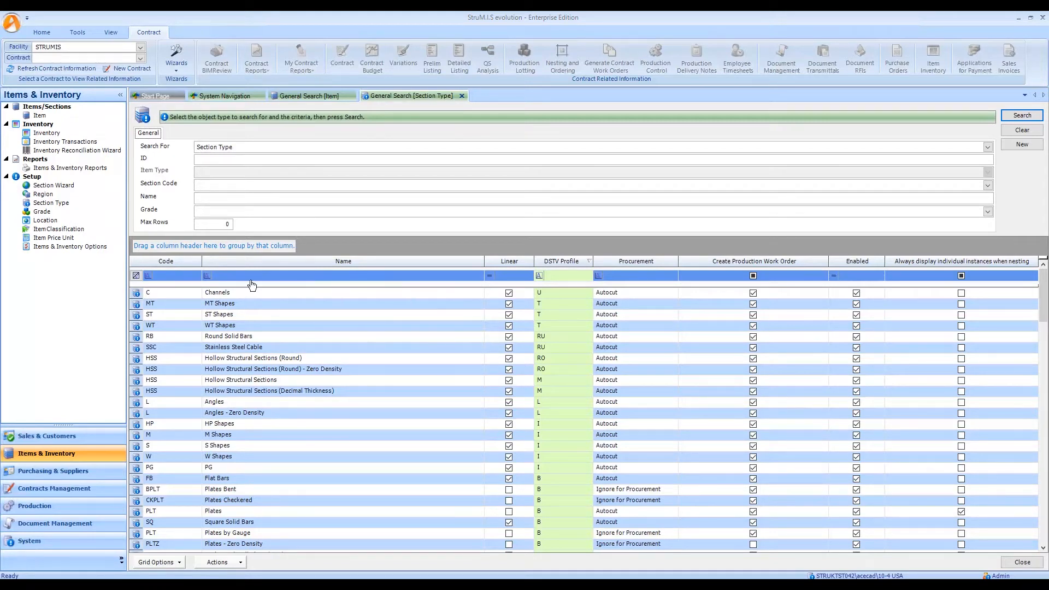
left_click(223, 295)
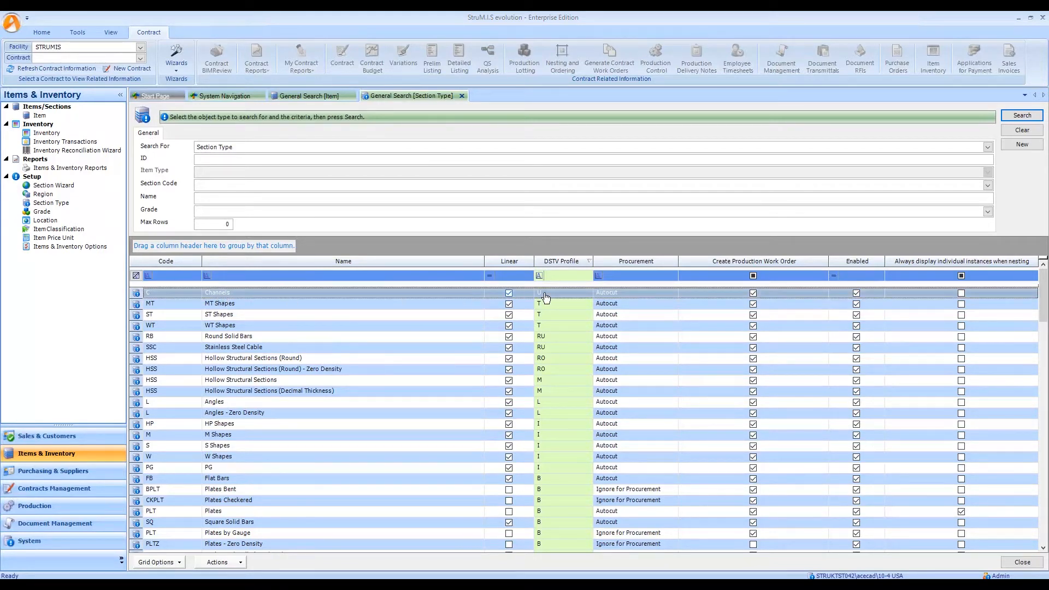
double_click(286, 291)
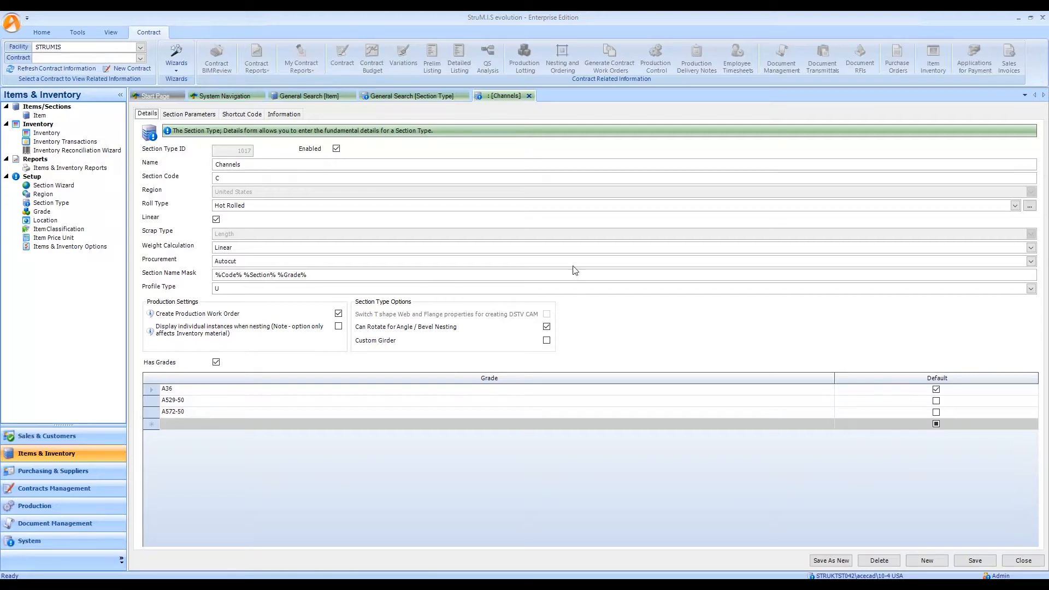
Close the Channels record and open the document search in the Document Management module
left_click(529, 96)
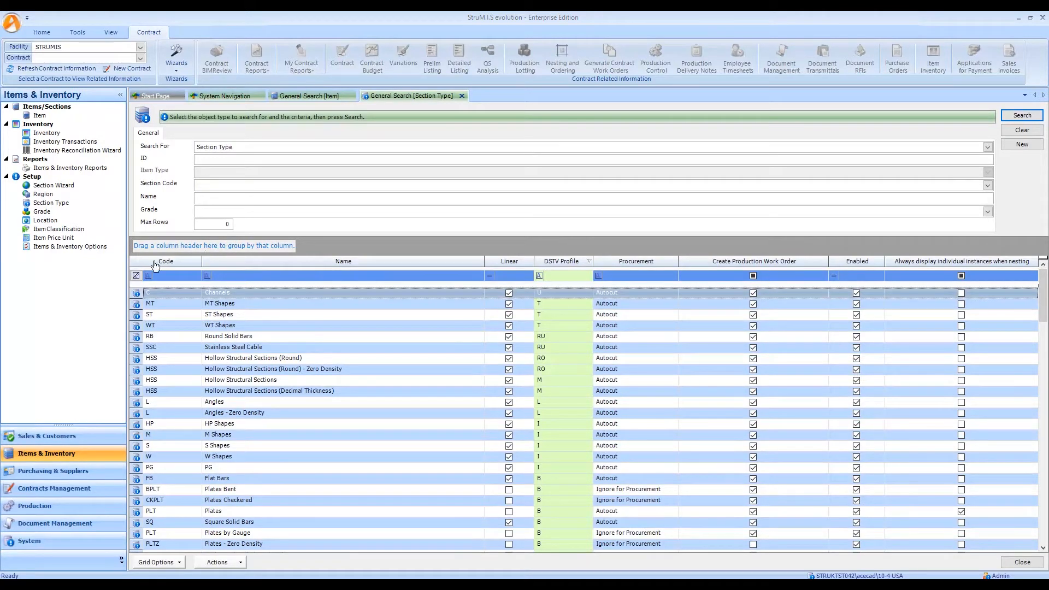
left_click(60, 525)
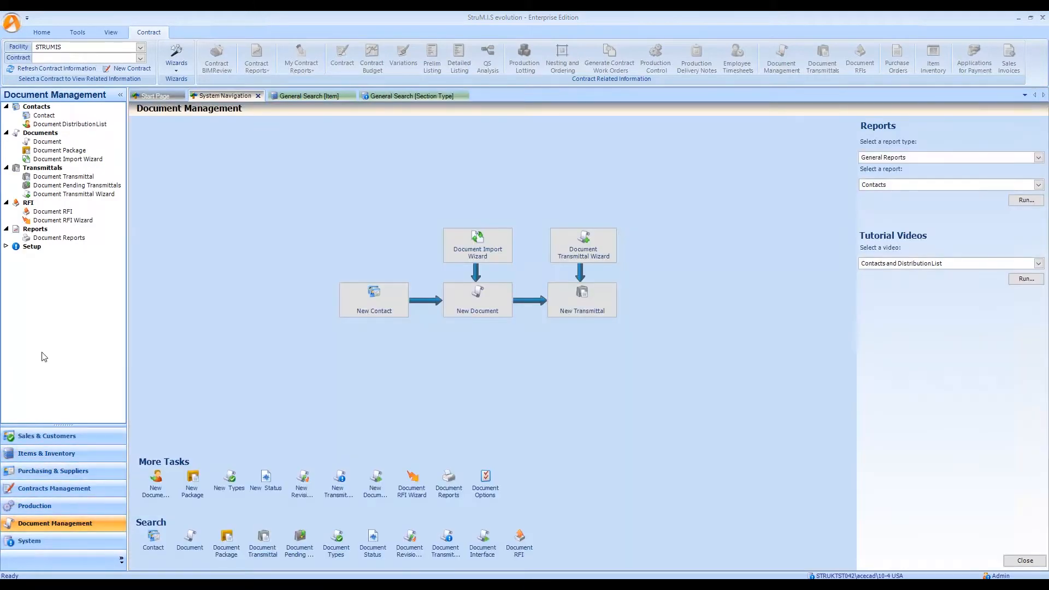
left_click(46, 143)
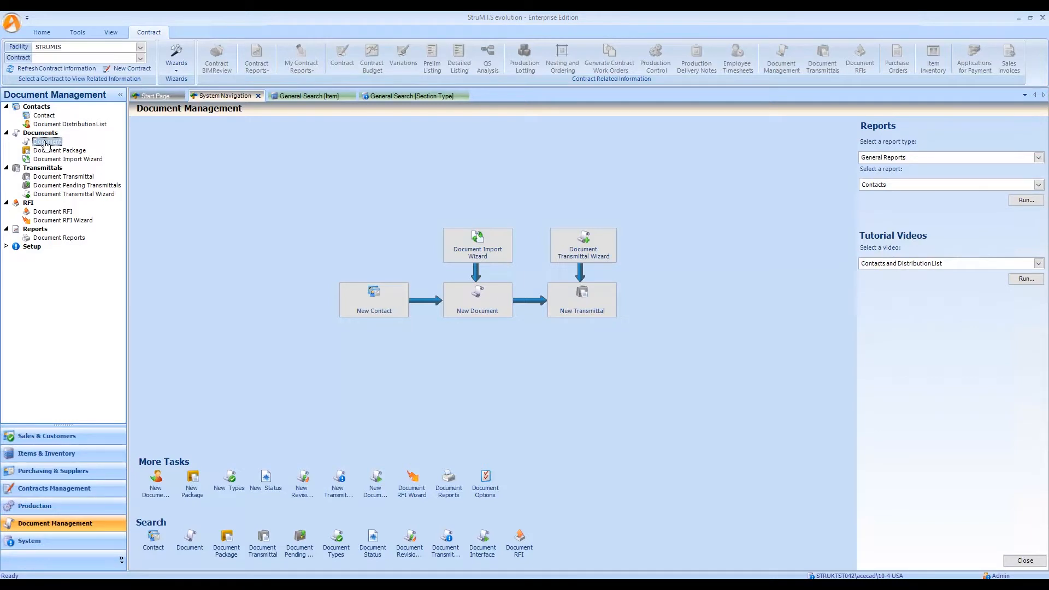
double_click(46, 143)
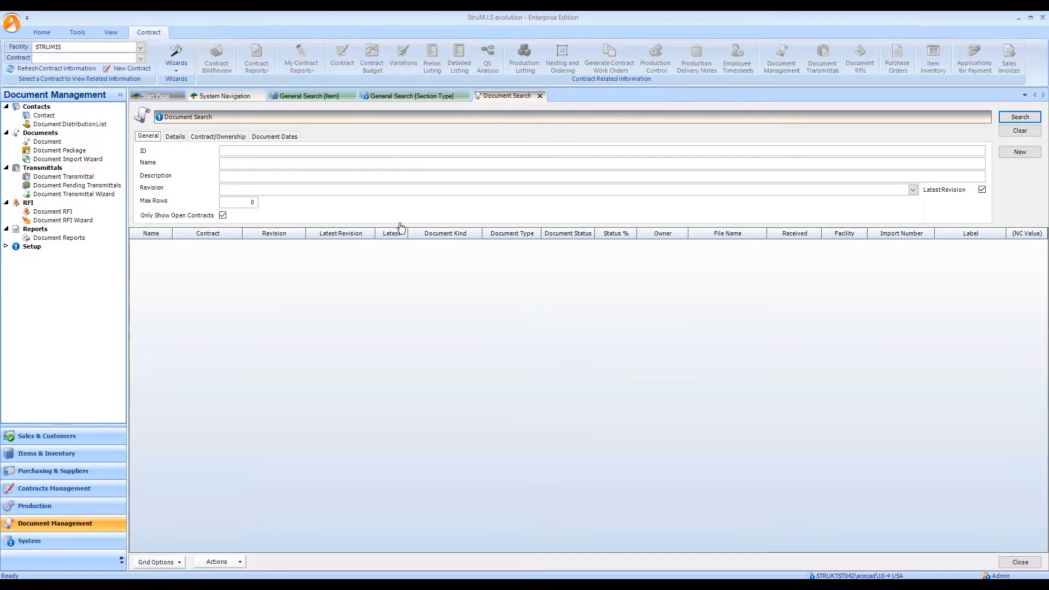
Examine the details, contract/ownership and document date criteria of the document search, and return to the general criteria
left_click(176, 138)
left_click(213, 138)
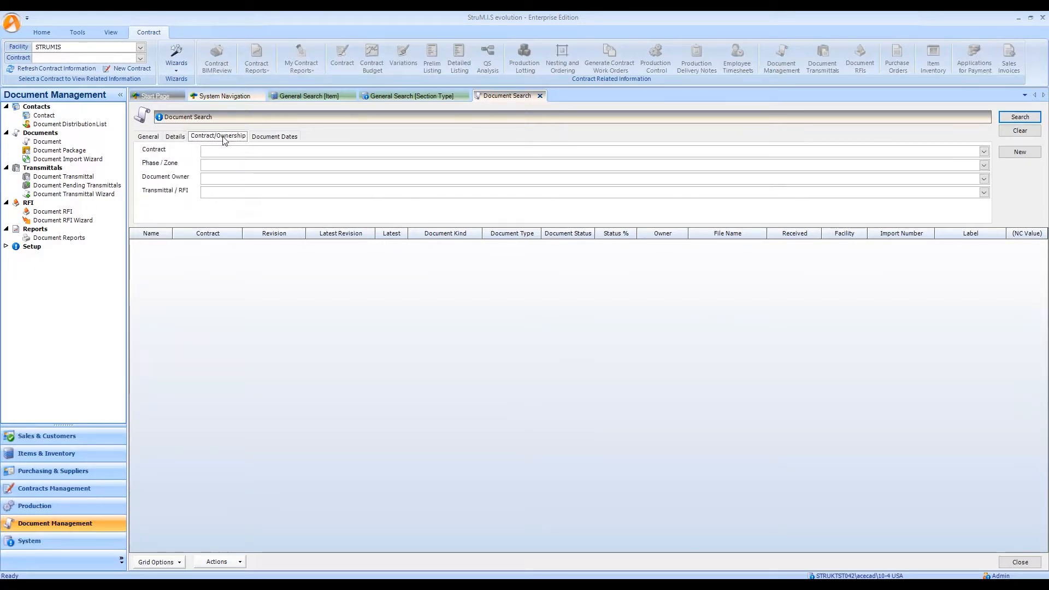
left_click(267, 136)
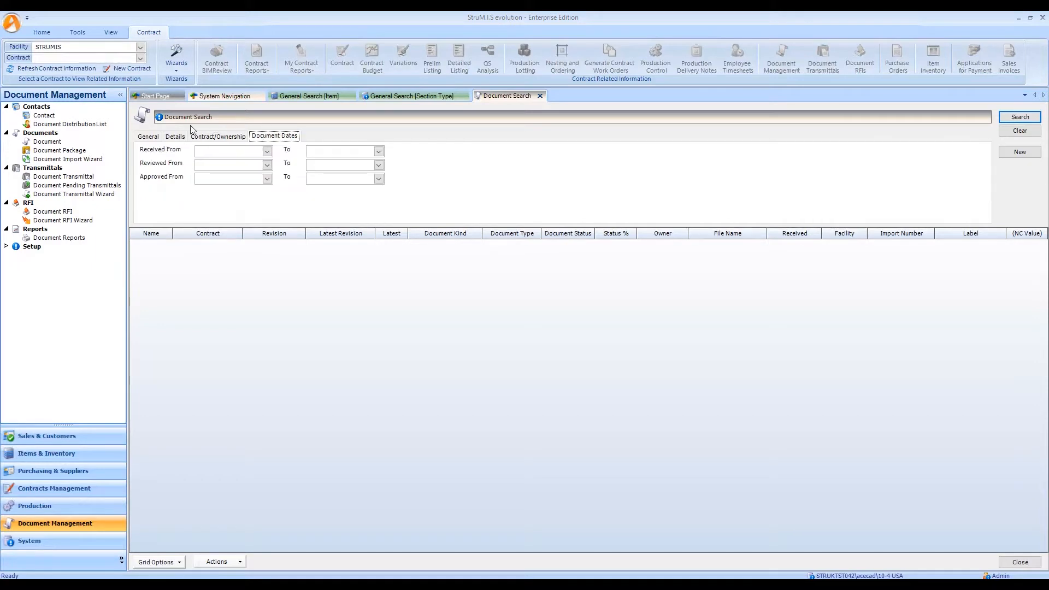
left_click(155, 138)
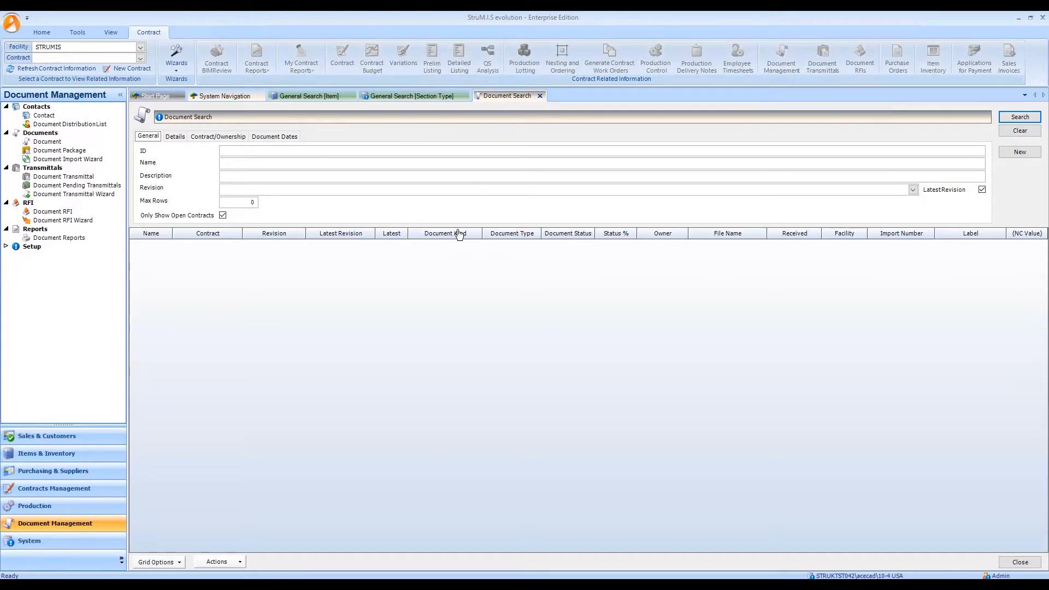
Search for documents of the Fitting Details type and close the document search
left_click(54, 142)
left_click(181, 138)
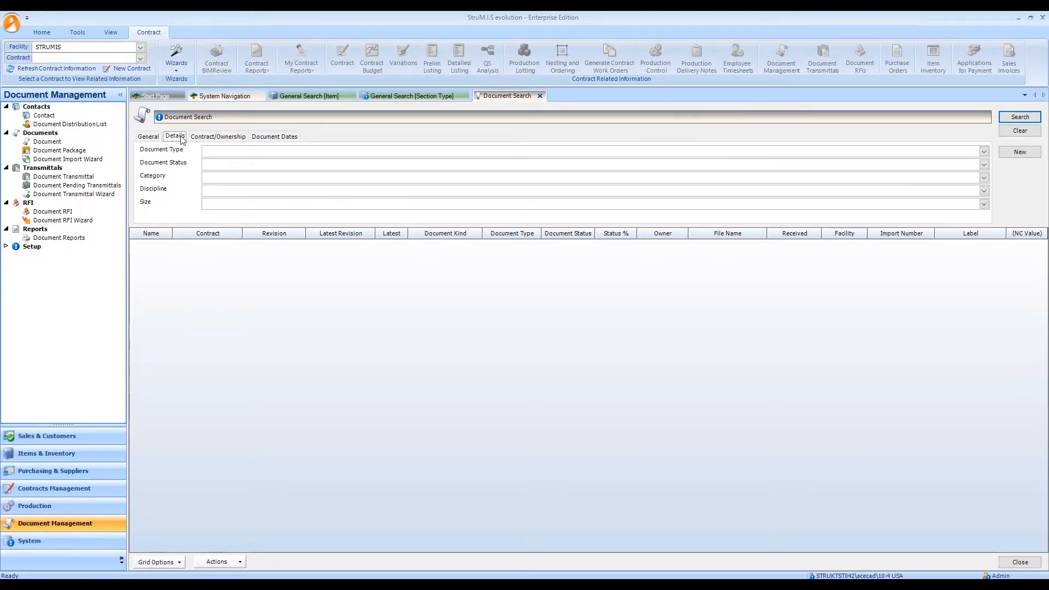
left_click(981, 153)
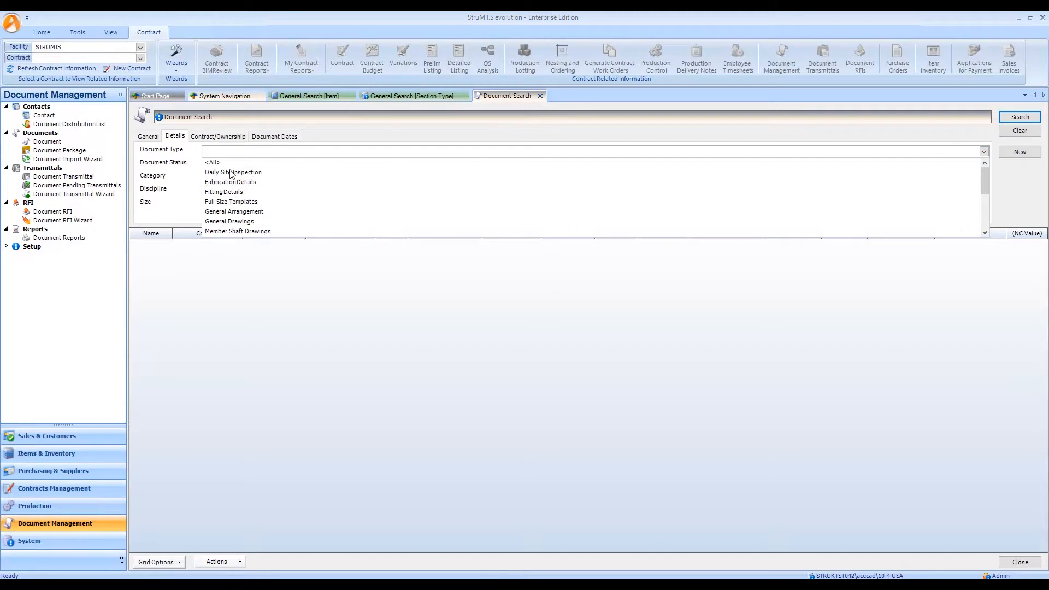
left_click(221, 192)
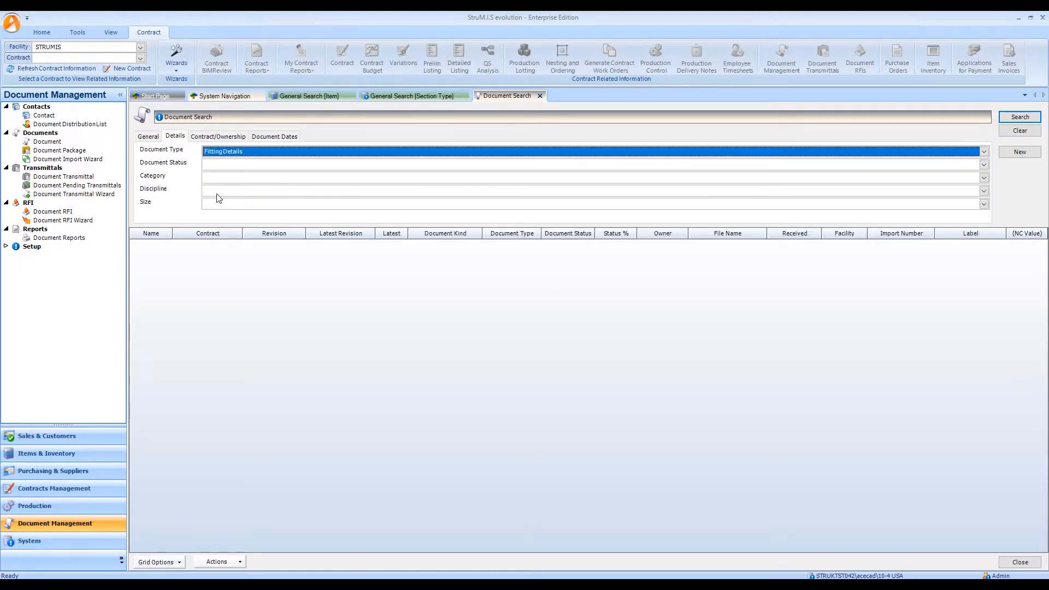
left_click(1008, 117)
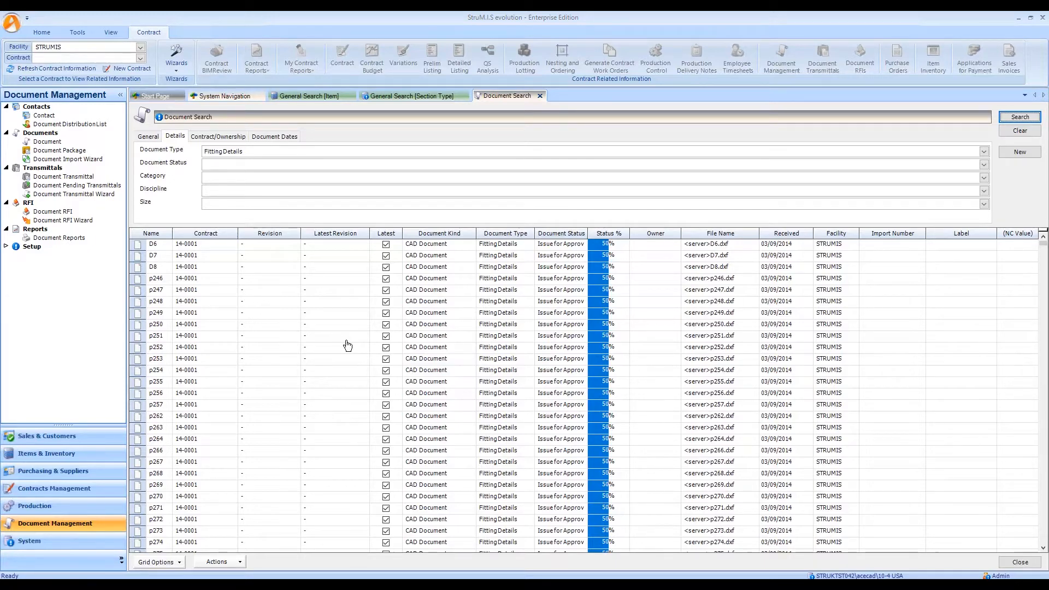
left_click(540, 95)
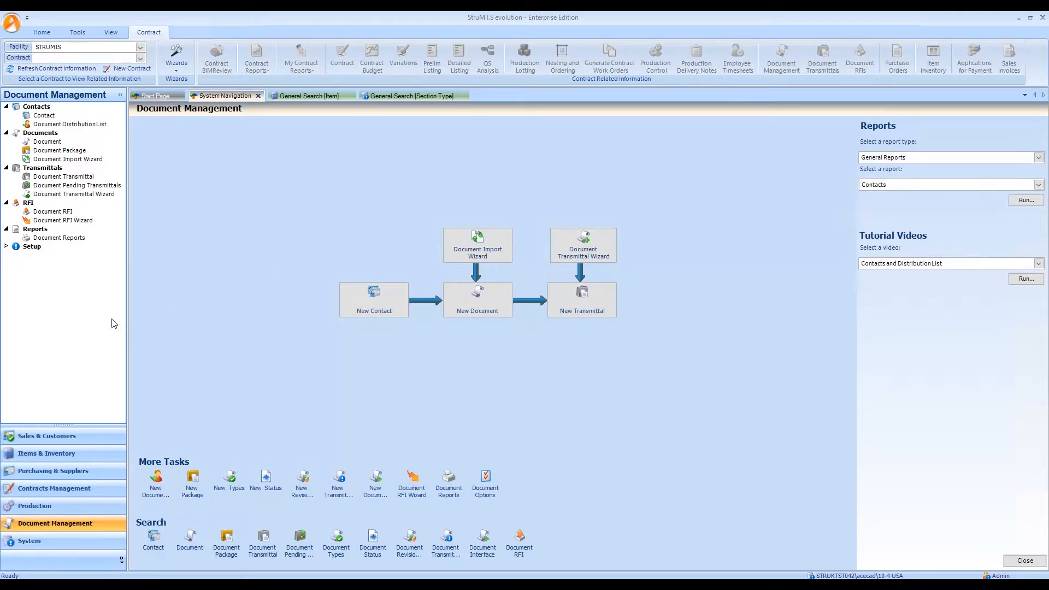
List the suppliers in Purchasing & Suppliers, and examine and close the Alro Steel Corporation and Brown-Campbell Co. records
left_click(63, 472)
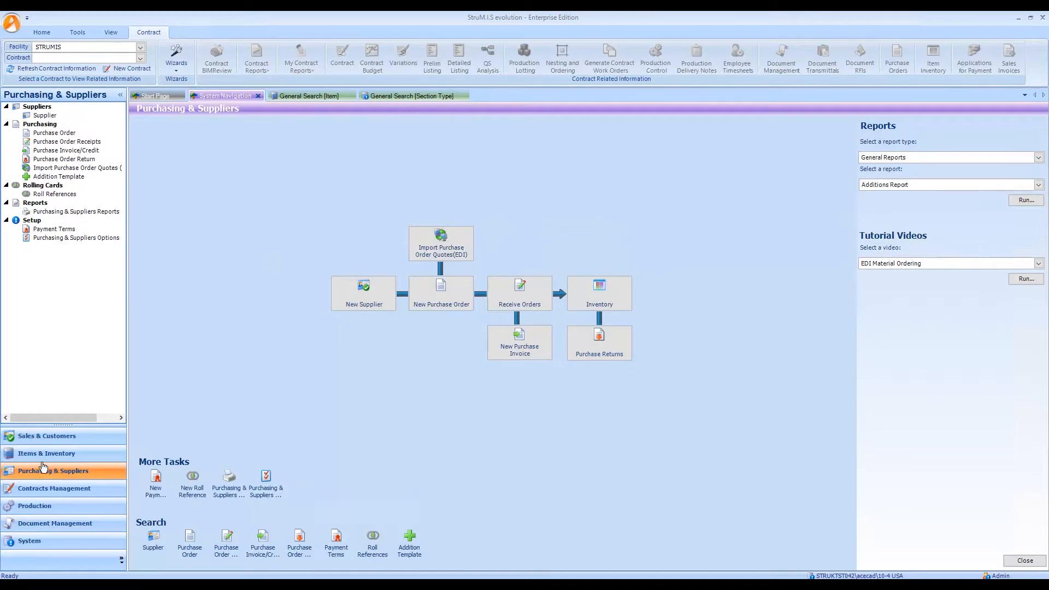
left_click(43, 115)
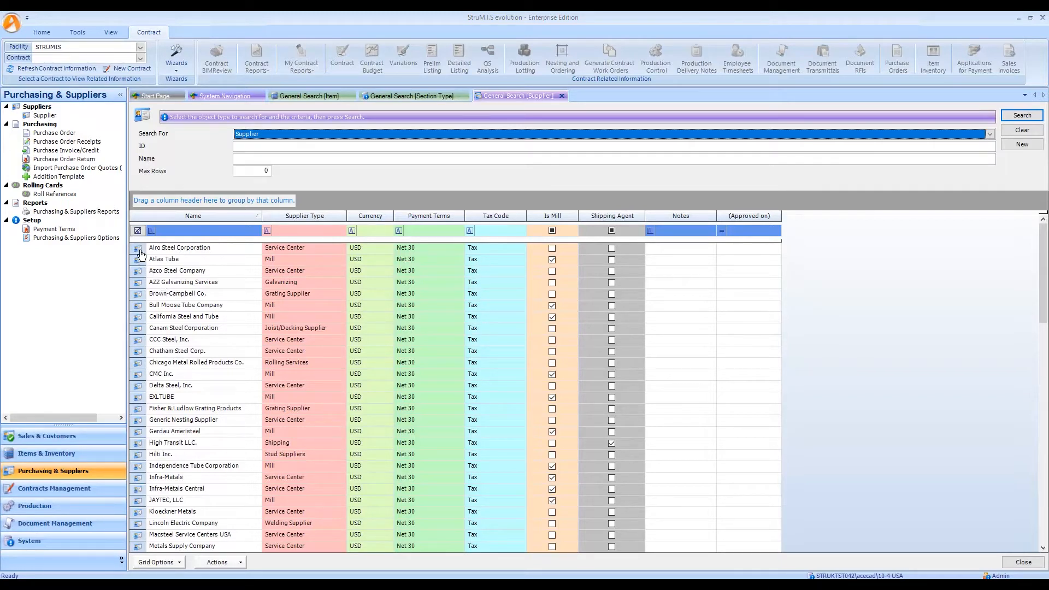
left_click(140, 251)
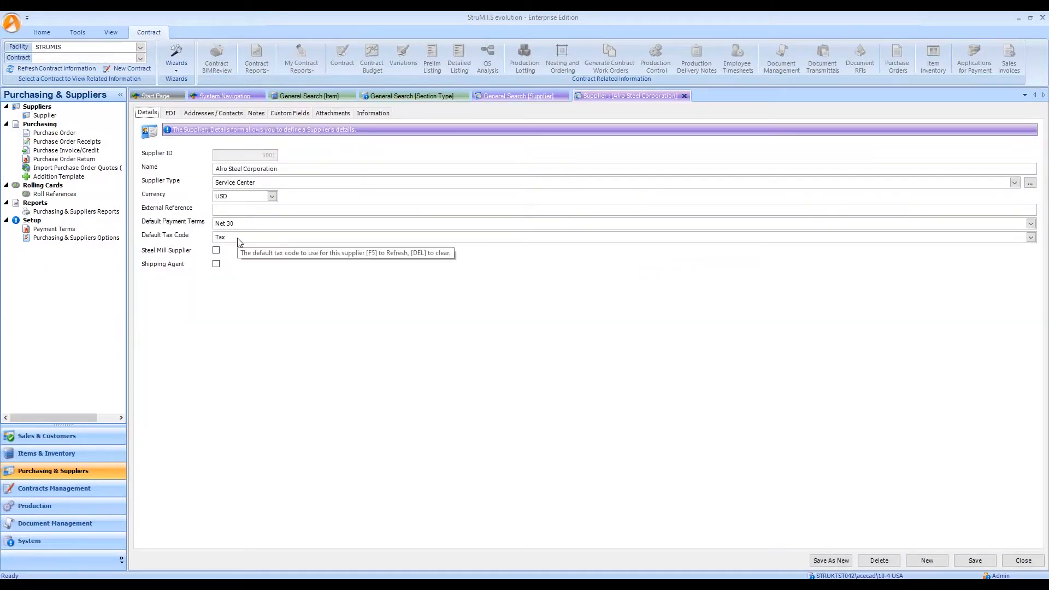
left_click(1023, 560)
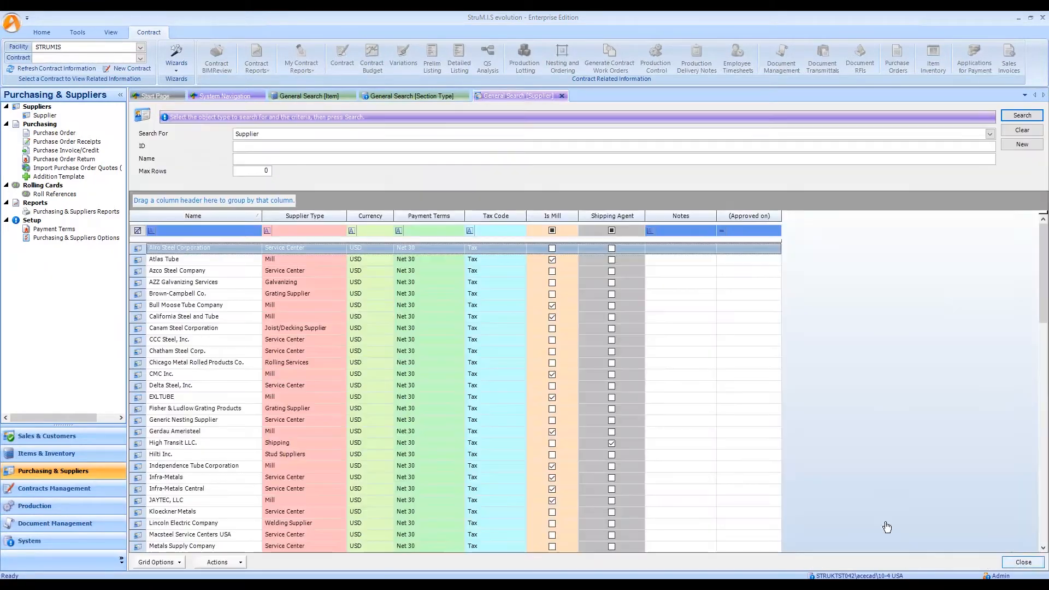
double_click(282, 293)
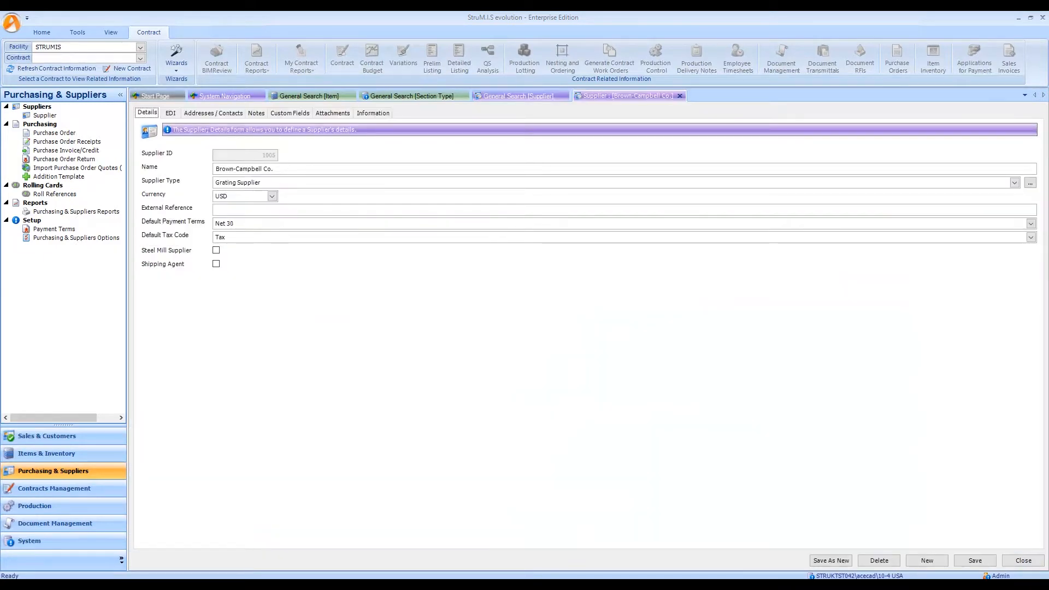
left_click(1023, 560)
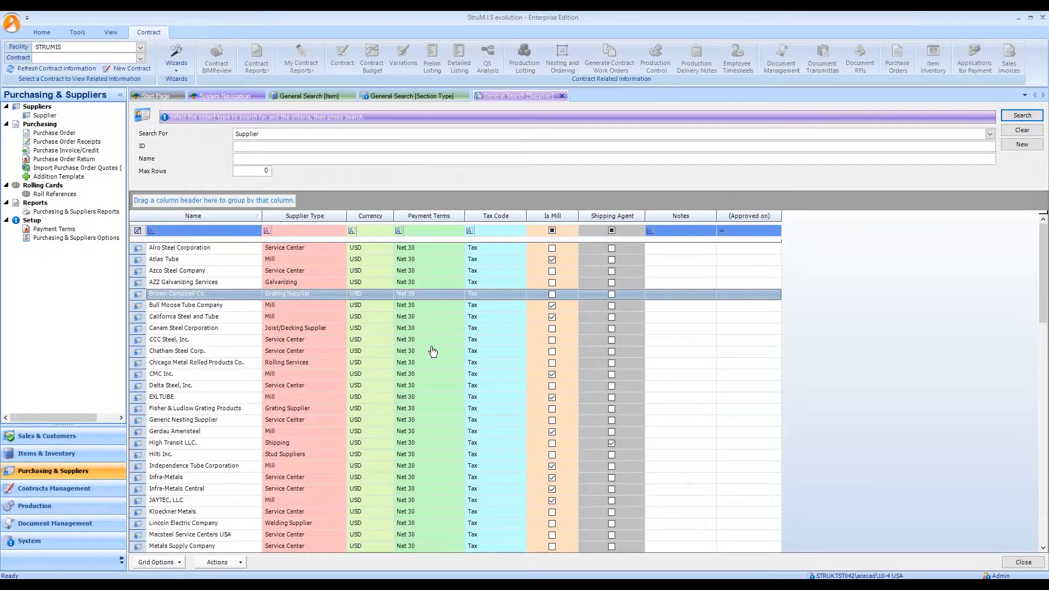
Start a batch update for the first six suppliers, view the default tax code choices, and close the form without applying it
left_click_drag(135, 250, 144, 308)
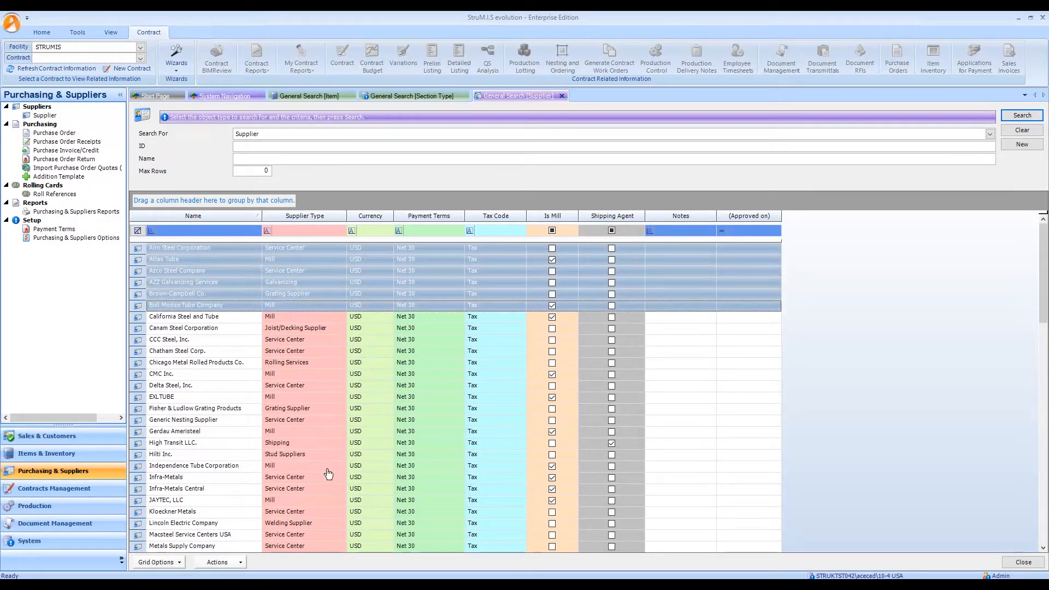
left_click(232, 562)
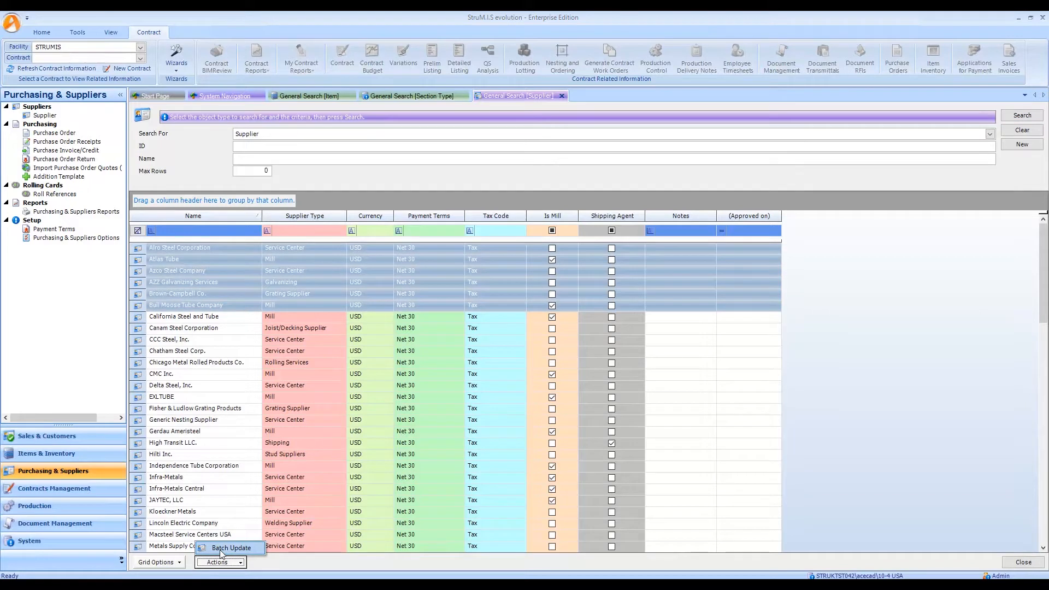
left_click(227, 548)
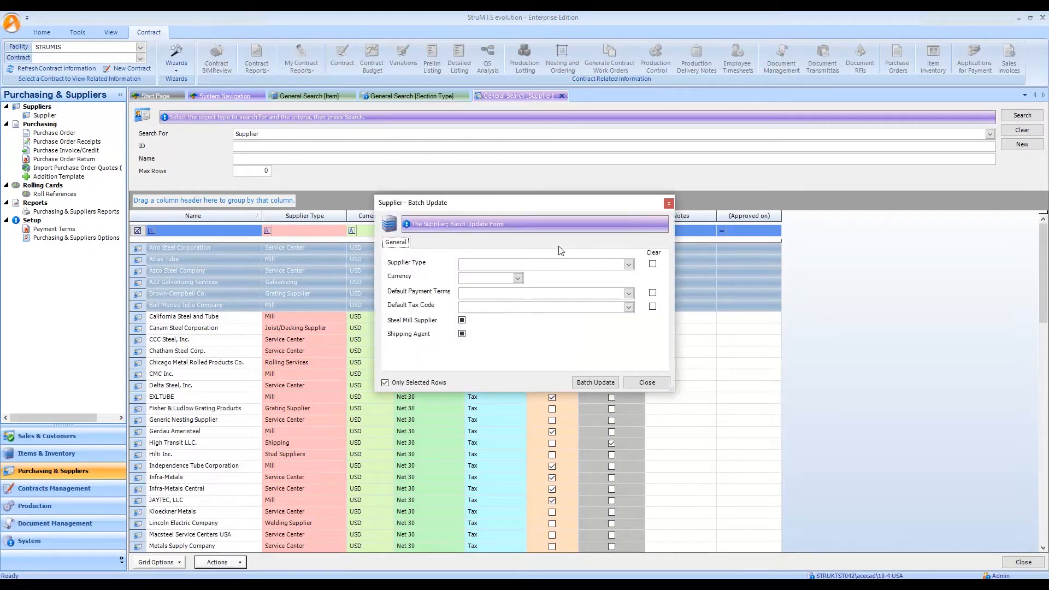
left_click_drag(592, 208, 830, 242)
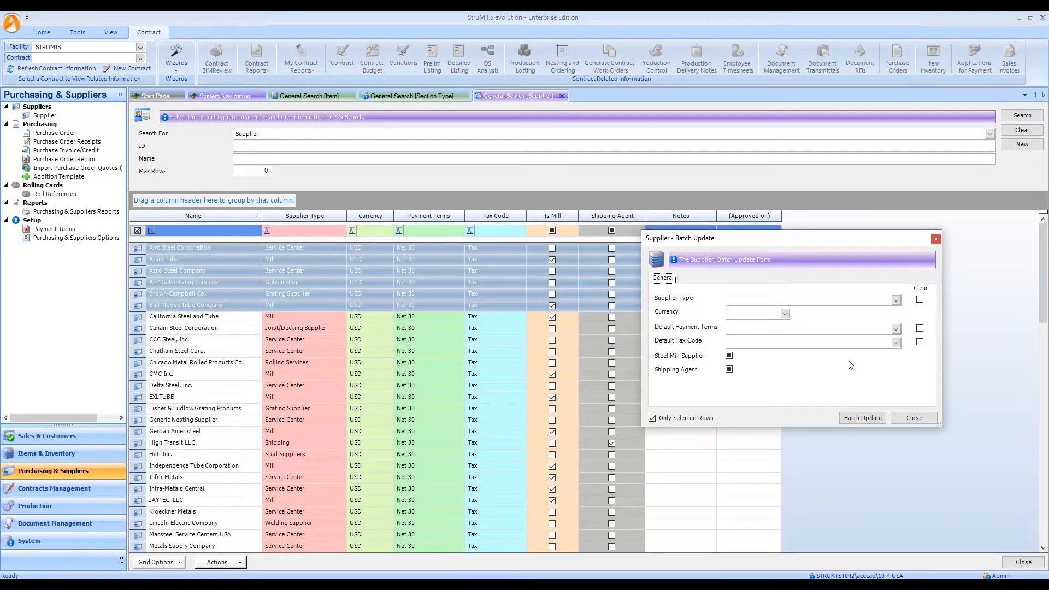
left_click(896, 342)
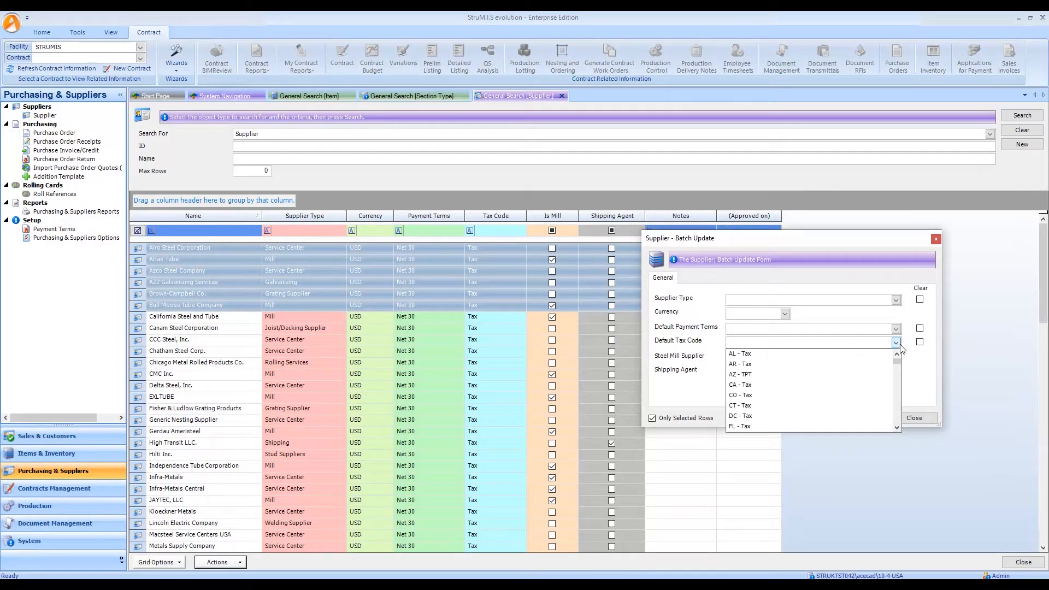
left_click(910, 385)
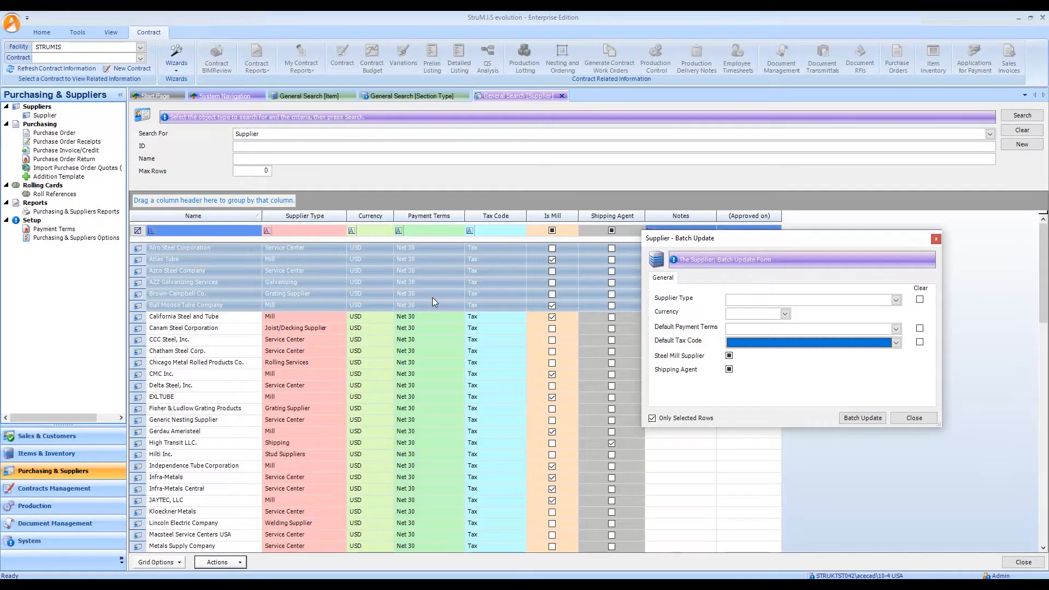
left_click(917, 419)
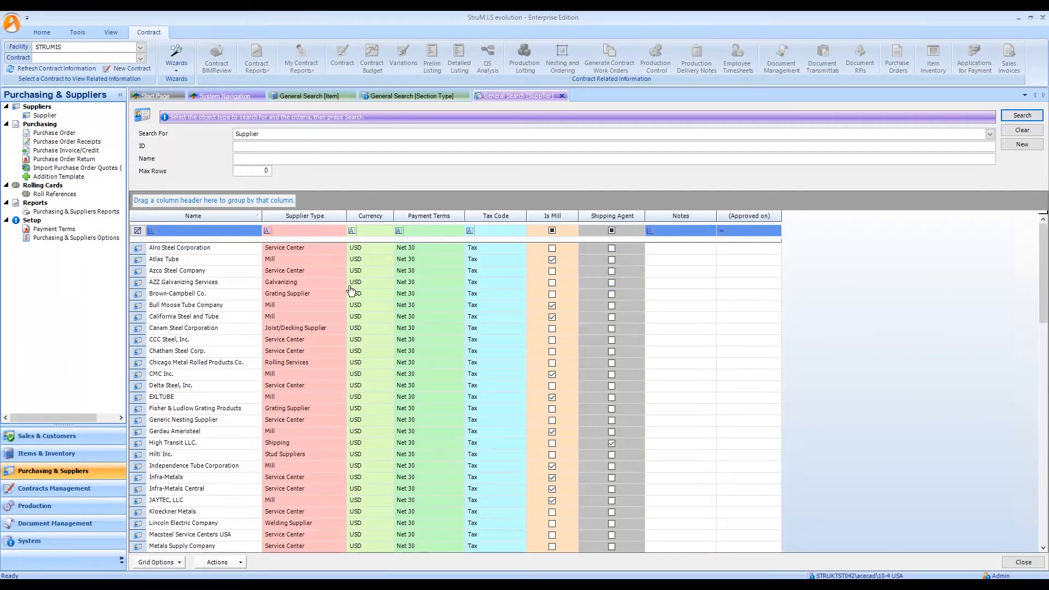
Set Atlas Tube's nesting EDI file format to Transaction Interface, and close the record without saving along with the supplier search
double_click(170, 265)
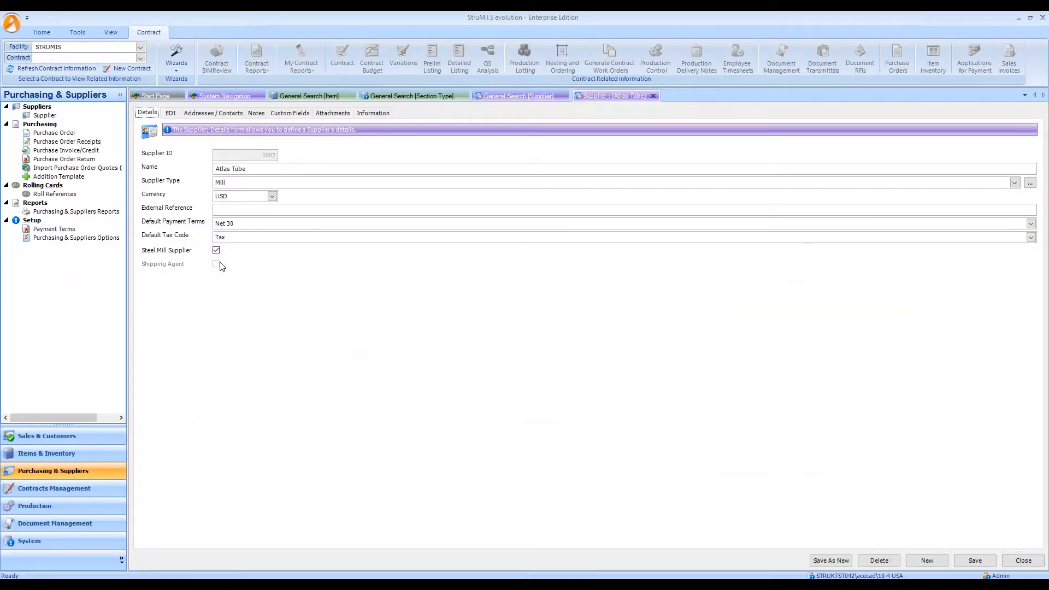
left_click(171, 113)
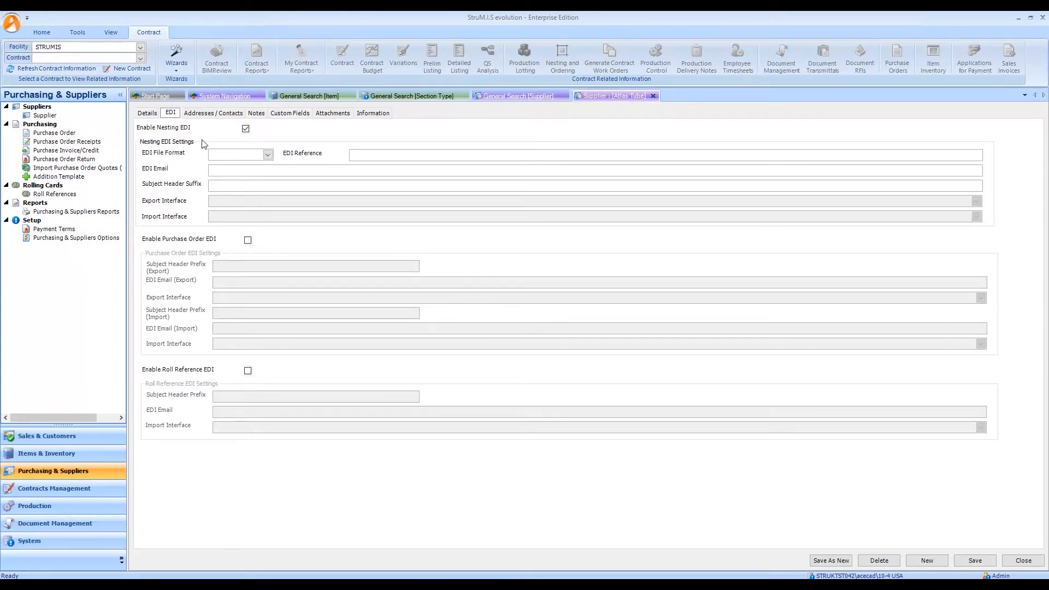
left_click(268, 156)
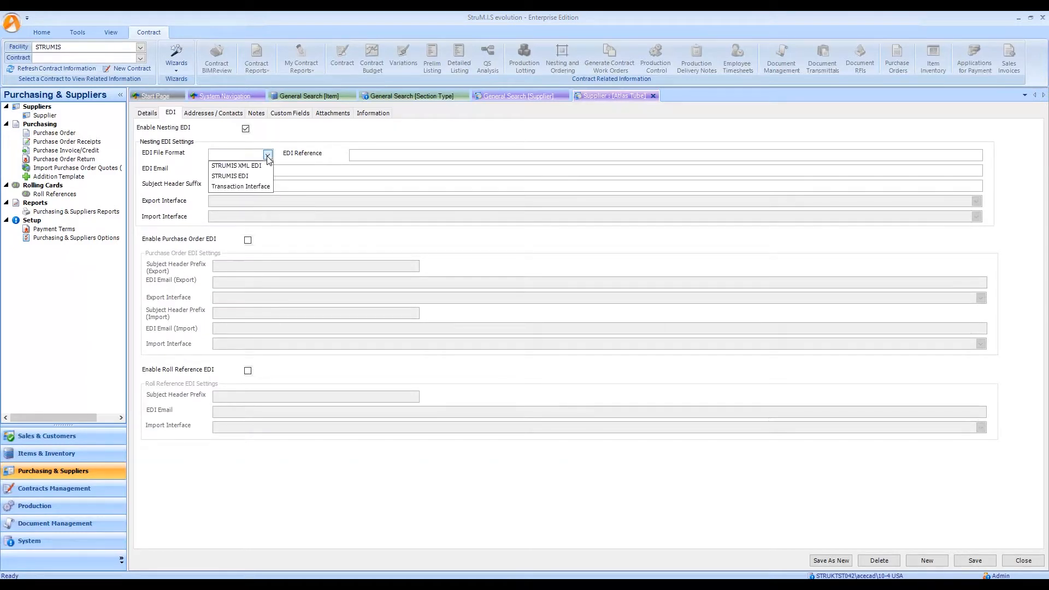
left_click(239, 188)
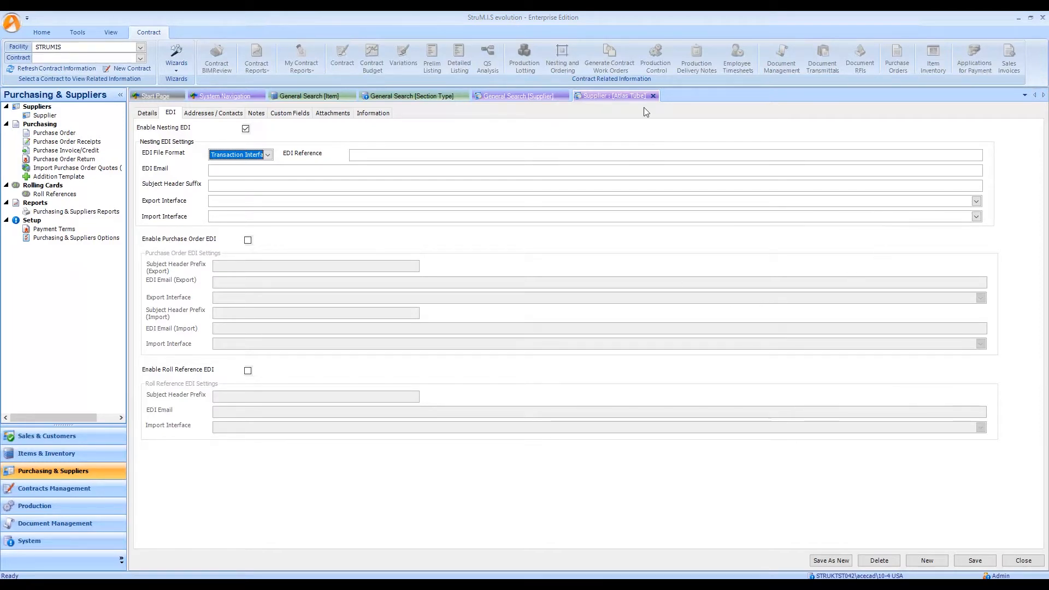
left_click(653, 97)
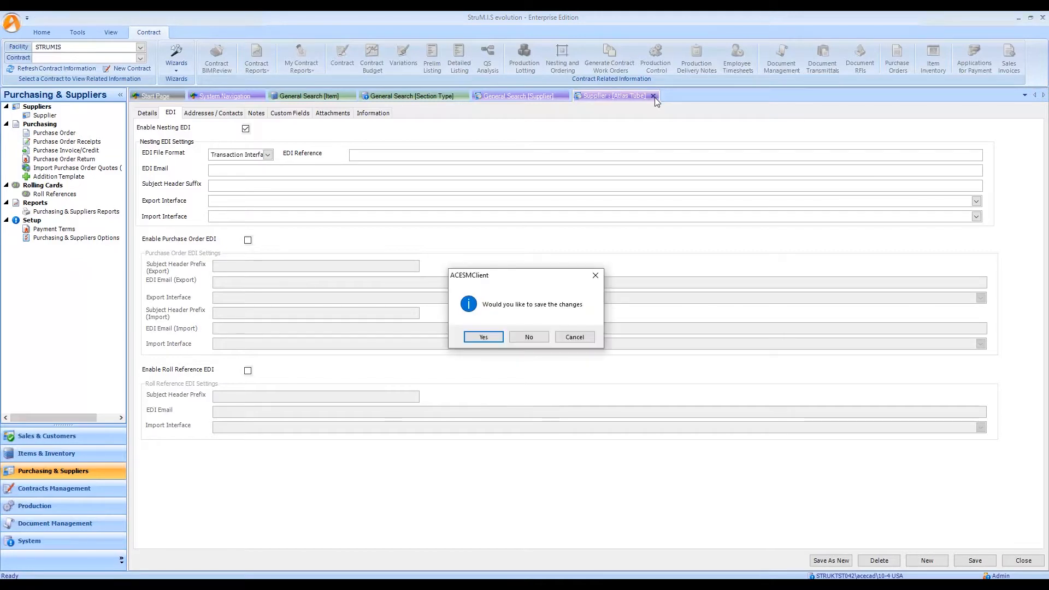
left_click(528, 337)
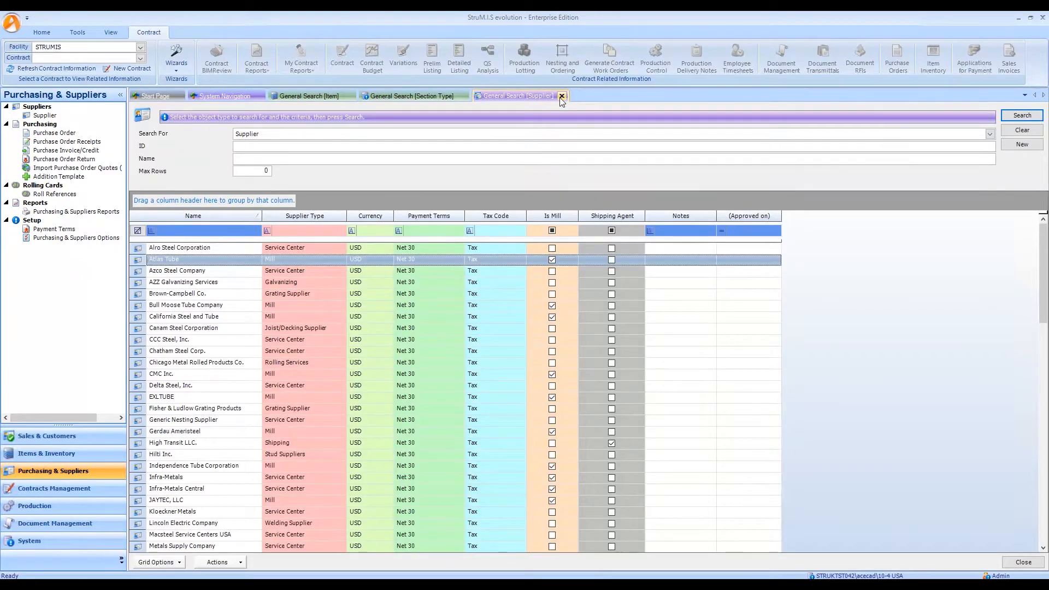
left_click(562, 97)
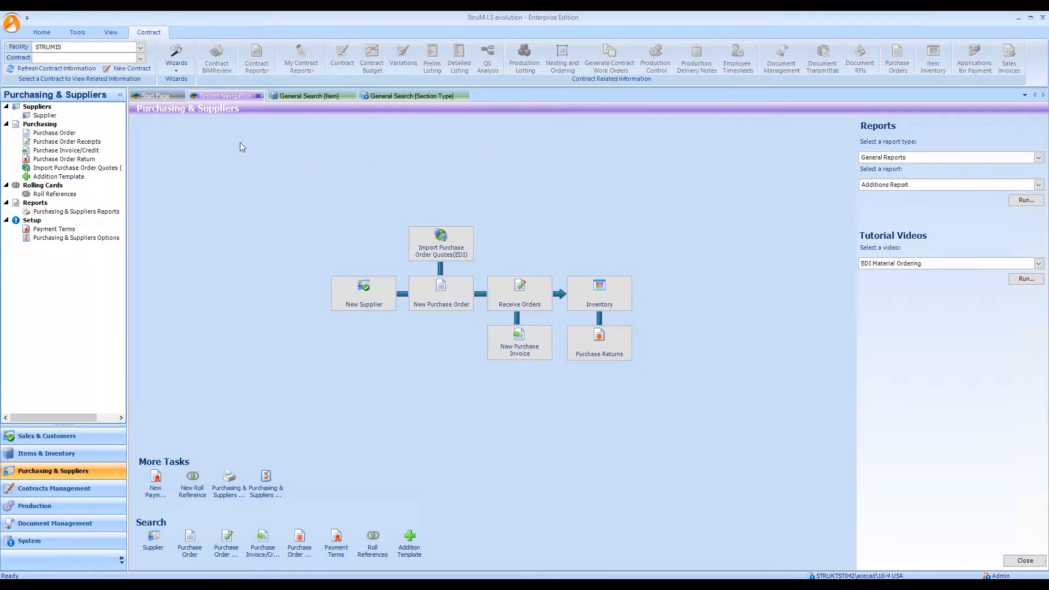
Start a new contract to view its default execution class, and open the Contracts Management Options
left_click(130, 68)
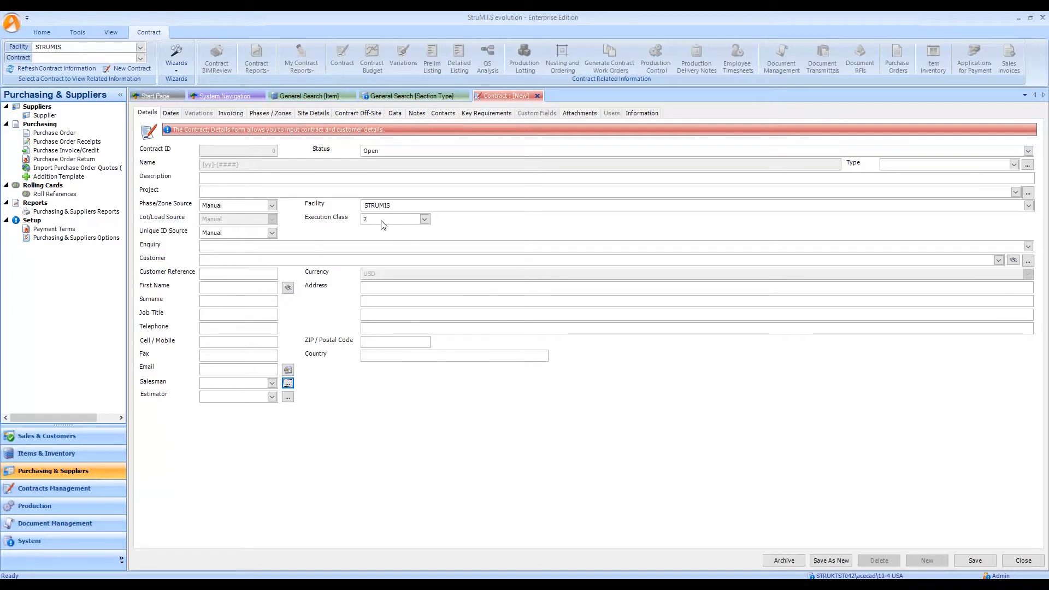
left_click(58, 490)
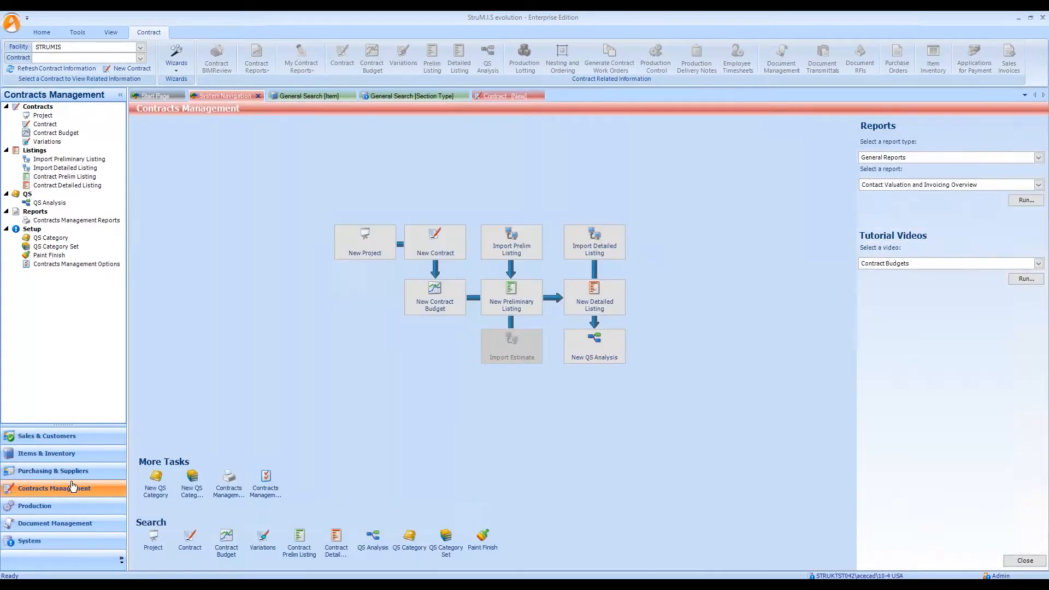
left_click(71, 265)
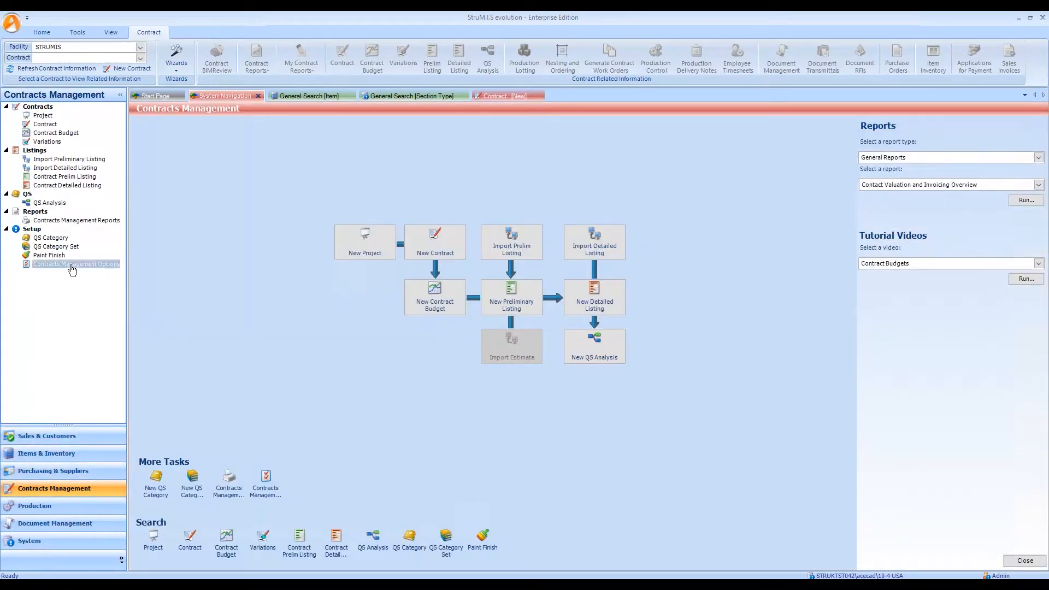
double_click(71, 267)
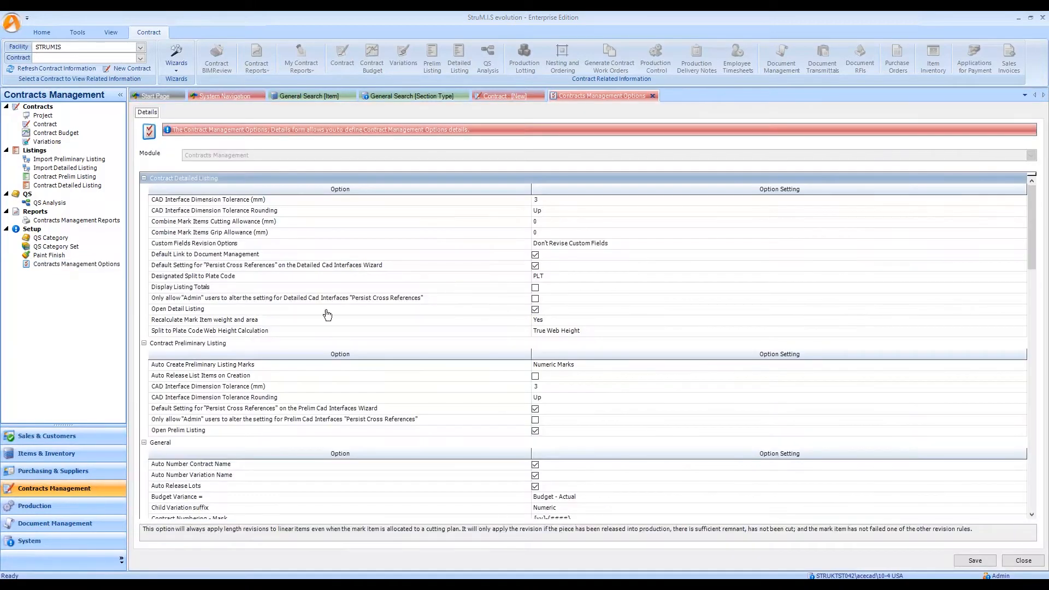
Set the Default Contract Execution Class option to 3 and save the Contracts Management Options
left_click_drag(1031, 226, 1032, 376)
scroll(459, 304, "down", 1)
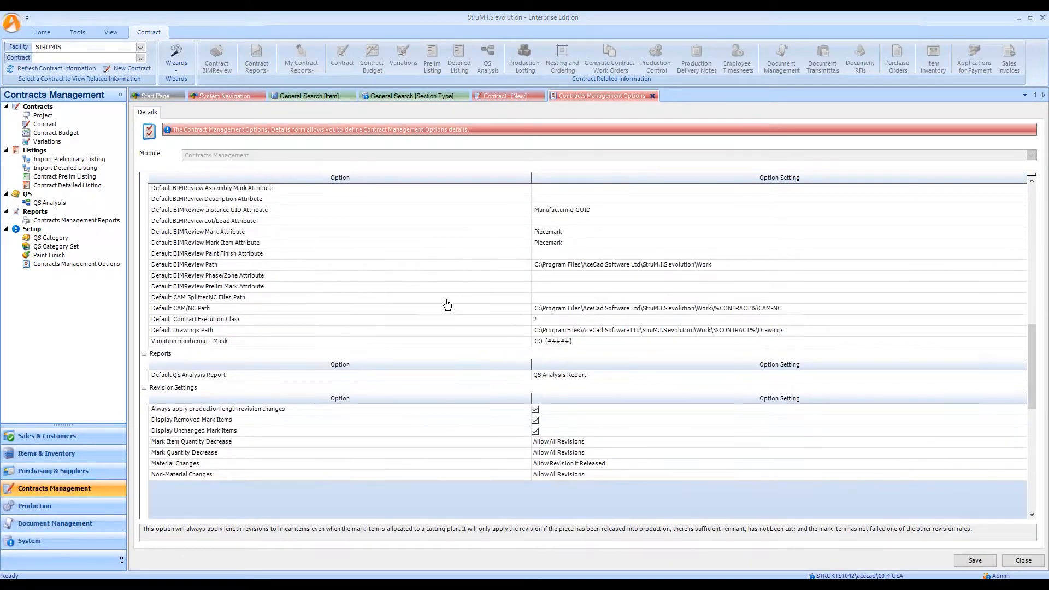
left_click(170, 322)
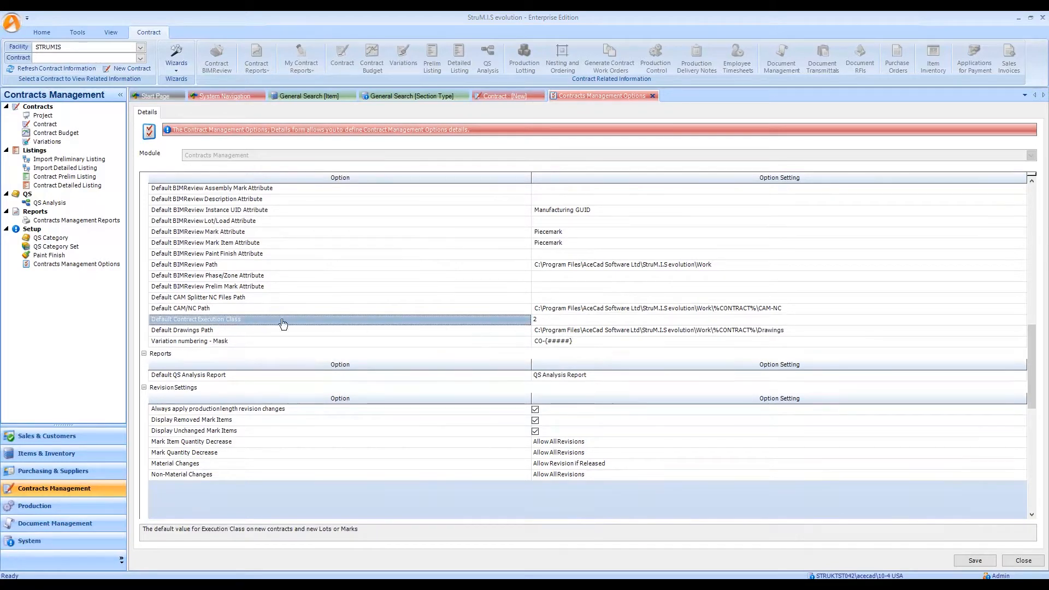
left_click(580, 321)
left_click(583, 324)
left_click(886, 355)
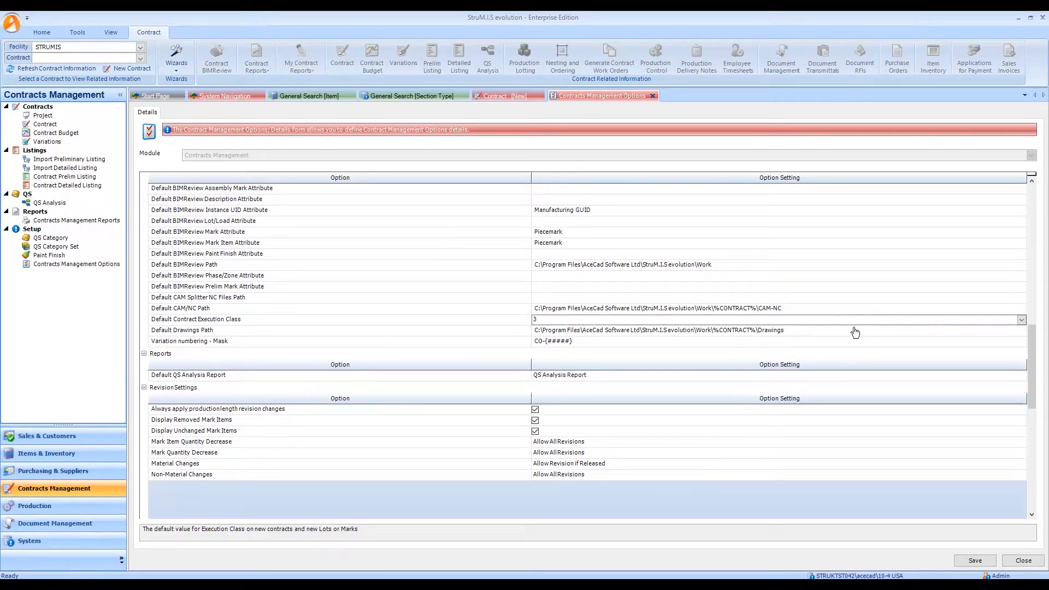
left_click(977, 561)
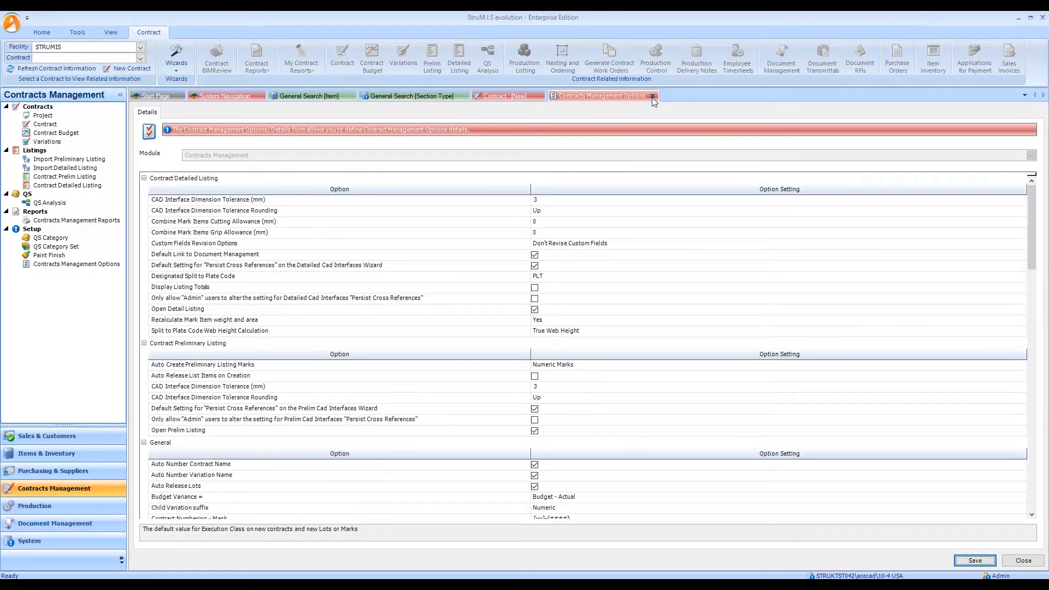
Close the Contracts Management Options and discard the blank new contract without saving
left_click(653, 96)
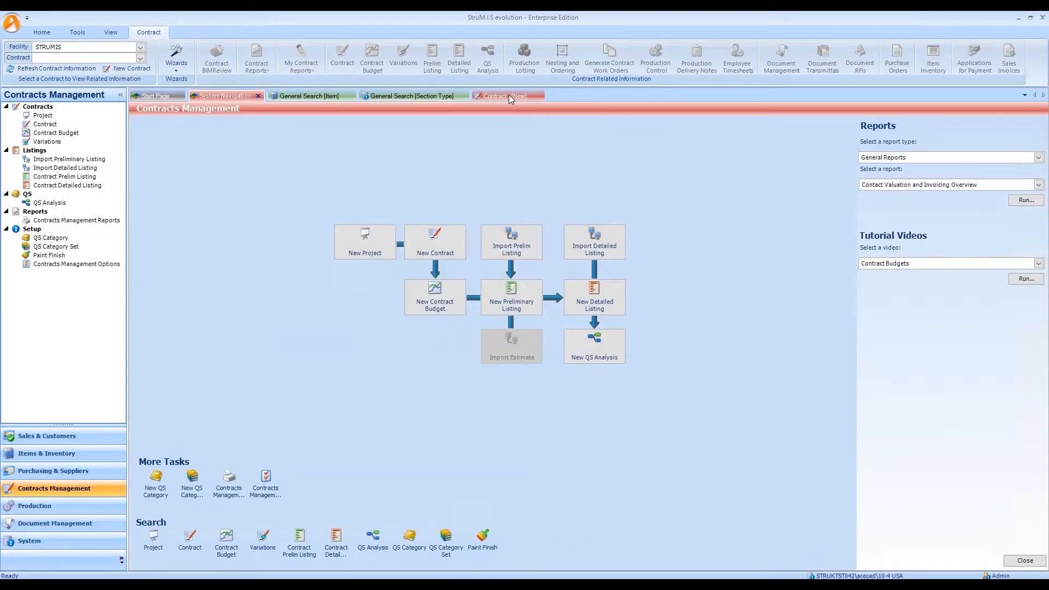
left_click(540, 96)
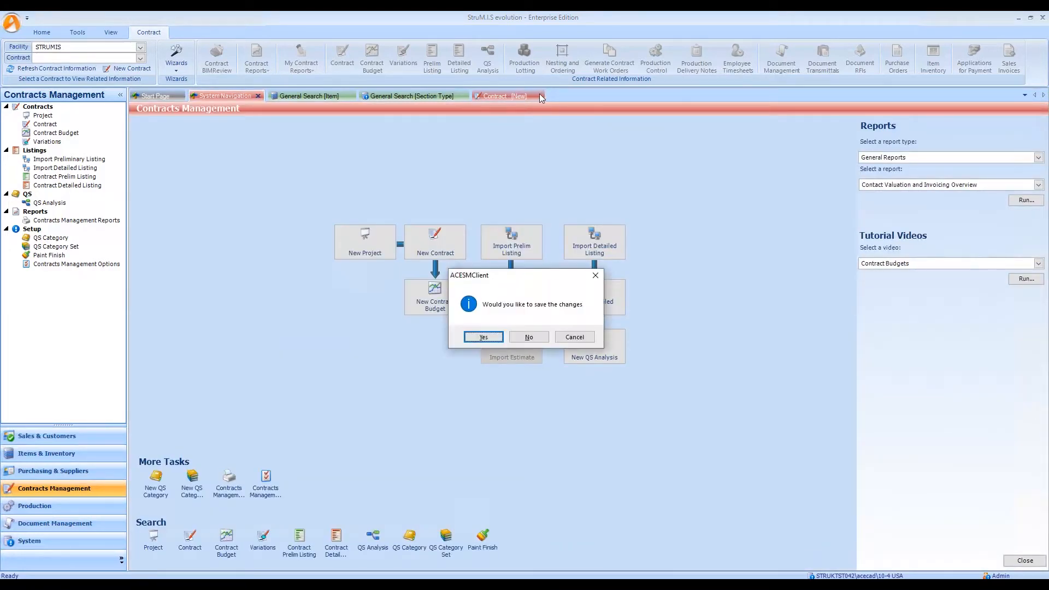
left_click(530, 336)
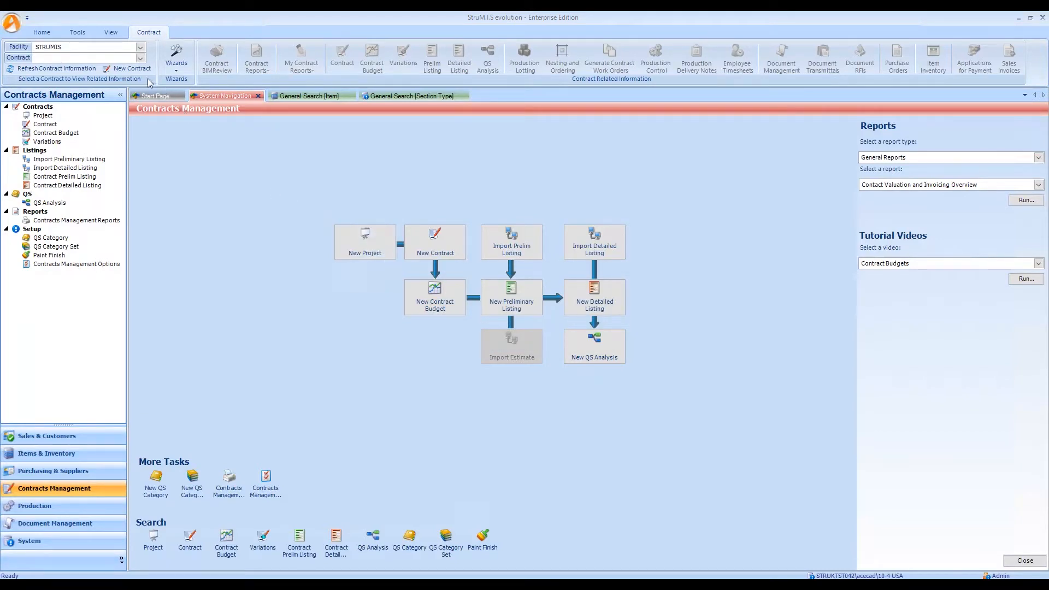
Create a new contract with the description Office Block and assign it to the Offices project
left_click(132, 70)
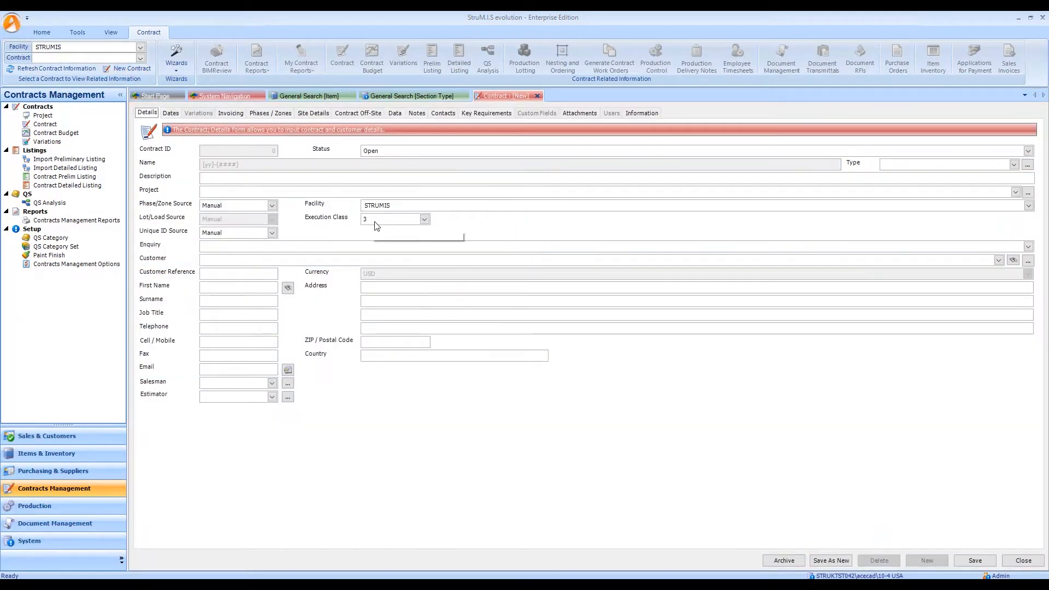
left_click(252, 176)
left_click(227, 191)
left_click(204, 207)
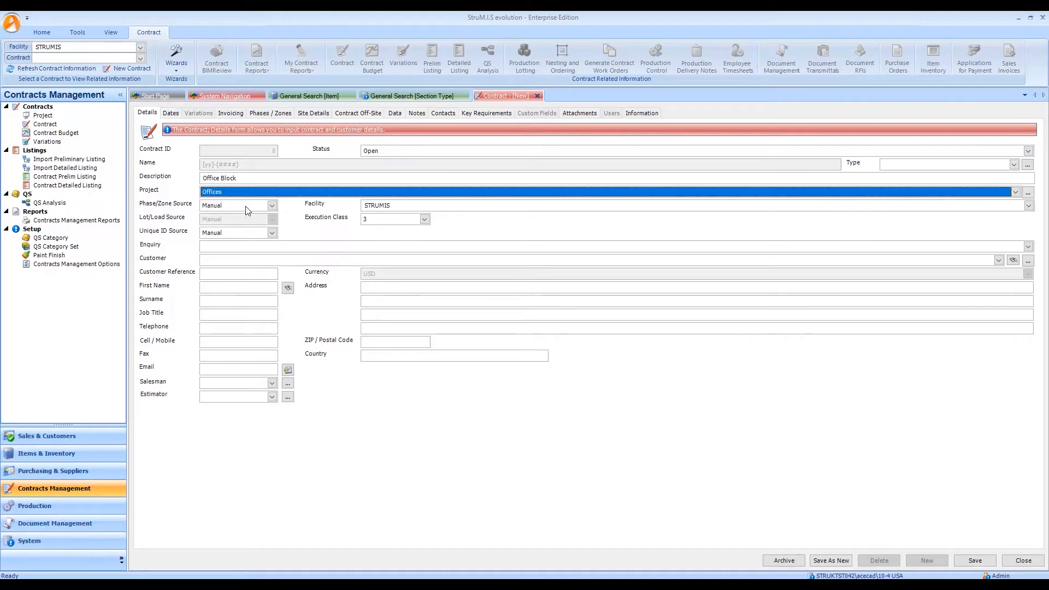
Set the contract's phase/zone, lot/load and unique ID sources to Cad
left_click(248, 206)
key("c")
key("Tab")
left_click(271, 219)
left_click(216, 239)
left_click(274, 234)
left_click(220, 253)
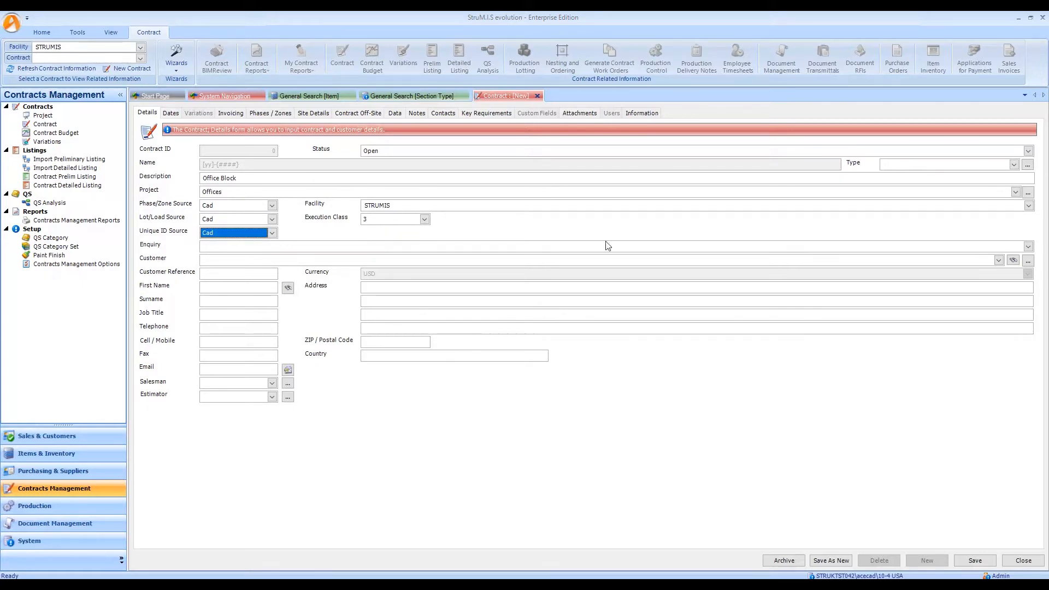
Link the contract to enquiry Q-20-0049, and save it as the selected contract
left_click(1028, 246)
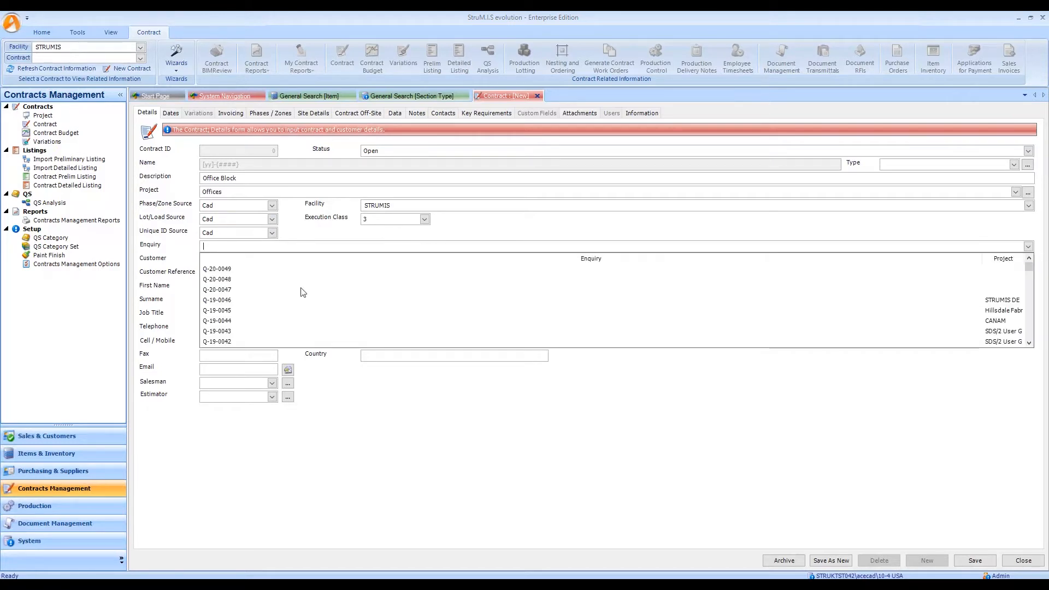
left_click(232, 272)
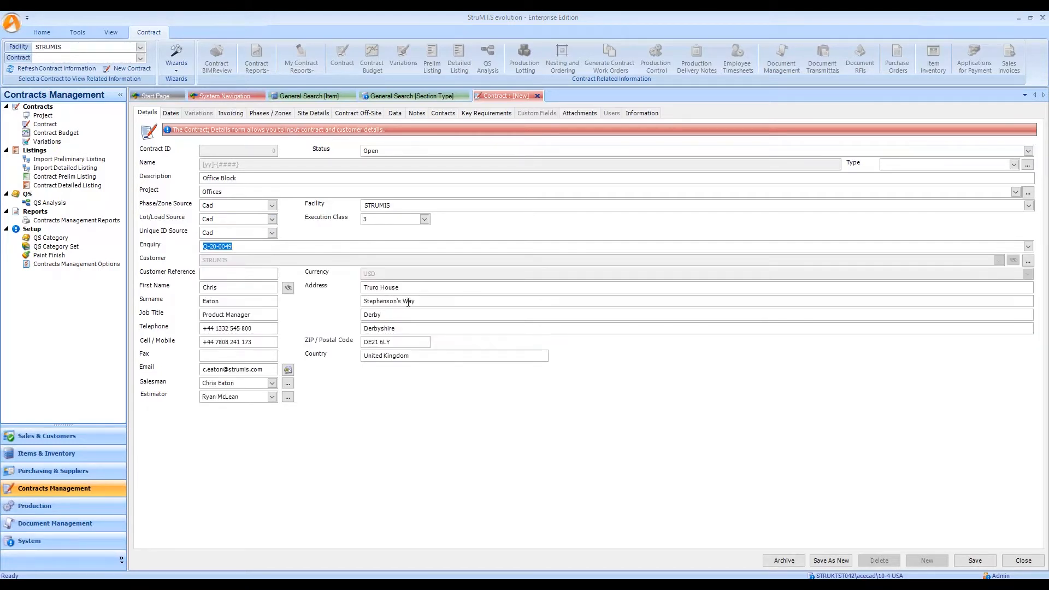
left_click(981, 565)
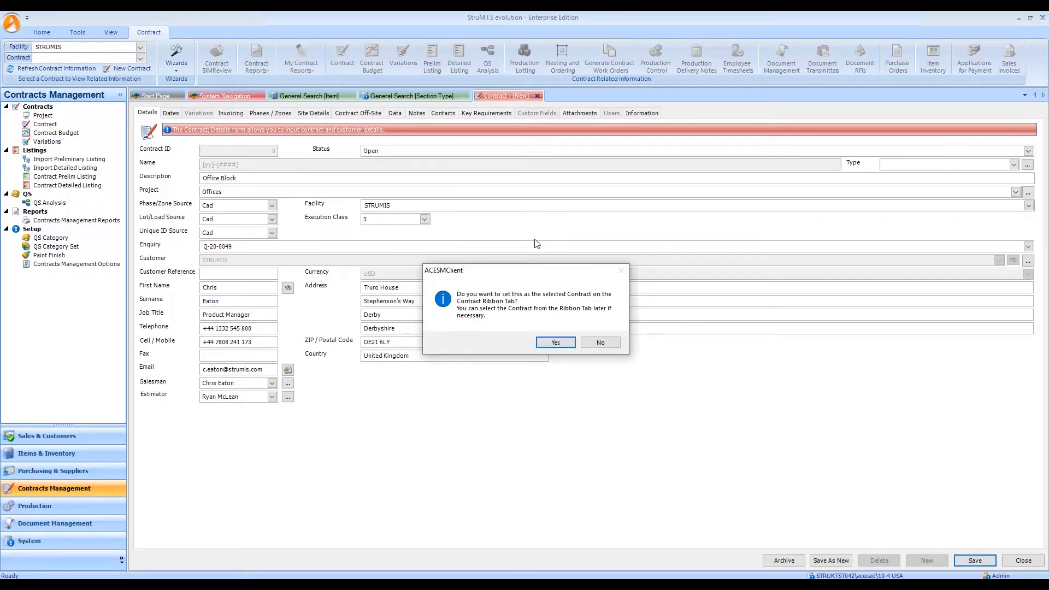
left_click(555, 342)
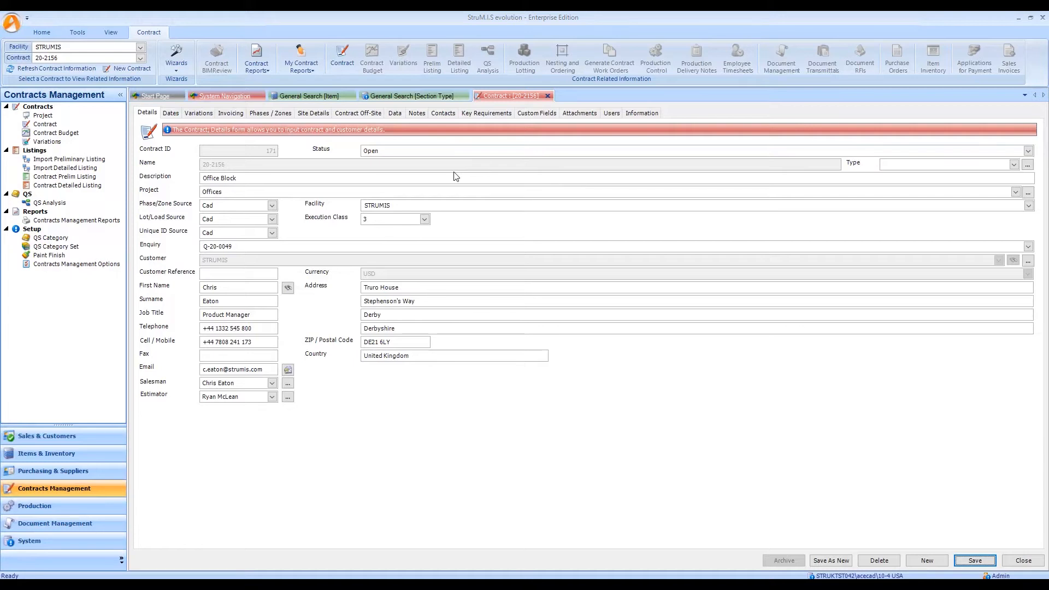
Examine the contract's key requirements, including the Design lookup values and the available copy options
left_click(490, 114)
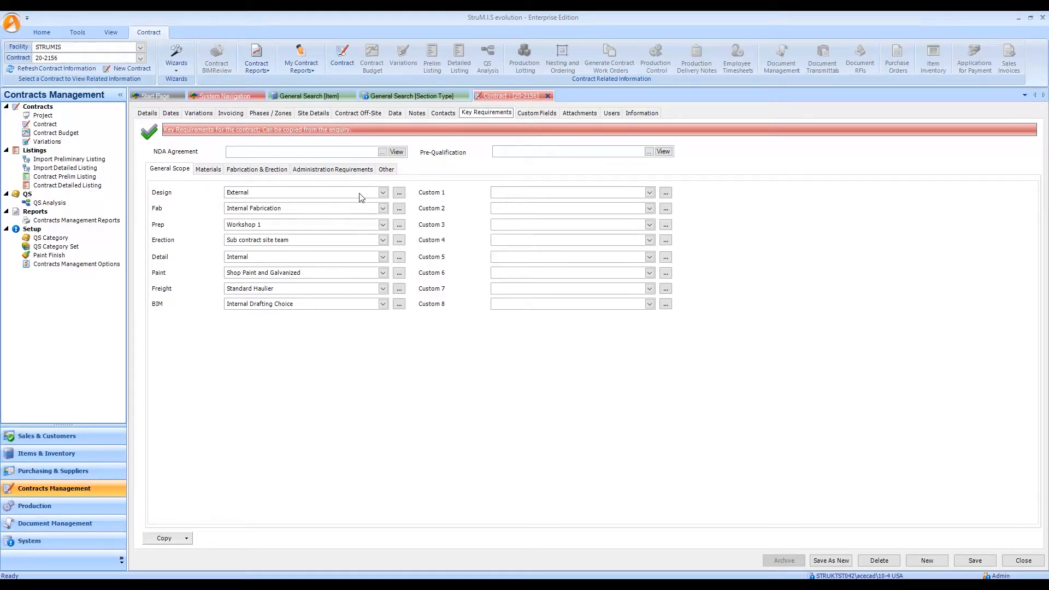
left_click(399, 193)
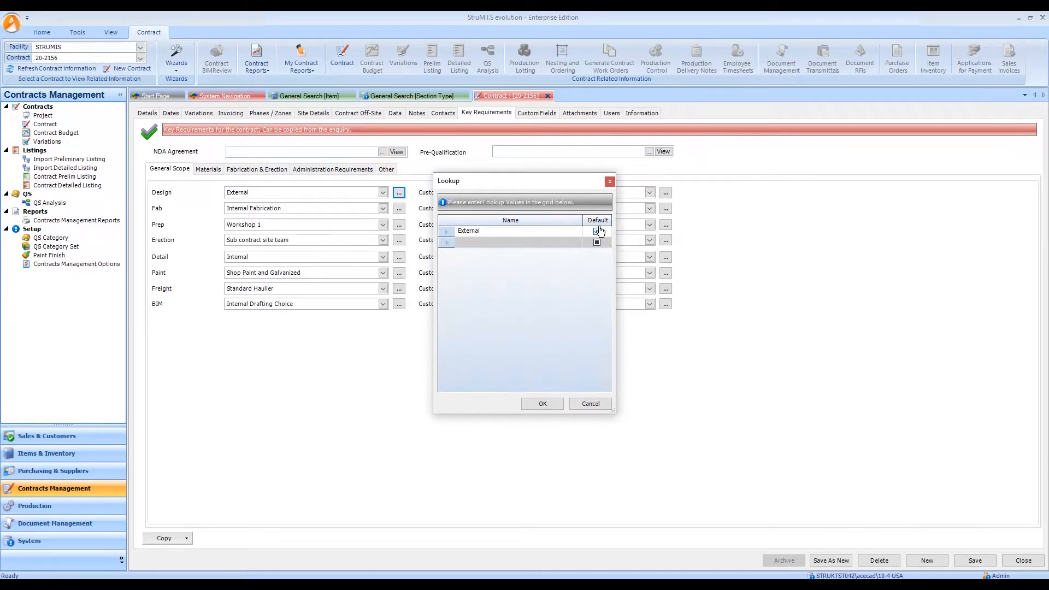
left_click(590, 404)
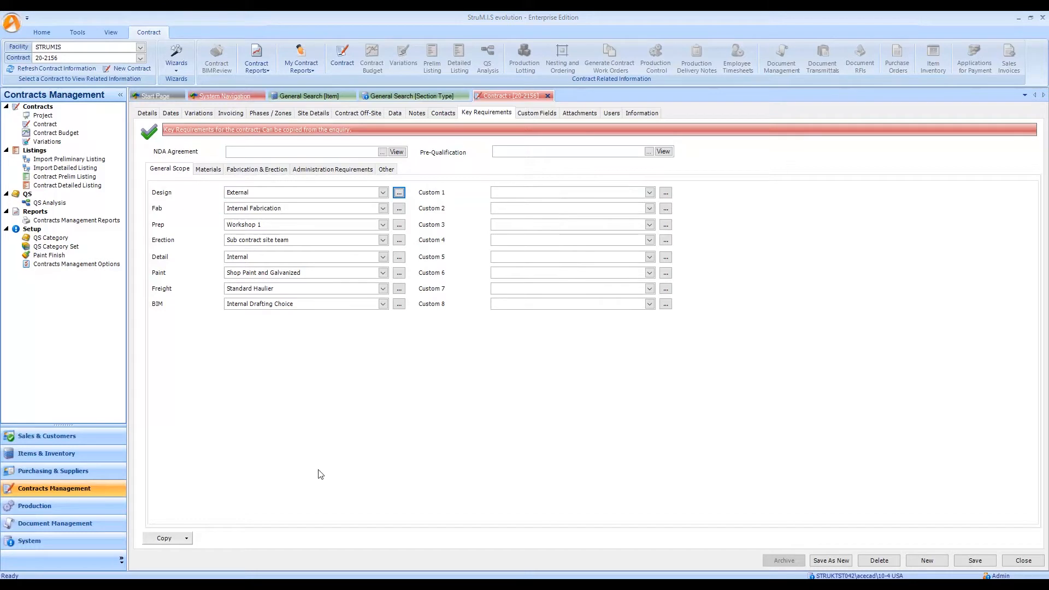
left_click(186, 538)
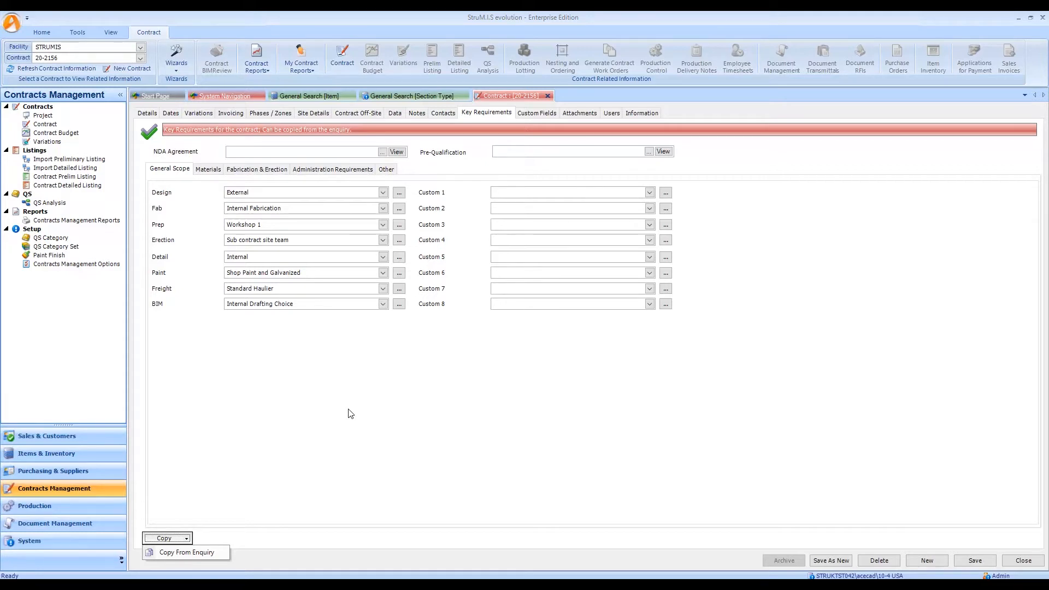
In the contract's invoicing details, set the default retention to 5% and the retention due date to 01/05/2021
left_click(228, 115)
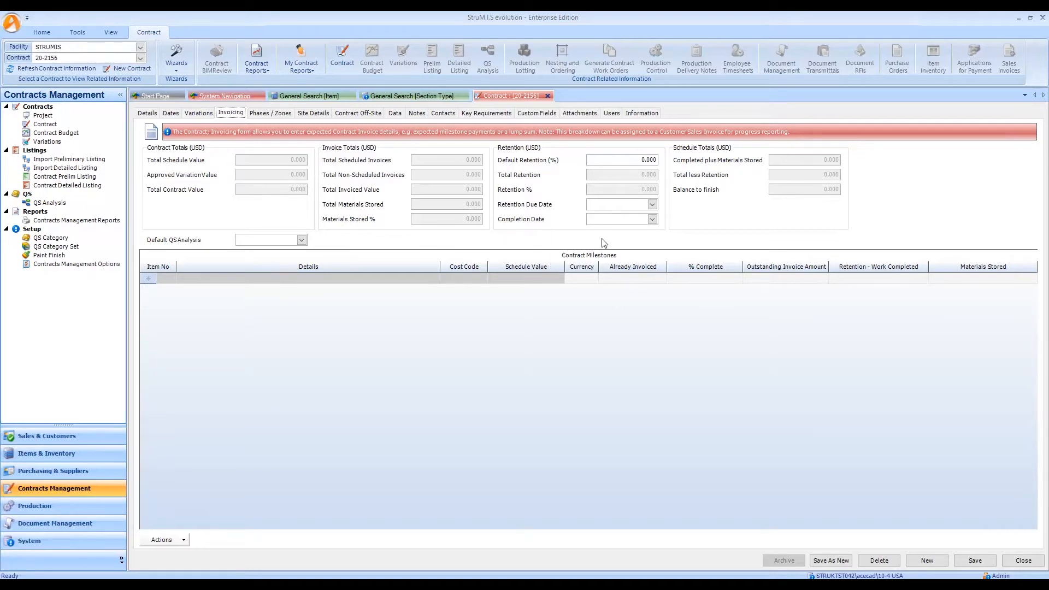
left_click(634, 160)
left_click_drag(632, 160, 680, 162)
type("5.")
left_click(652, 205)
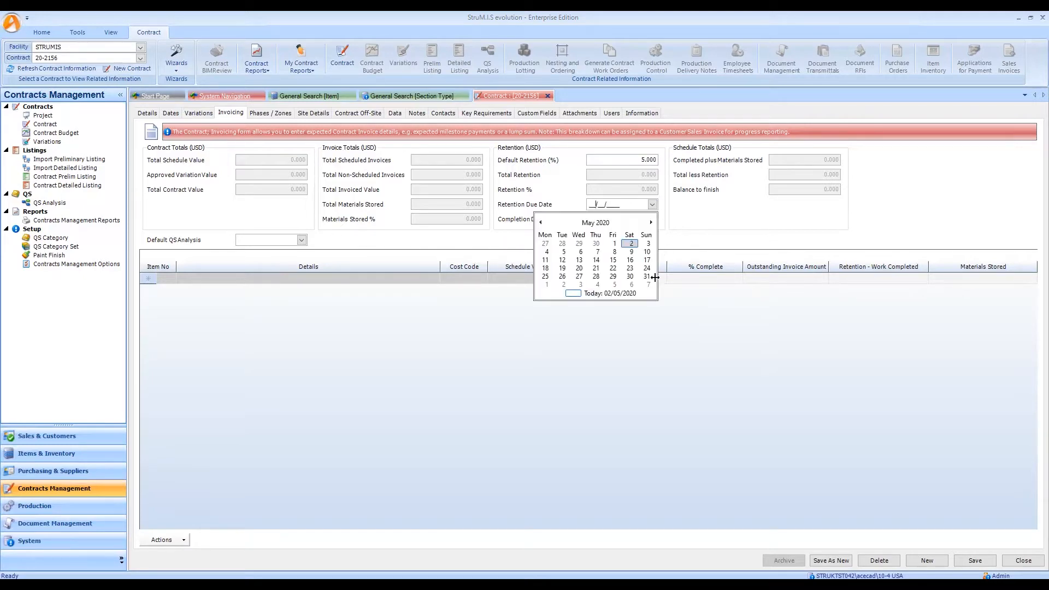
left_click(594, 223)
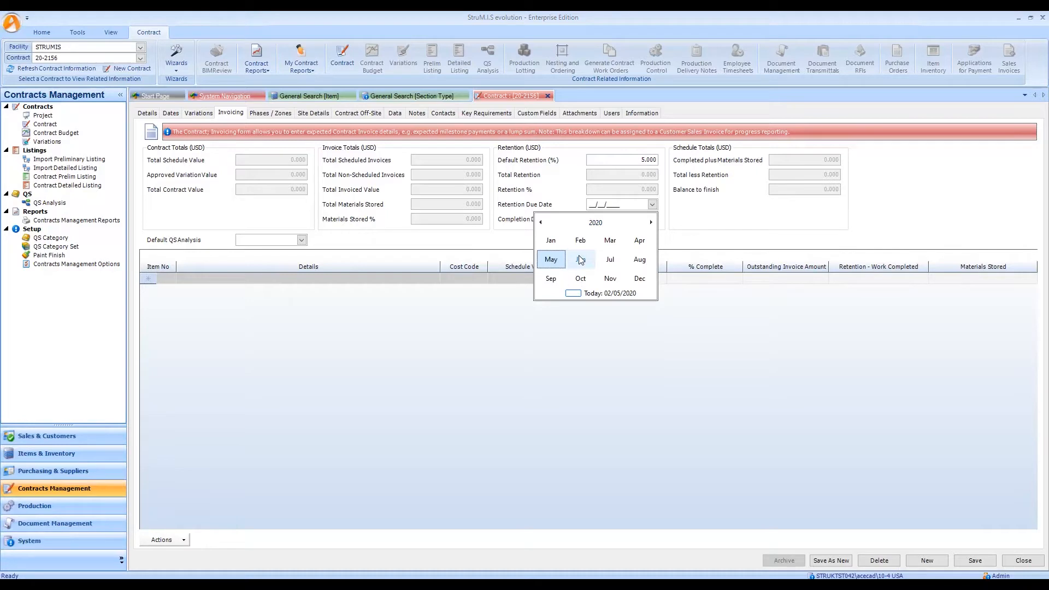
left_click(597, 224)
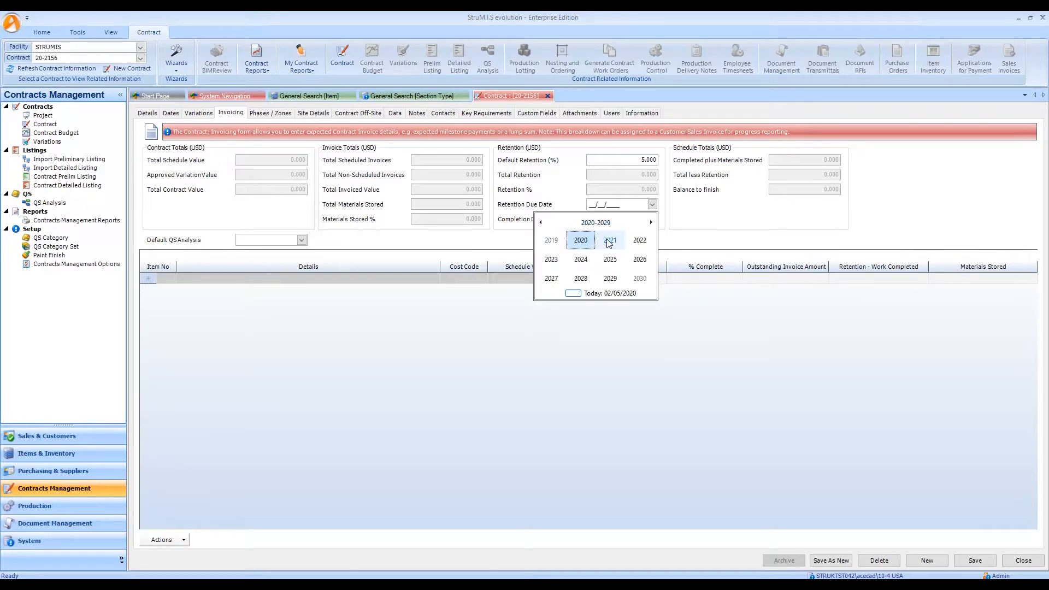
left_click(611, 240)
left_click(549, 260)
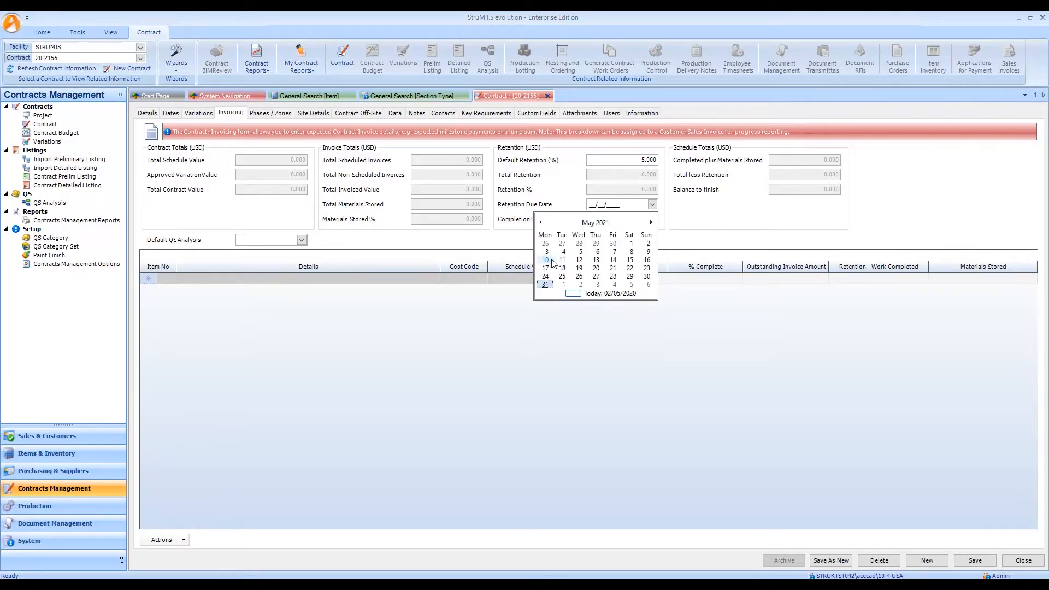
left_click(632, 244)
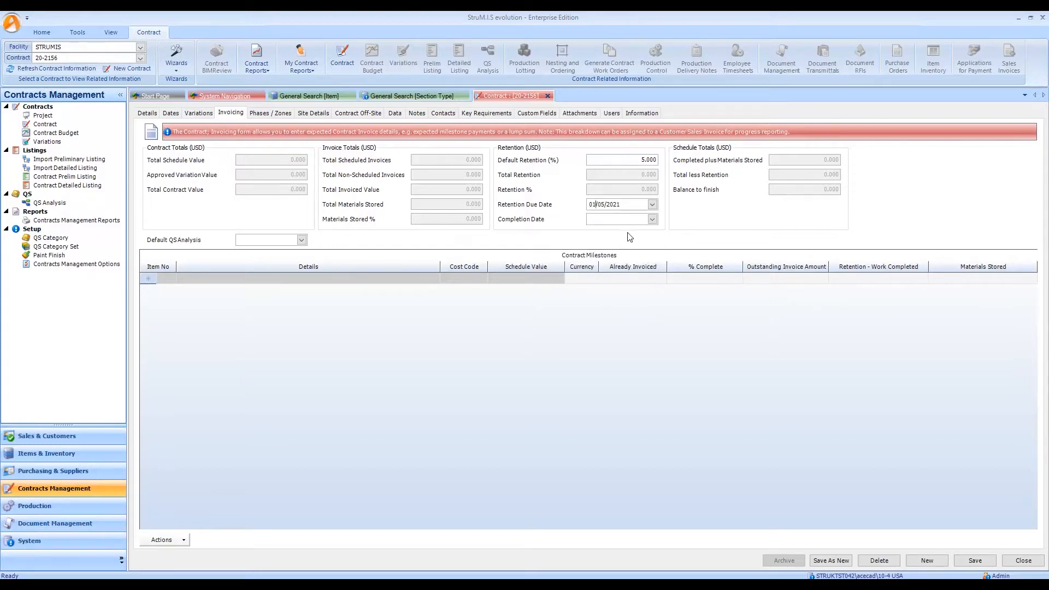
Set the contract's completion date to 12/11/2020
left_click(652, 220)
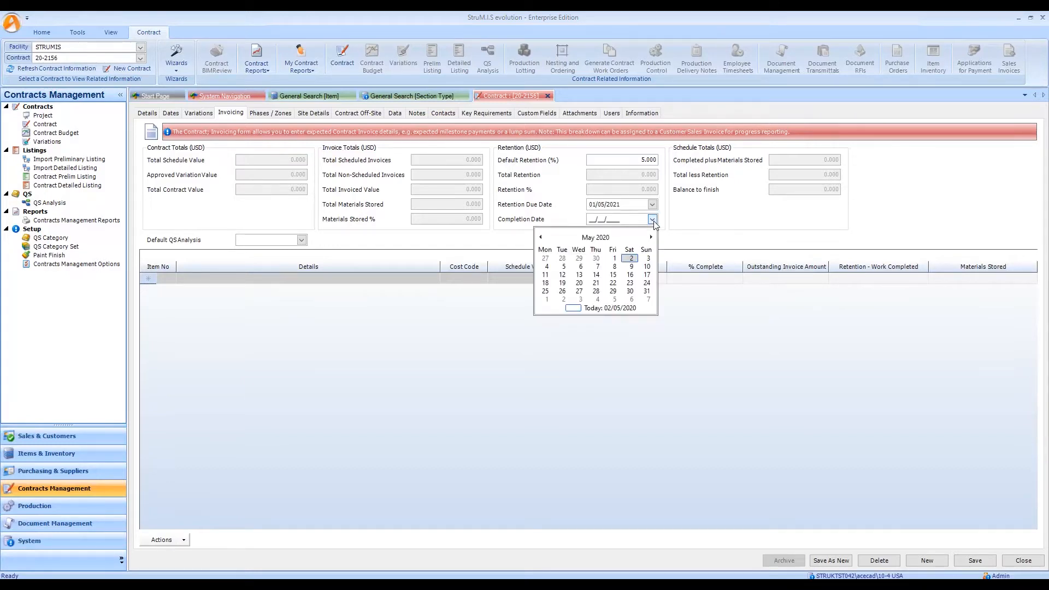
left_click(596, 238)
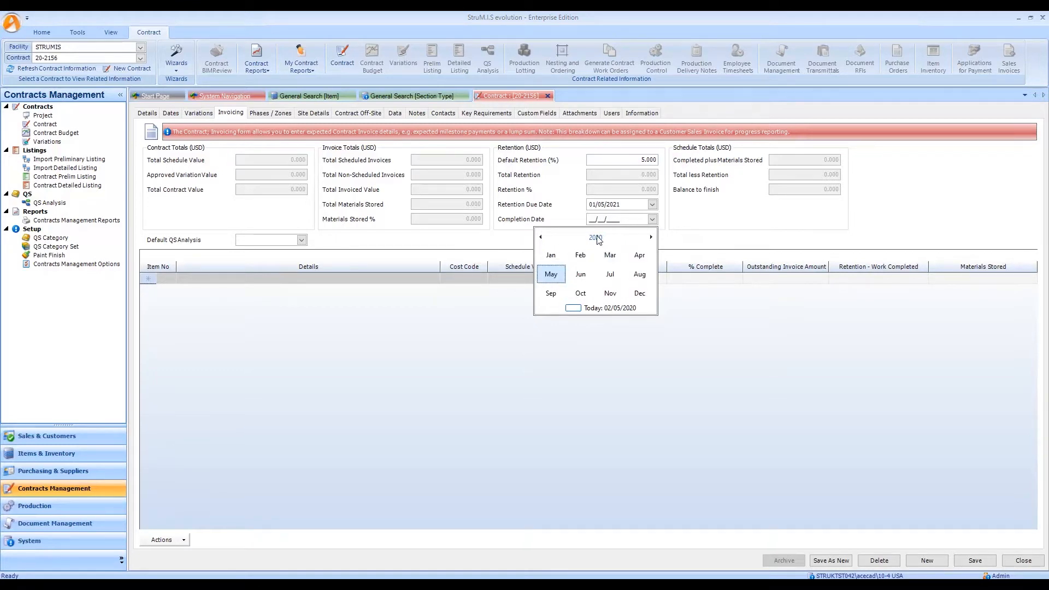
left_click(610, 295)
left_click(596, 275)
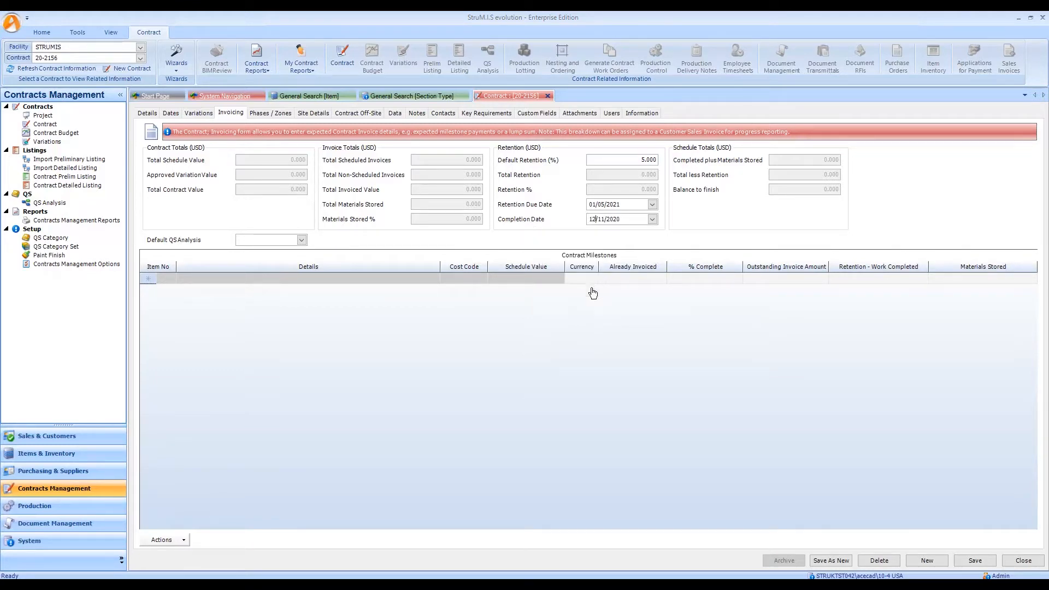
Add all subsections of estimate E-20-0056 as contract milestones and close the milestone form
left_click(168, 540)
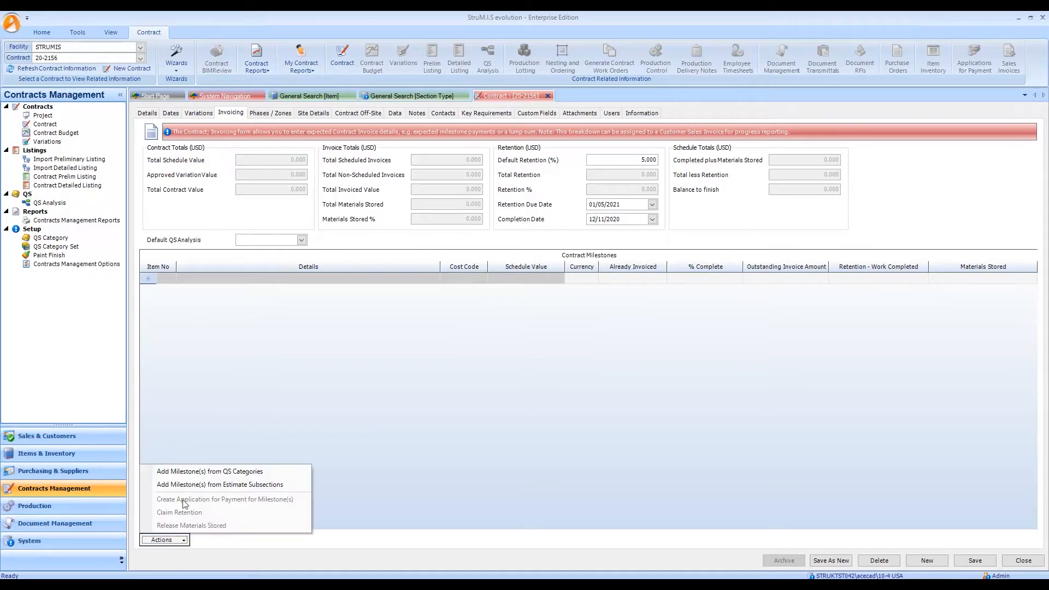
left_click(213, 484)
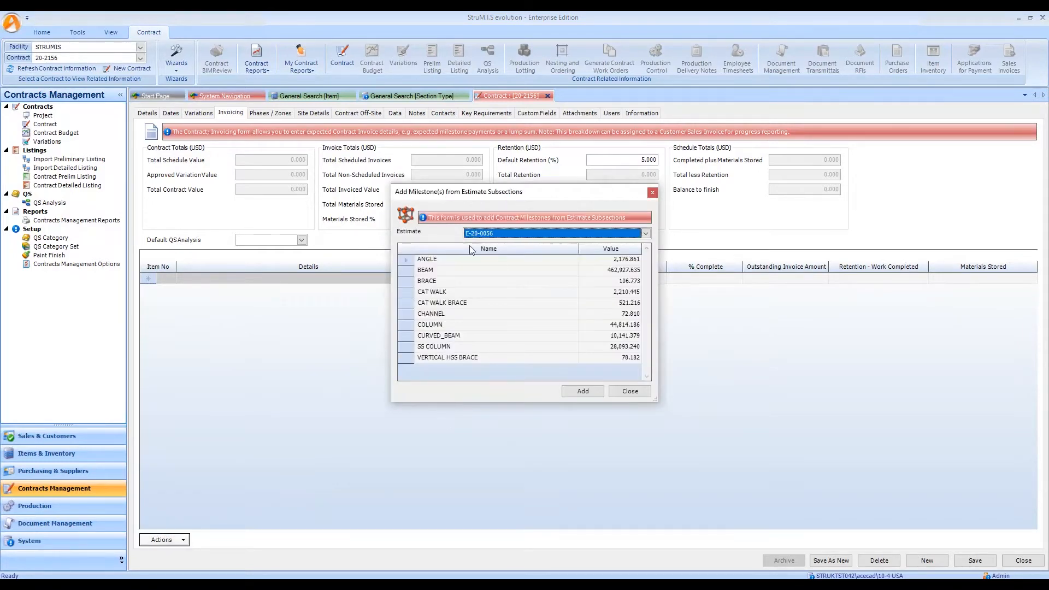
left_click(411, 265)
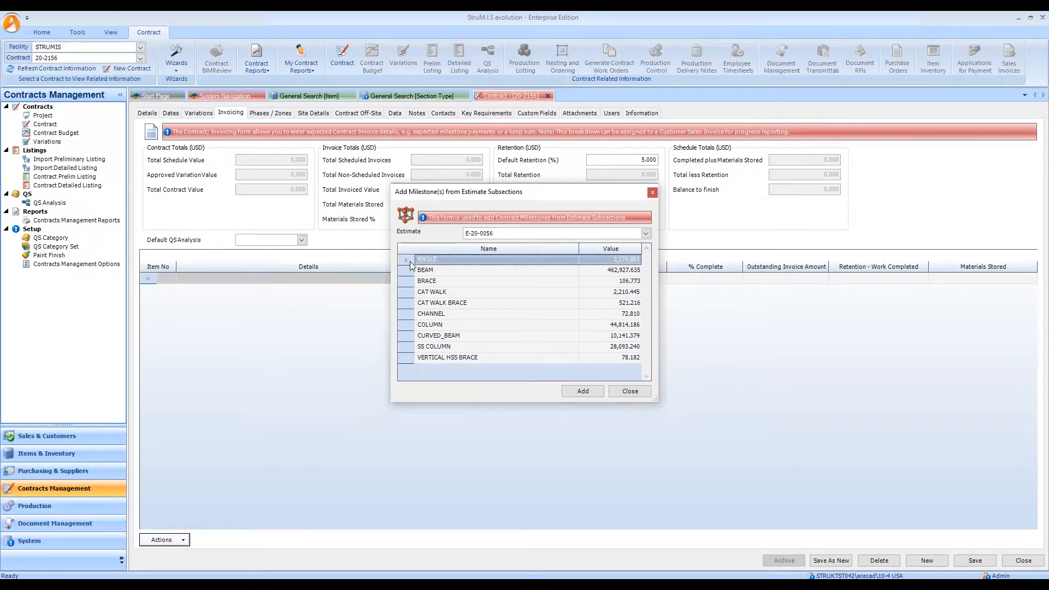
key("ctrl+a")
left_click(582, 392)
left_click(629, 391)
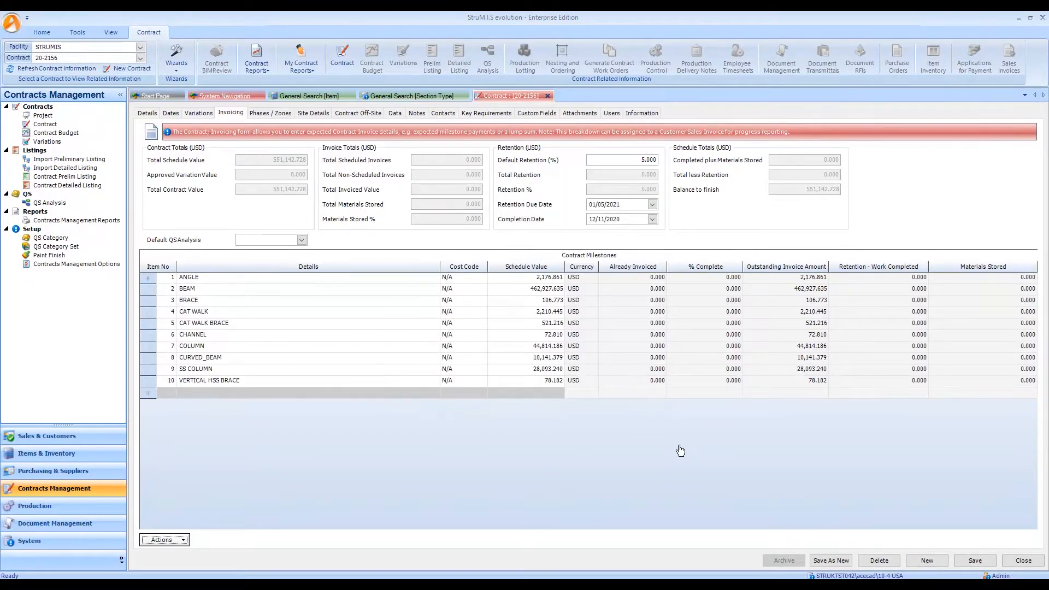
Save the contract with its invoicing milestones and open the contract search list
left_click(976, 562)
left_click(46, 125)
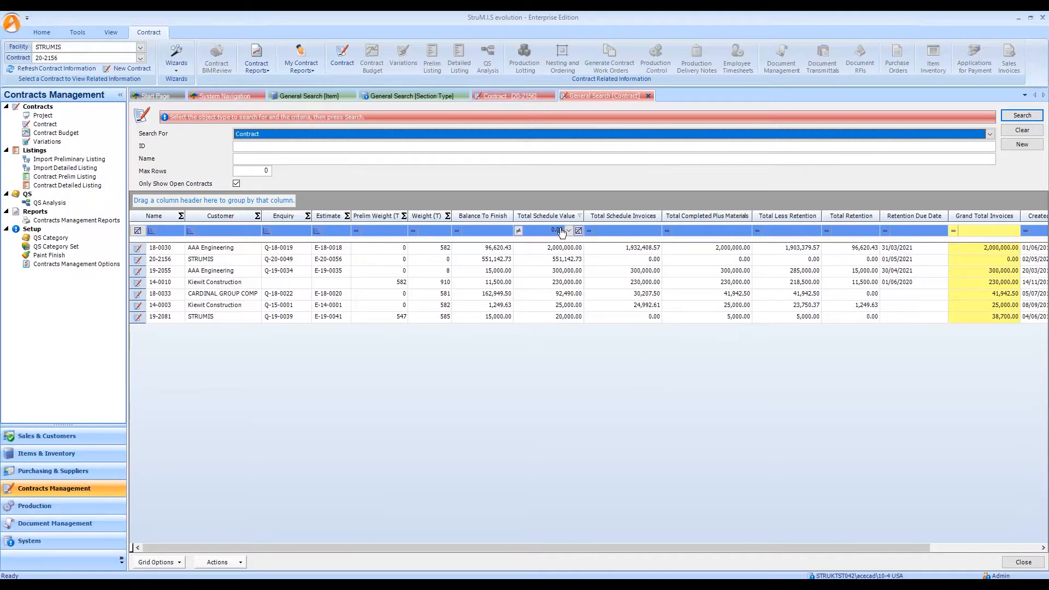
left_click(619, 234)
left_click(743, 232)
In the contract list's column settings, set the Grand Total Invoices column to 0 decimal places
left_click(158, 563)
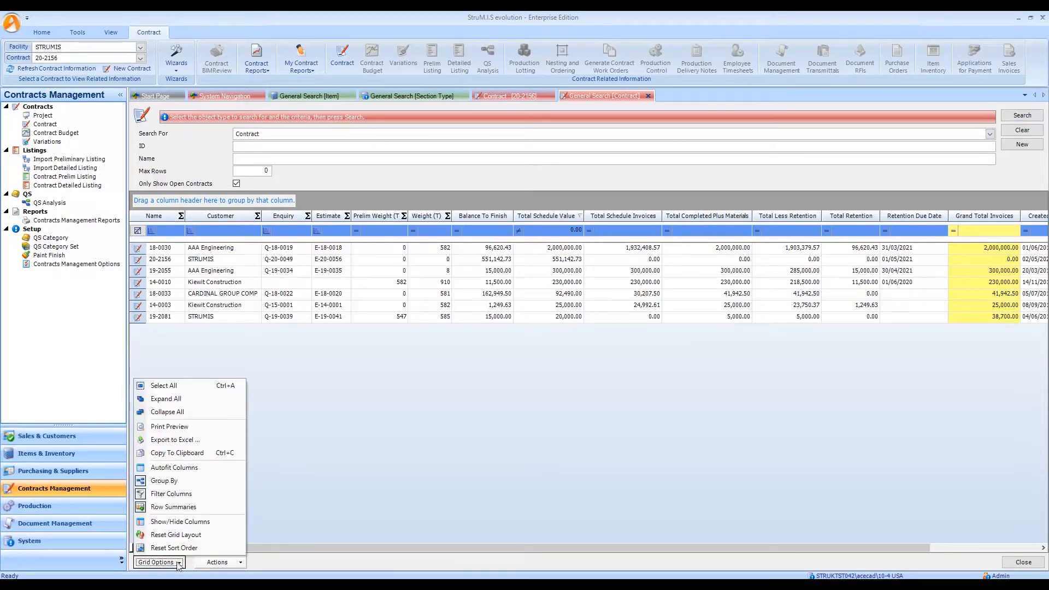
left_click(201, 521)
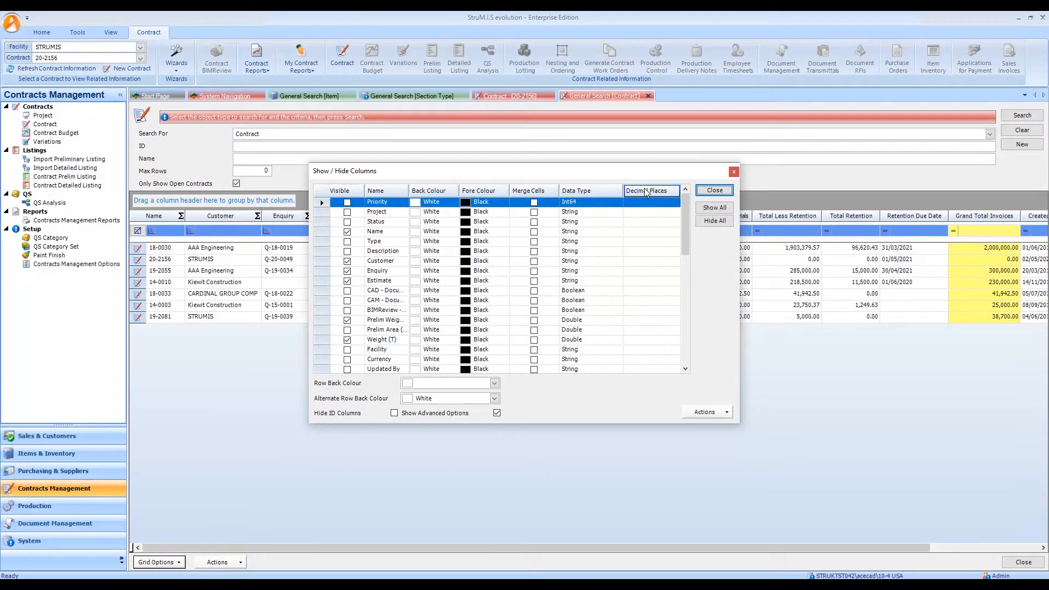
left_click_drag(687, 220, 687, 309)
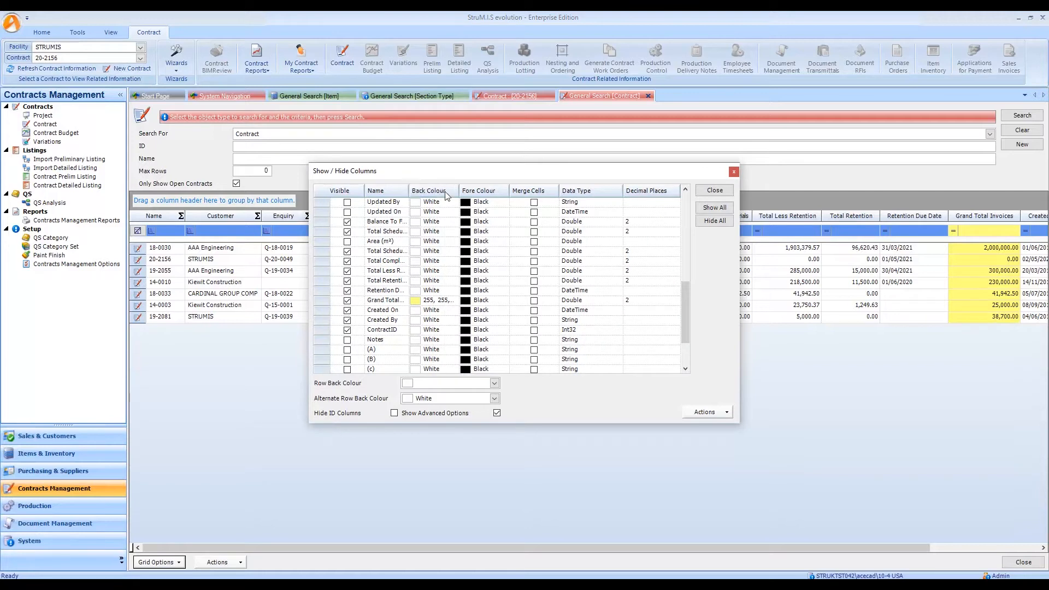
double_click(409, 191)
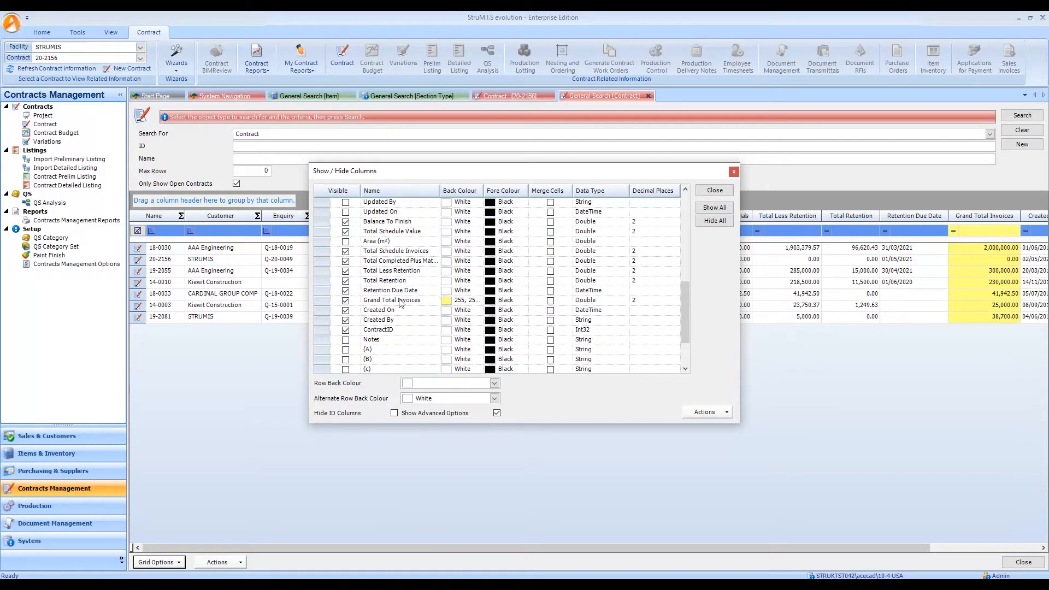
left_click(647, 303)
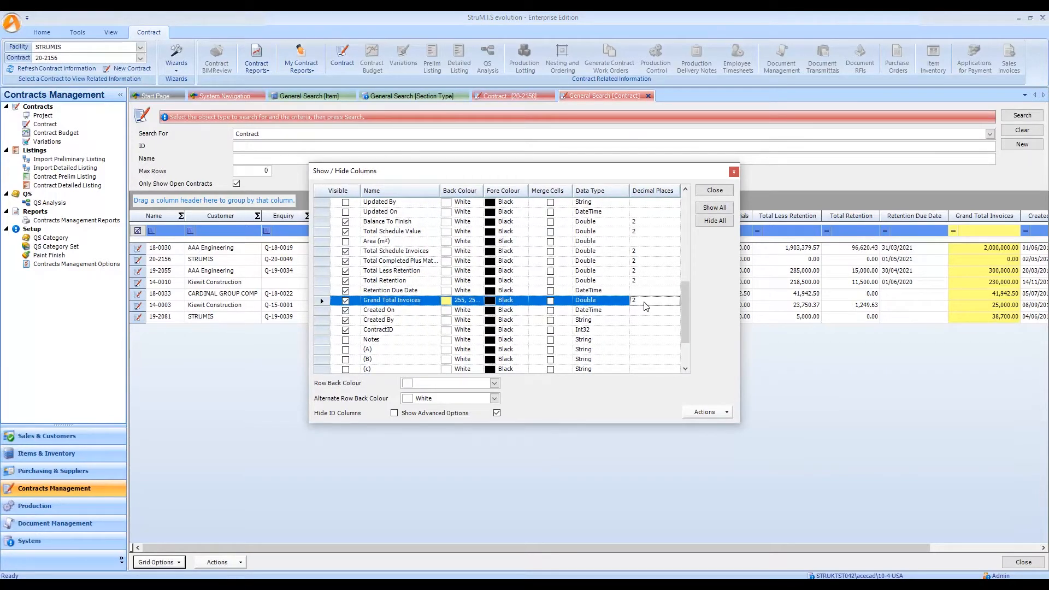
left_click(642, 301)
type("0")
left_click(390, 290)
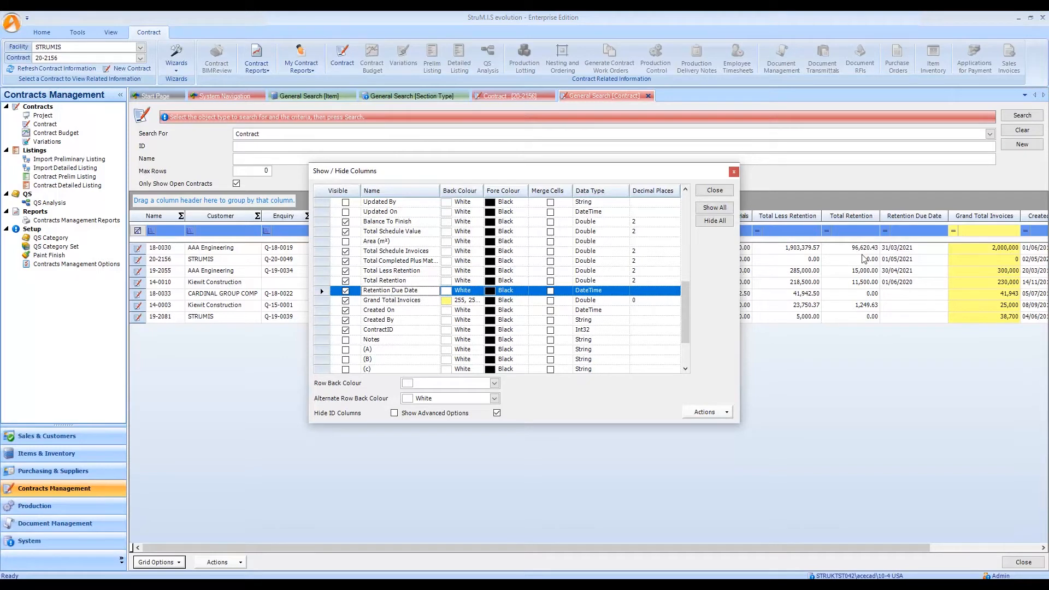
Set the Grand Total Invoices column back to 2 decimal places and close the column settings
left_click(642, 301)
left_click(642, 300)
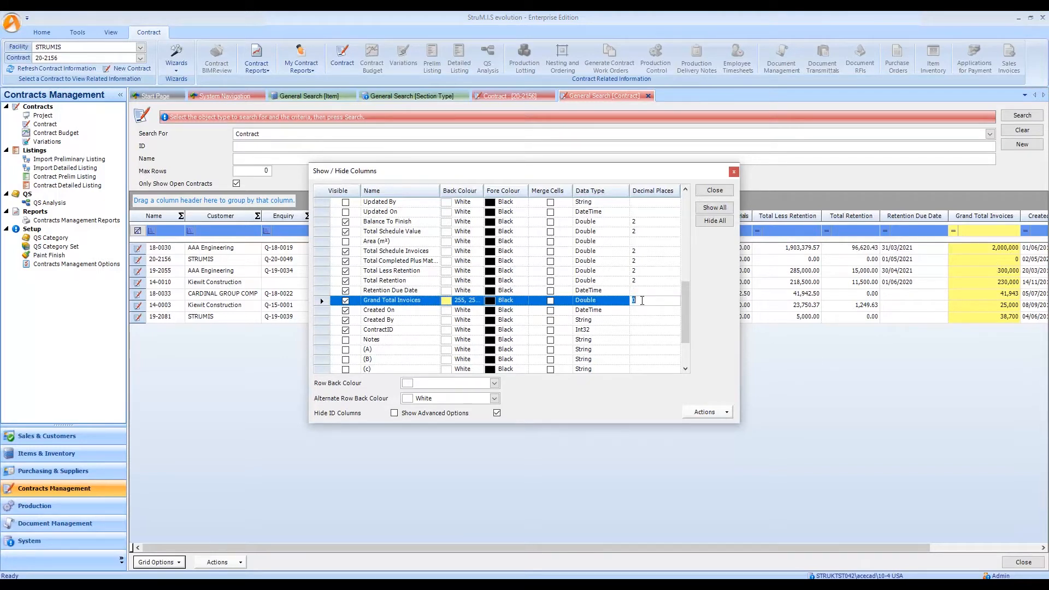
type("2")
key("Down")
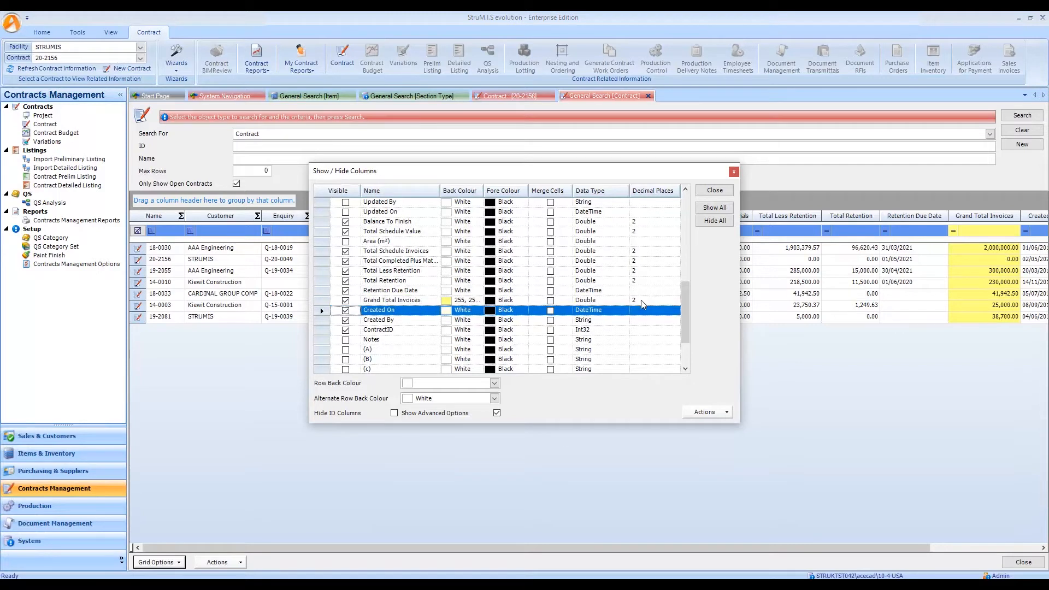
left_click_drag(683, 310, 684, 328)
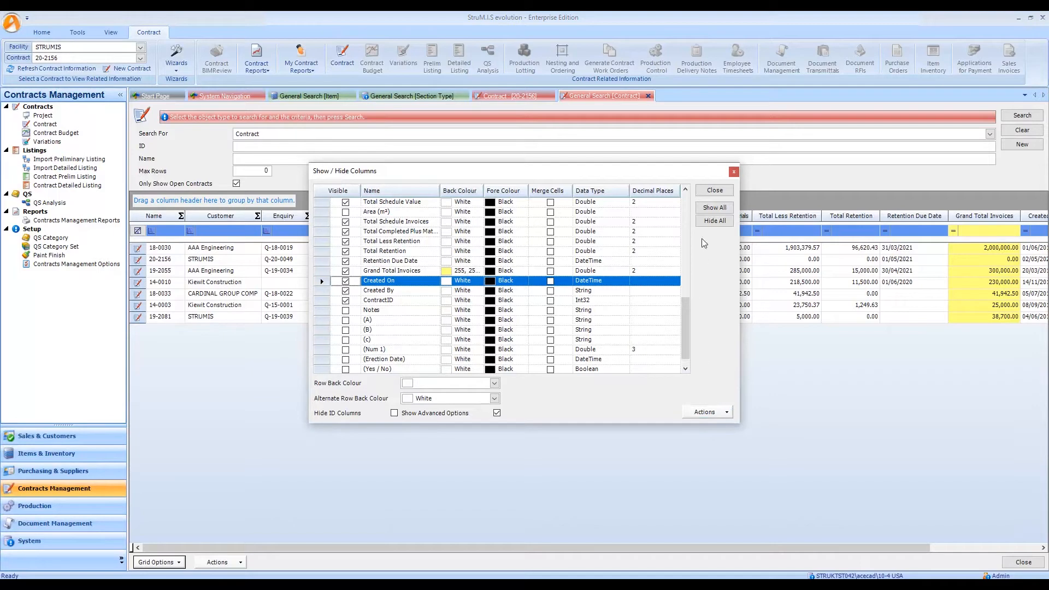
left_click(713, 191)
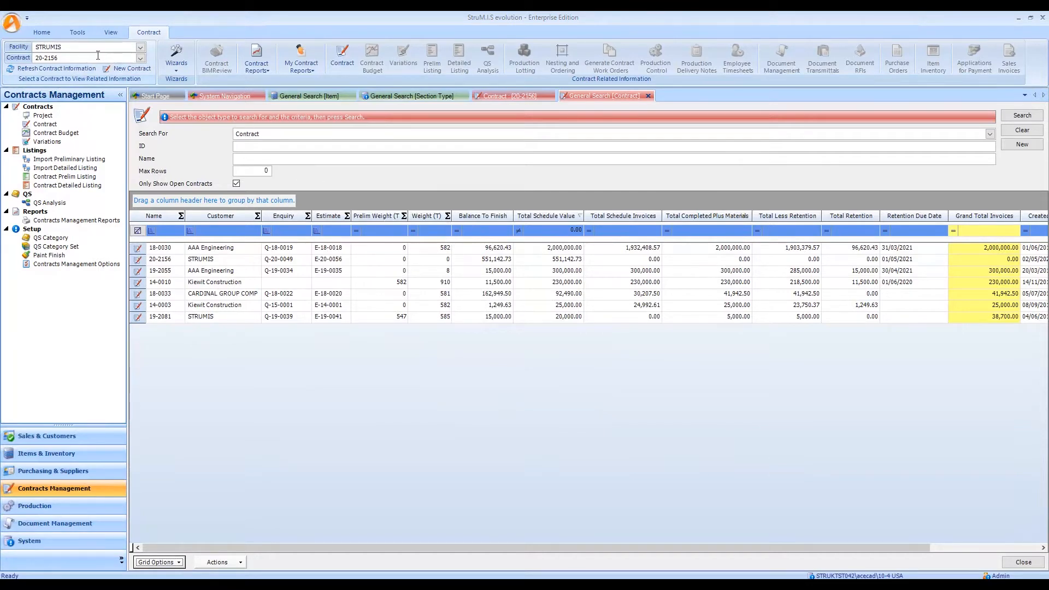
Switch the thousand separator for displayed values off and on again
left_click(42, 32)
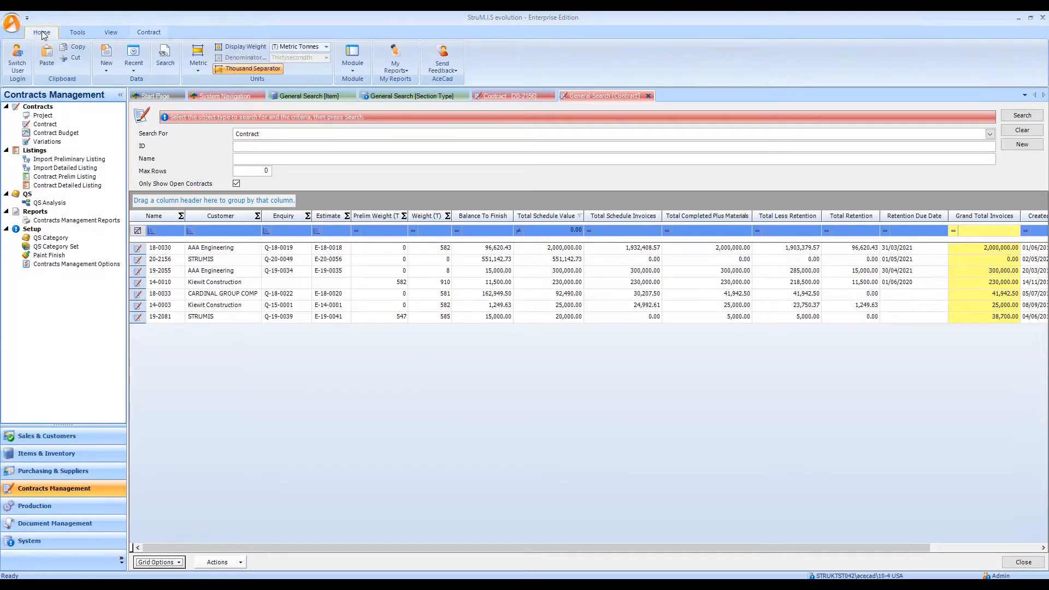
left_click(247, 67)
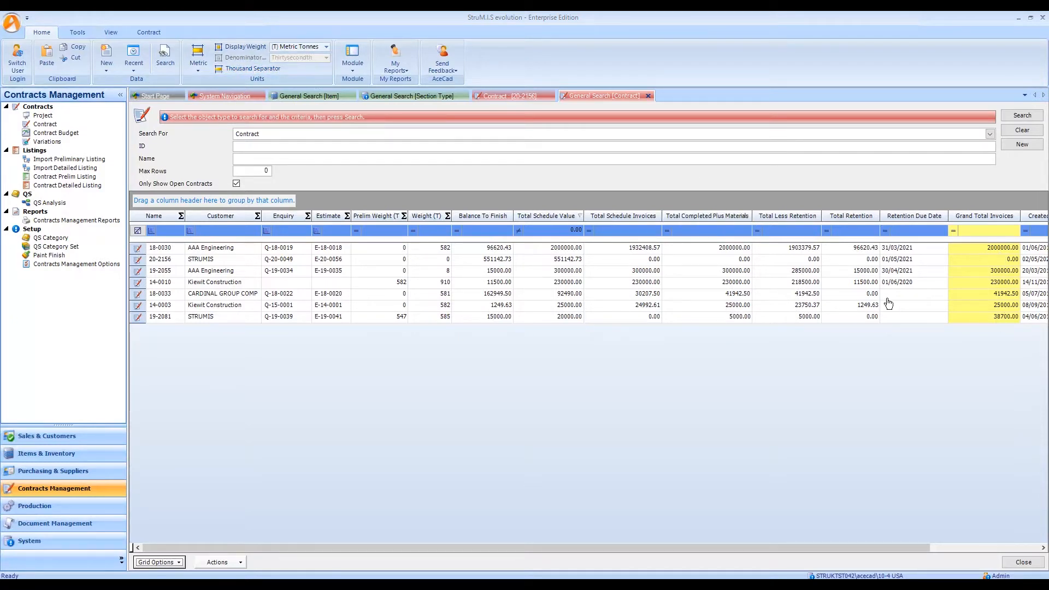
left_click(251, 71)
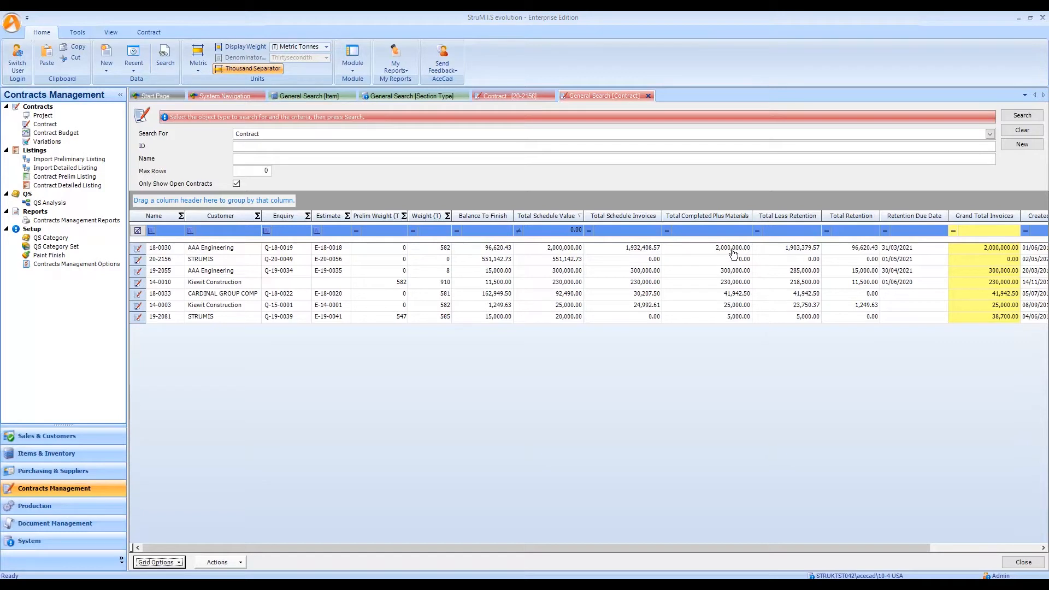
left_click(262, 68)
left_click(263, 68)
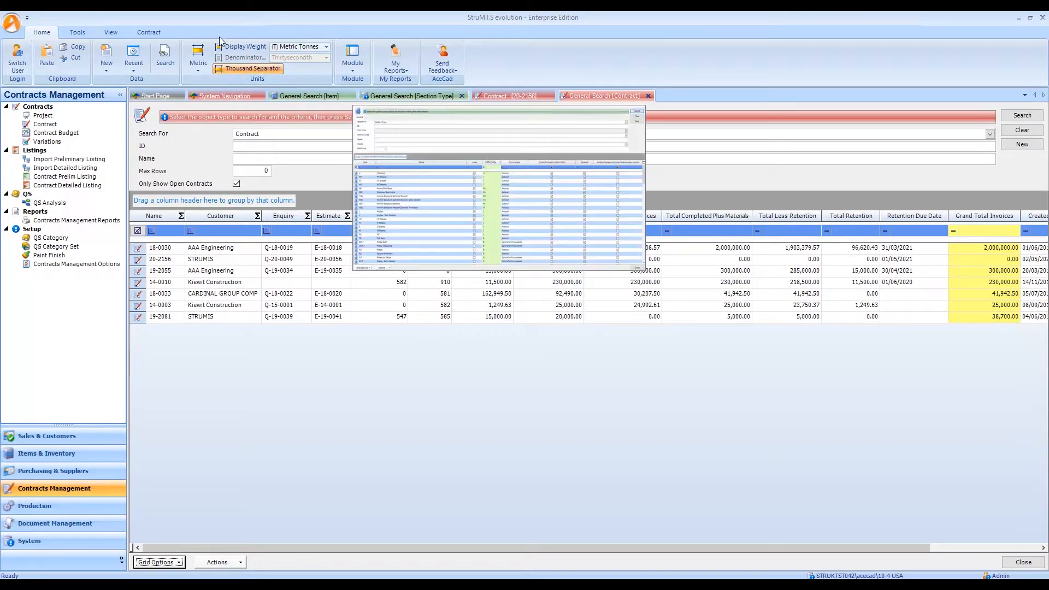
Look at the available measurement systems and set the display weight unit to (t) Tons
left_click(200, 66)
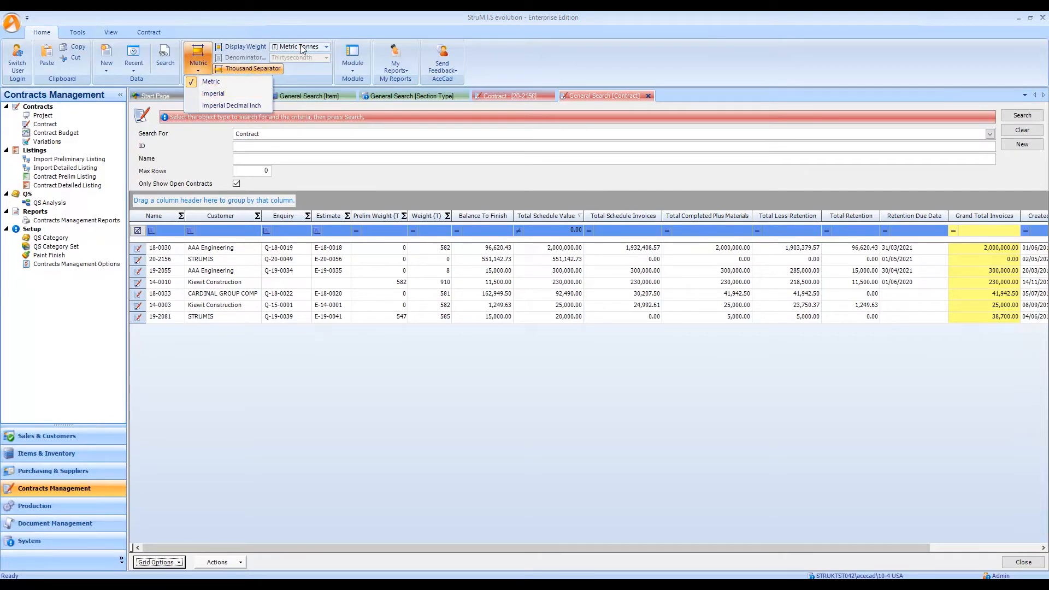
left_click(326, 47)
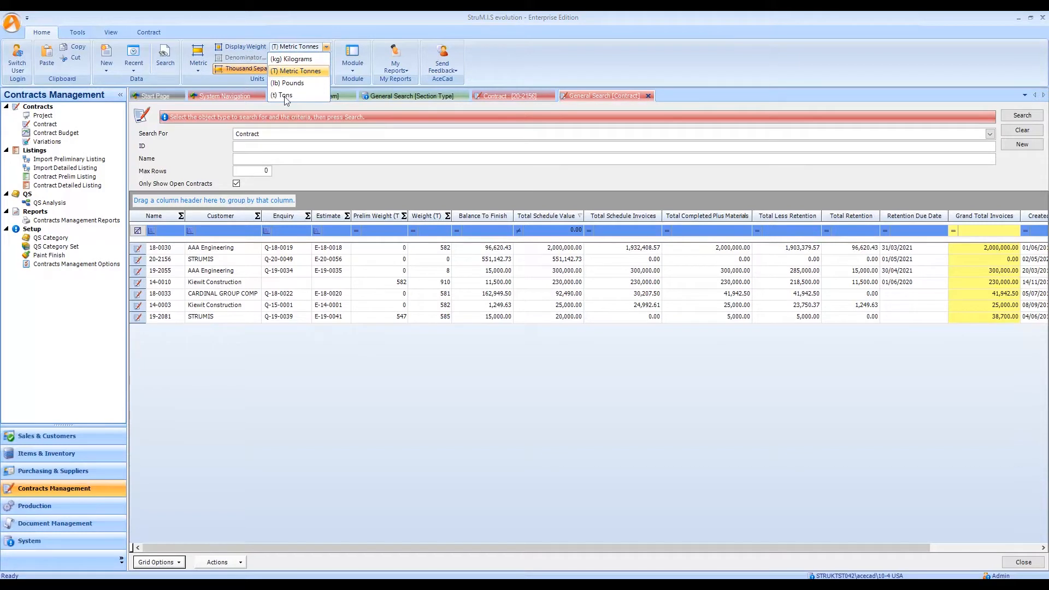
left_click(286, 96)
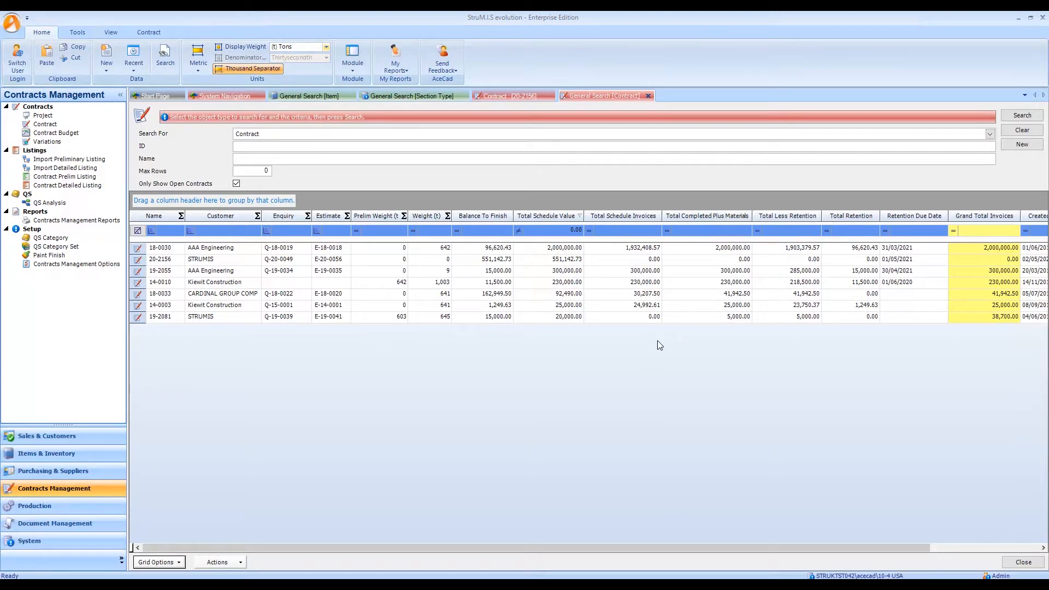
Close the contract search, the contract record and all remaining open forms
left_click(648, 96)
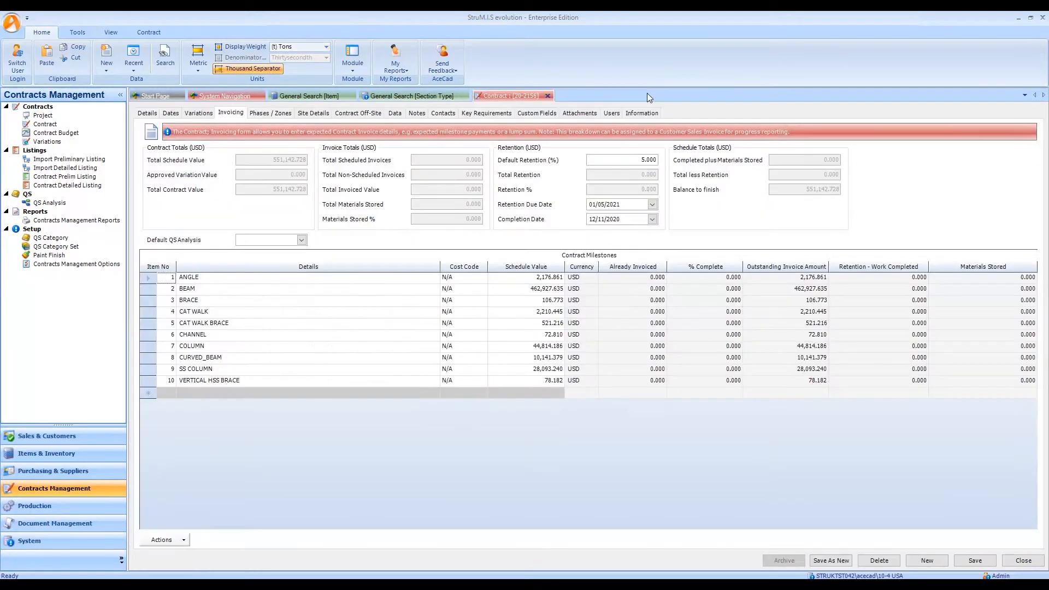
left_click(547, 96)
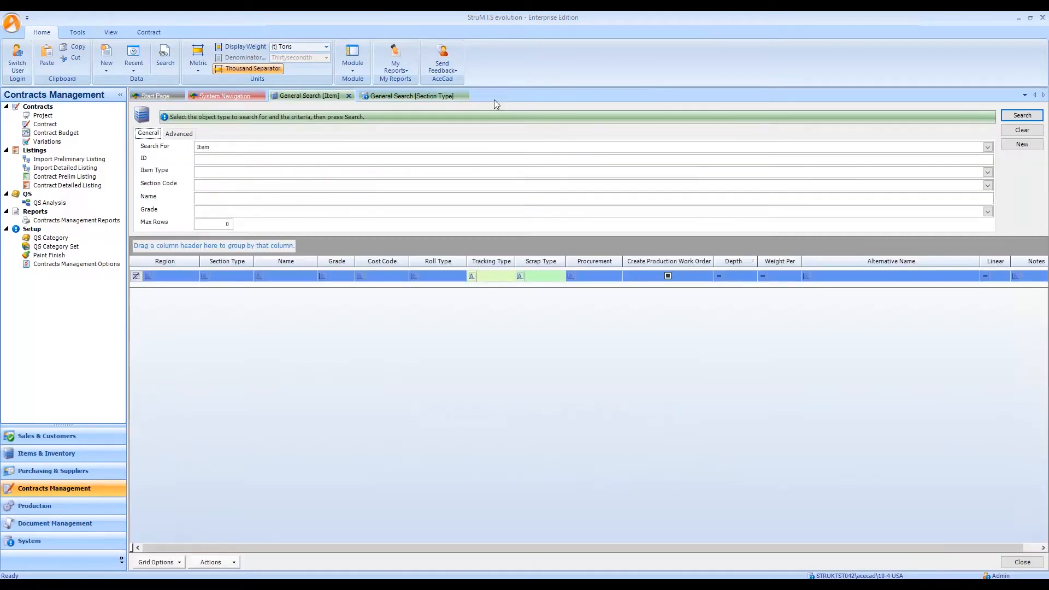
left_click(12, 23)
left_click(37, 112)
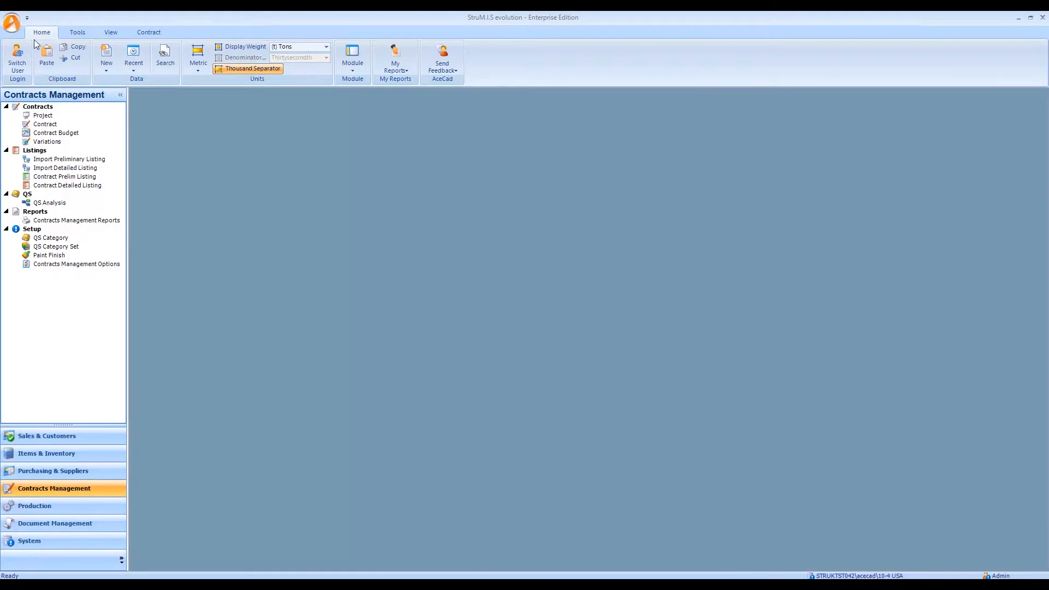
Go through the Import Preliminary Listing wizard for contract 20-2156 to examine the CAD interface choices, and cancel the wizard
left_click(149, 34)
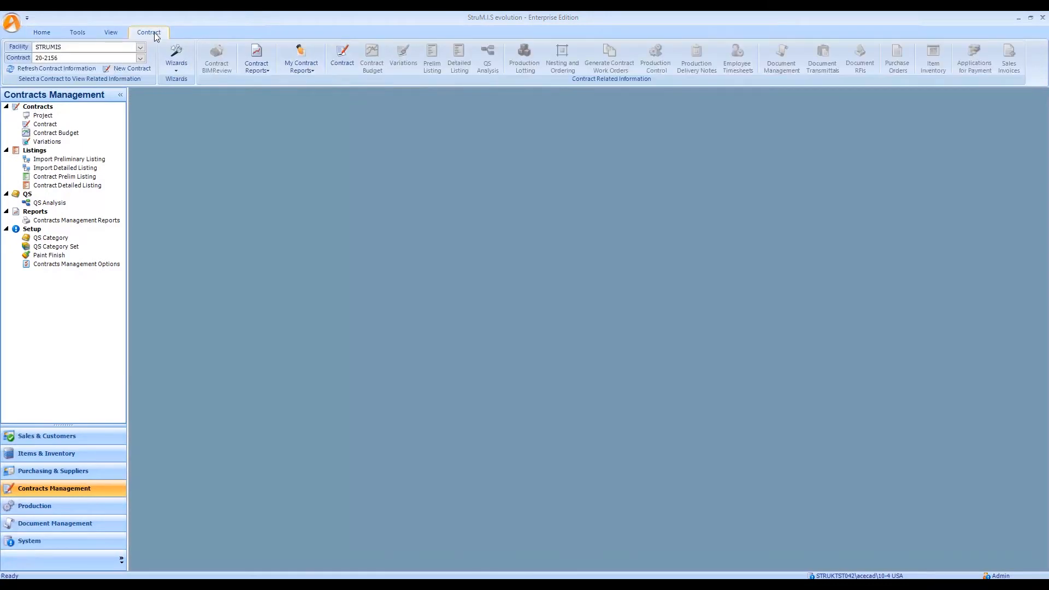
left_click(180, 65)
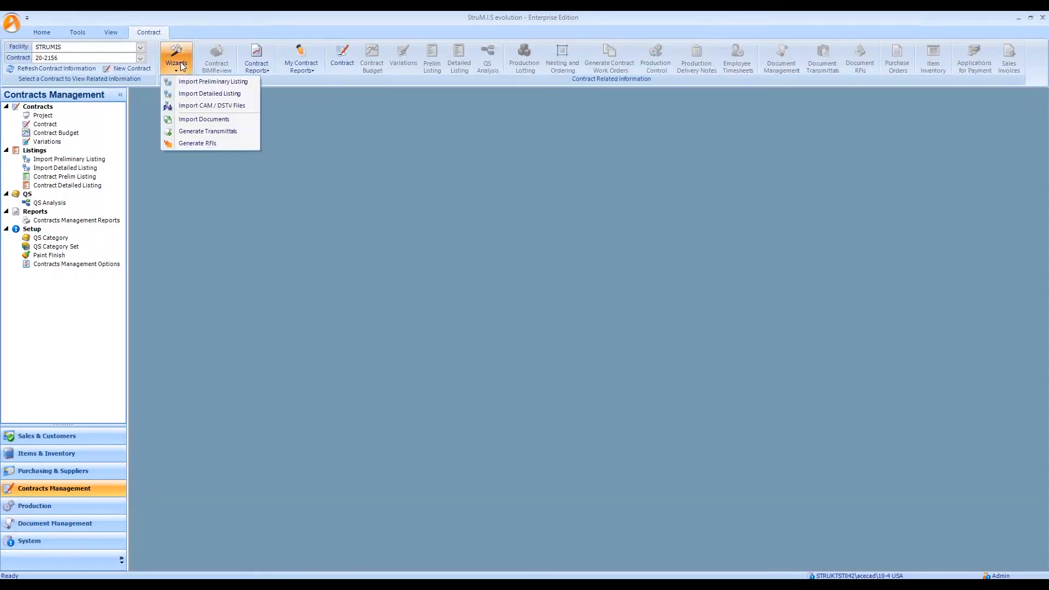
left_click(186, 81)
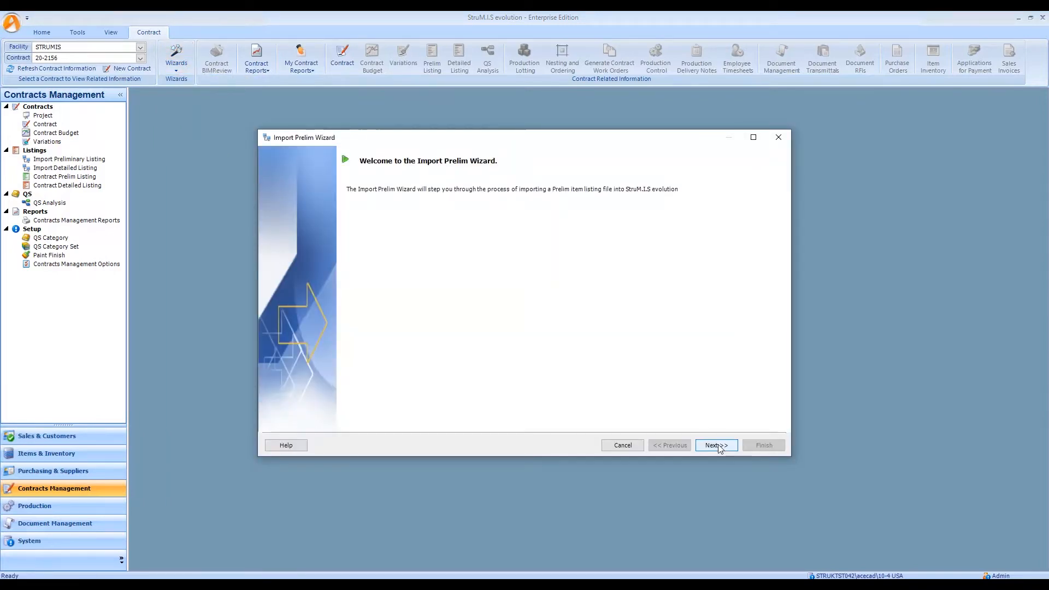
left_click(717, 445)
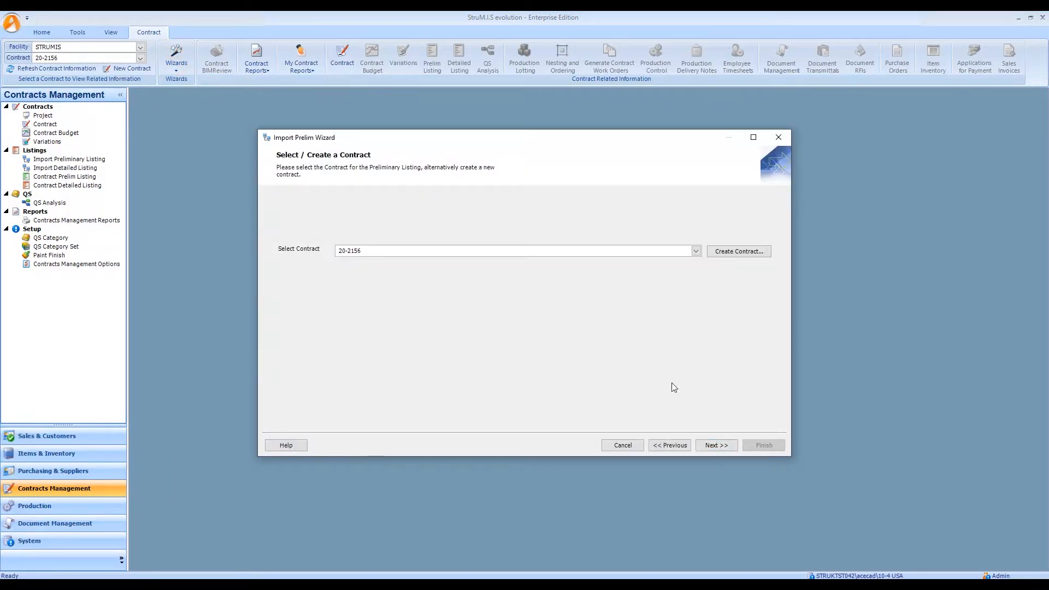
left_click(718, 447)
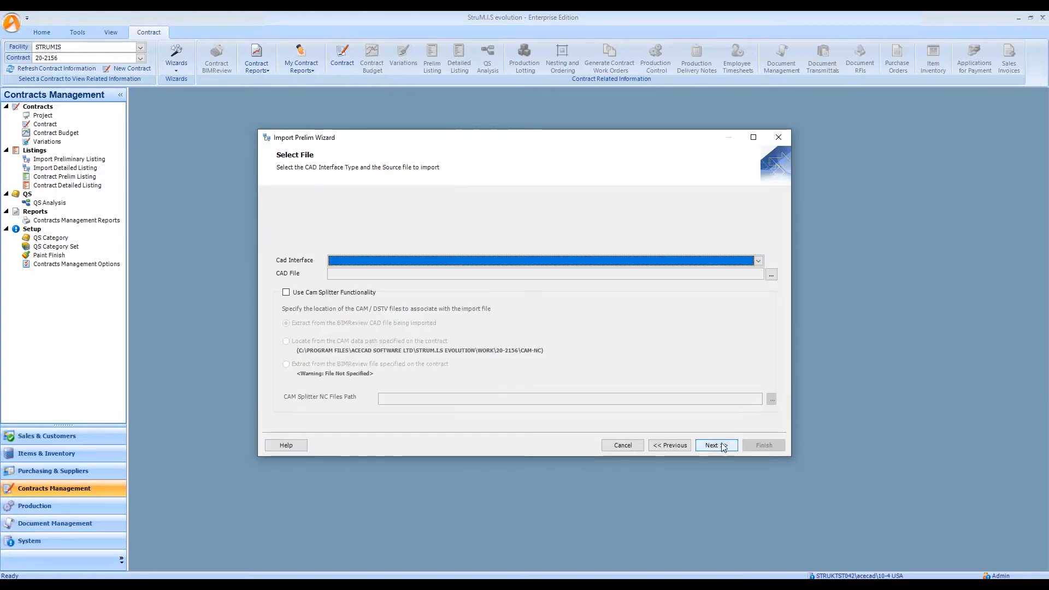
left_click(758, 261)
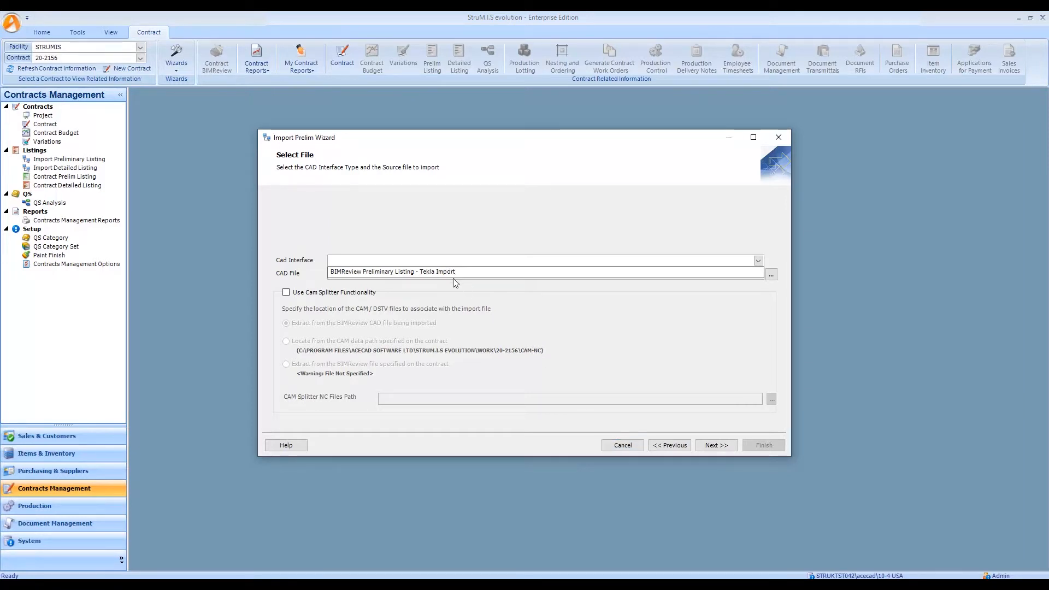
left_click(611, 445)
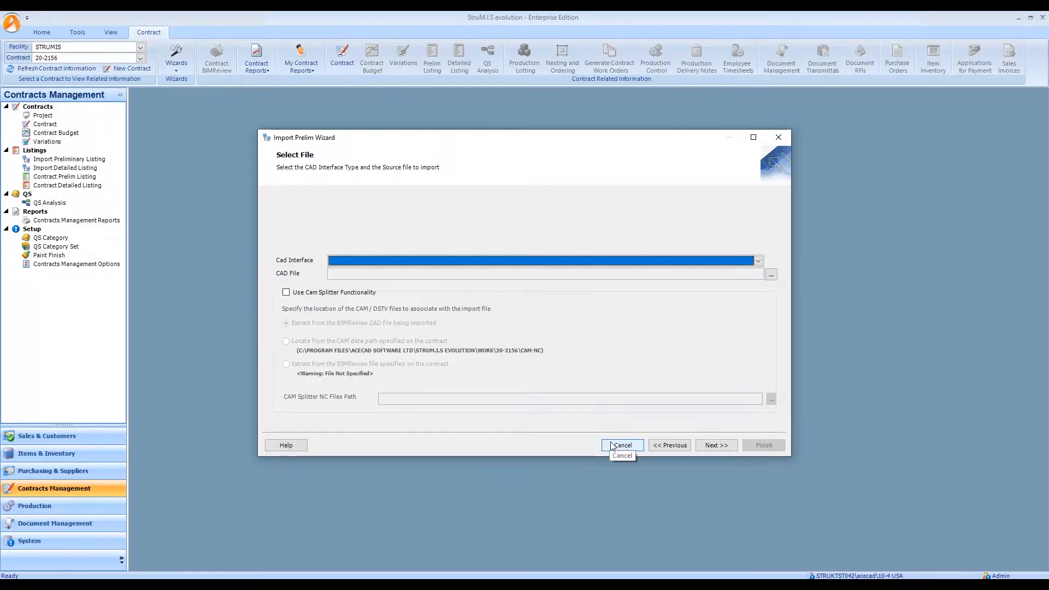
left_click(611, 444)
Open the System module's CAD interface list, examine the batch update form for the Active option, and close the form
left_click(64, 544)
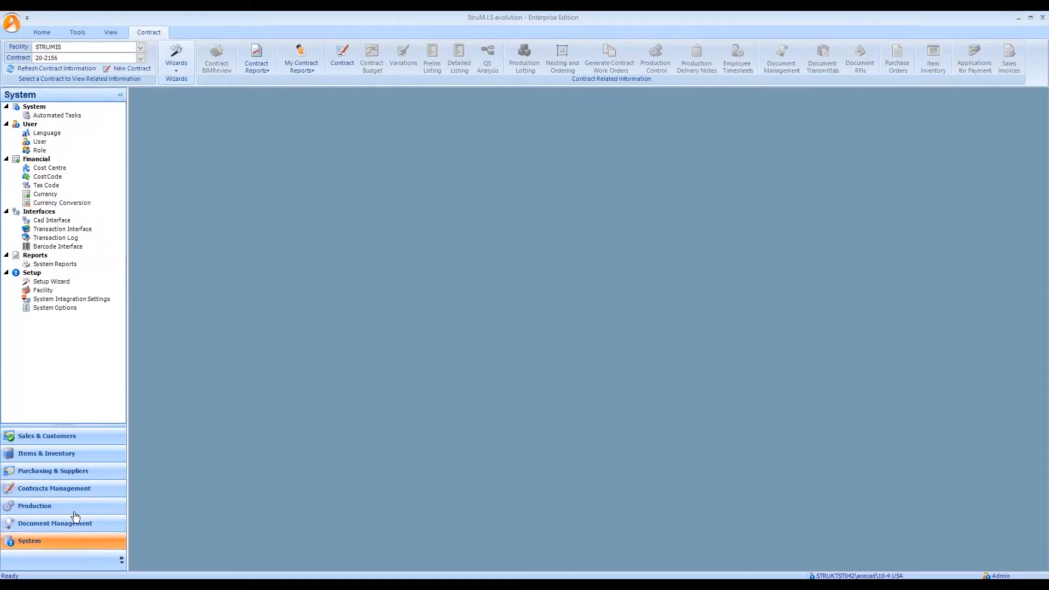
double_click(46, 222)
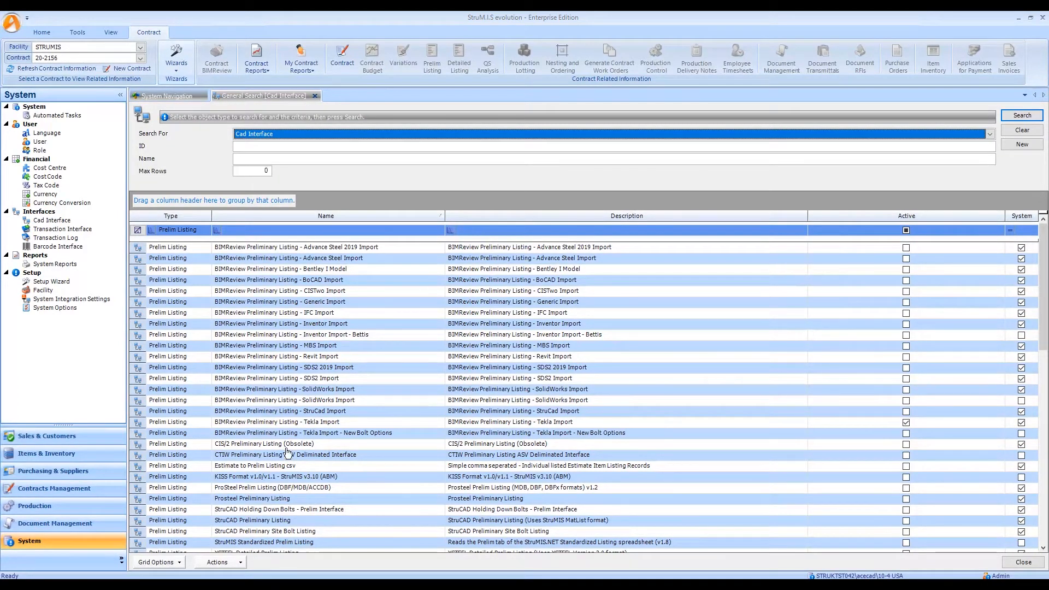
left_click(229, 561)
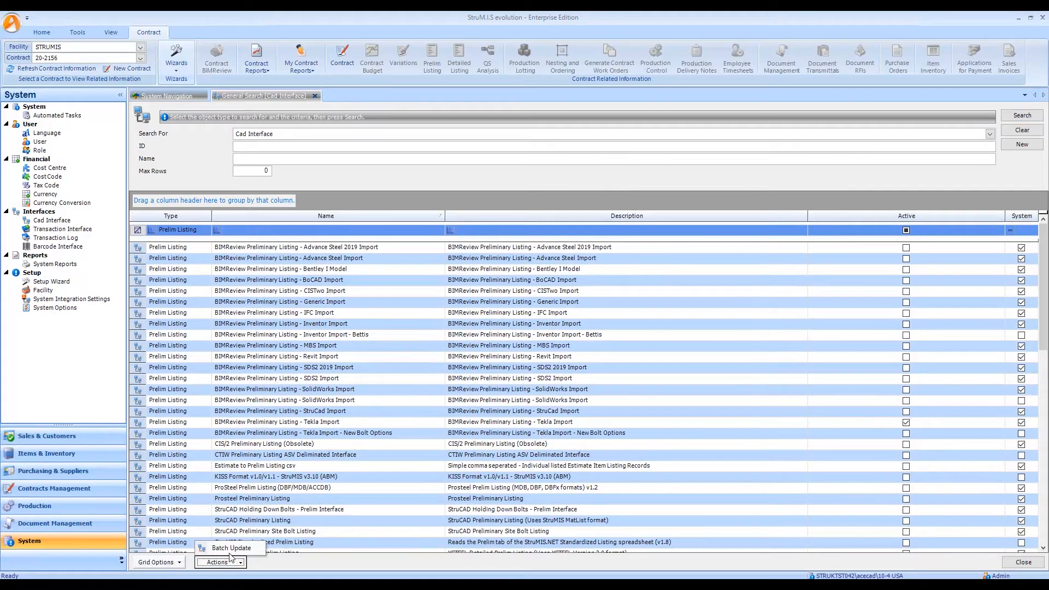
left_click(232, 548)
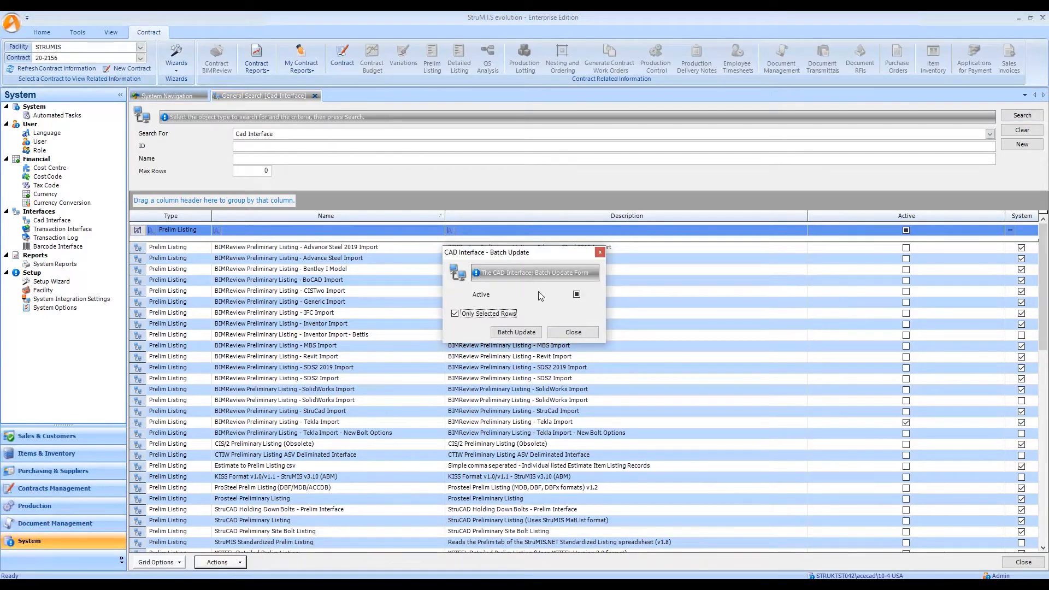
left_click(599, 252)
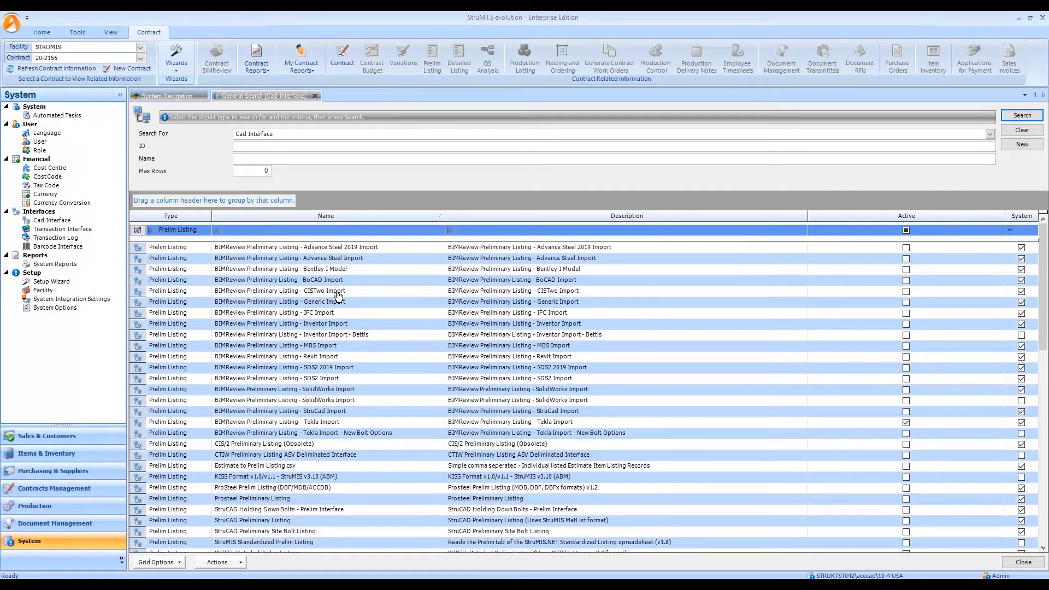
Open the BIMReview Preliminary Listing - CISTwo Import interface, toggle its Active option on and off, and close it without saving
double_click(337, 294)
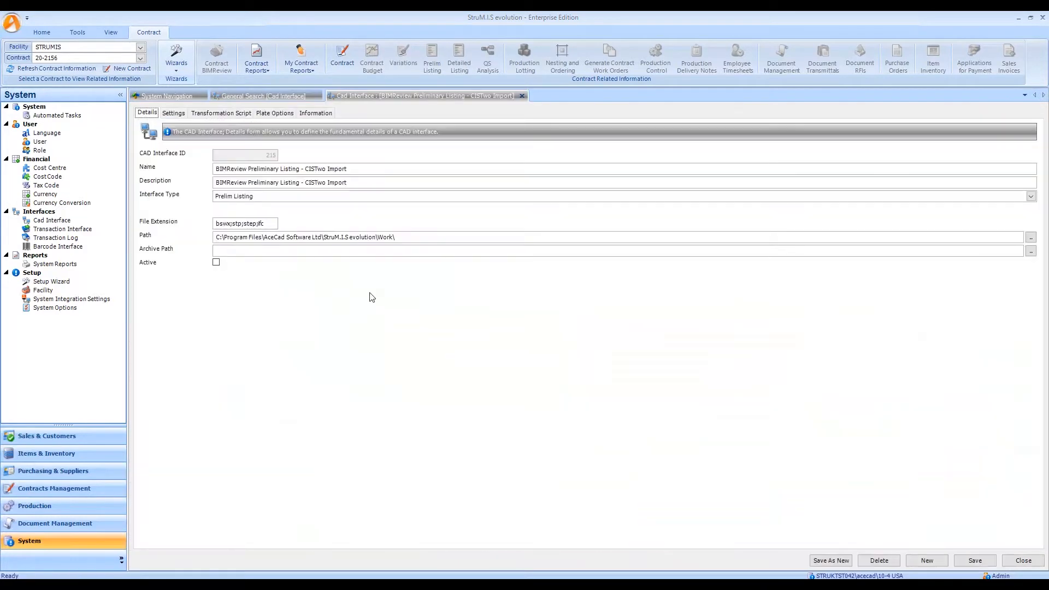
left_click(216, 263)
left_click(217, 263)
left_click(1021, 561)
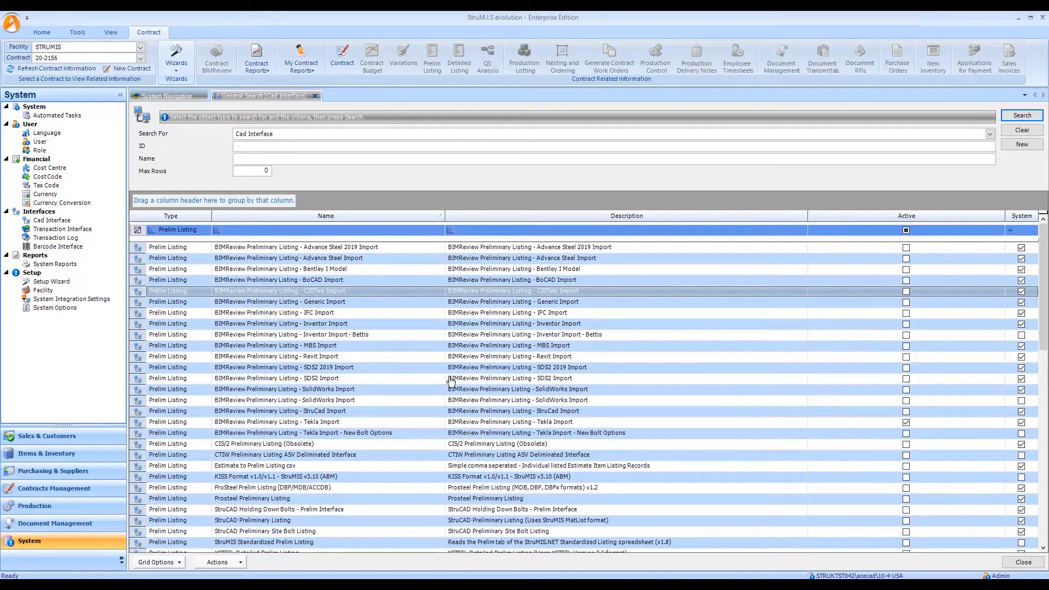
Select the MBS through StruCad import interfaces, try the Active option in their batch update form, and close it without updating
left_click(374, 383)
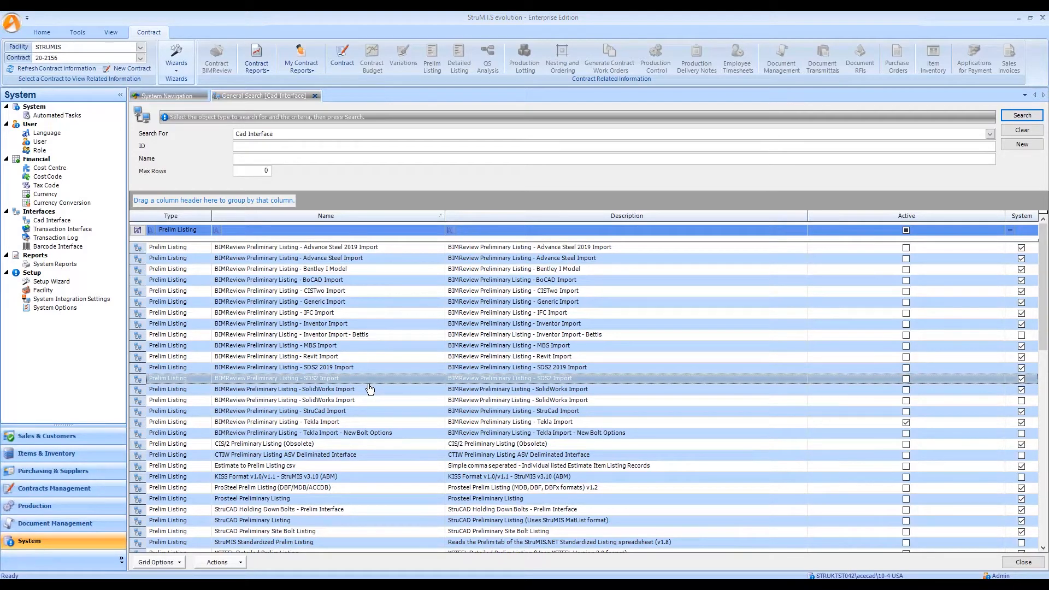
left_click_drag(286, 346, 292, 413)
left_click(236, 559)
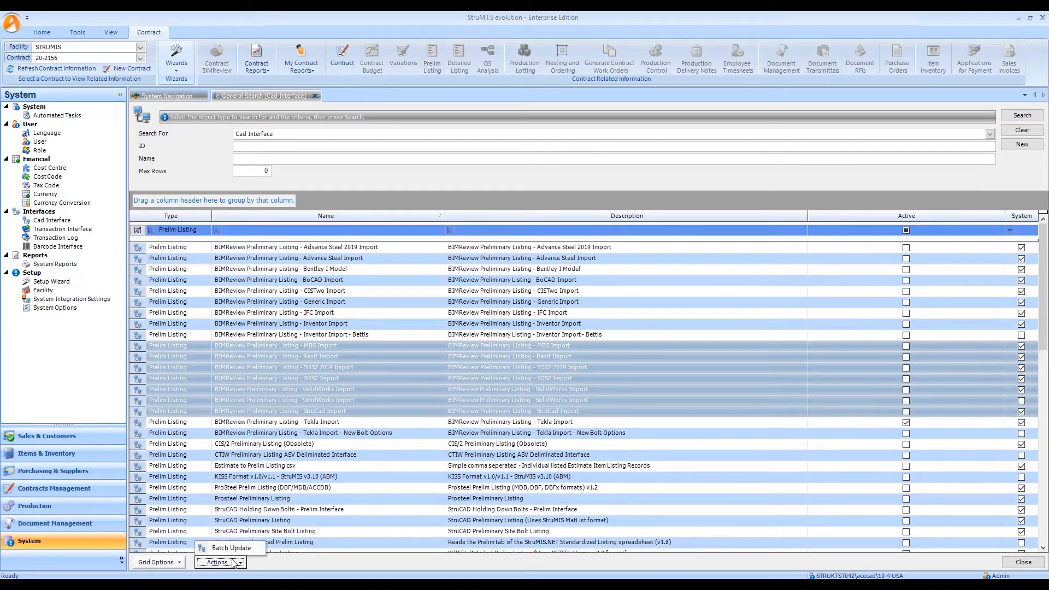
left_click(238, 549)
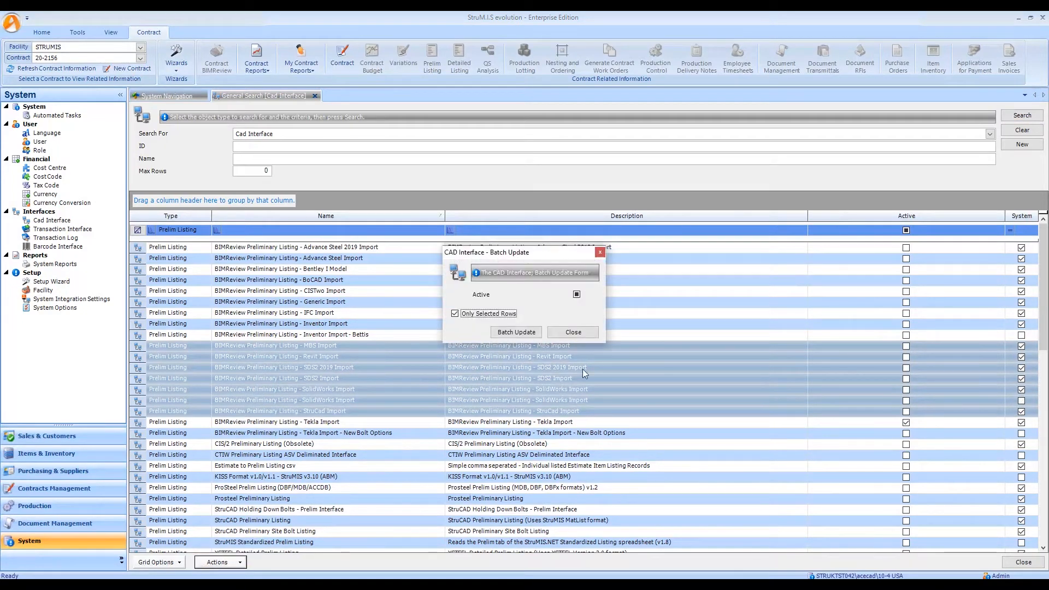
left_click(577, 295)
left_click(573, 333)
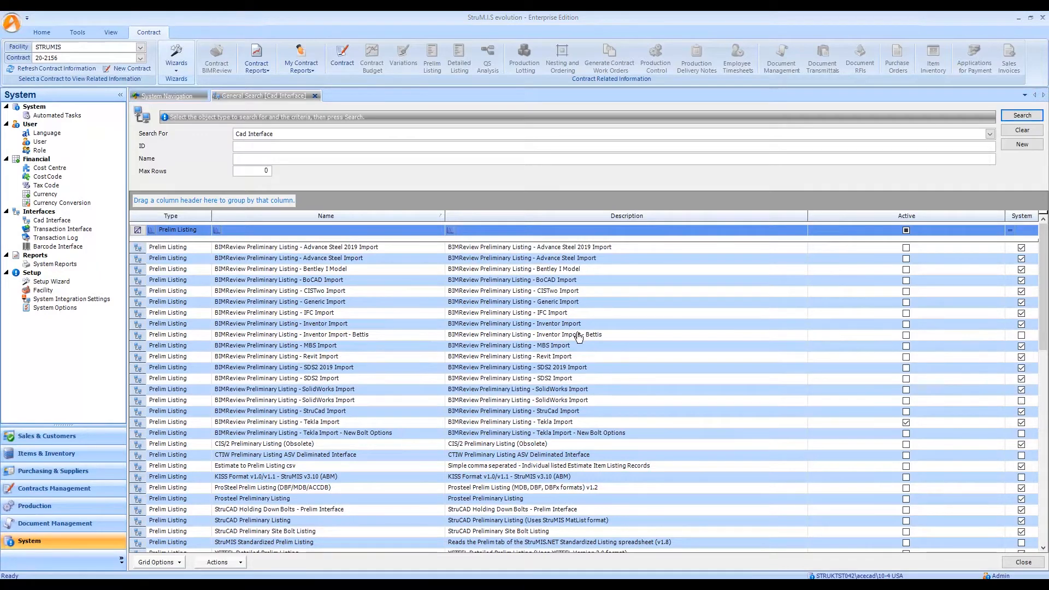
Start the Import Prelim wizard for contract 20-2156 and choose the BIMReview Preliminary Listing - Tekla Import interface
left_click(177, 68)
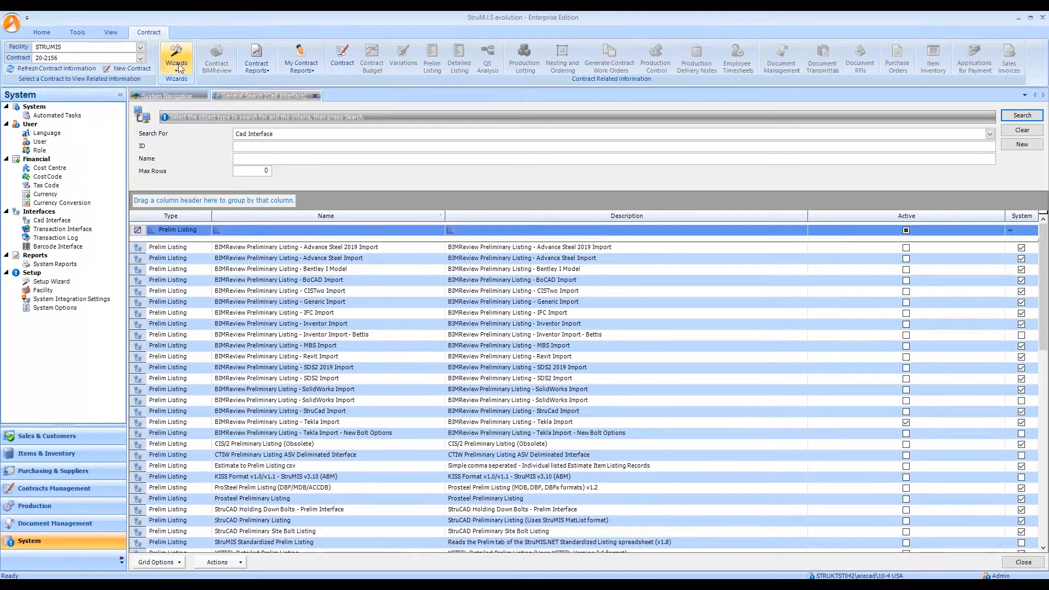
left_click(195, 83)
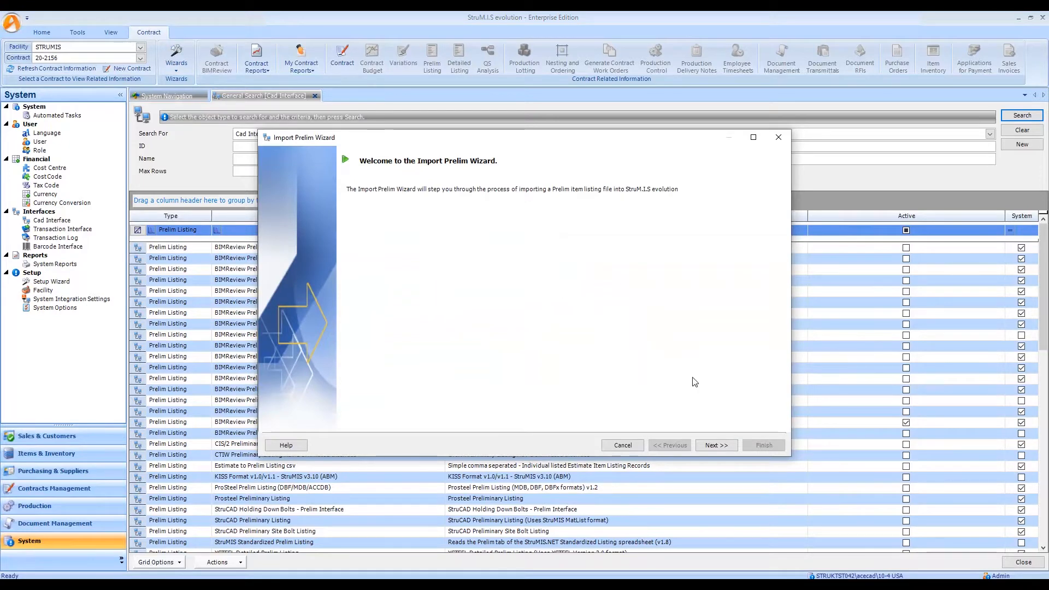
left_click(723, 449)
left_click(711, 446)
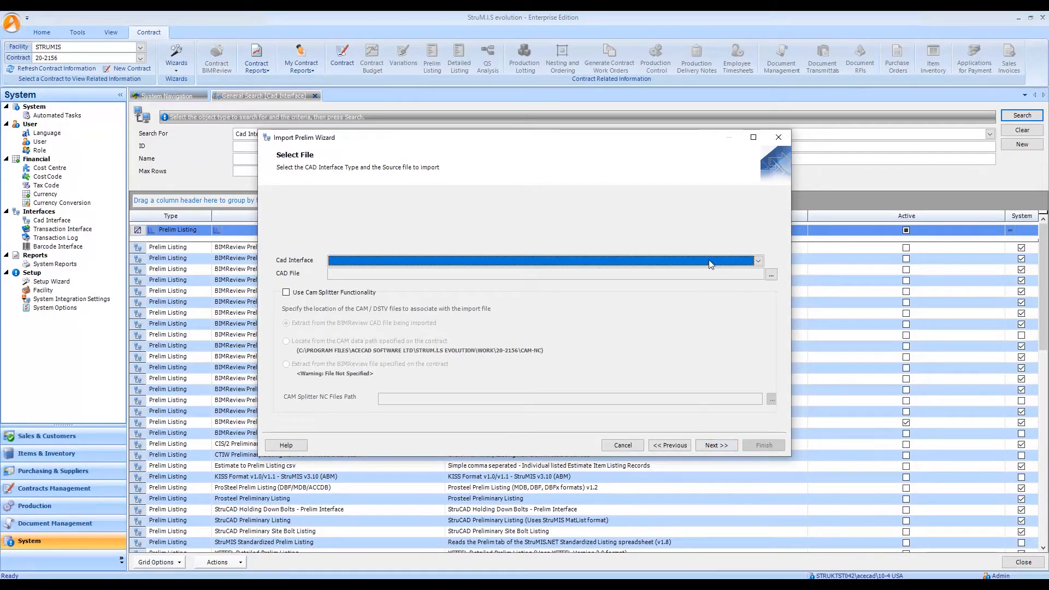
left_click(719, 261)
left_click(391, 272)
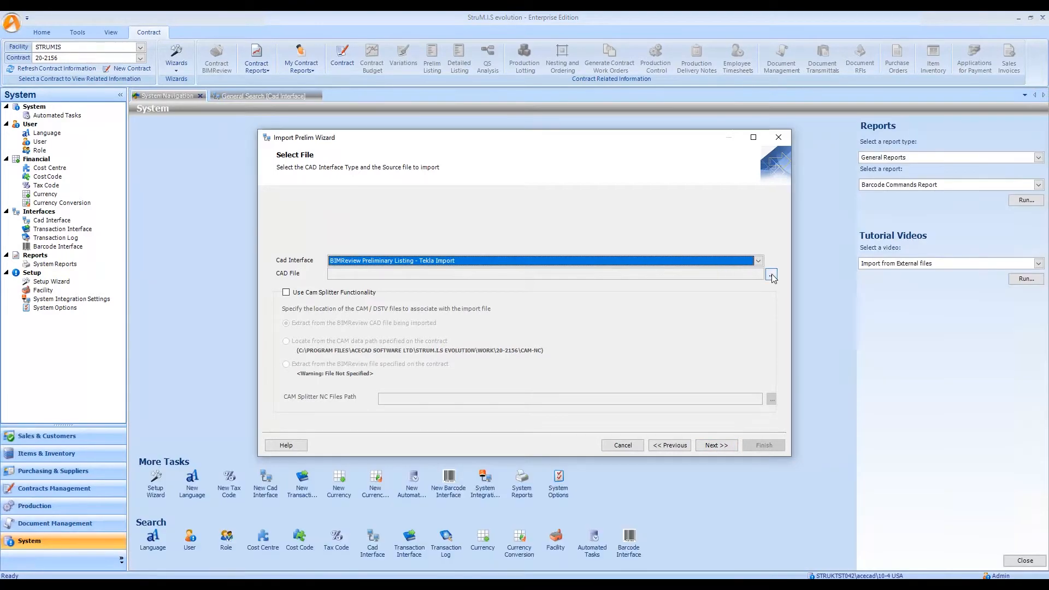
Choose Tekla Model v7_2.bswx from the desktop as the CAD file and proceed to the item listing
left_click(771, 274)
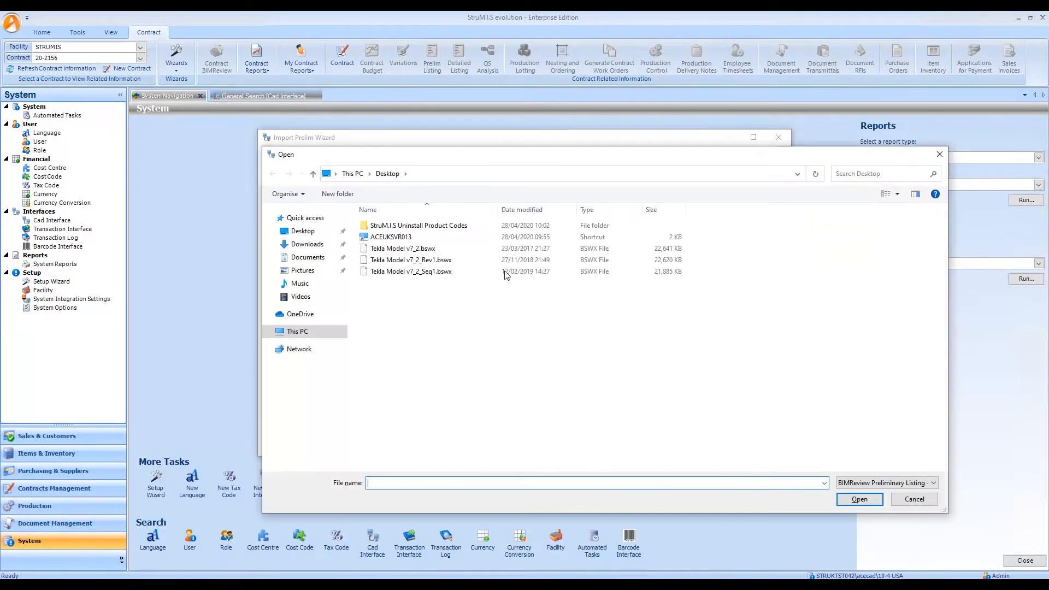
left_click(381, 250)
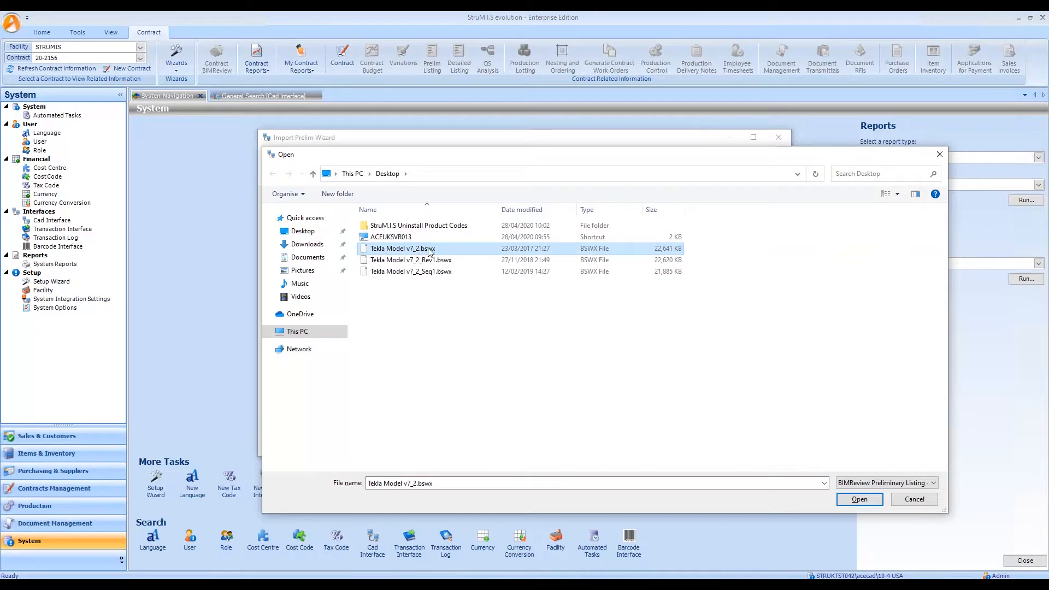
left_click(865, 502)
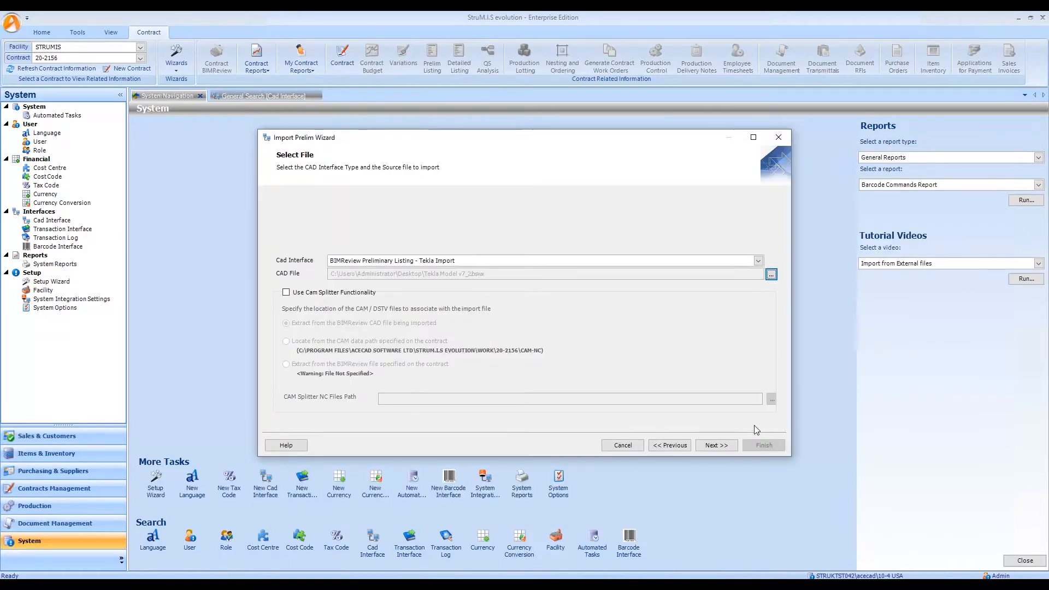
left_click(717, 445)
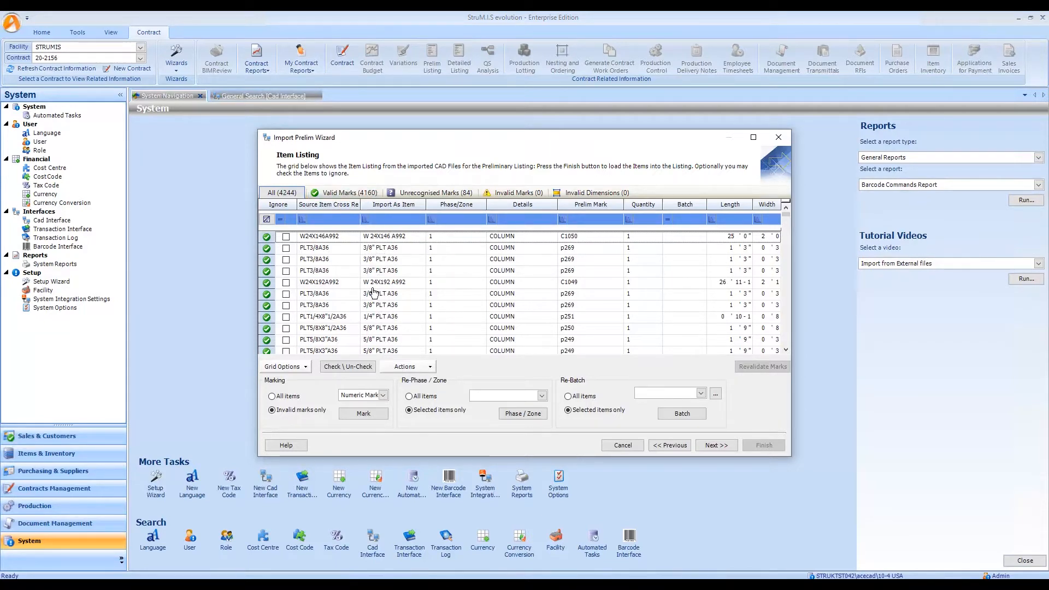
Select all unrecognised marks in the item listing and open the item picker for importing them as another item
left_click(437, 194)
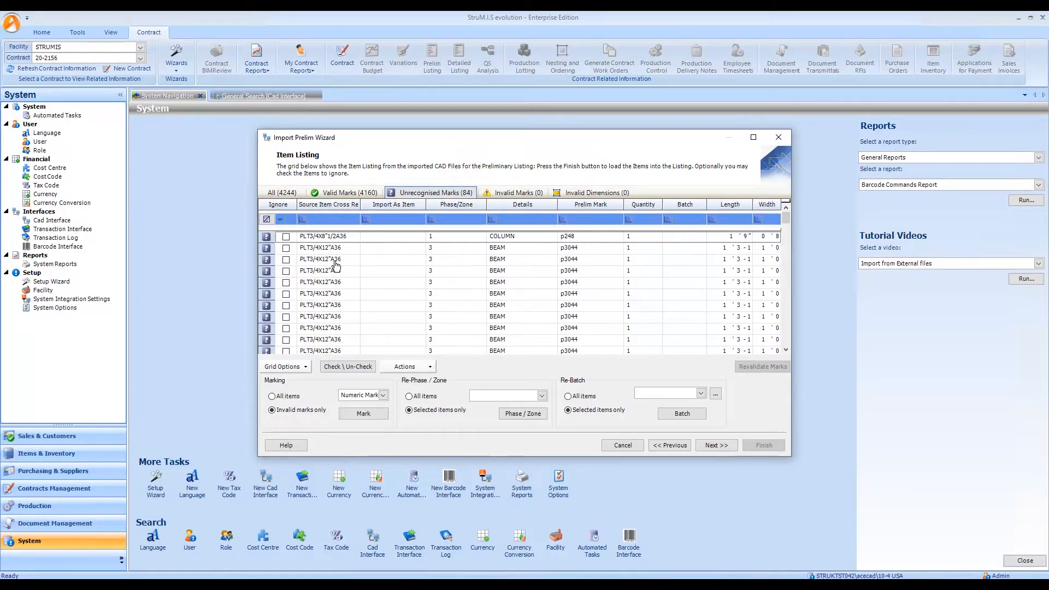
left_click(345, 220)
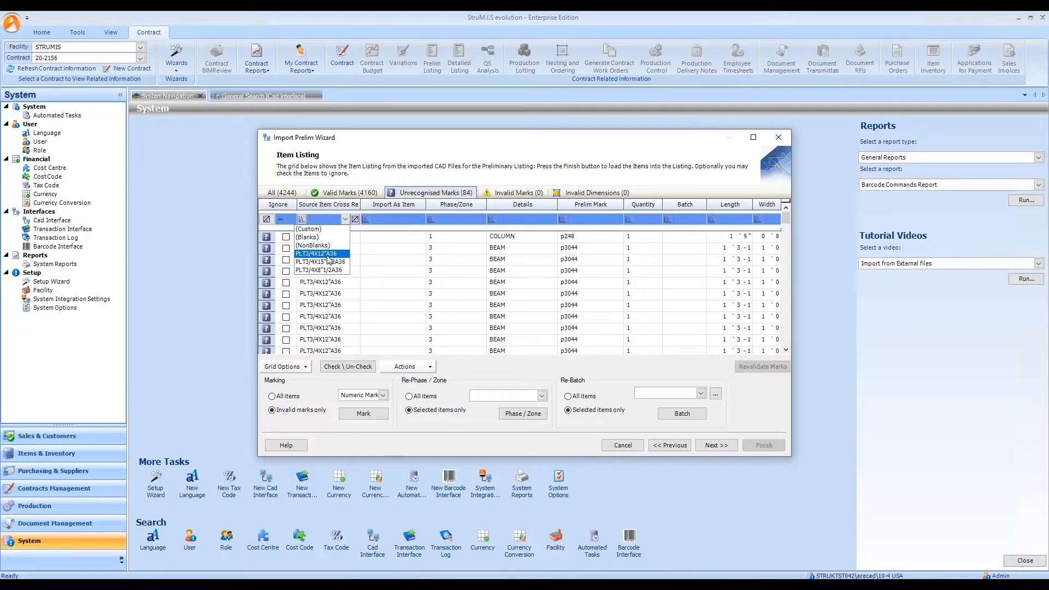
left_click(265, 274)
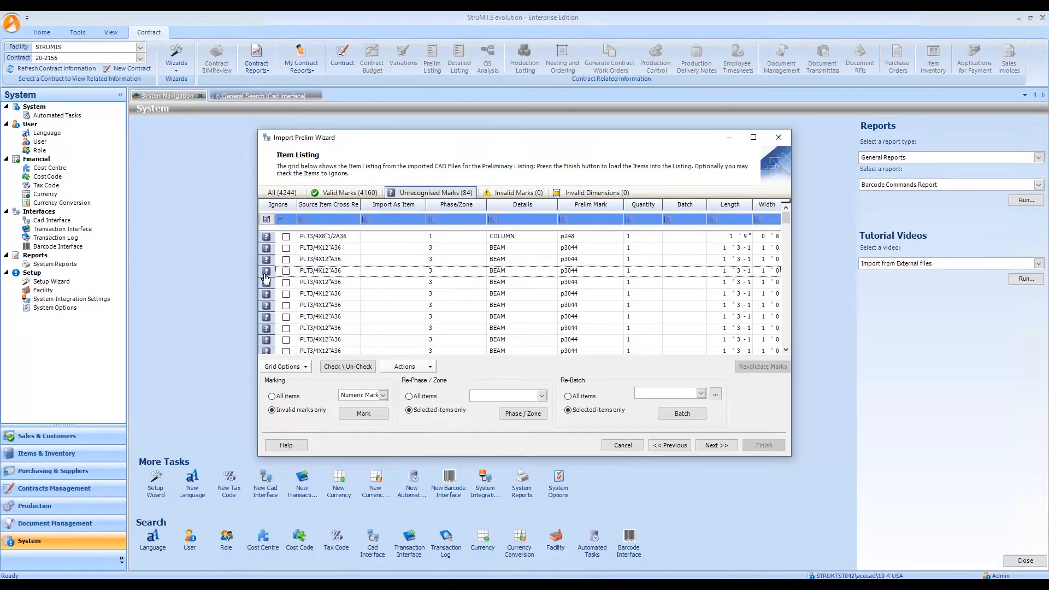
key("ctrl+a")
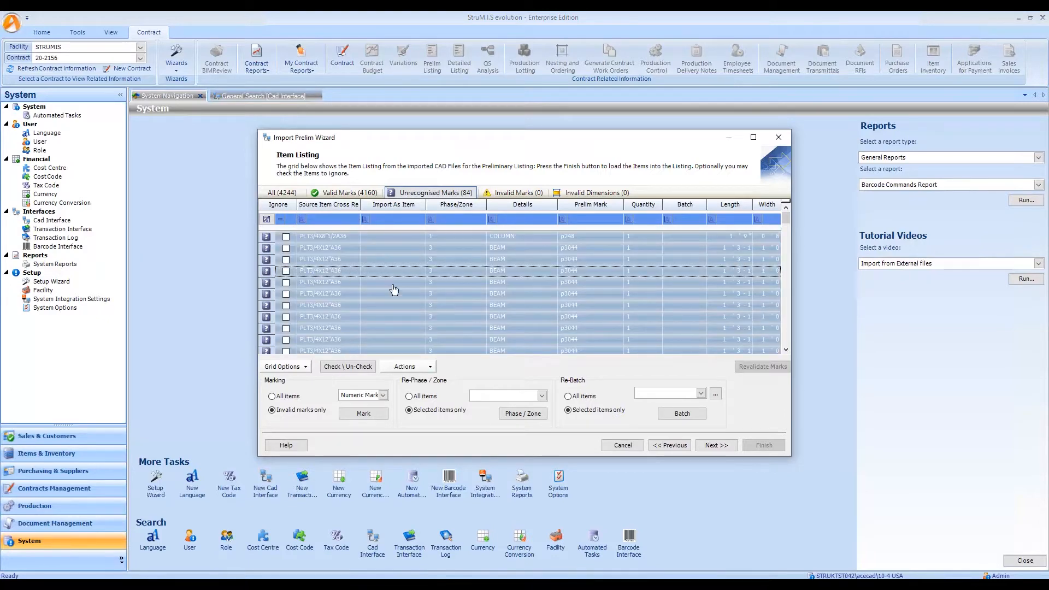
left_click(411, 367)
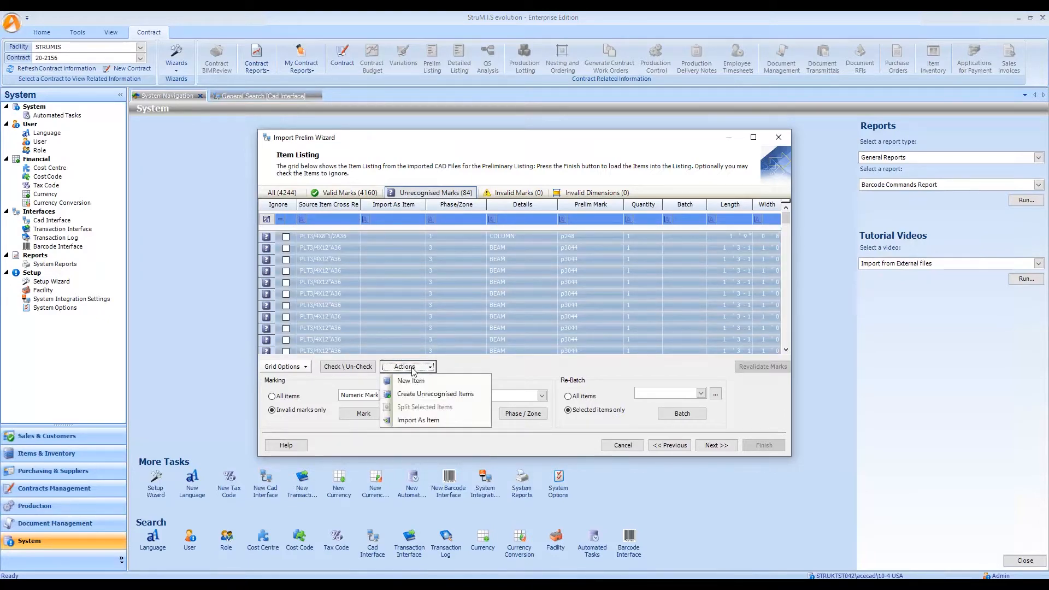
left_click(421, 420)
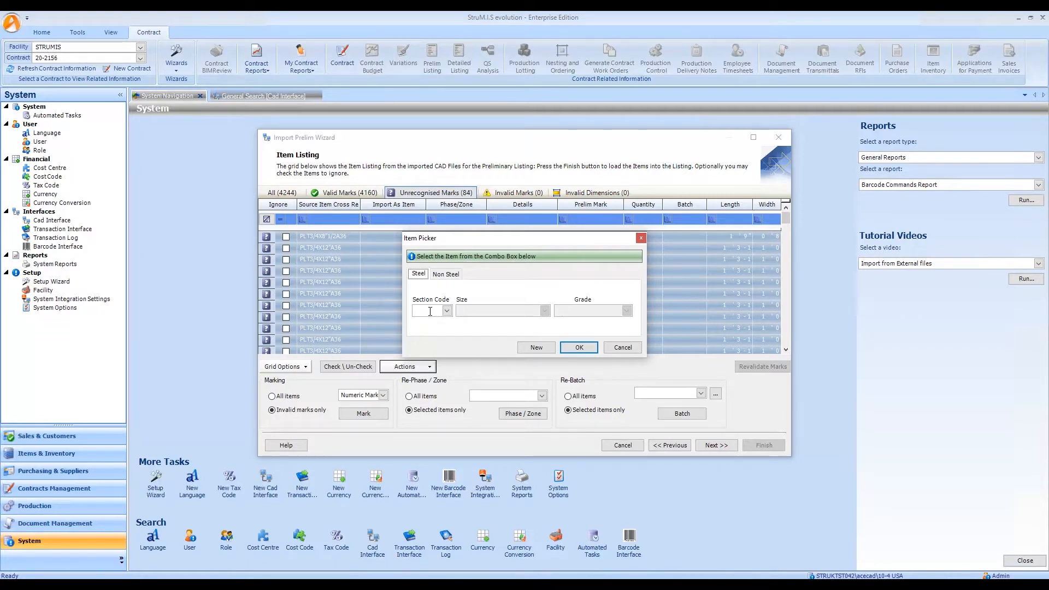
Import the selected marks as PLT (Plates) size 3/4, grade A36, then revalidate the marks and show the valid ones
left_click(429, 312)
type("PLT")
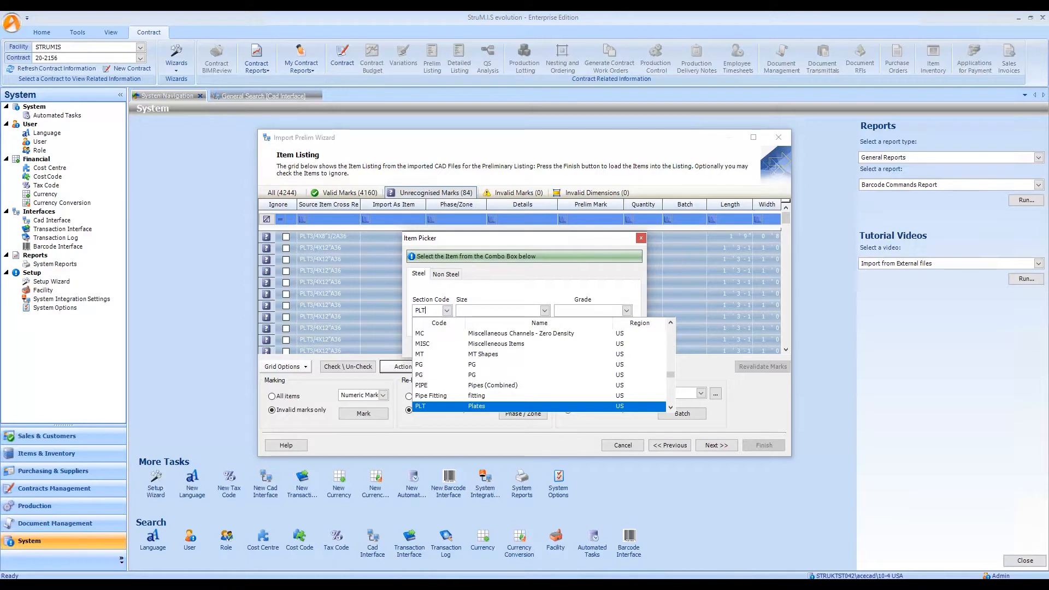
key("Down")
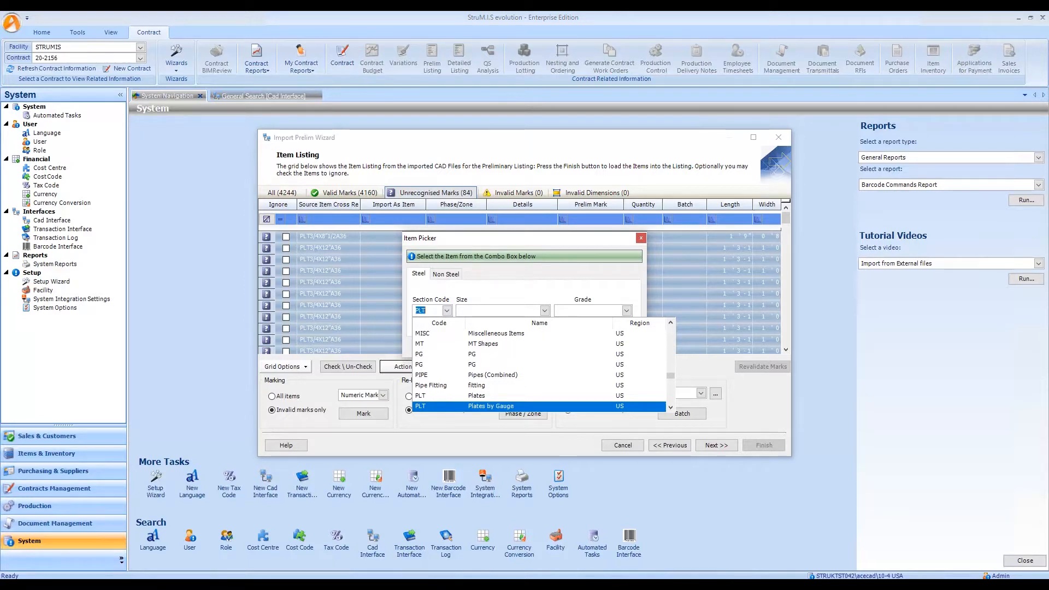
key("Up")
key("Tab")
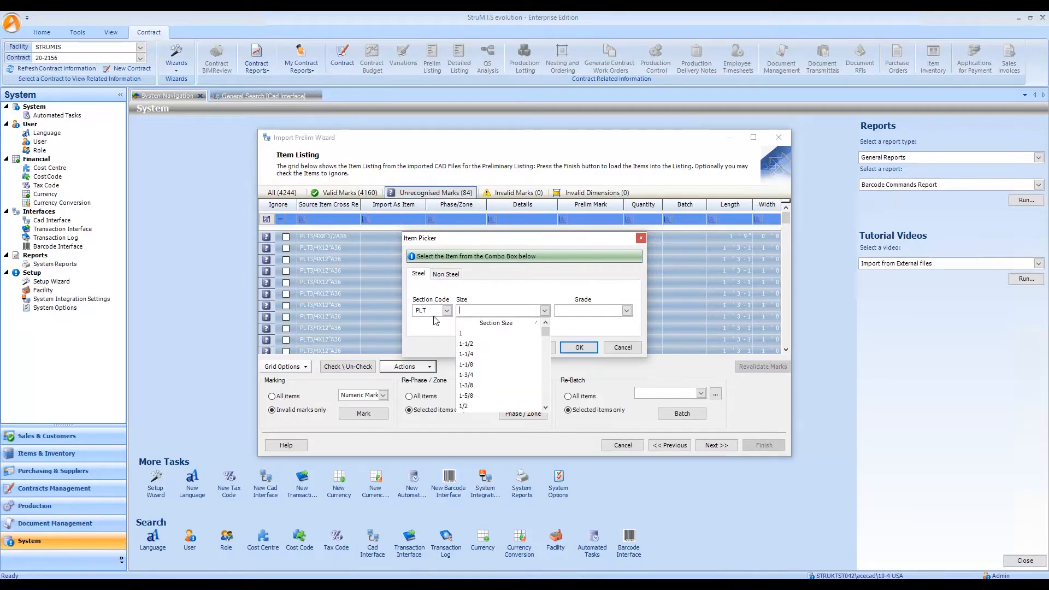
type("3/4")
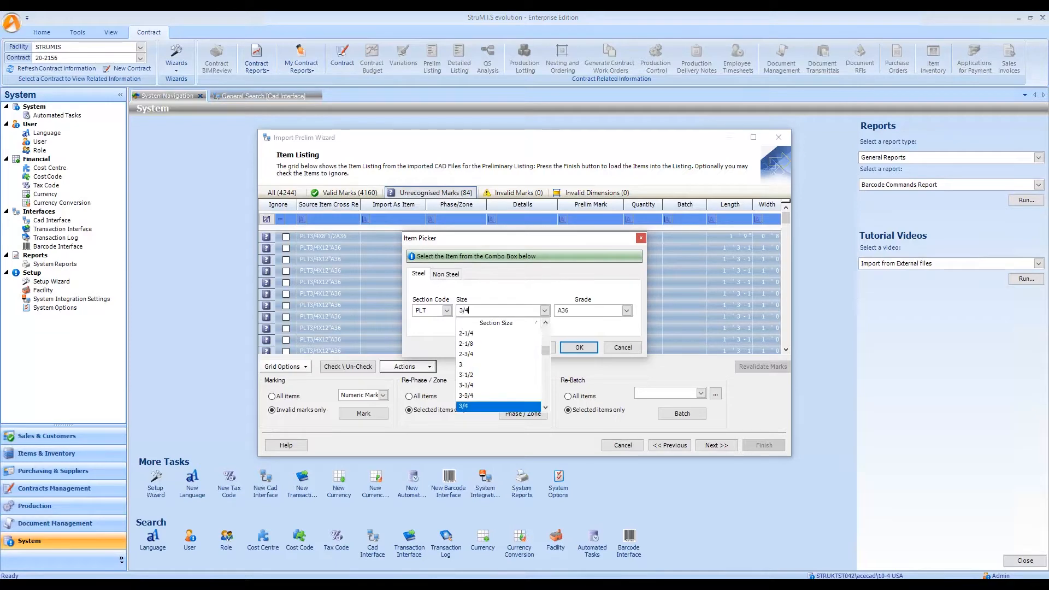
key("Tab")
key("Return")
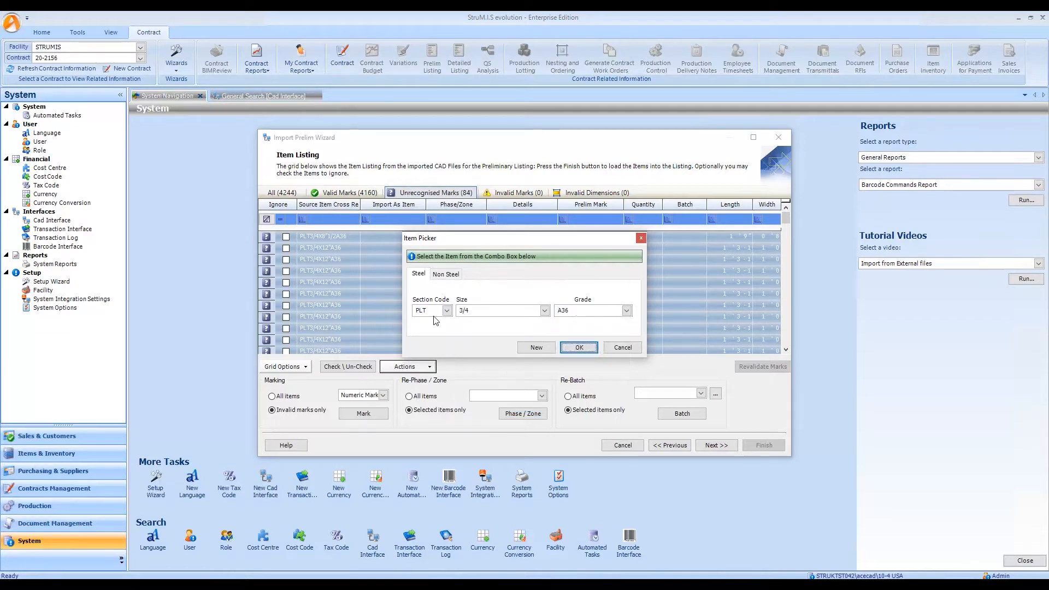
left_click(578, 348)
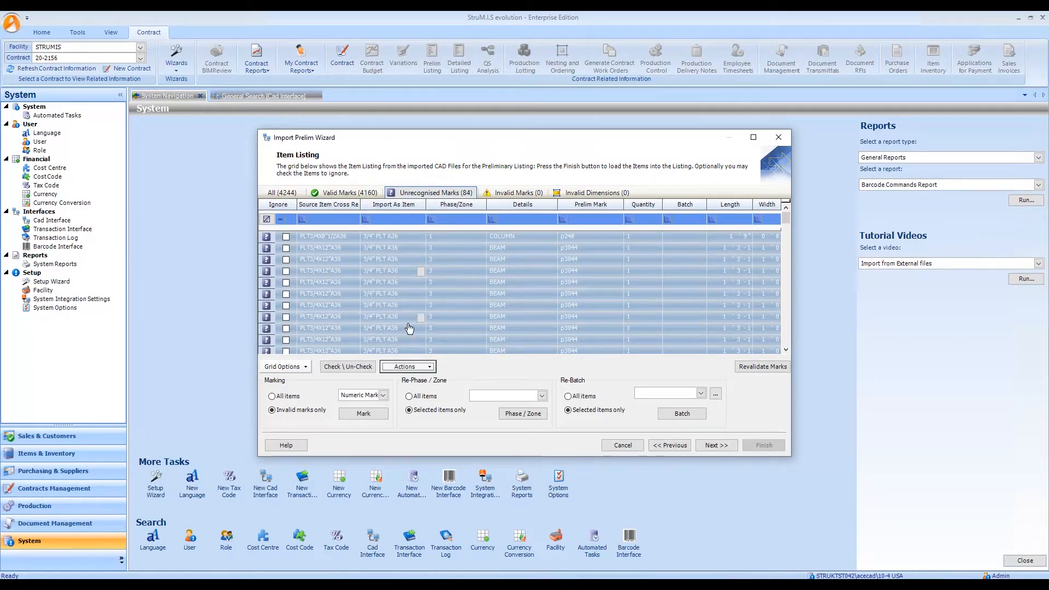
left_click(777, 374)
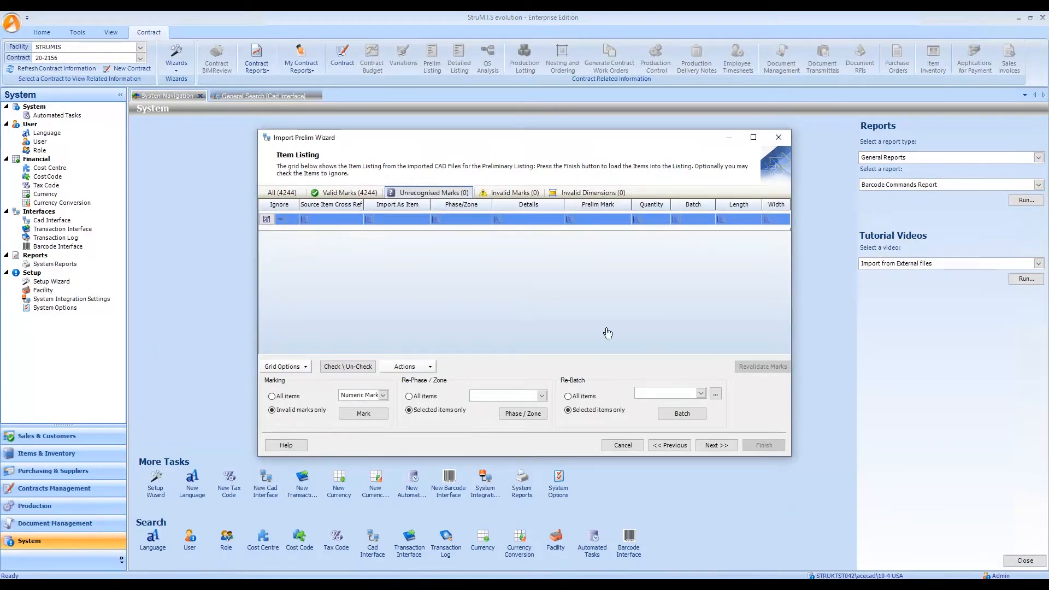
left_click(365, 193)
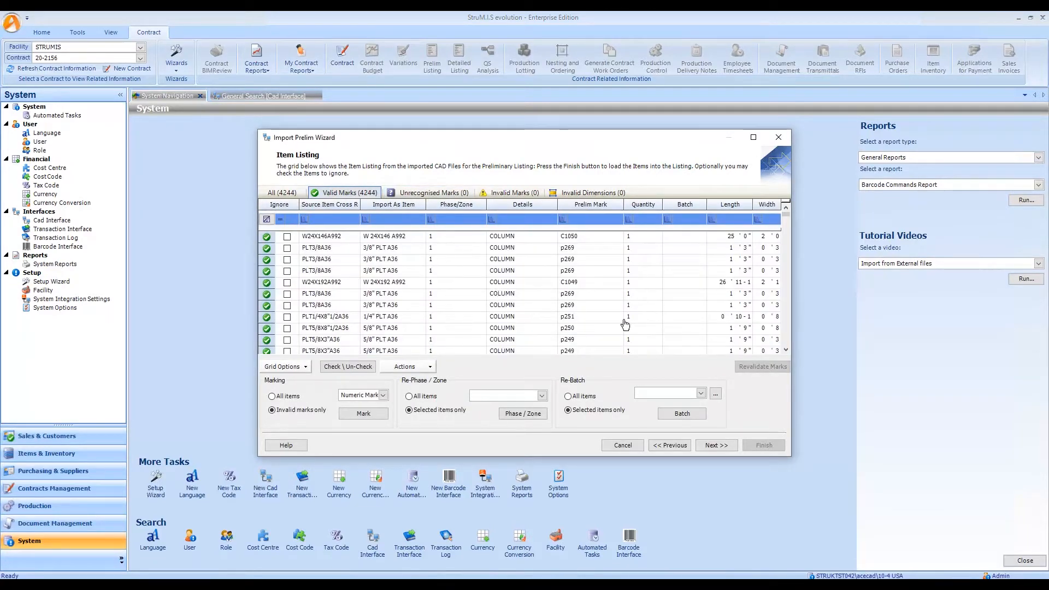
Finish the import without adding the CAD file to the contract's listing attachments, and view the contract's preliminary listing
left_click(715, 446)
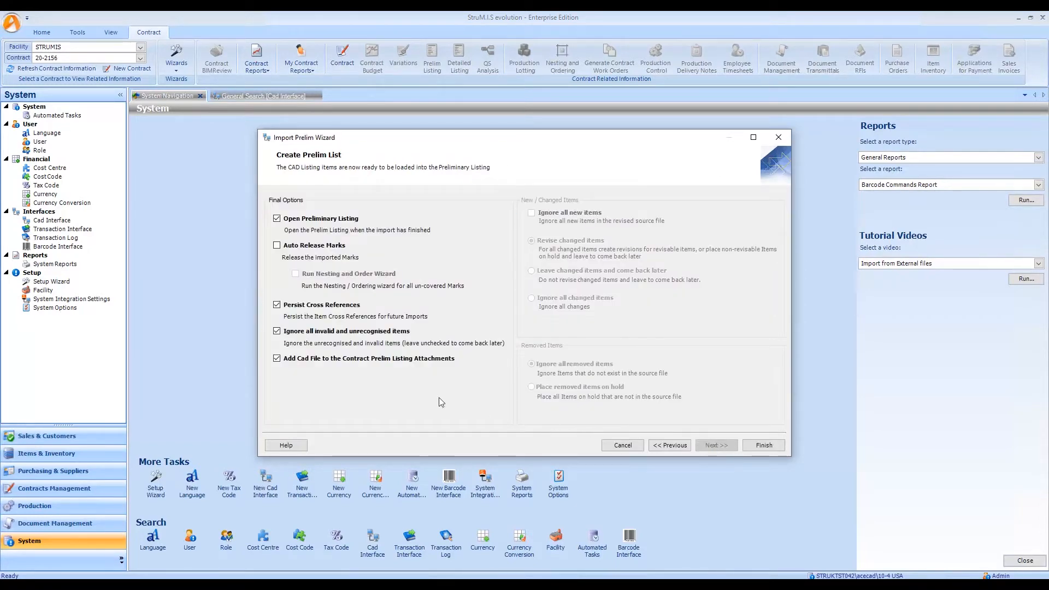
left_click(376, 359)
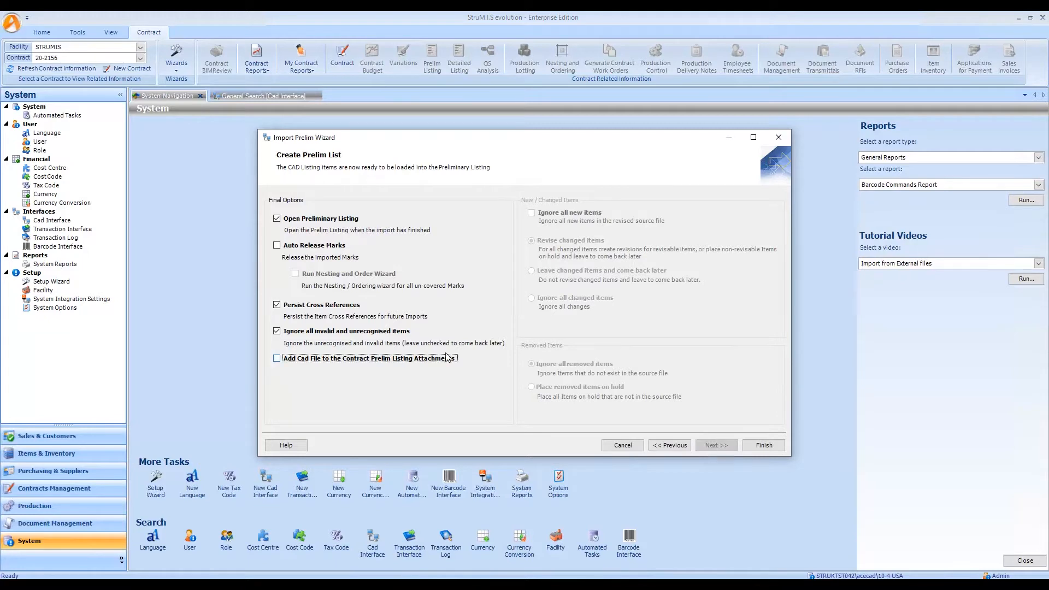
left_click(759, 445)
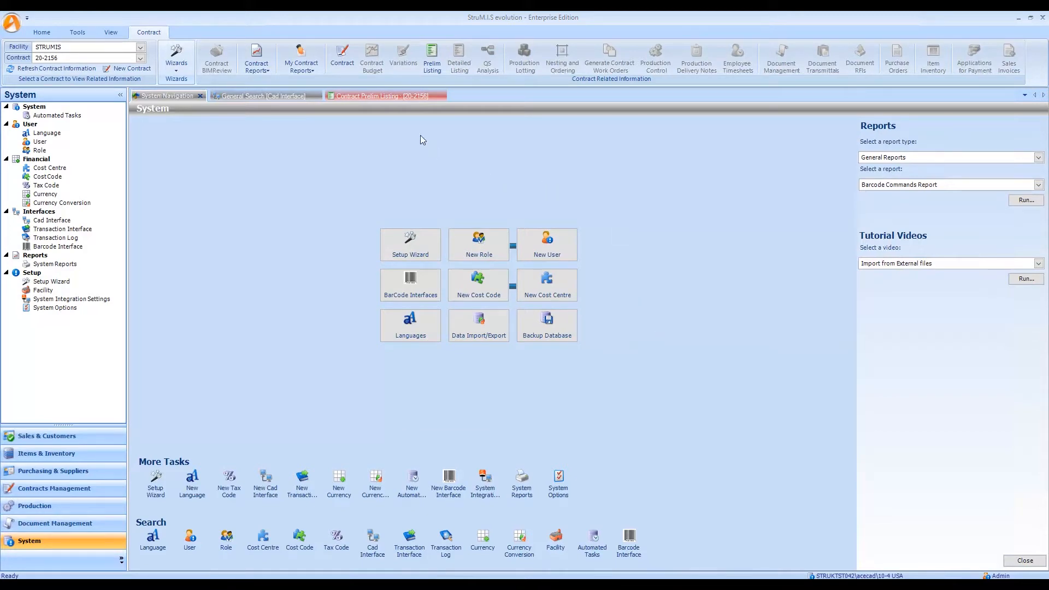
left_click(391, 97)
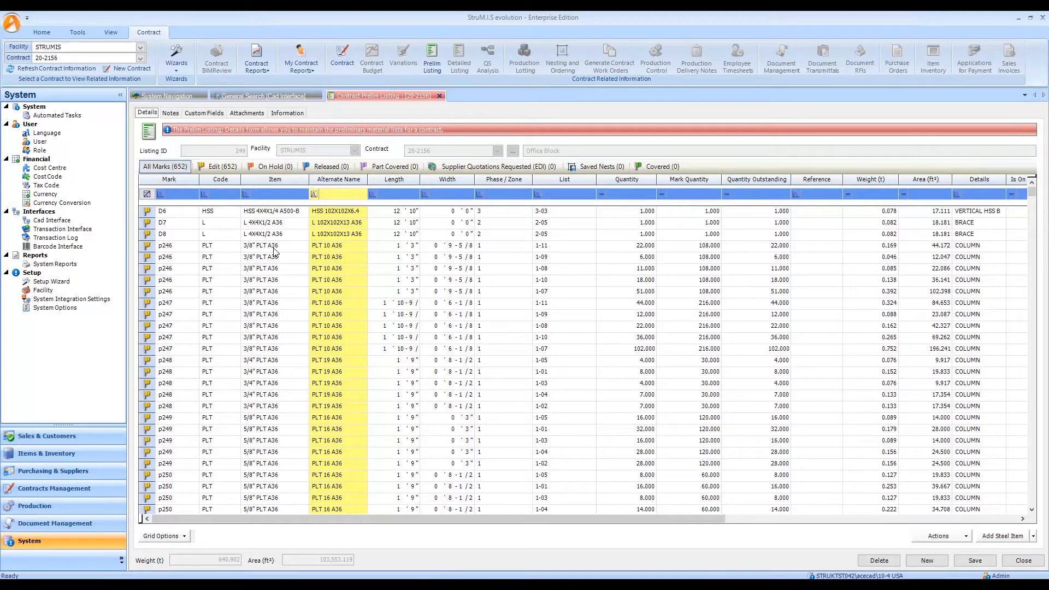
Filter the preliminary listing to phase 1, list 1-03, details BEAM and code W
left_click(516, 195)
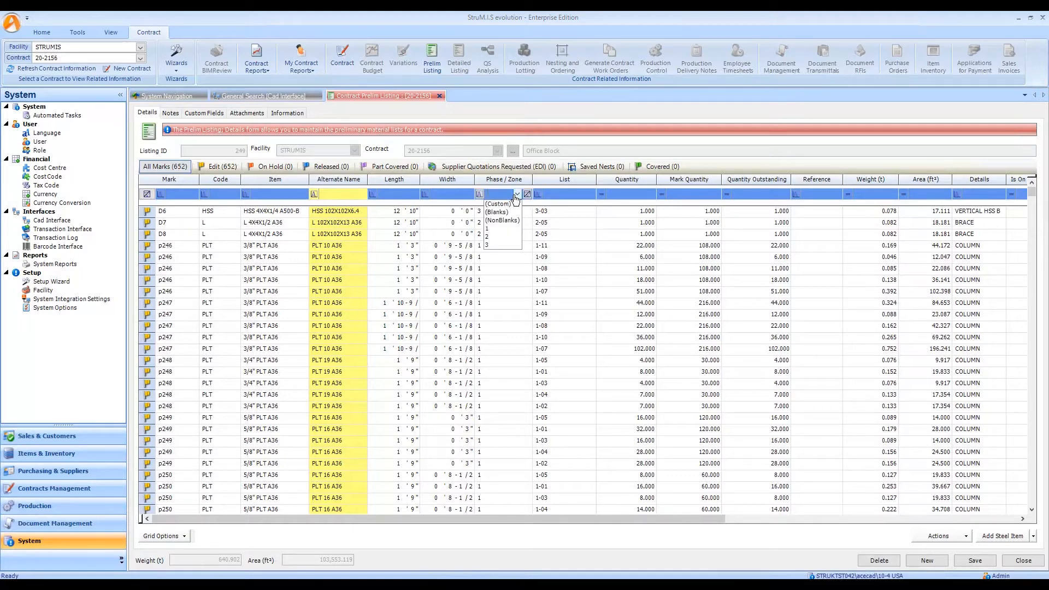
left_click(493, 229)
left_click(581, 195)
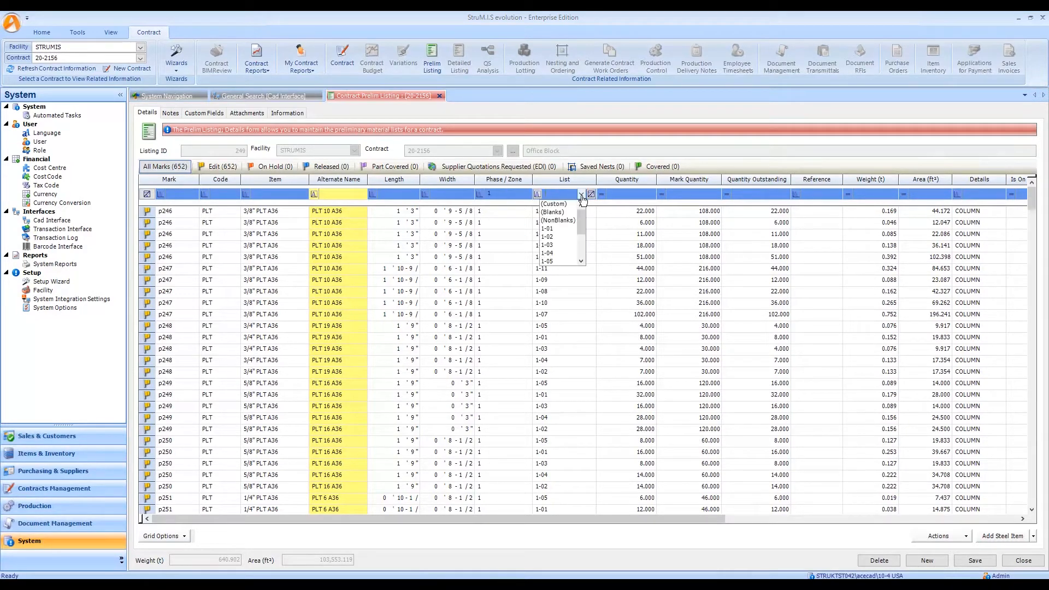
left_click(556, 245)
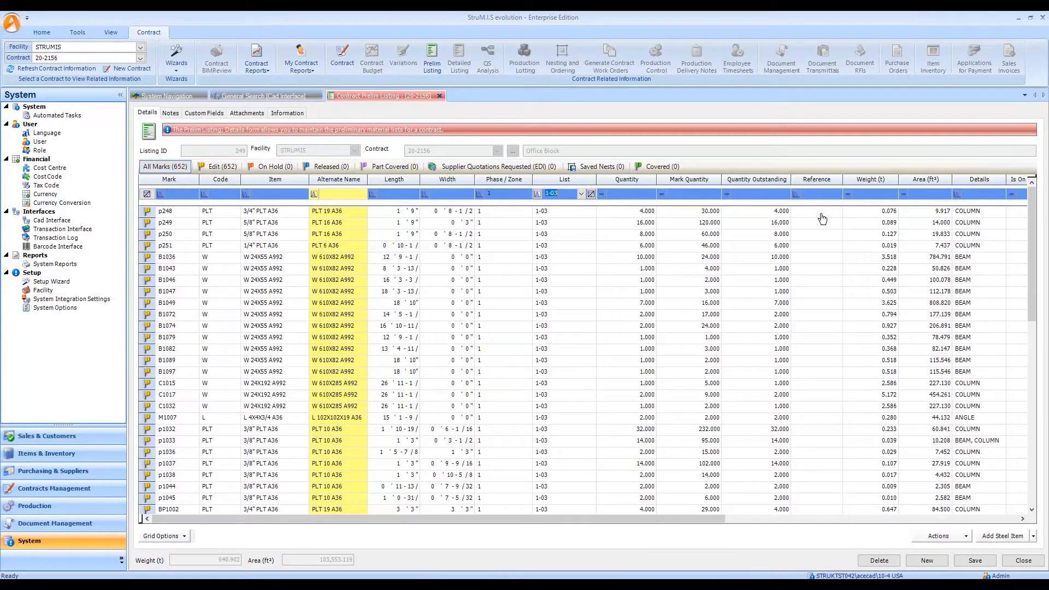
left_click(991, 197)
left_click(965, 239)
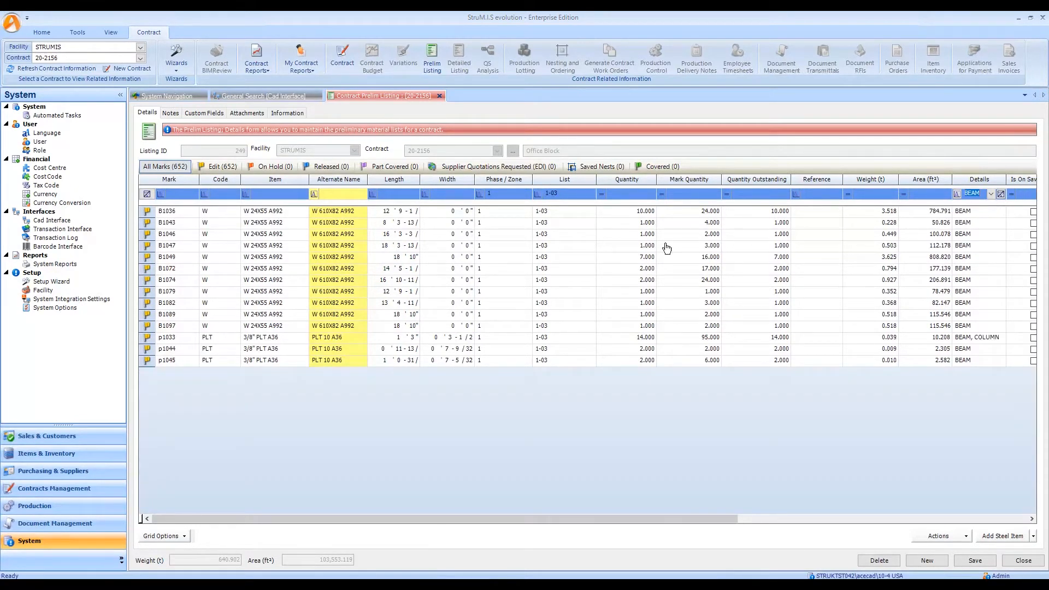
left_click(225, 193)
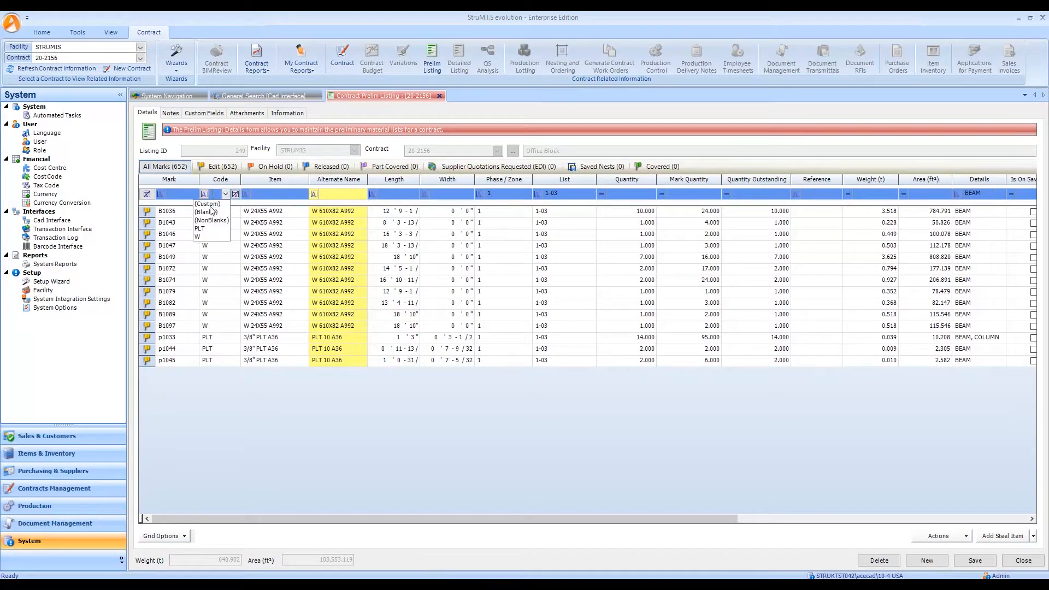
left_click(201, 236)
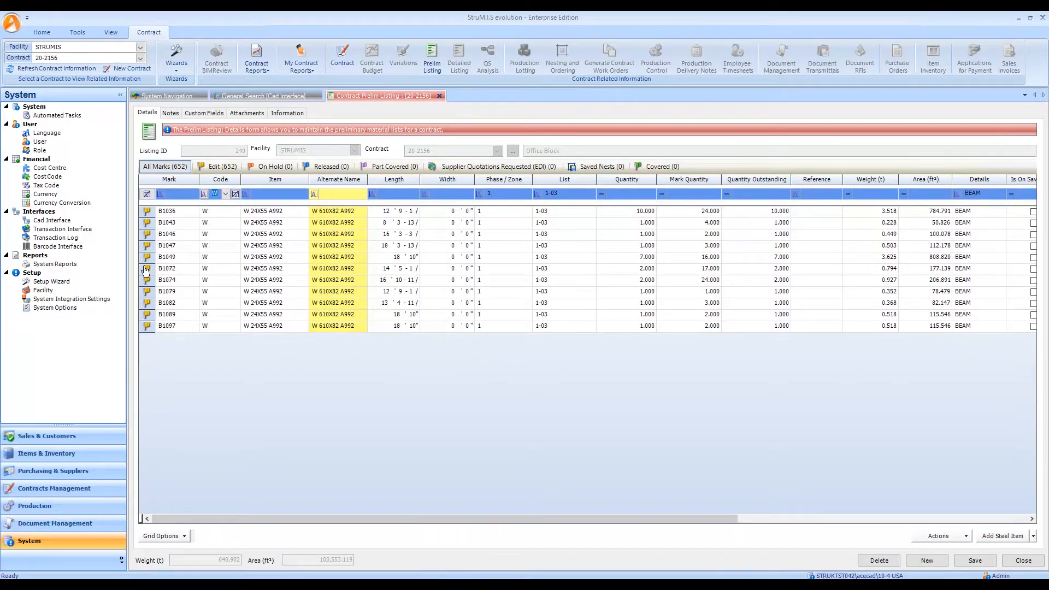
Release all the filtered W beam marks for nesting and ordering, and show the released marks
left_click_drag(148, 217, 145, 328)
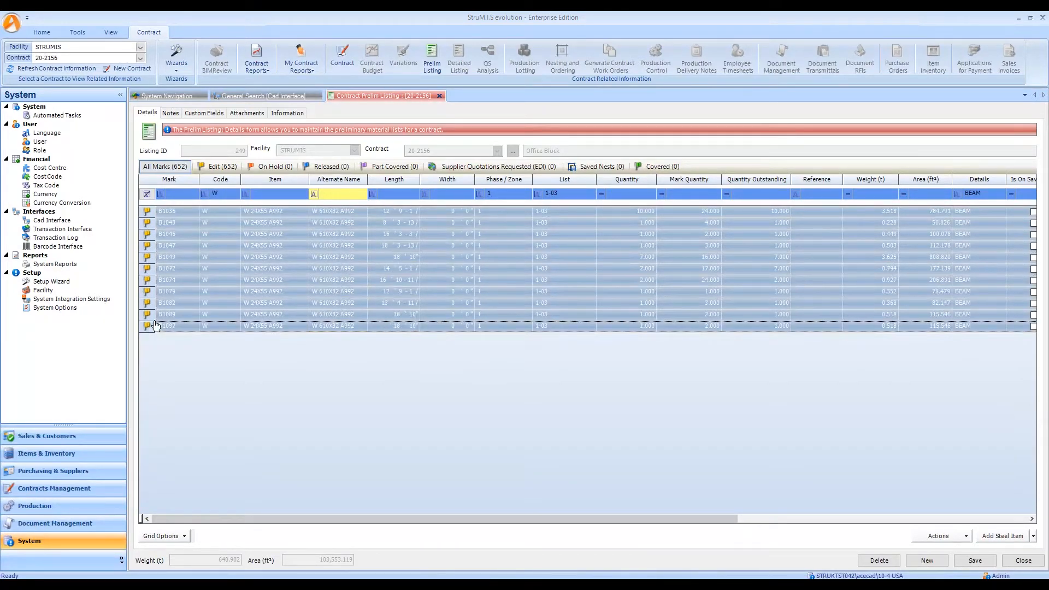
right_click(259, 244)
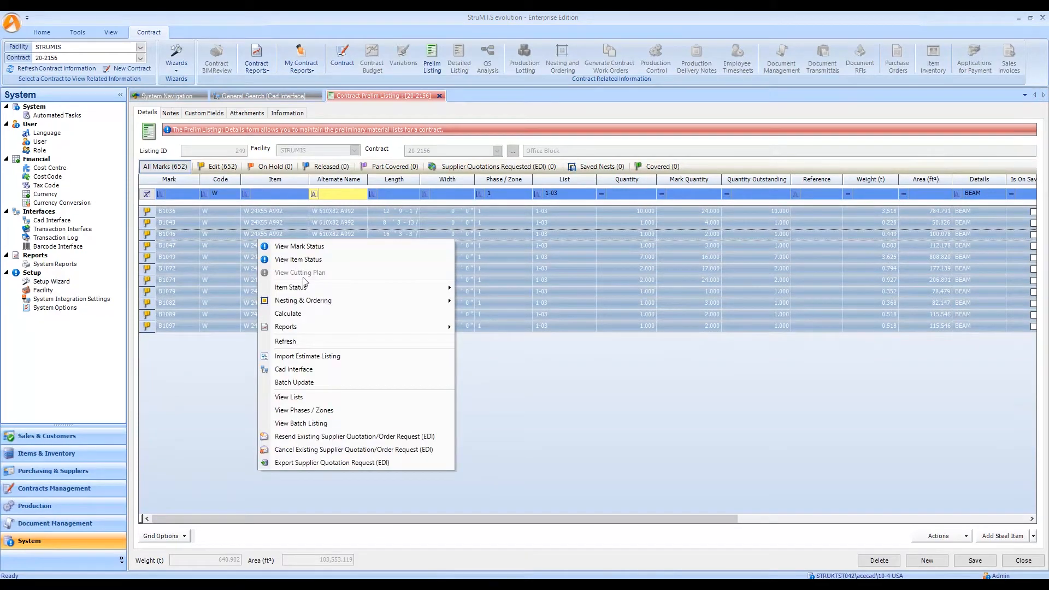
mouse_move(386, 287)
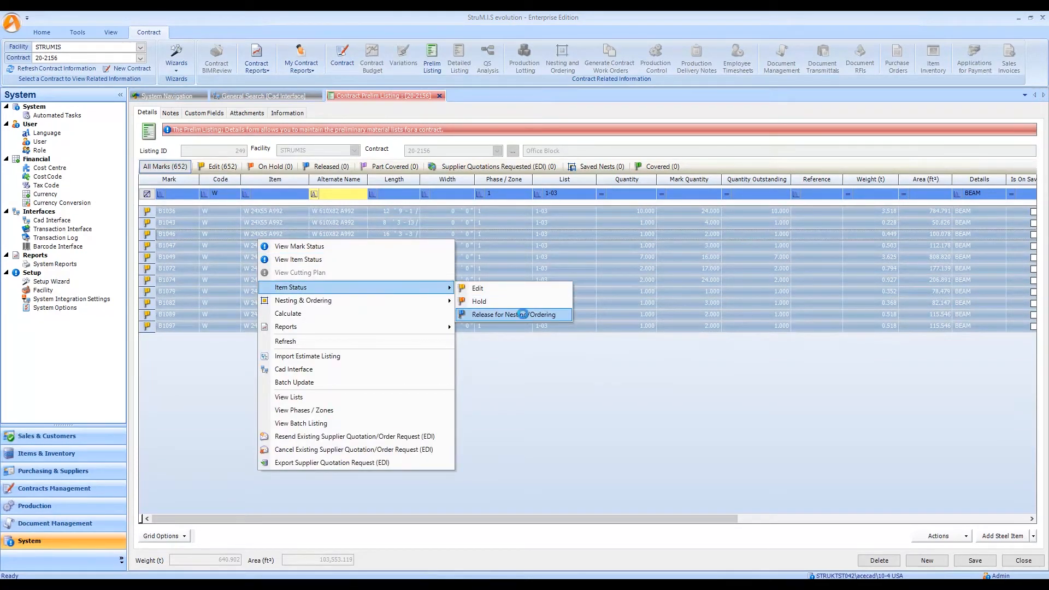
left_click(523, 314)
left_click(343, 166)
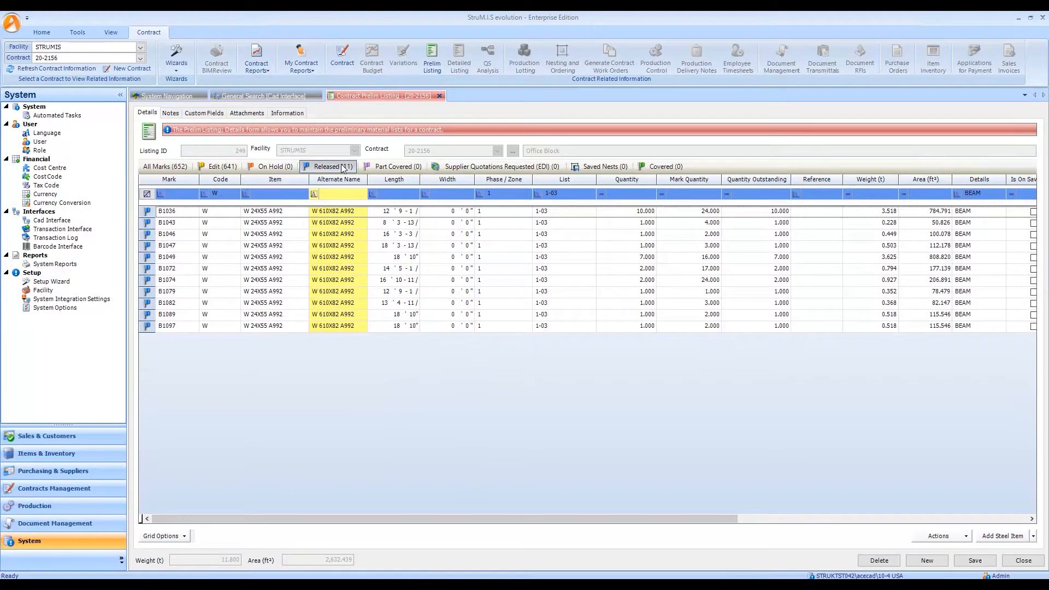
Select all released beam marks and start AutoCut nesting for them
left_click(149, 213)
key("ctrl+a")
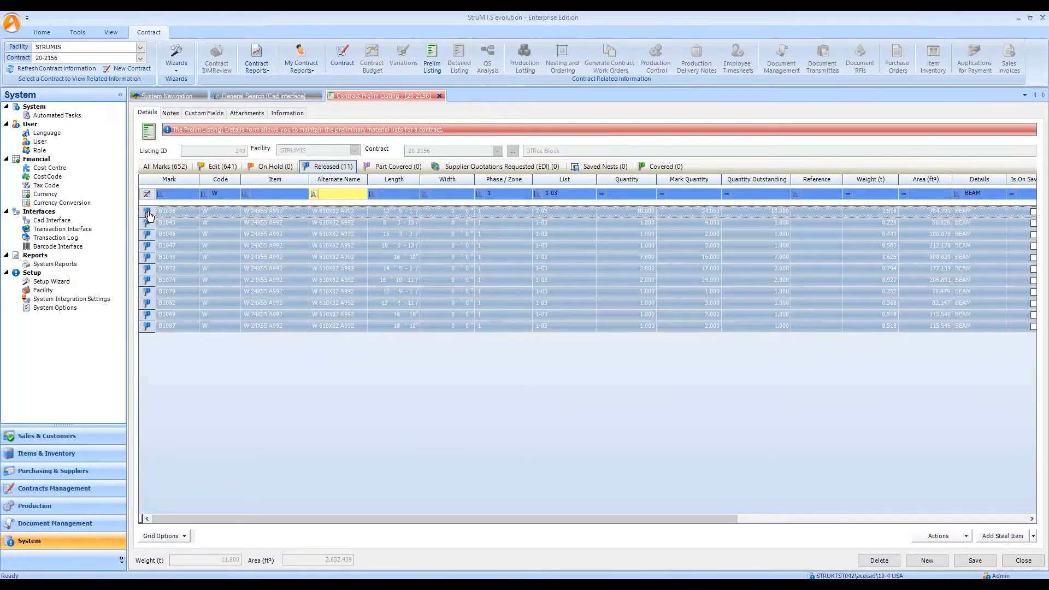
right_click(191, 227)
mouse_move(240, 284)
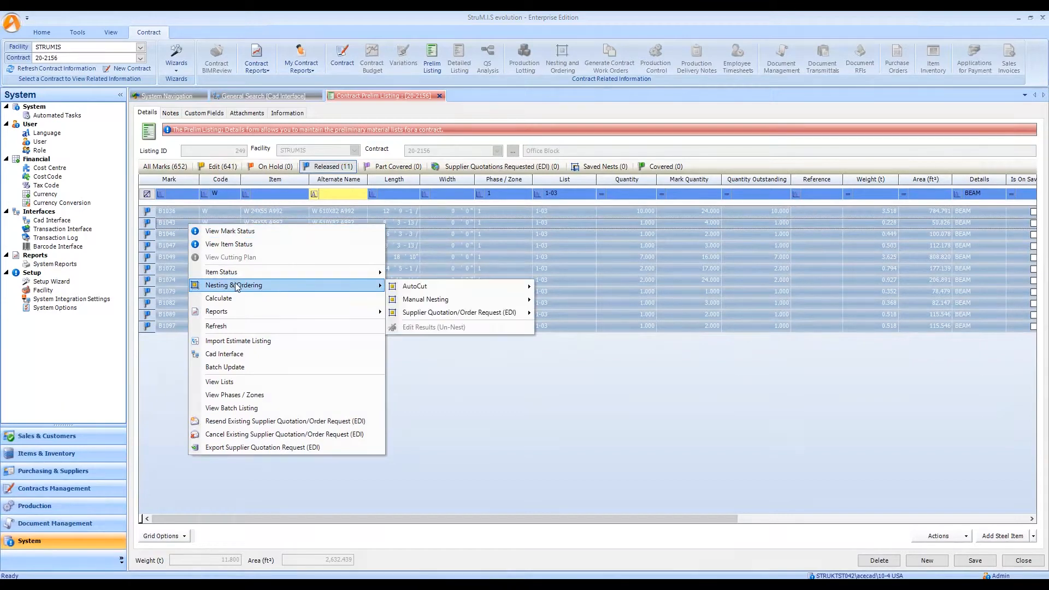
mouse_move(441, 291)
left_click(575, 302)
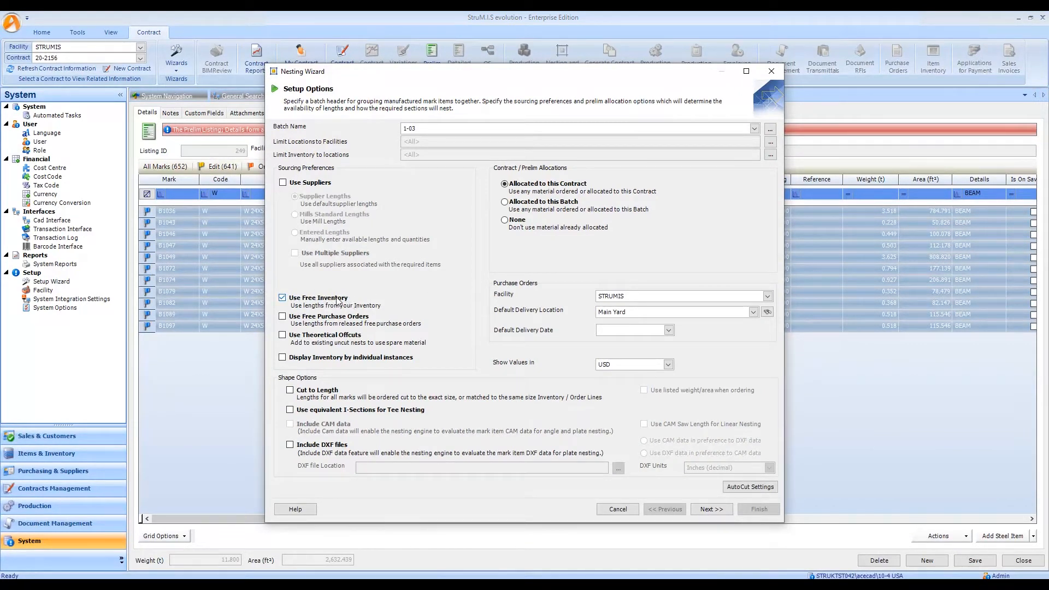
Nest batch 1-03 from free inventory, including the available 30' W 24X55 A992 lengths, and proceed to the nesting results
left_click(715, 509)
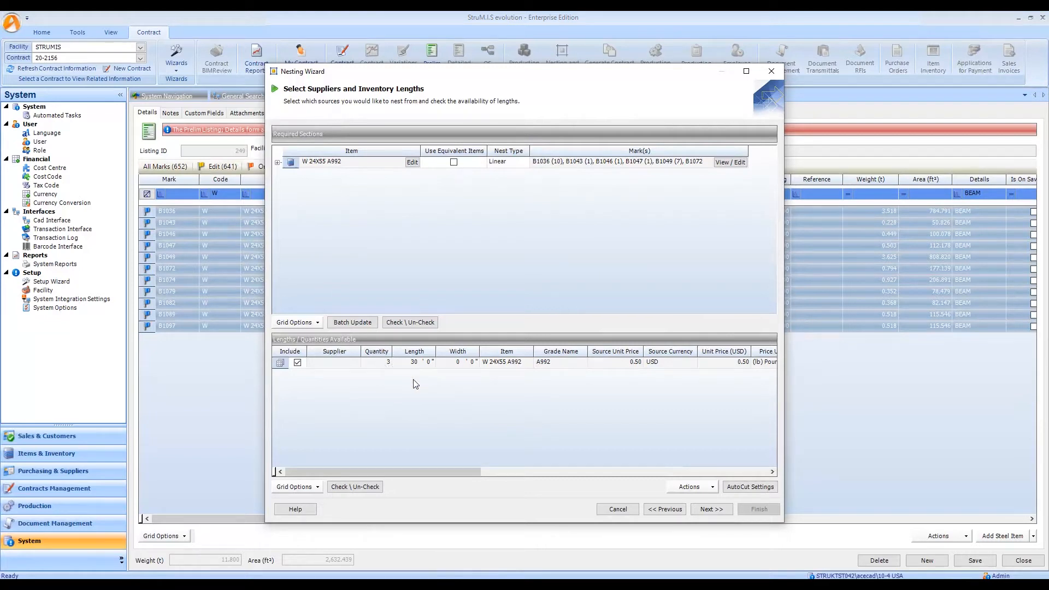
left_click(280, 364)
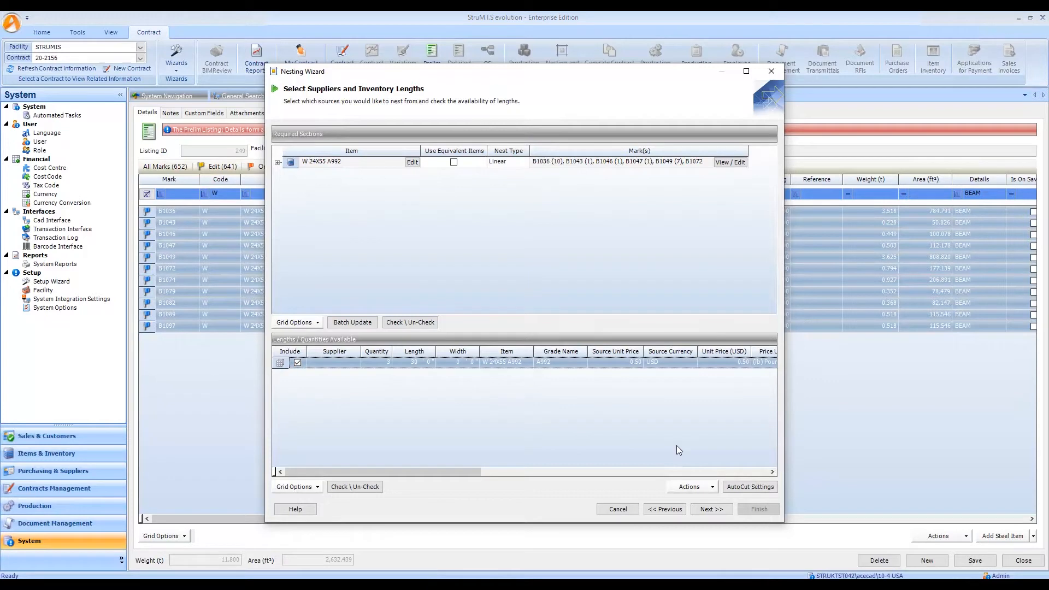
left_click(711, 510)
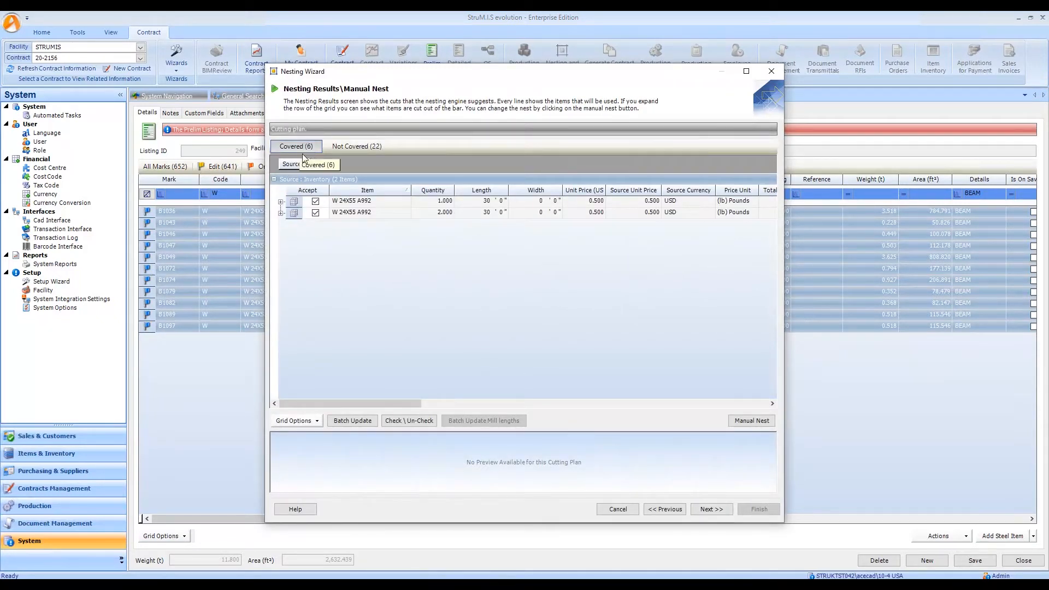
Review the marks not covered by the nest, then expand all covered inventory bars to show their marks
left_click(361, 147)
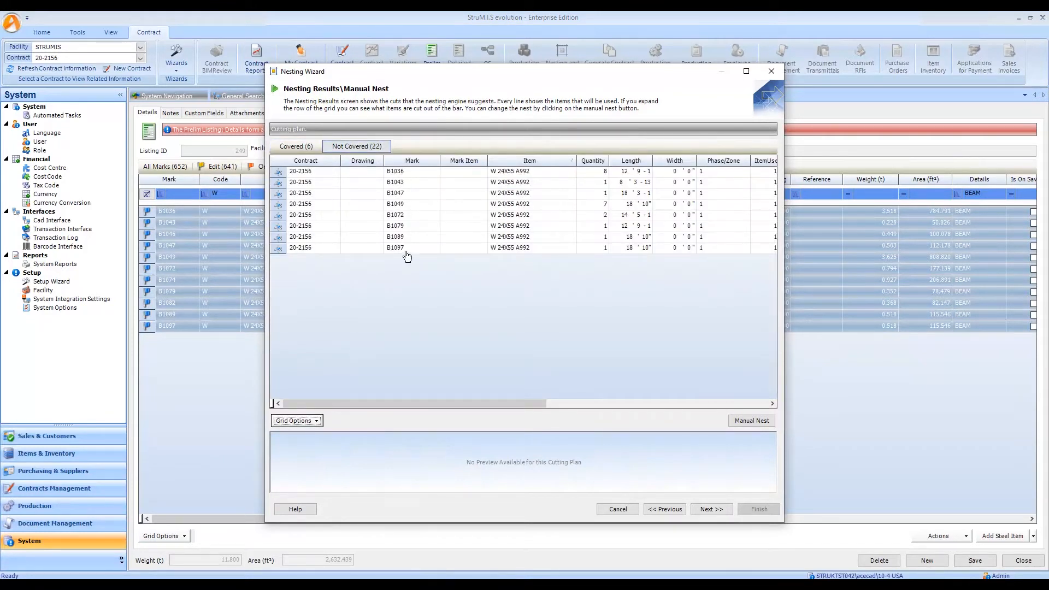
left_click(294, 148)
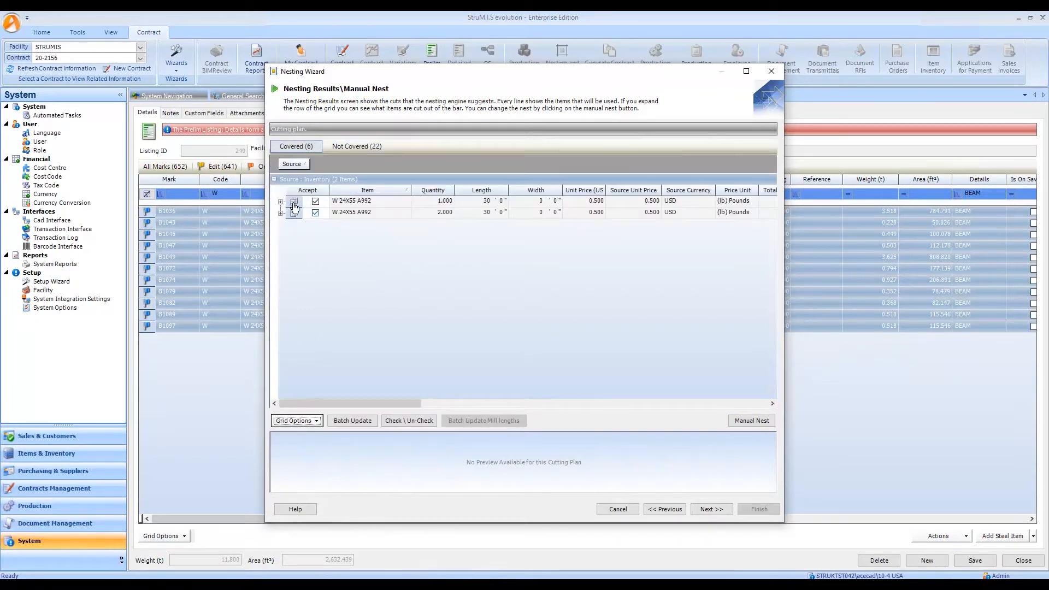
left_click(294, 206)
left_click(310, 422)
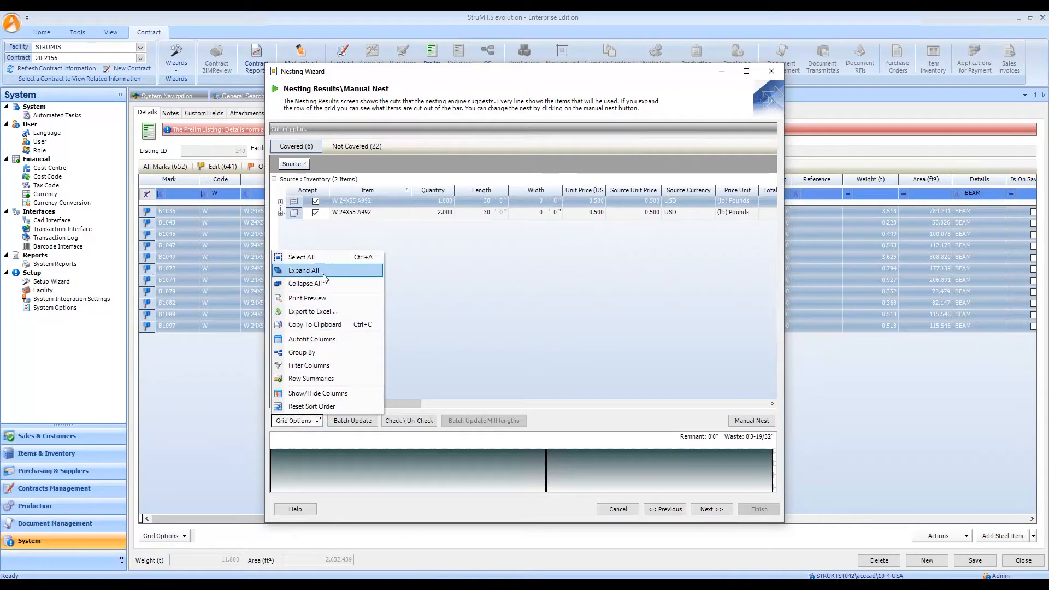
left_click(306, 270)
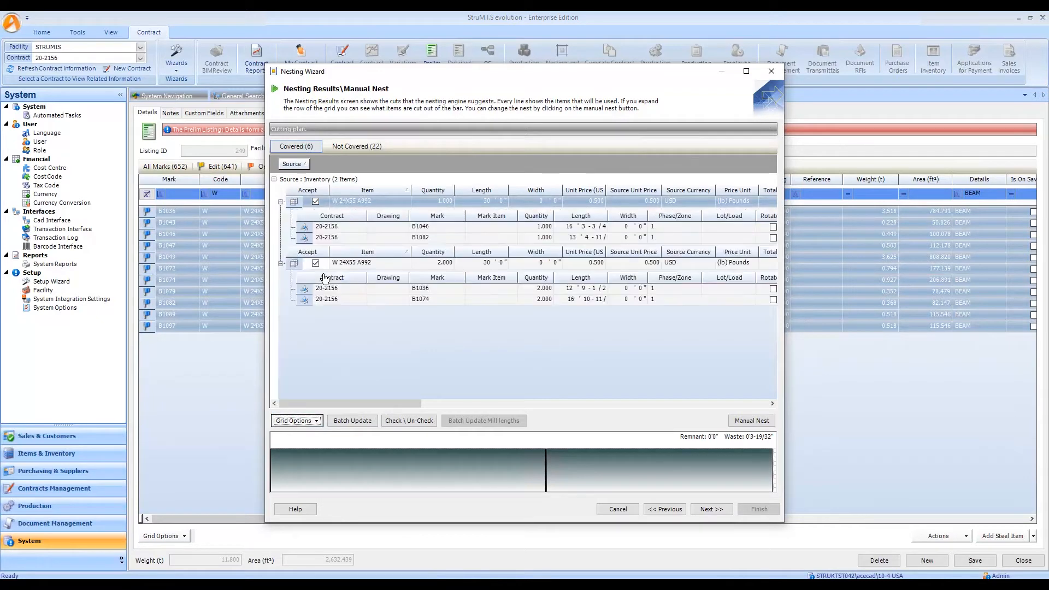
Examine the cutting plans of both W 24X55 A992 bar groups, checking marks B1046, B1082, B1036 and B1074 in the preview
left_click(305, 229)
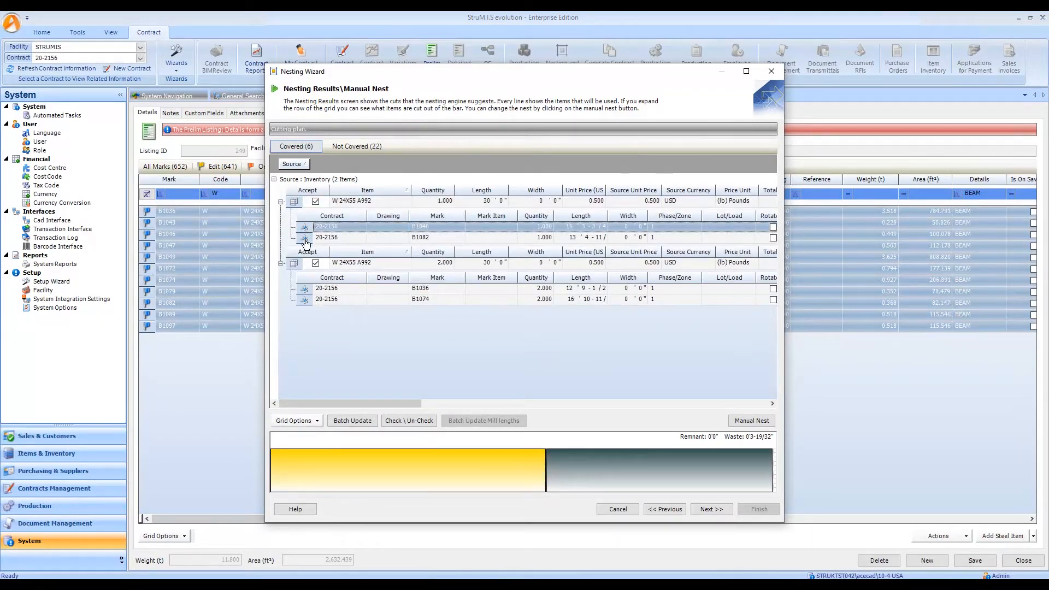
left_click(306, 239)
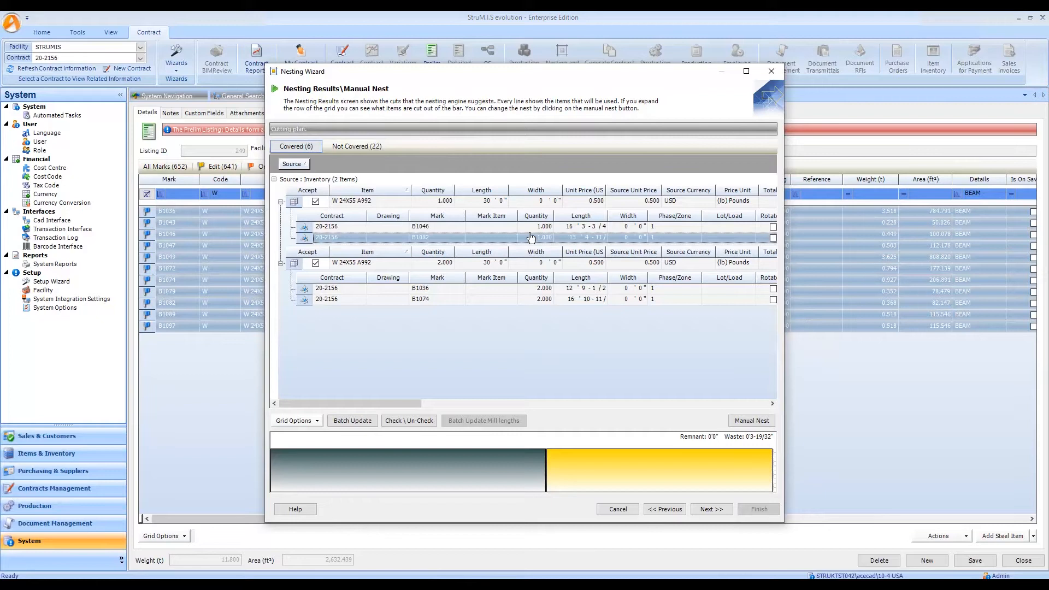
left_click(458, 229)
left_click(450, 237)
left_click(353, 263)
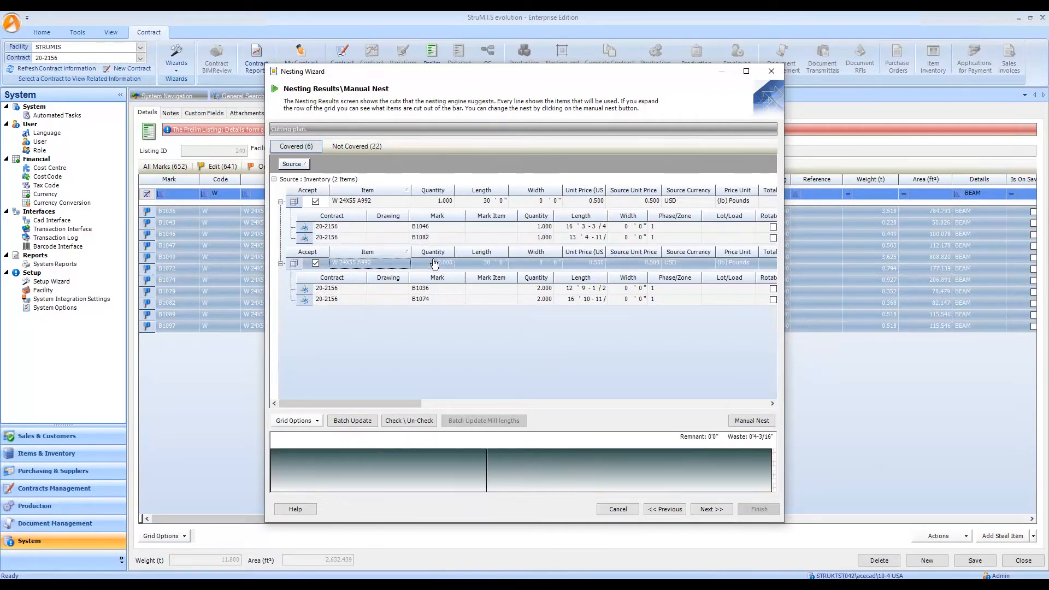
left_click(365, 290)
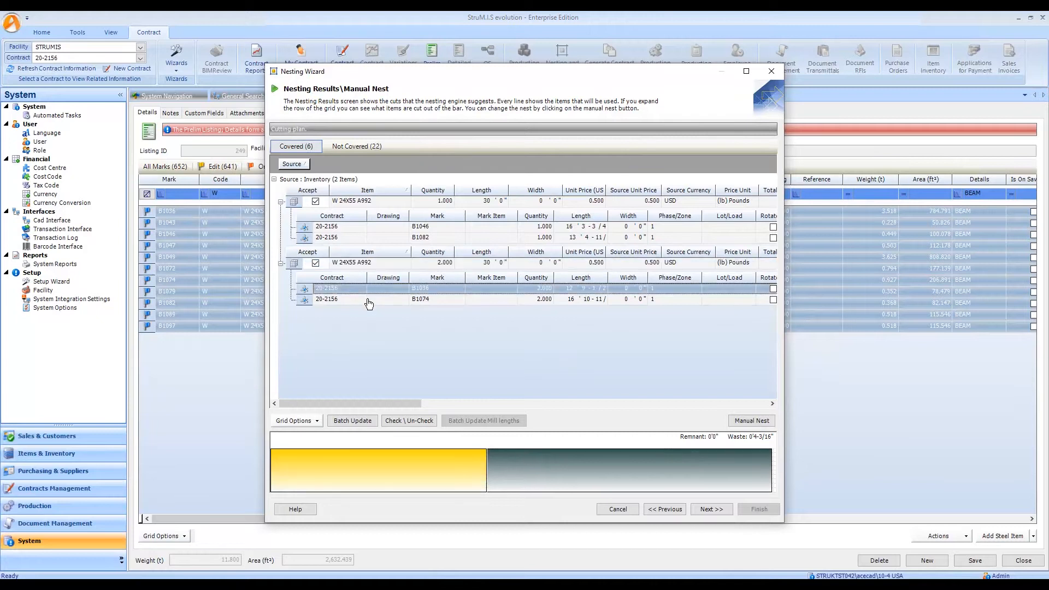
left_click(368, 300)
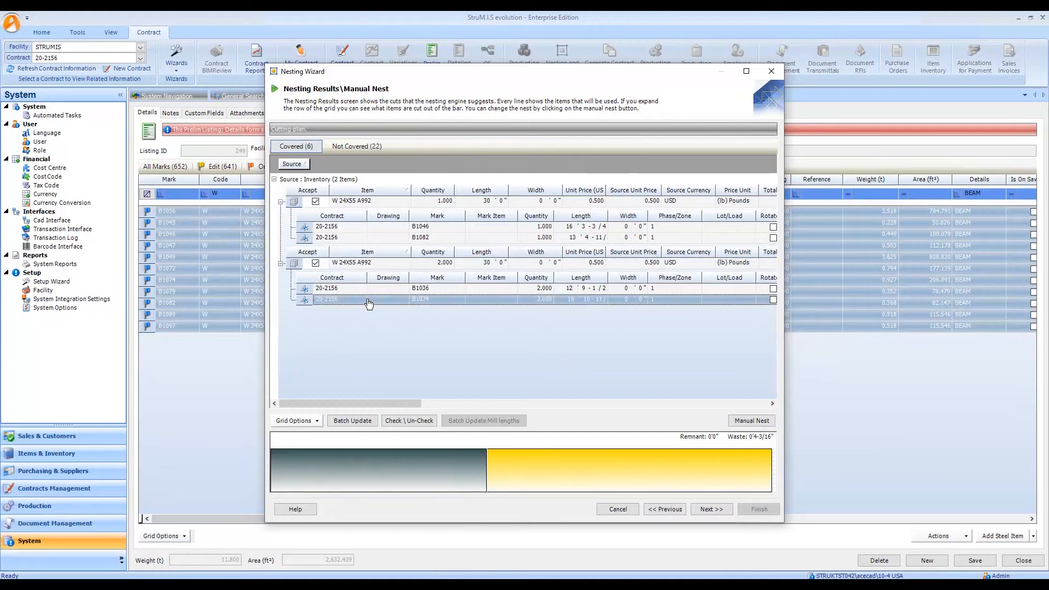
left_click(458, 289)
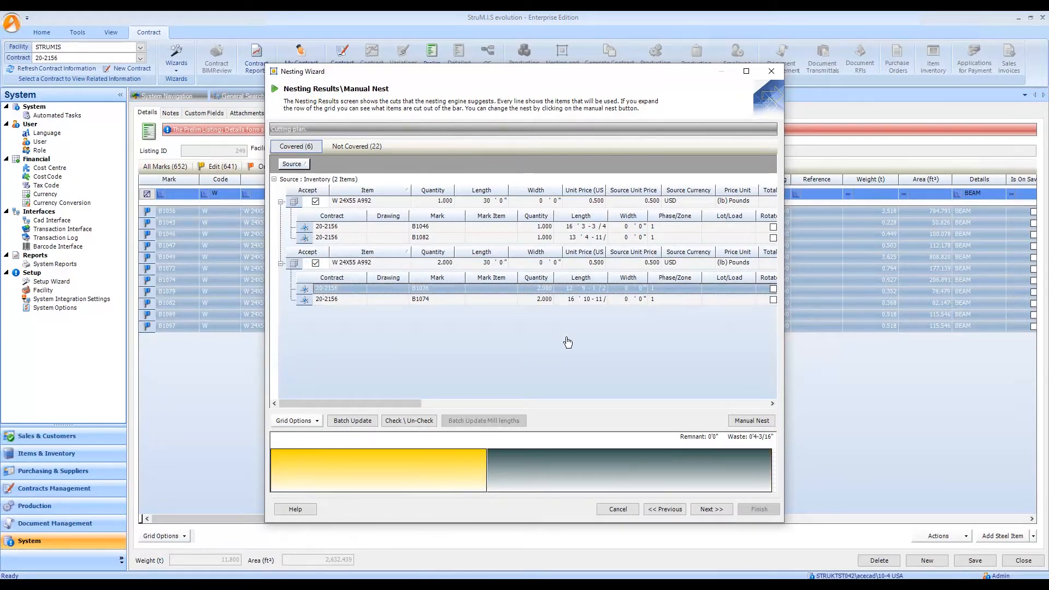
Finish the nesting wizard with the inventory allocated, and view the listing's covered and part-covered marks
left_click(711, 509)
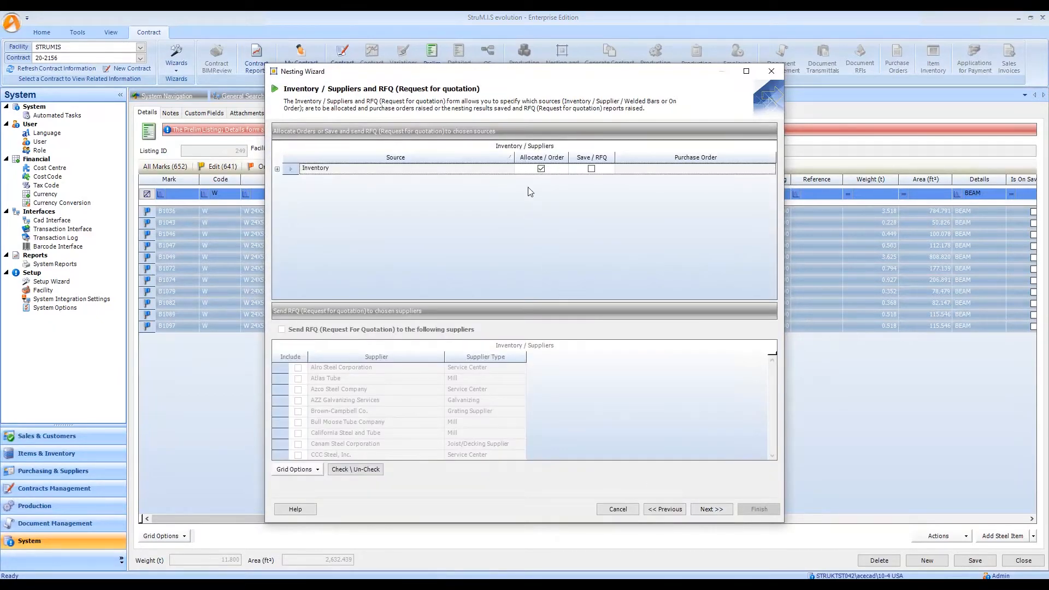
left_click(723, 511)
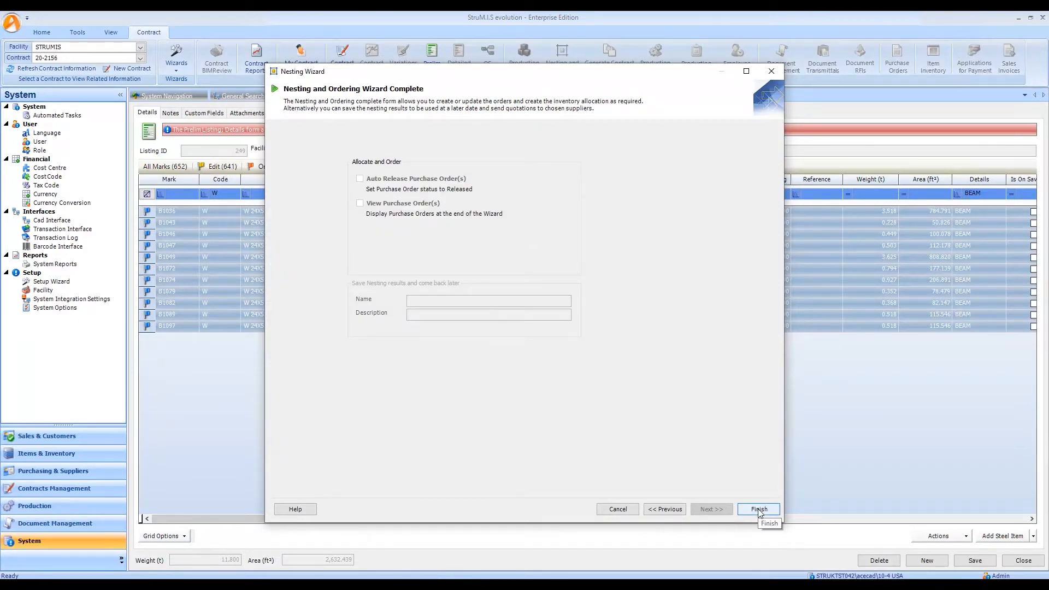
left_click(759, 511)
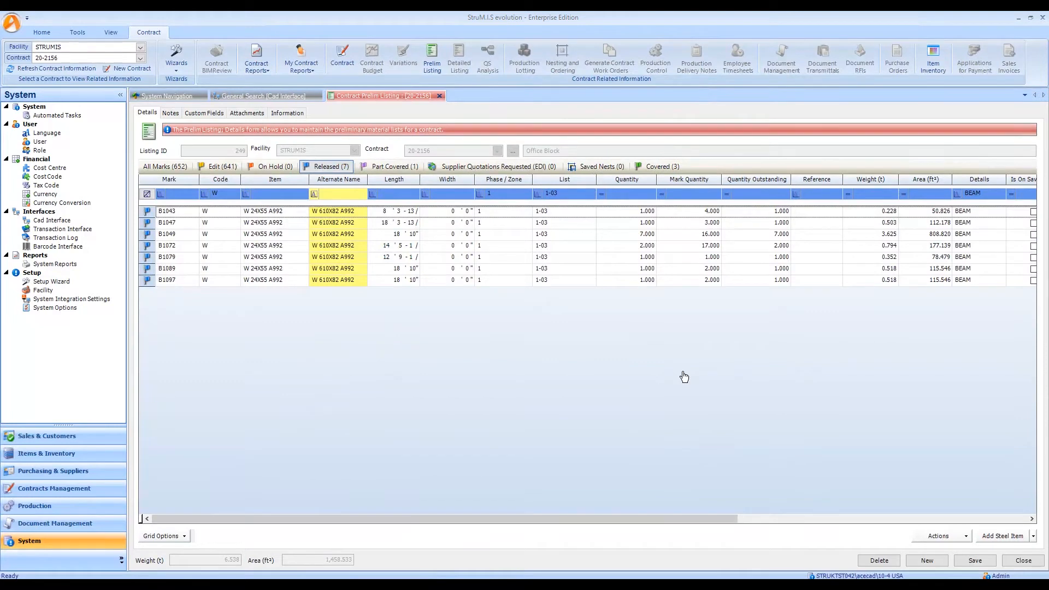
left_click(668, 166)
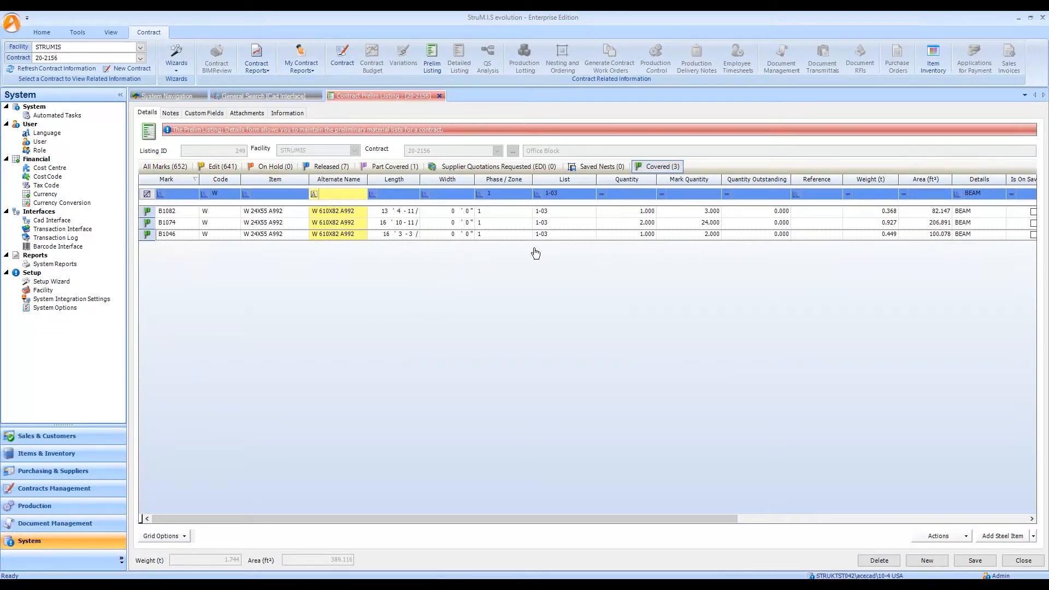
left_click(404, 169)
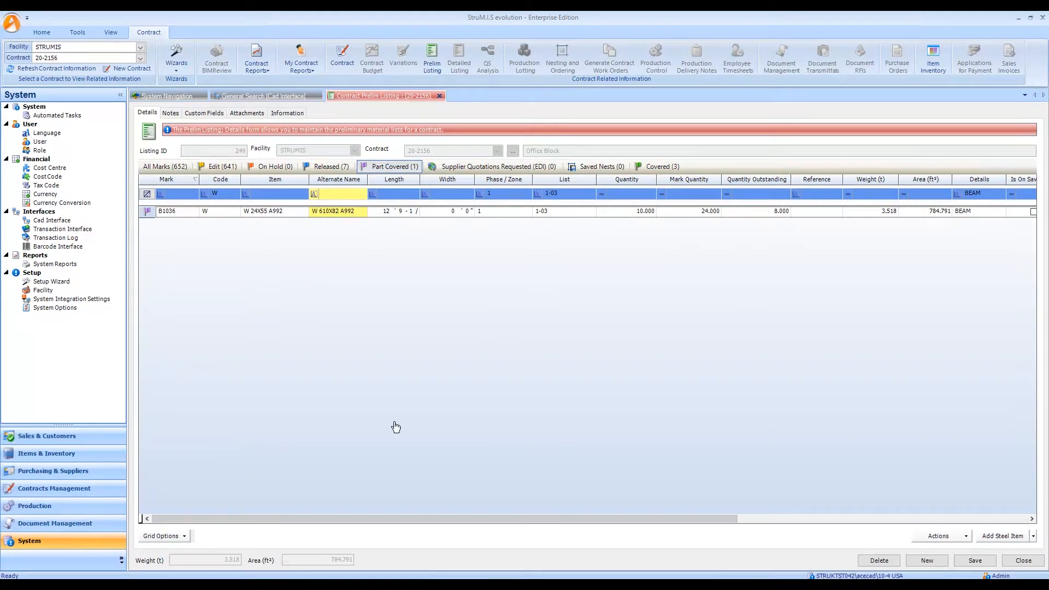
Set the Batch column's back colour to light cyan in the preliminary listing grid's column settings
left_click(154, 537)
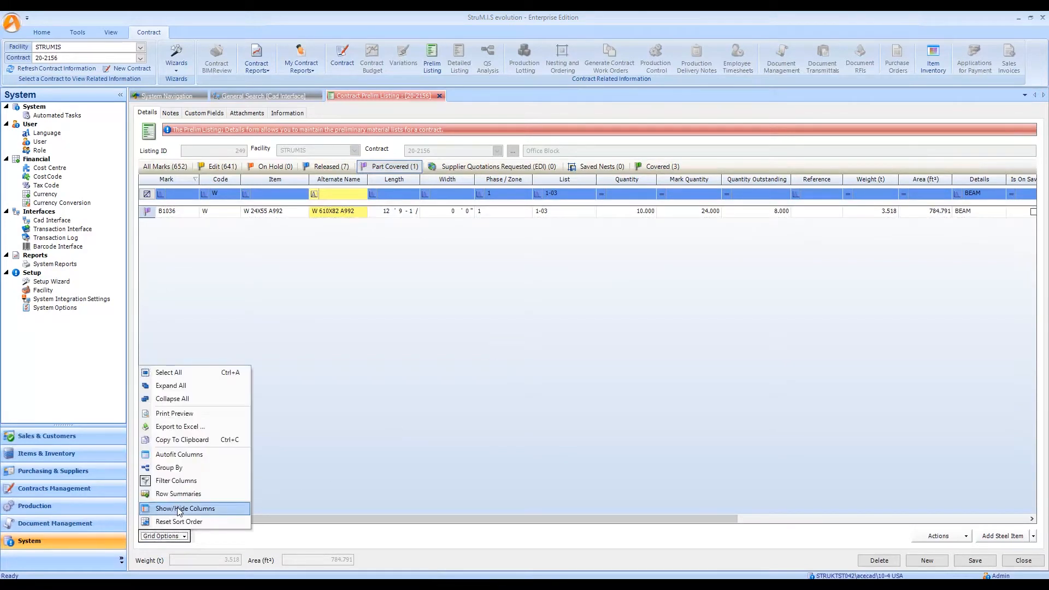
left_click(180, 507)
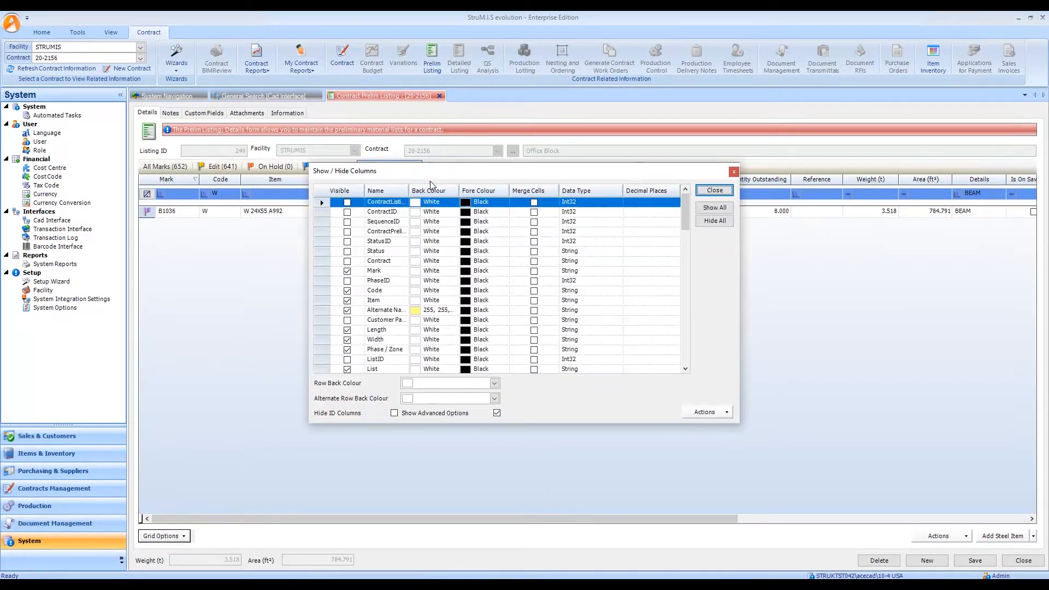
left_click(379, 190)
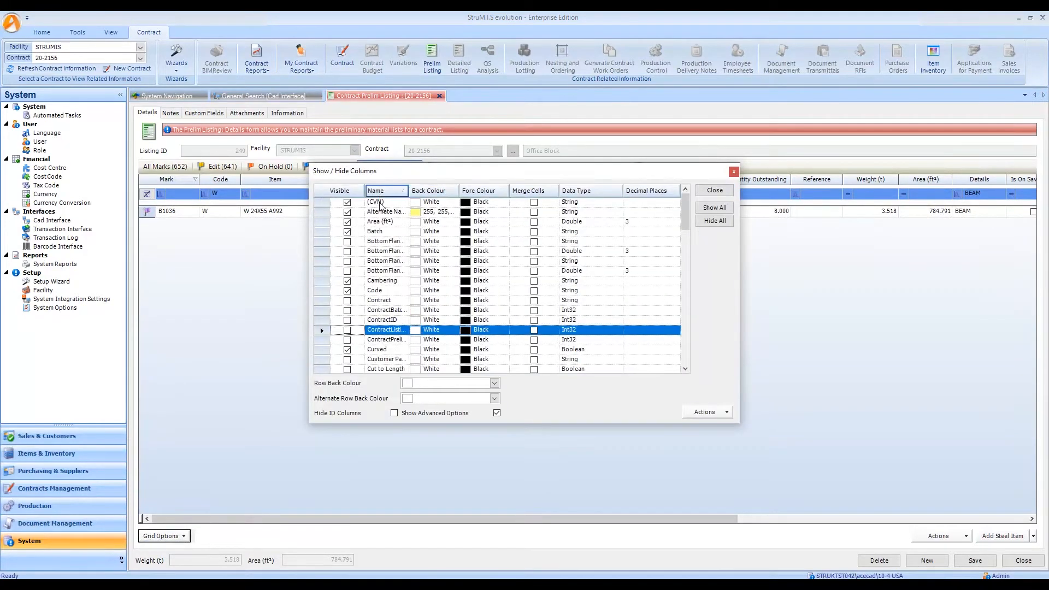
left_click(454, 232)
left_click(364, 246)
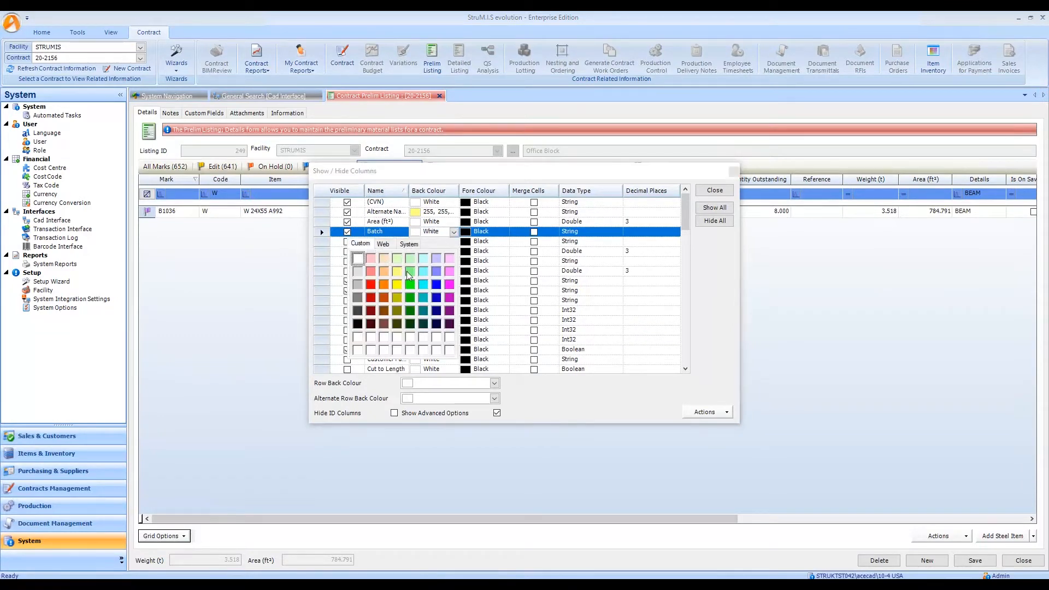
left_click(424, 270)
left_click(714, 190)
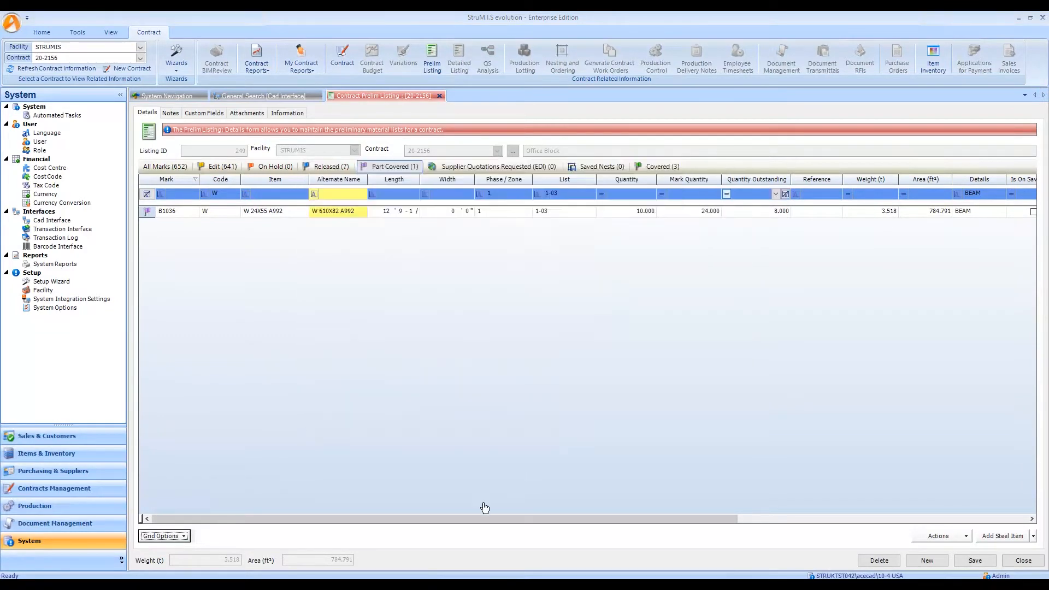
Move the Batch column between the Phase / Zone and List columns of the preliminary listing
left_click_drag(458, 522, 644, 522)
mouse_move(899, 184)
left_mouse_down()
mouse_move(97, 167)
mouse_move(342, 189)
mouse_move(386, 180)
left_mouse_up()
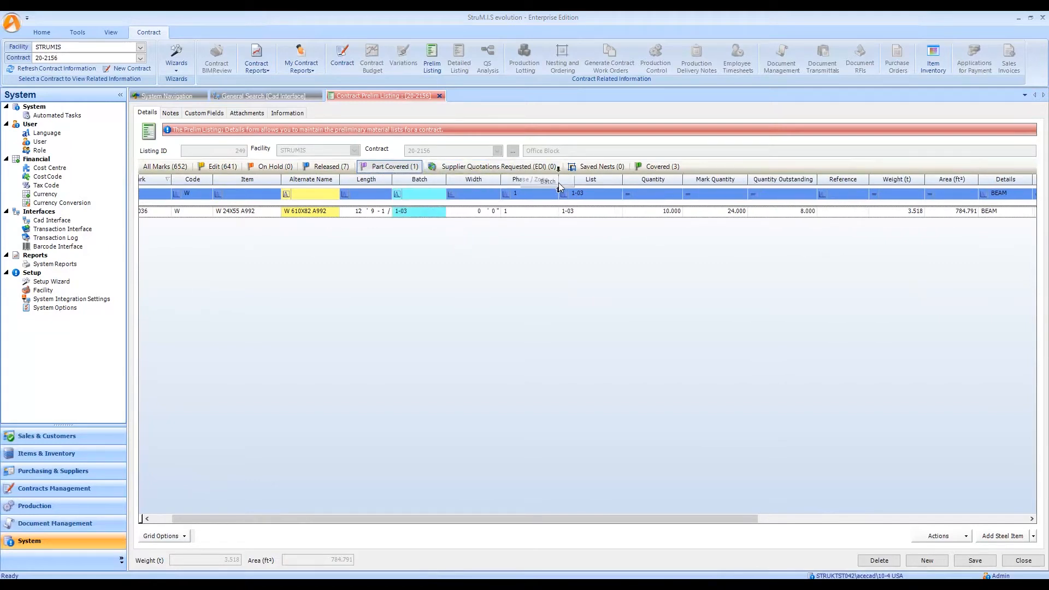
left_click_drag(558, 182, 558, 183)
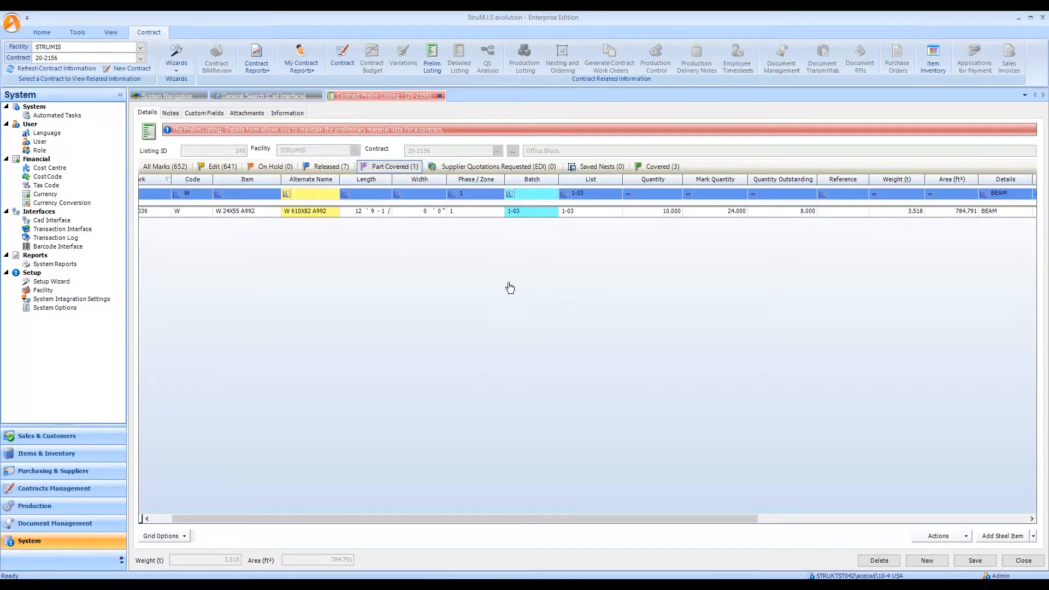
Enable splitting part-covered prelim marks and mark items into covered and not covered in the Production Options, save, and close them
left_click(35, 506)
left_click(79, 326)
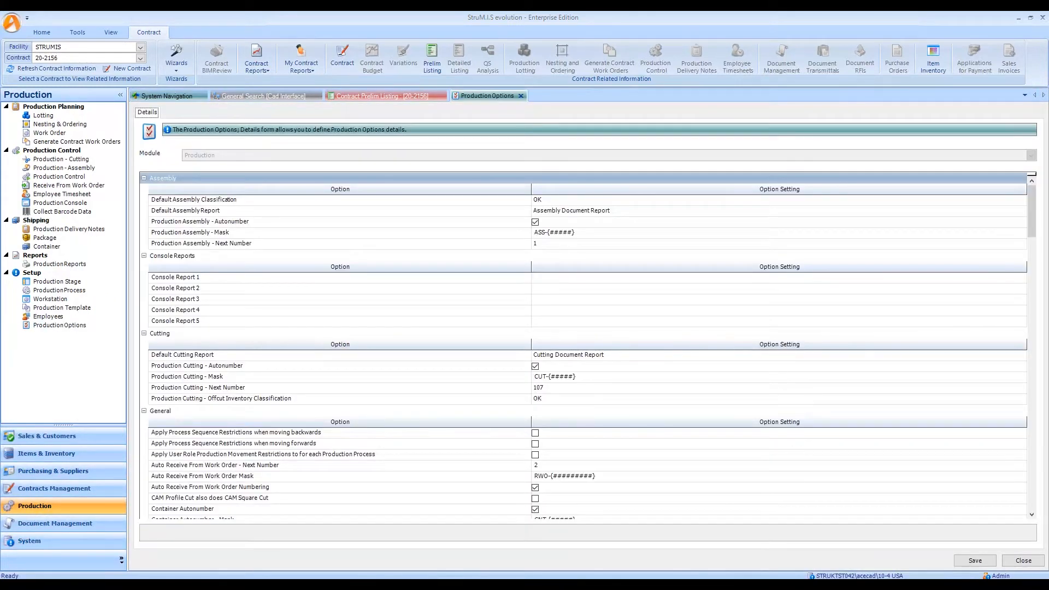
left_click_drag(1031, 210, 776, 374)
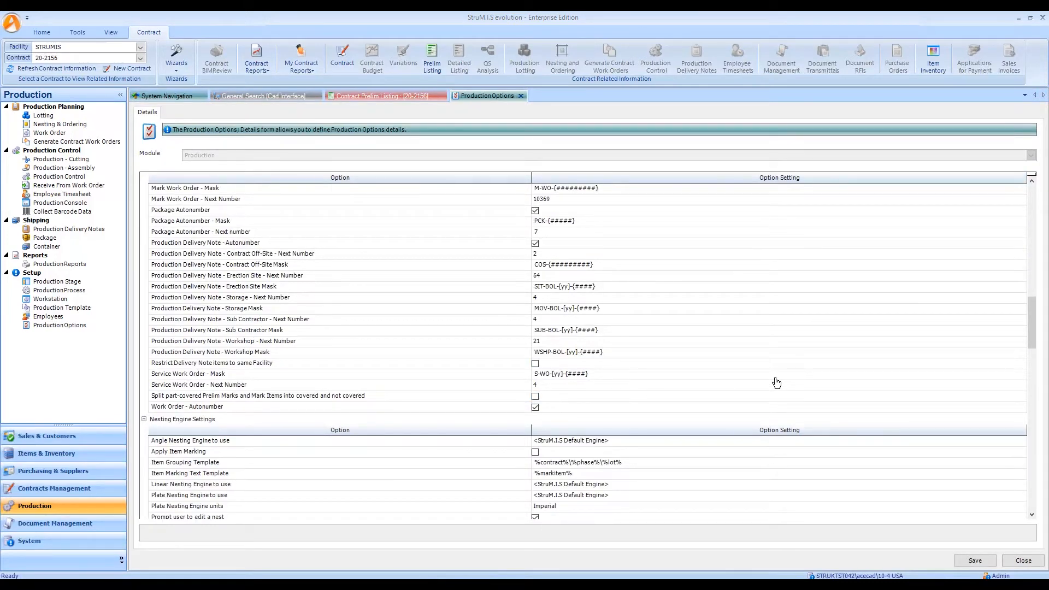
left_click(536, 397)
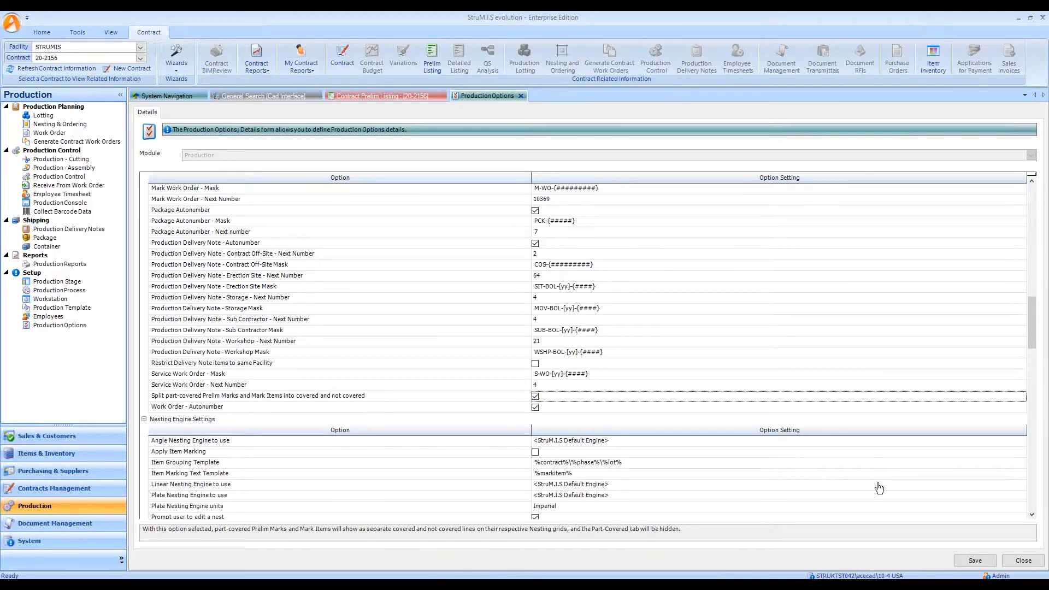
left_click(975, 561)
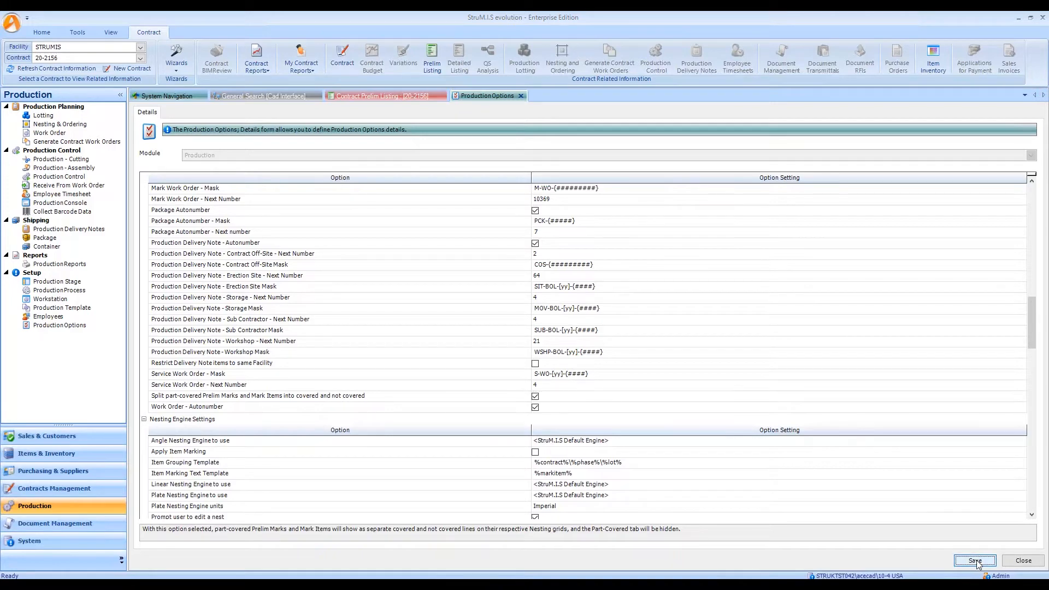
left_click(521, 96)
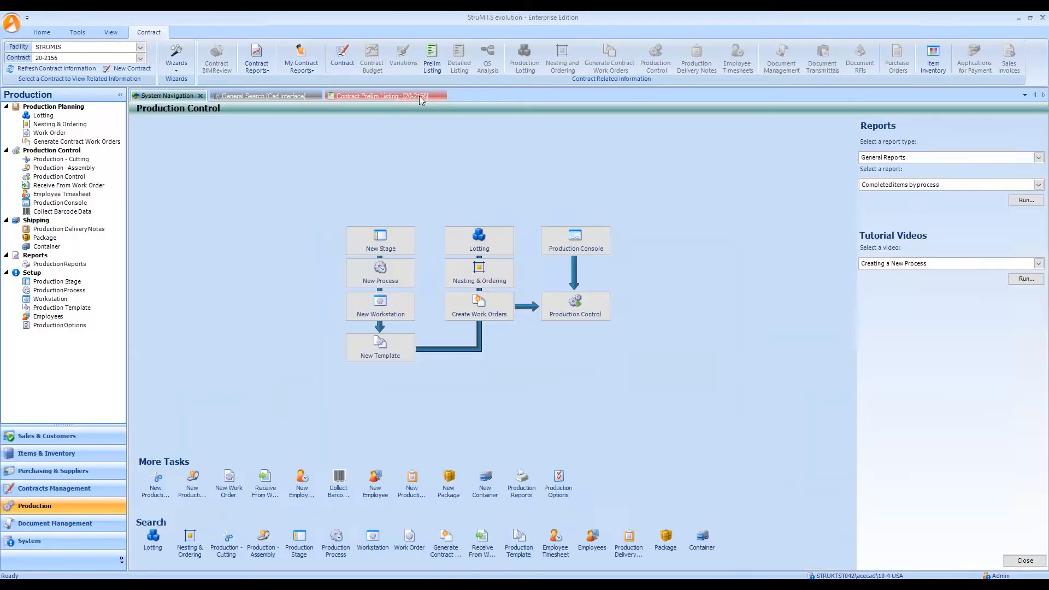
Reopen the contract's preliminary listing and examine the B1036 line with batch 1-03 among the released marks
left_click(433, 71)
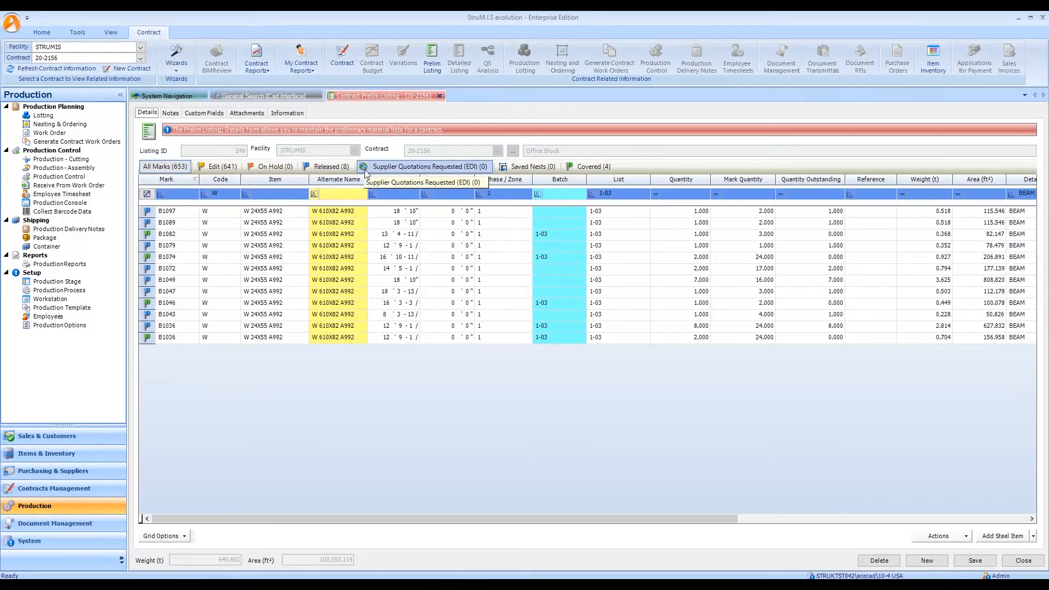
left_click(328, 169)
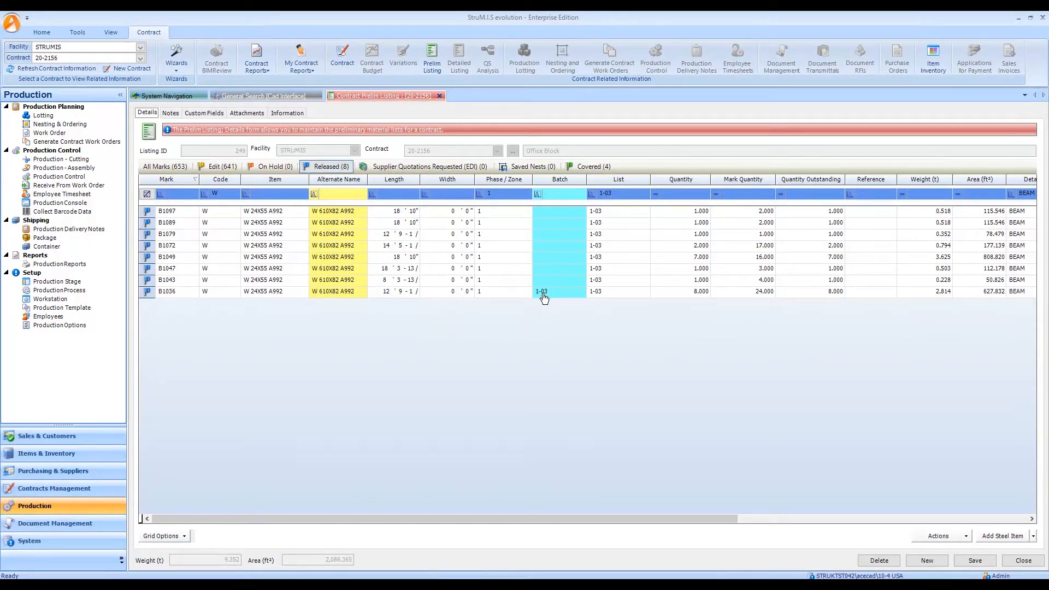
left_click(339, 295)
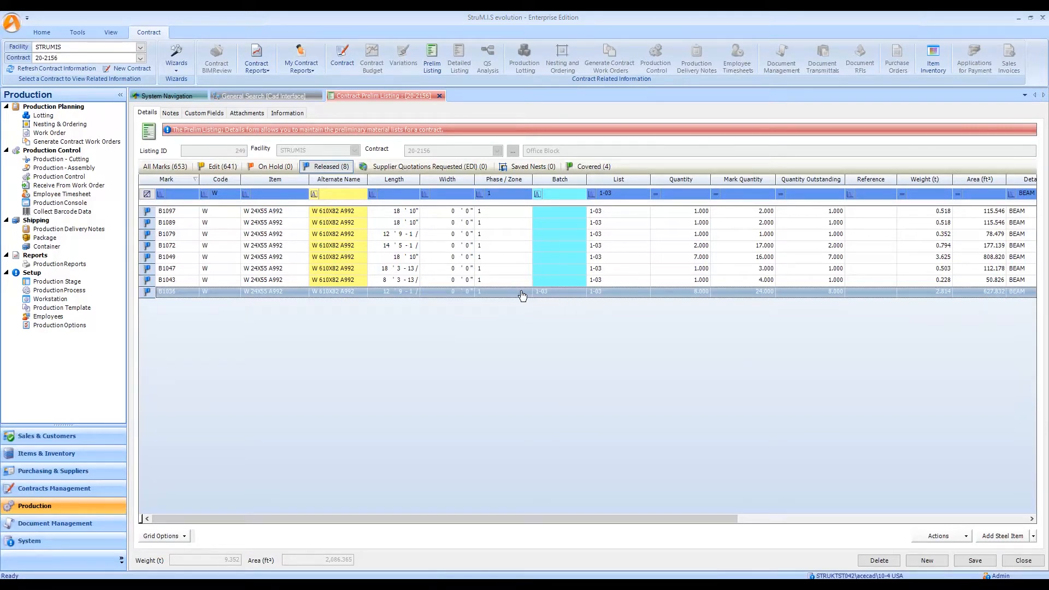
Disable splitting part-covered prelim marks and mark items into covered and not covered in the Production Options, and save
left_click(70, 326)
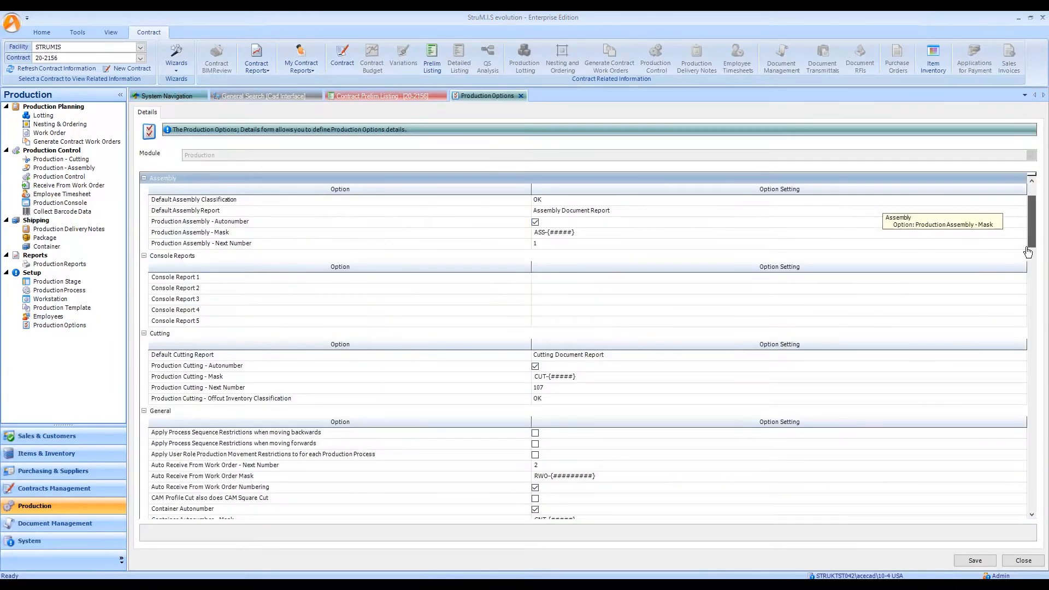
scroll(738, 357, "down", 10)
scroll(725, 366, "down", 2)
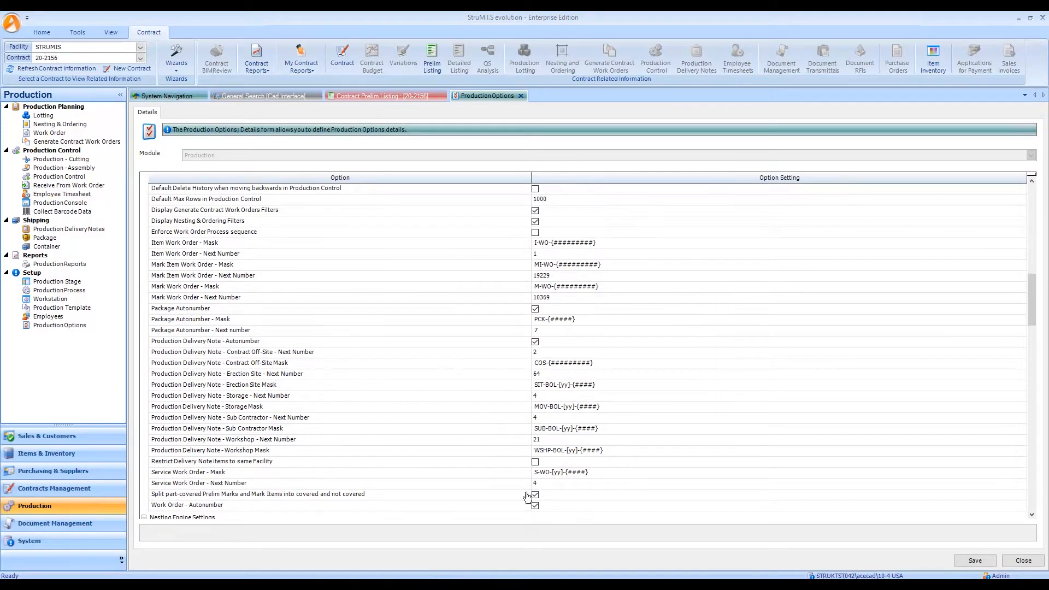
scroll(595, 457, "down", 1)
left_click(536, 463)
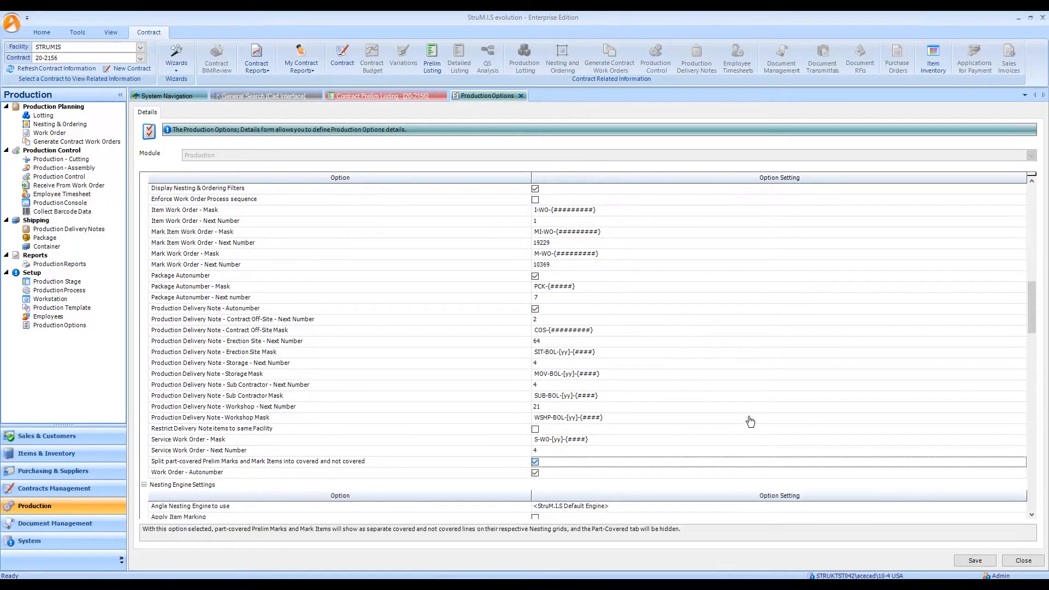
left_click(970, 562)
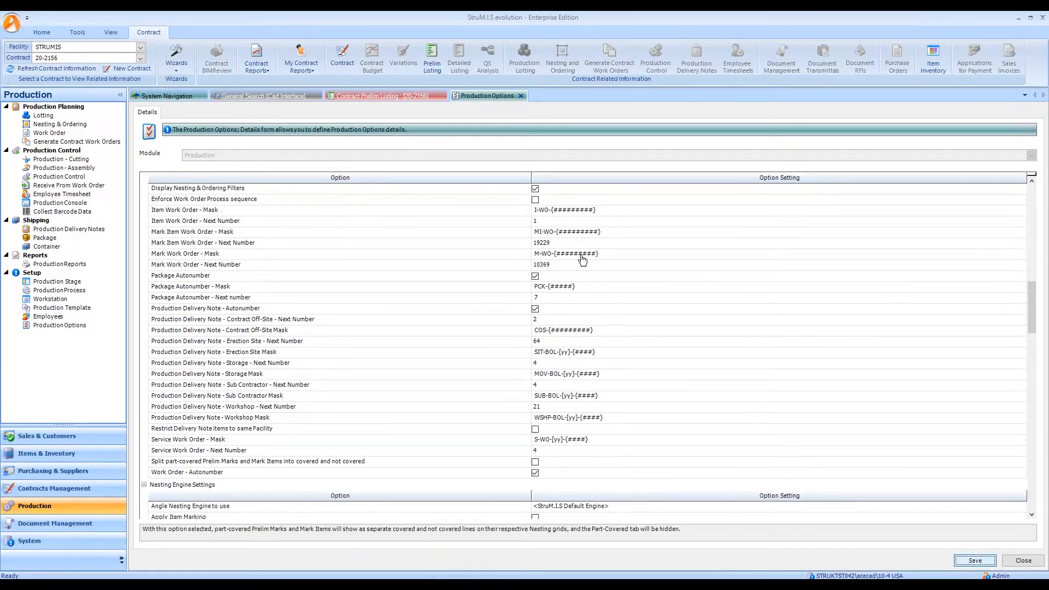
Close and reopen the contract's preliminary listing, and view its part-covered marks
left_click(389, 97)
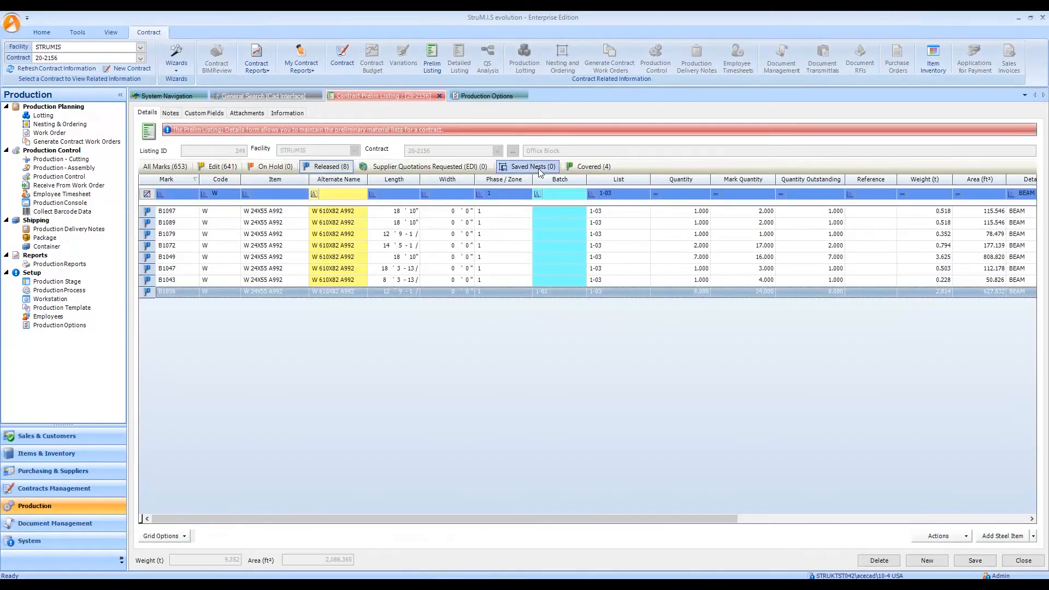
left_click(439, 95)
left_click(432, 74)
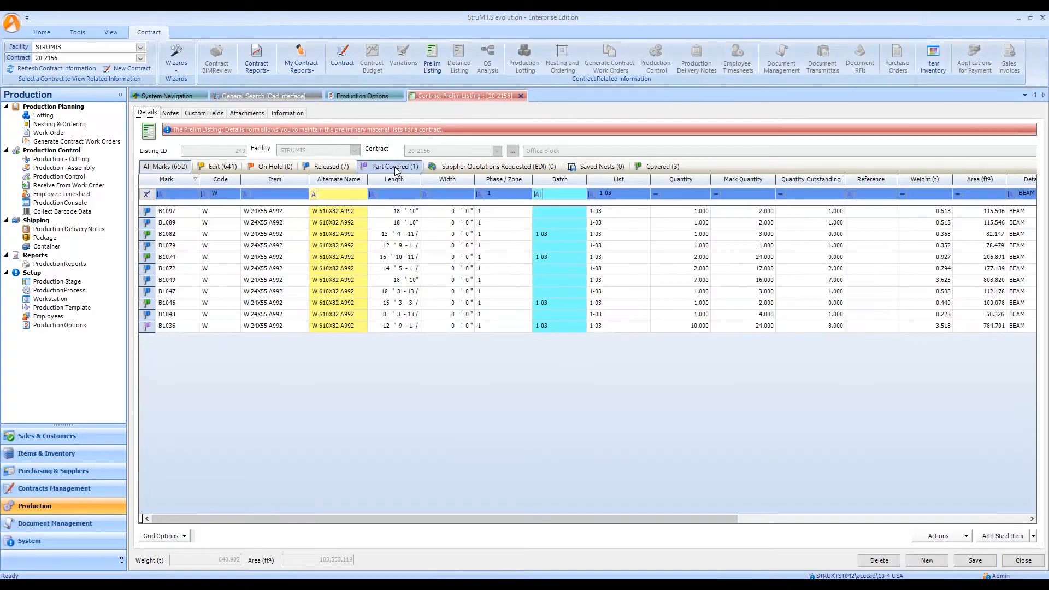
left_click(394, 167)
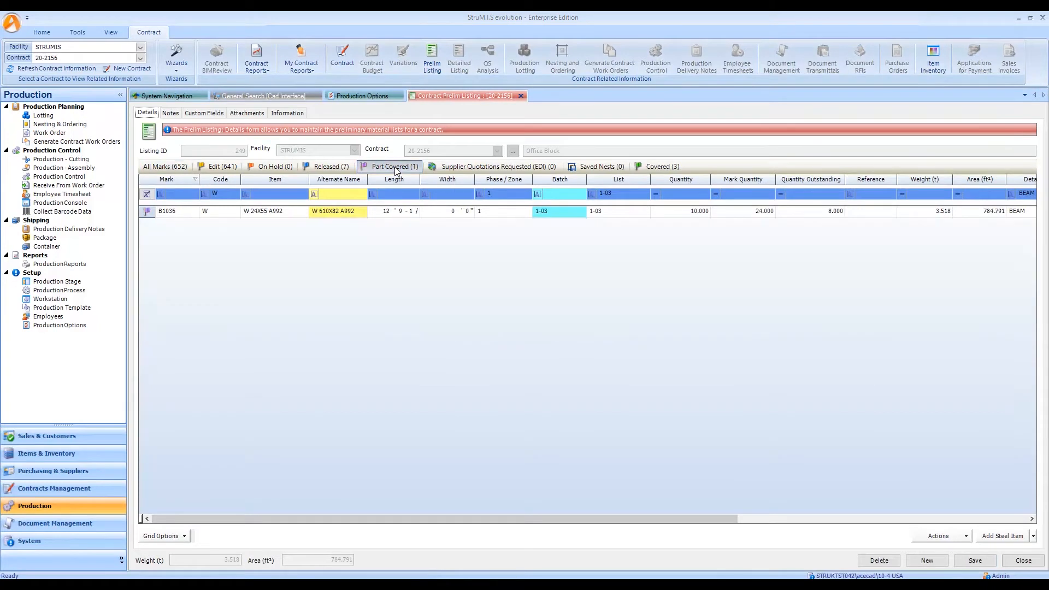
Change the item status of part-covered mark B1036 to Edit
left_click(363, 213)
right_click(406, 217)
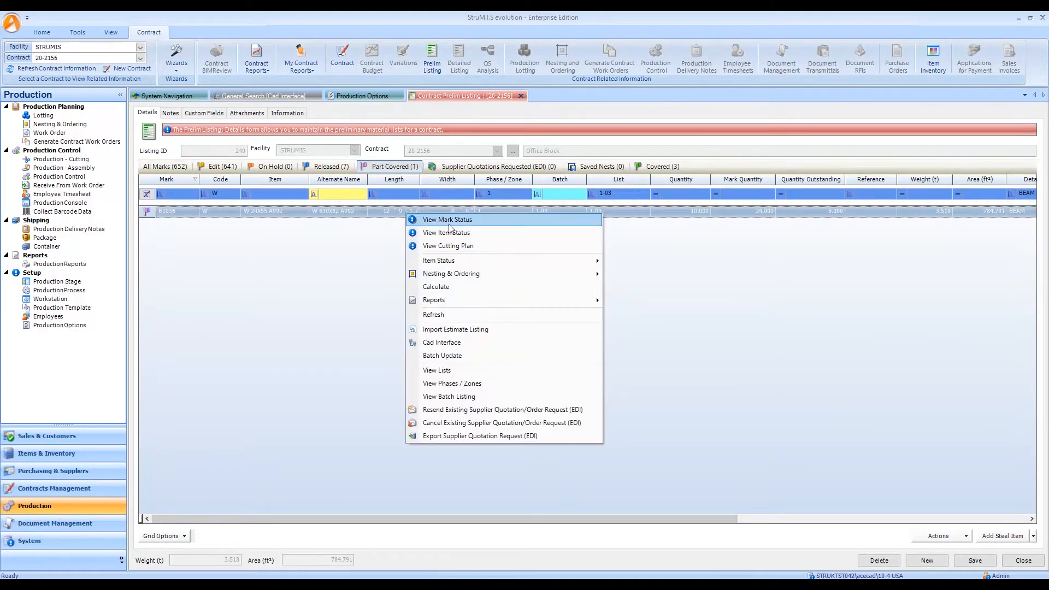
mouse_move(463, 261)
left_click(643, 266)
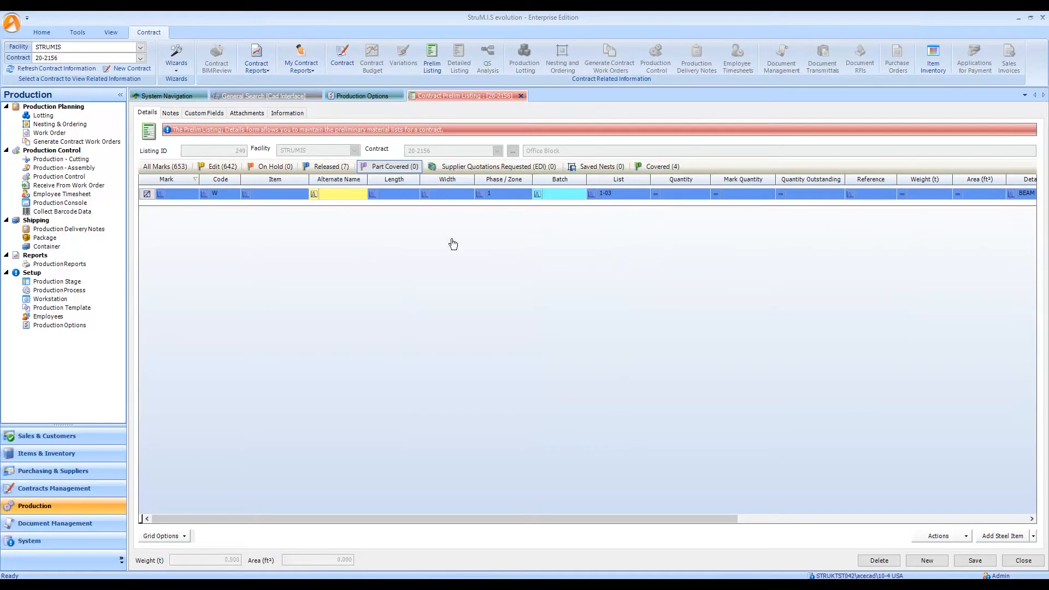
Clear the batch from the uncovered list 1-03 line of mark B1036, then save and close the steel item
left_click(223, 168)
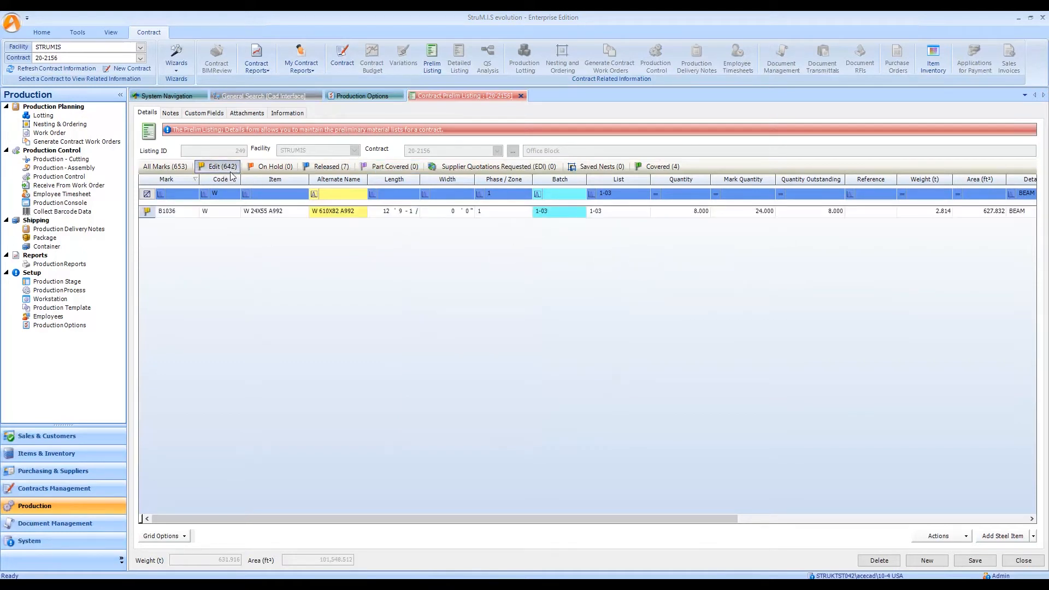
left_click(414, 217)
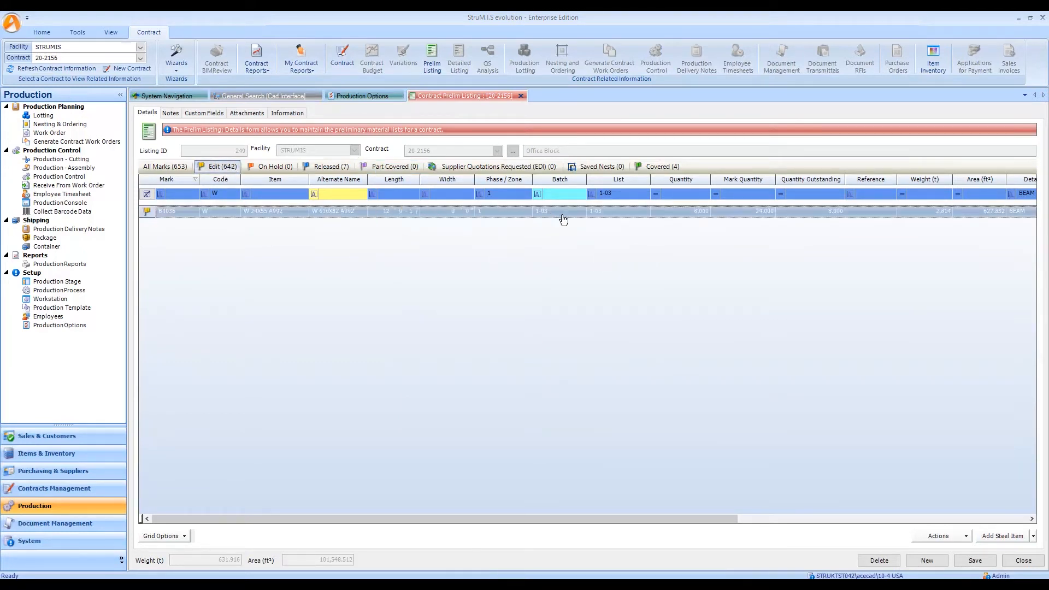
double_click(361, 212)
left_click(522, 370)
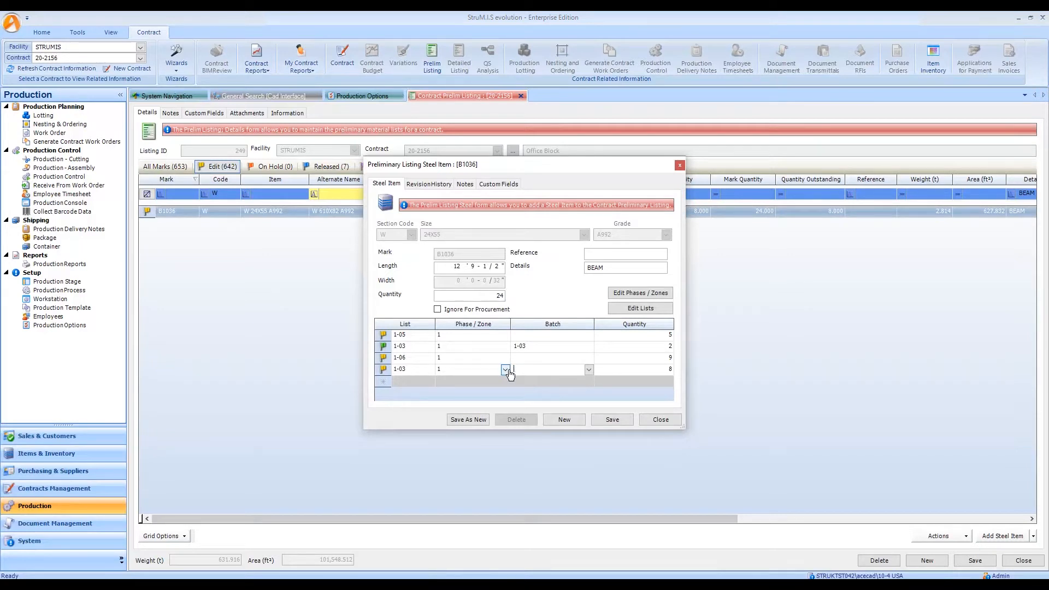
left_click(611, 420)
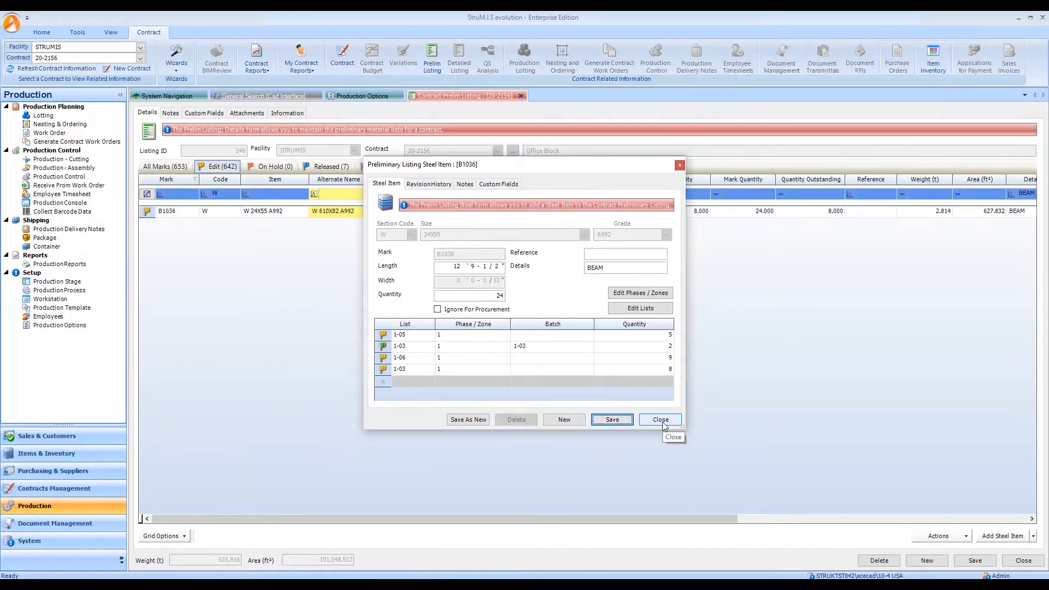
left_click(663, 423)
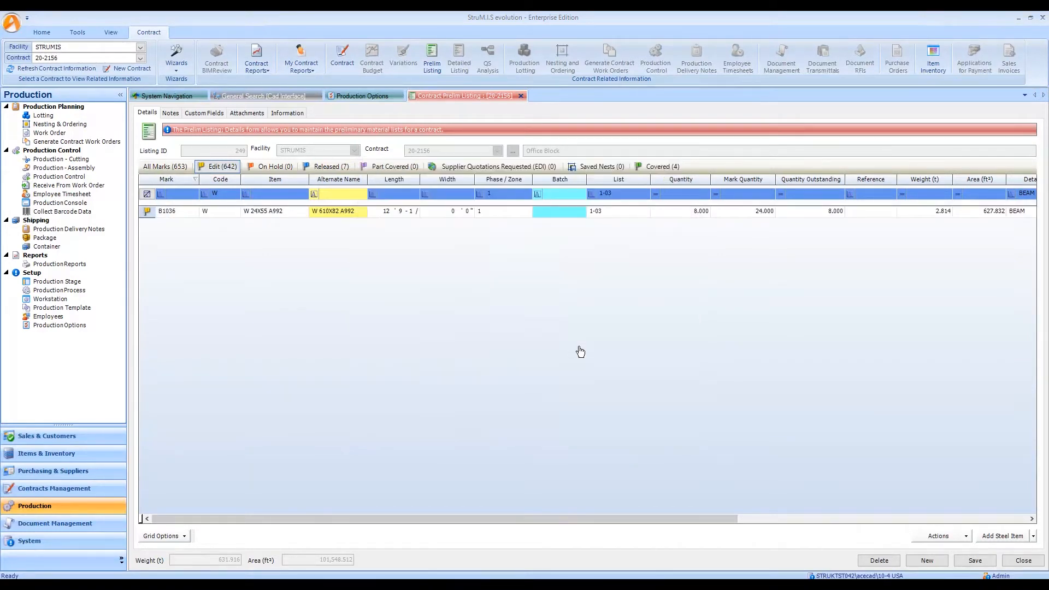
Select all the filtered released W 24X55 A992 marks, B1097 to B1043, and start the nesting wizard for them
left_click(341, 167)
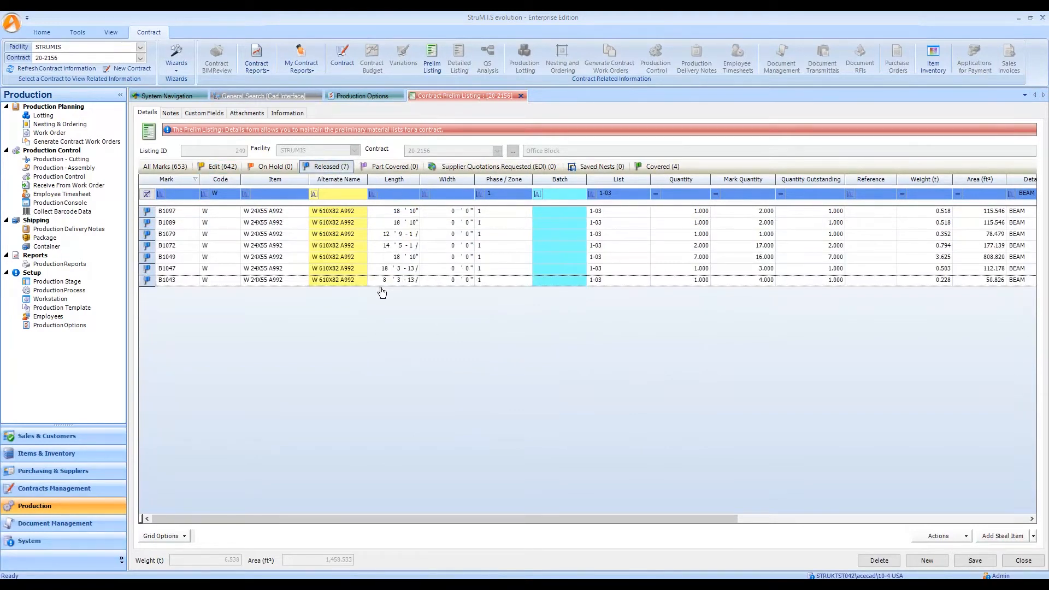
left_click(348, 213)
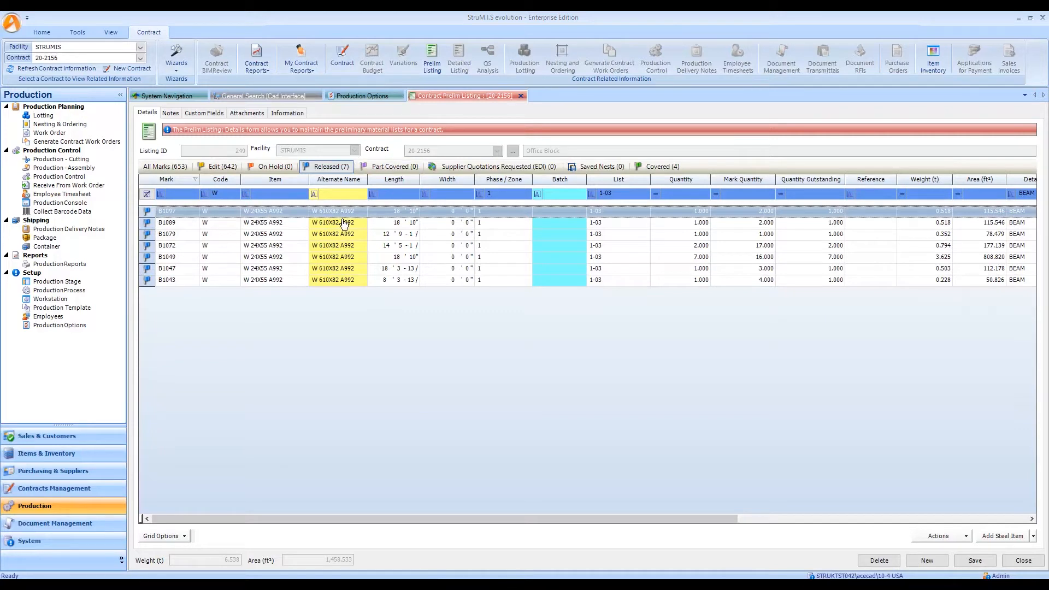
left_click_drag(342, 215, 346, 290)
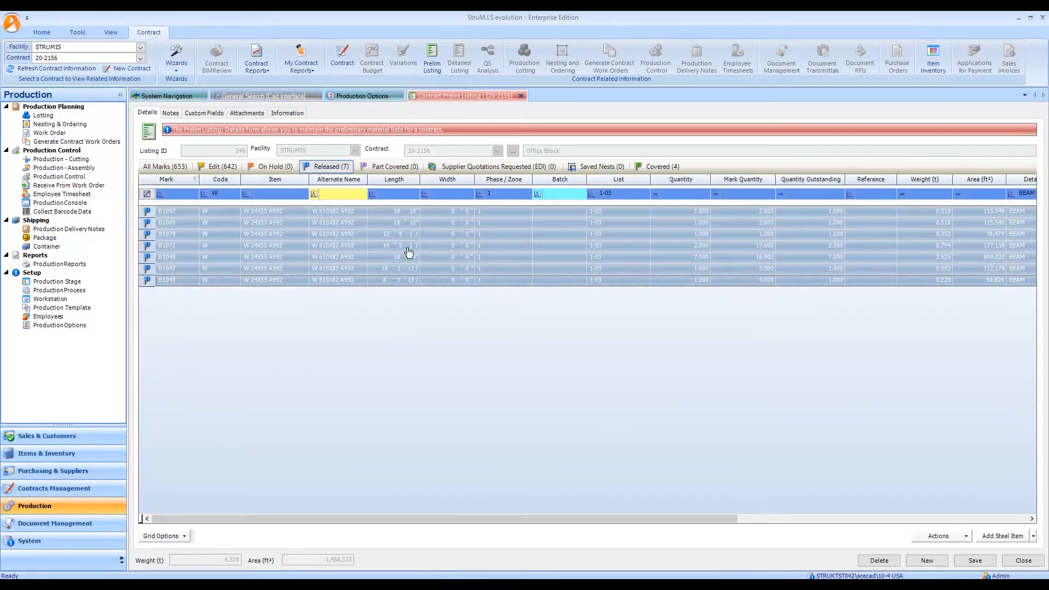
right_click(371, 253)
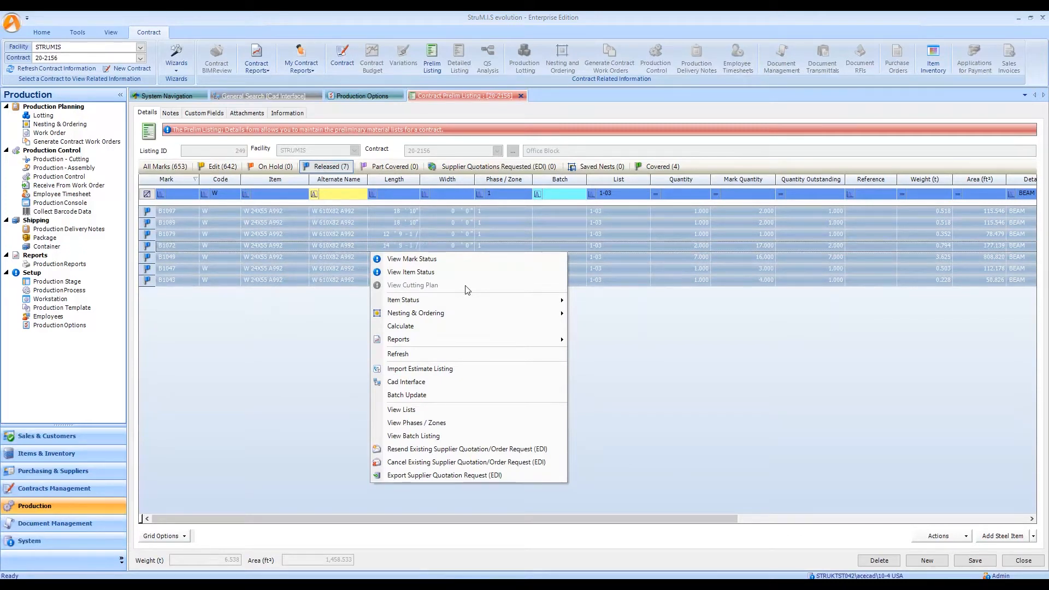
mouse_move(444, 315)
mouse_move(614, 316)
left_click(753, 327)
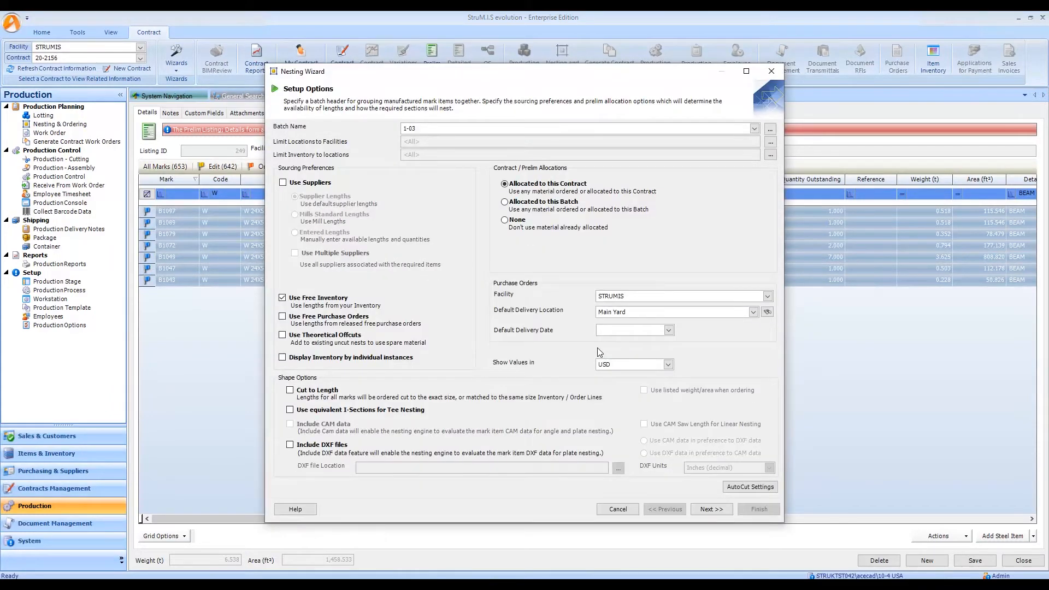
Rename the nesting batch to 1-03 2, and enable supplier sourcing with mills standard lengths
left_click(770, 131)
left_click(387, 253)
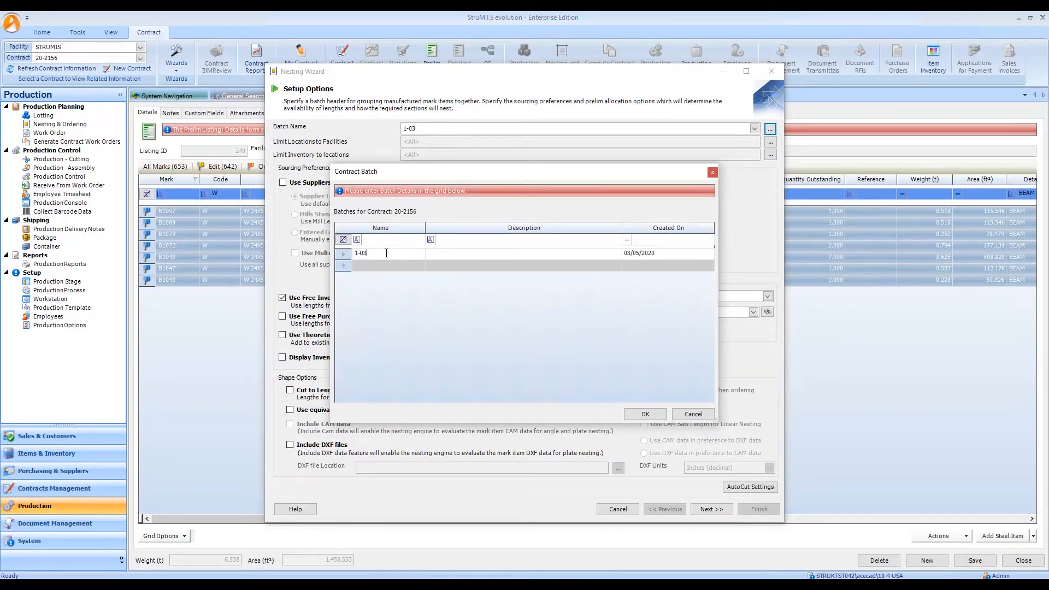
type("2")
left_click(640, 416)
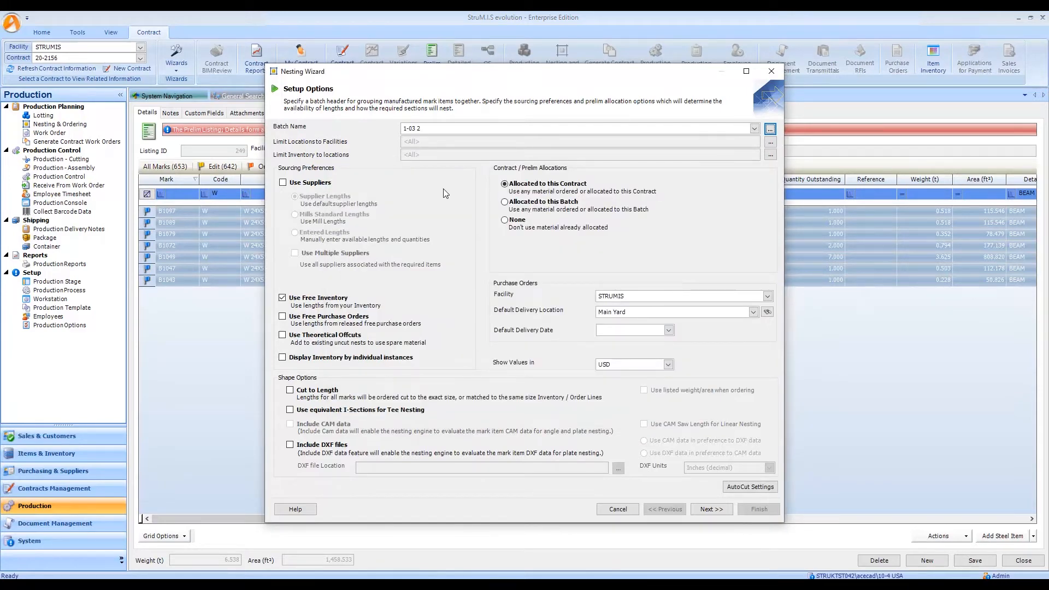
left_click(293, 184)
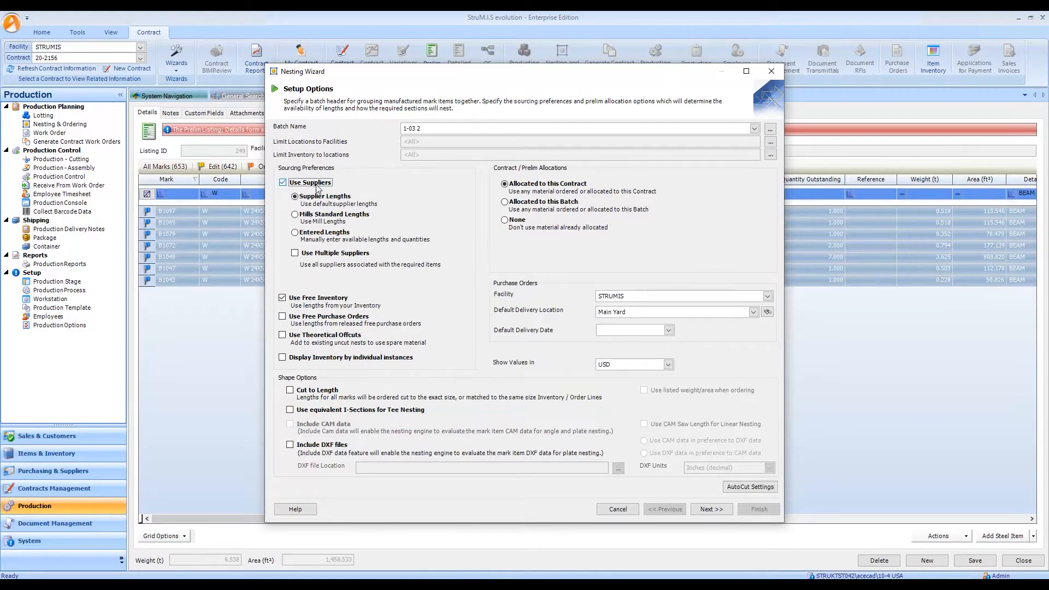
left_click(296, 215)
Review the AutoCut cutting and mill length settings, and run the nesting of W 24X55 A992 with the included Nucor-Yamato supplier length
left_click(757, 490)
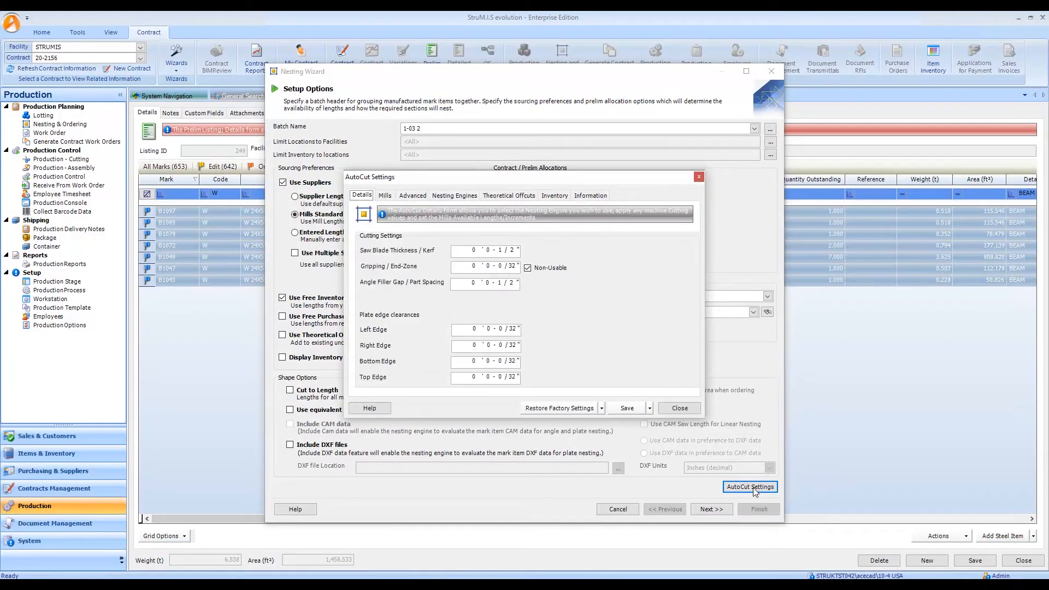
left_click(602, 408)
left_click(573, 422)
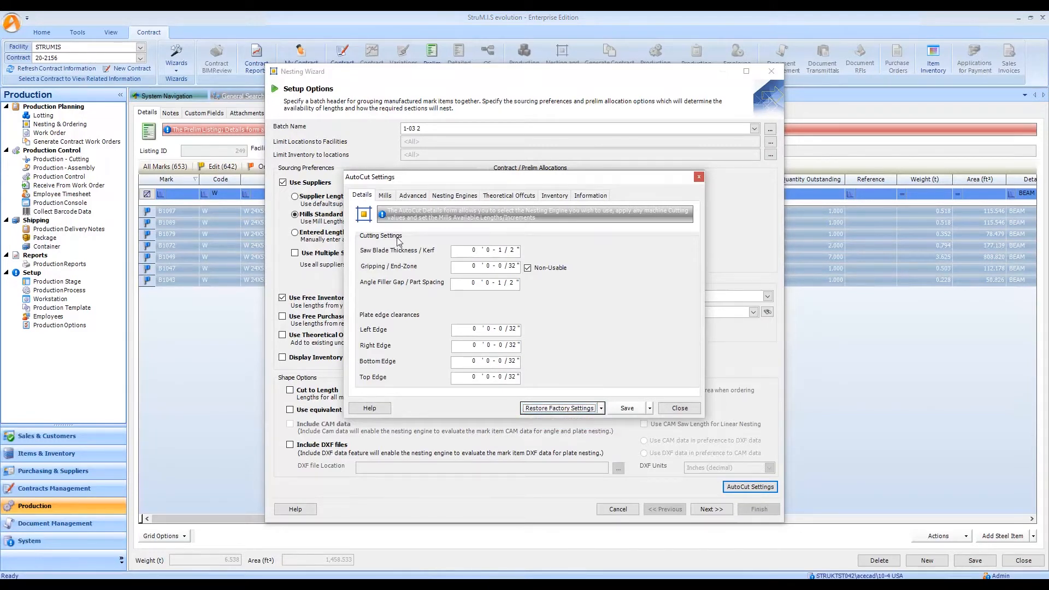
left_click(385, 197)
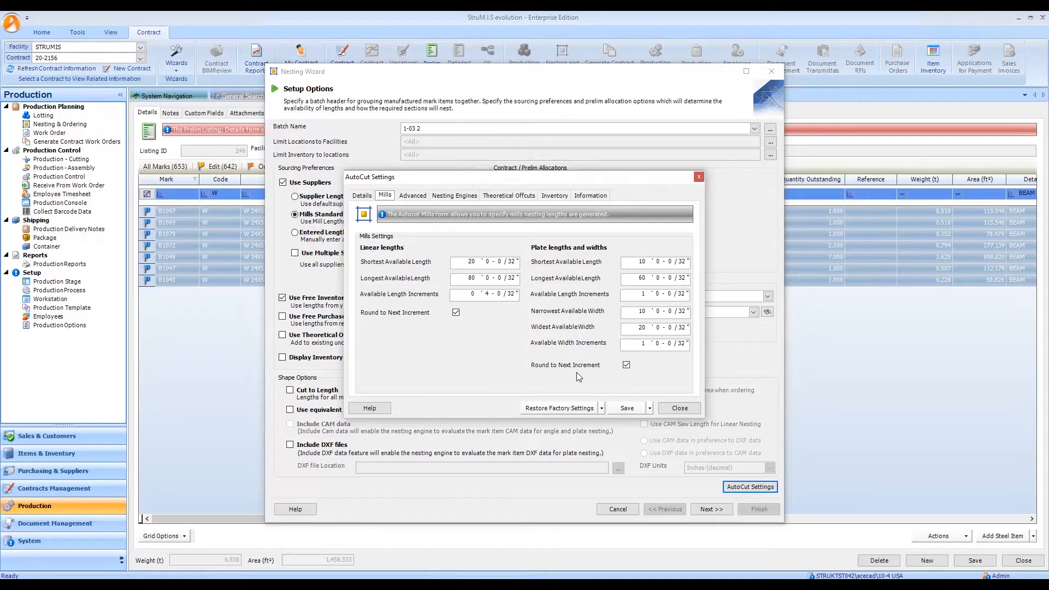
left_click(669, 411)
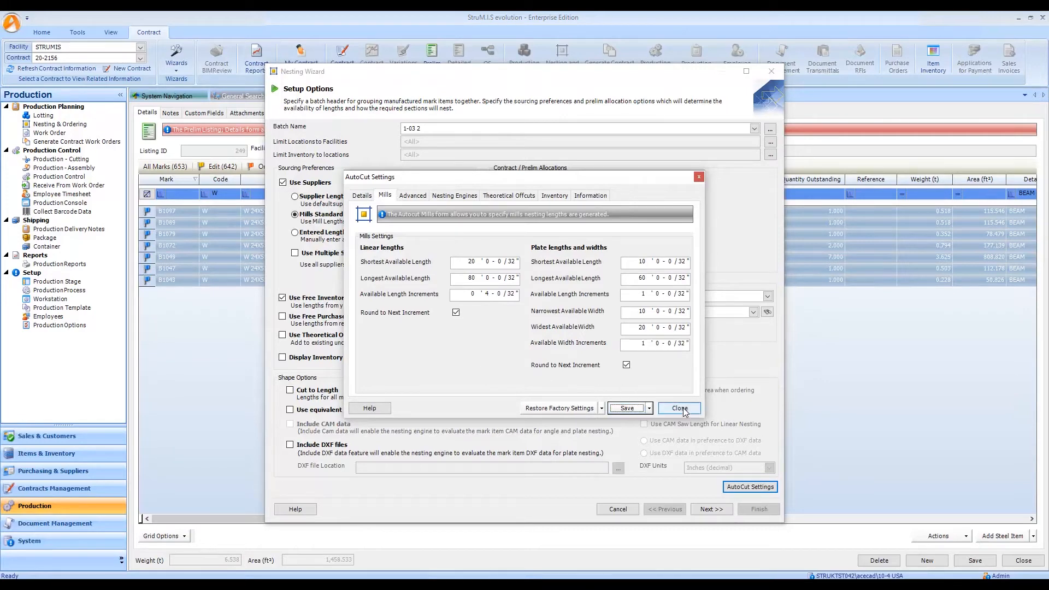
left_click(718, 509)
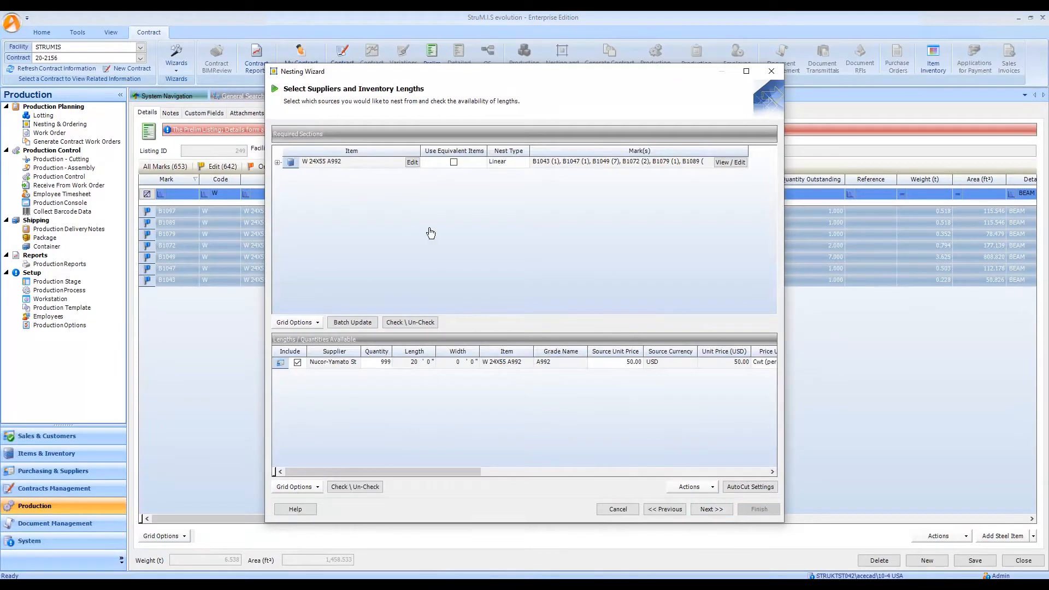
left_click(720, 509)
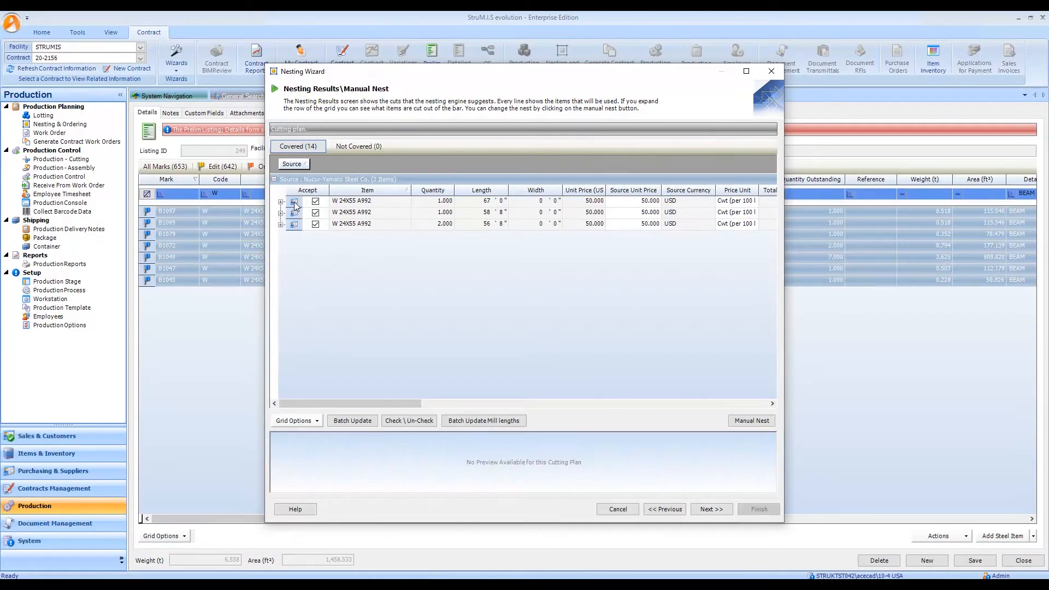
Expand all covered nesting results and examine the cutting plan previews of the three W 24X55 A992 bar lines
left_click(298, 421)
left_click(324, 272)
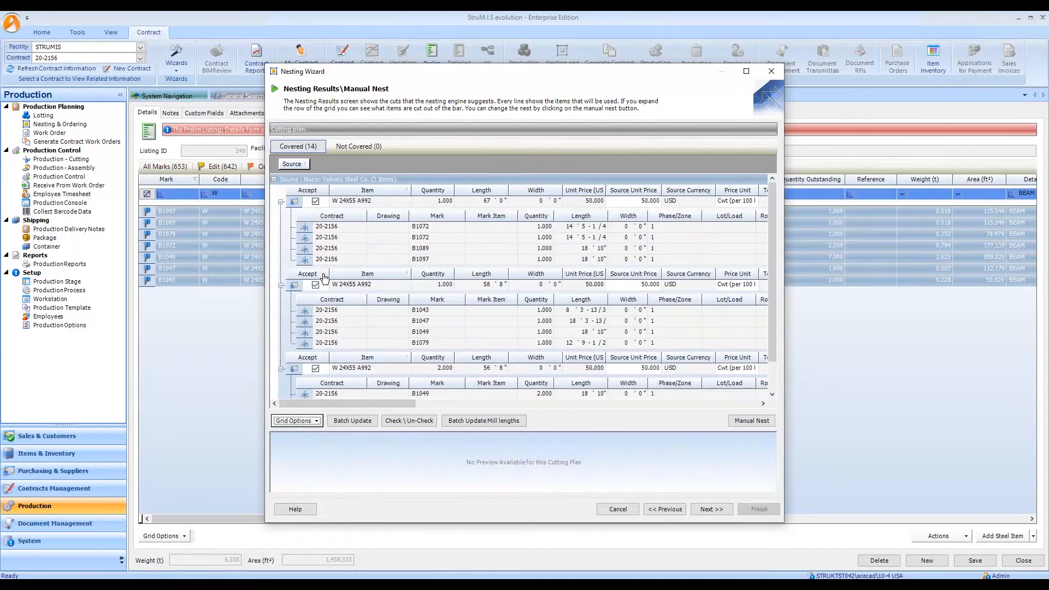
left_click(308, 229)
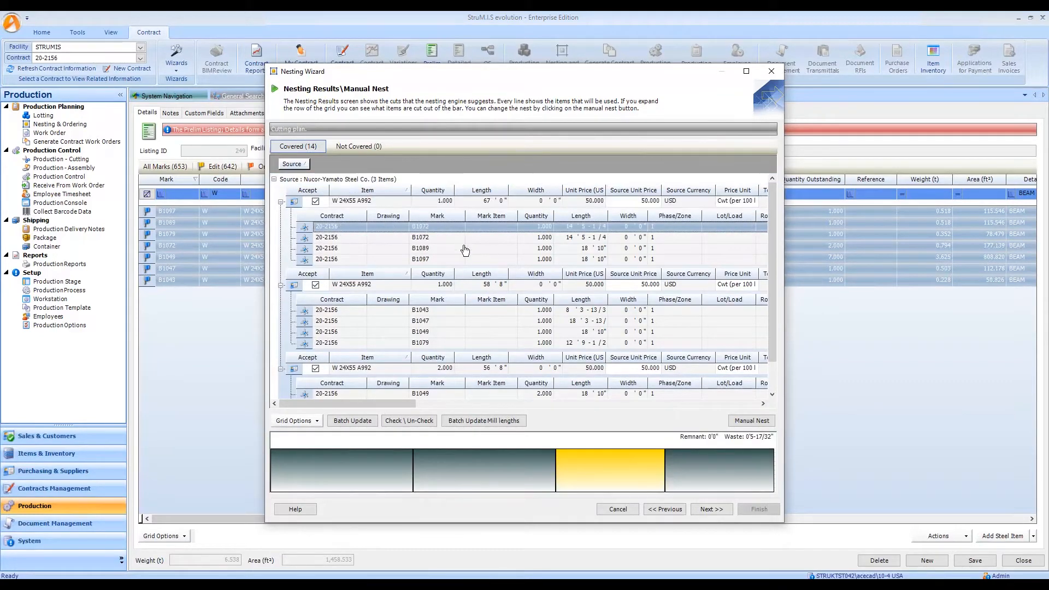
scroll(419, 320, "down", 2)
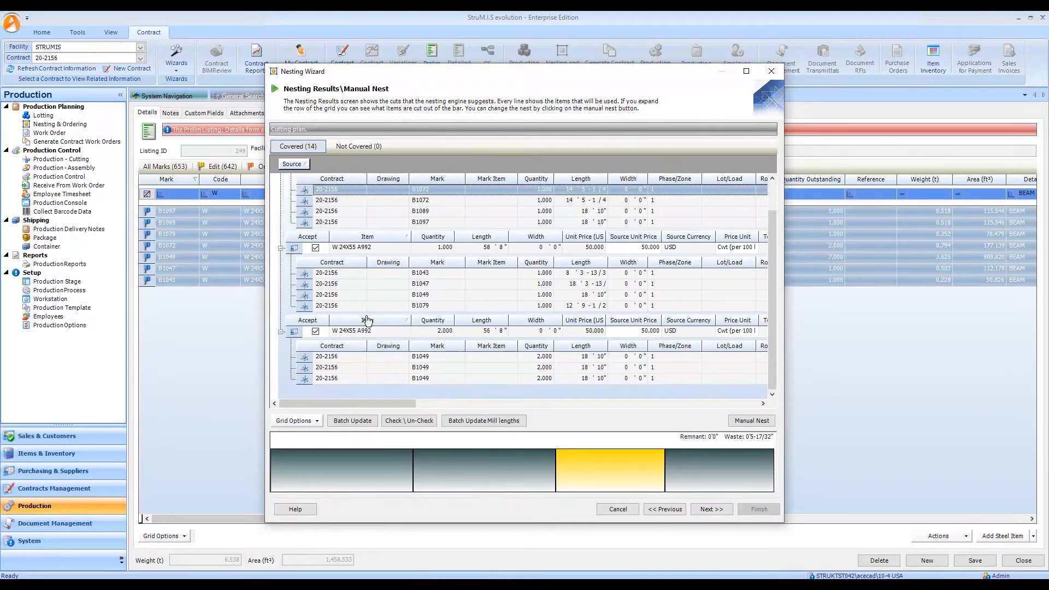
left_click(305, 358)
left_click(306, 367)
left_click(302, 378)
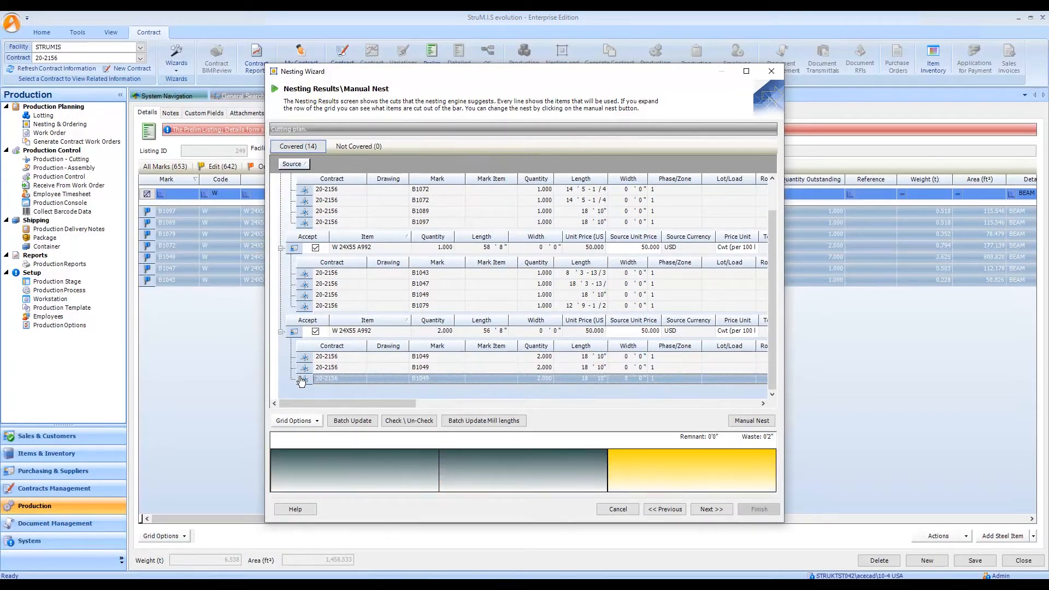
left_click(303, 274)
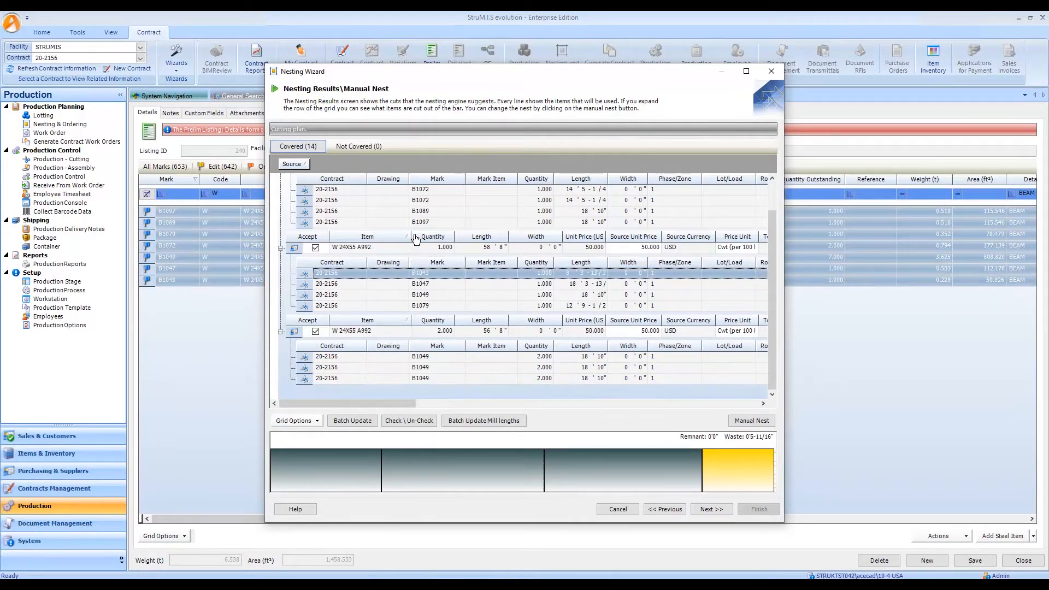
left_click(306, 190)
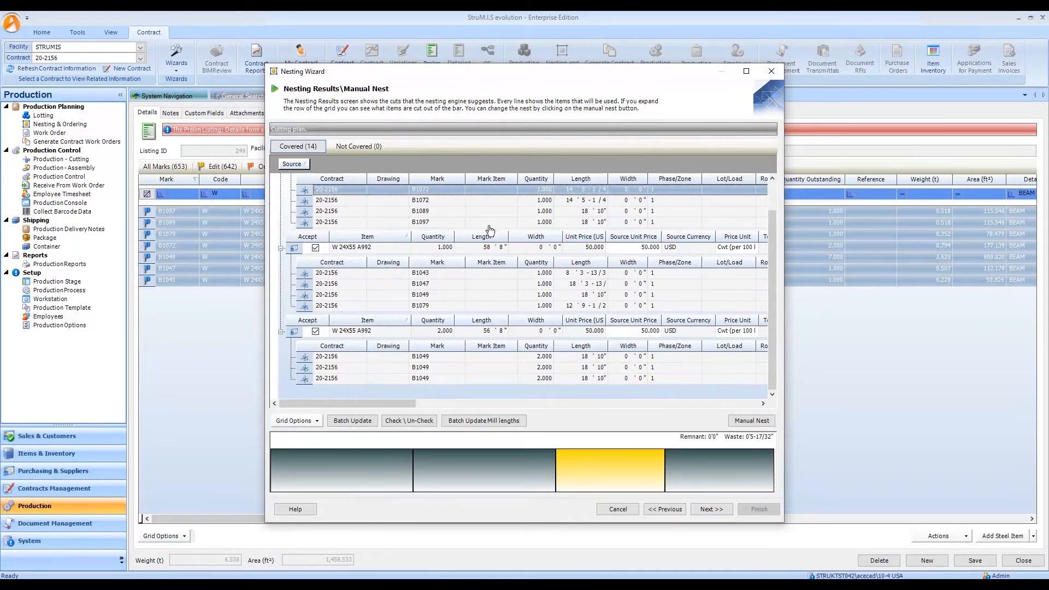
scroll(490, 230, "up", 1)
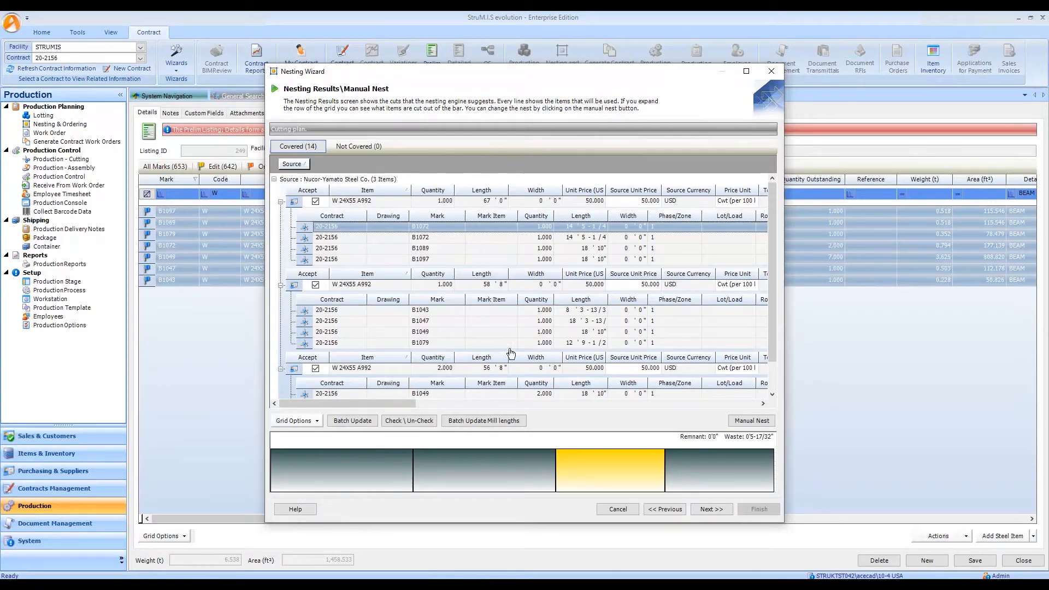
Accept the nesting results and assign roll reference R3, dated 01/07/2020, to W 24X55 A992 from Nucor-Yamato Steel Co
left_click(710, 509)
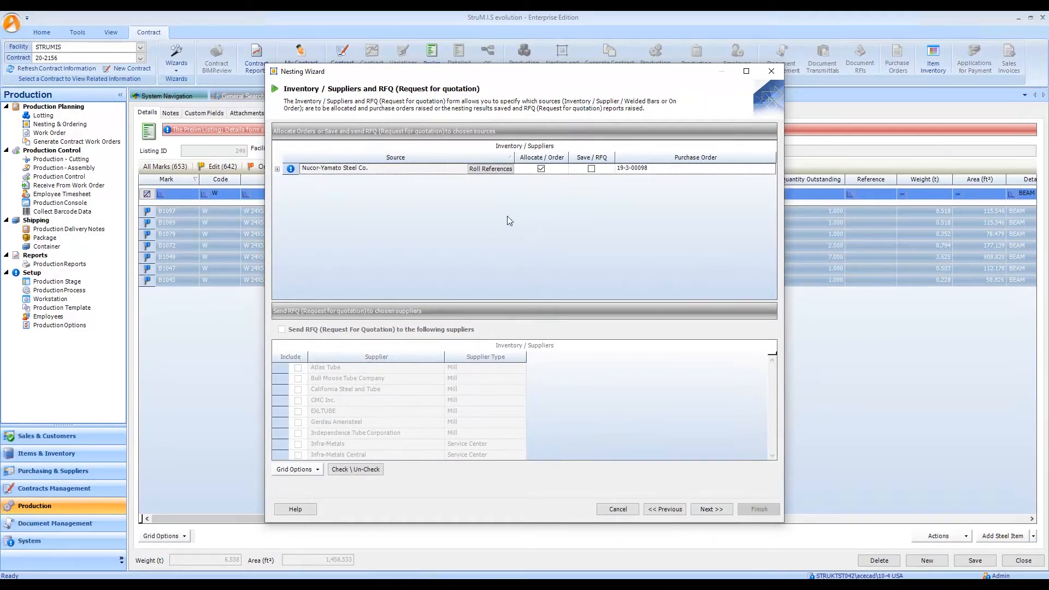
left_click(490, 169)
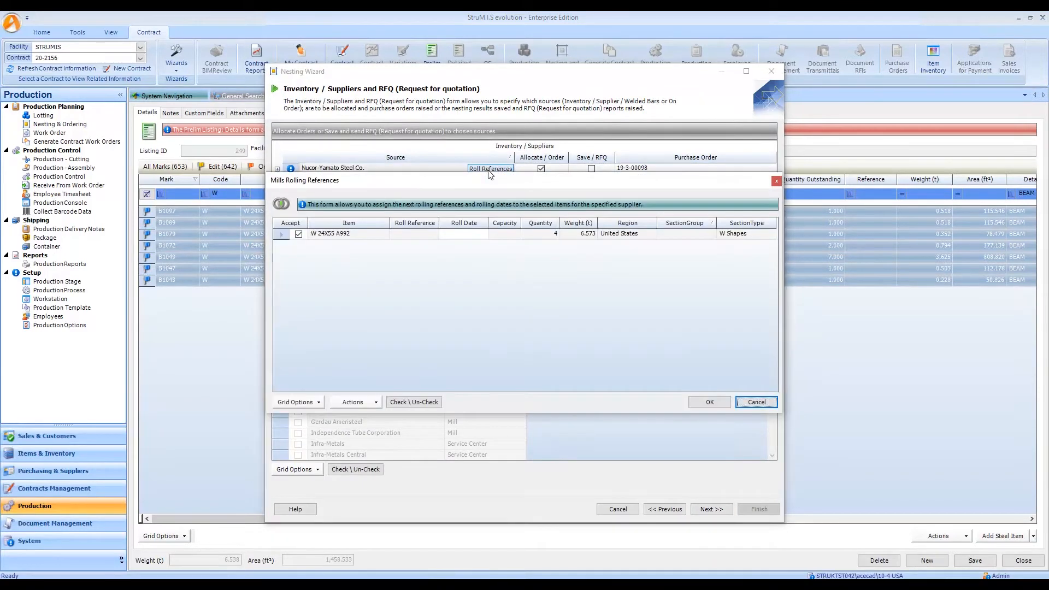
left_click(435, 236)
left_click(434, 235)
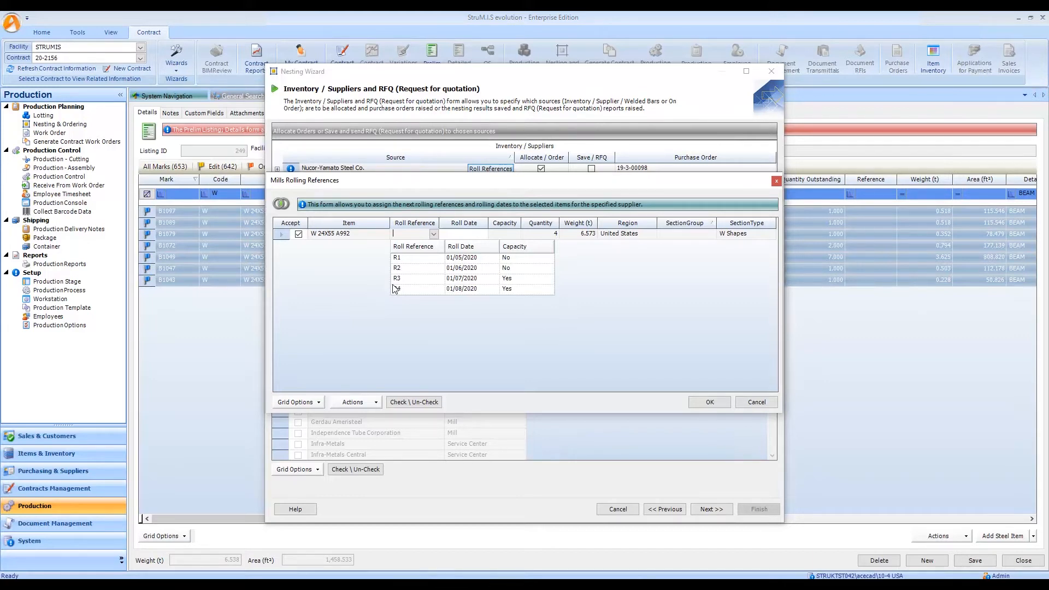
left_click(472, 280)
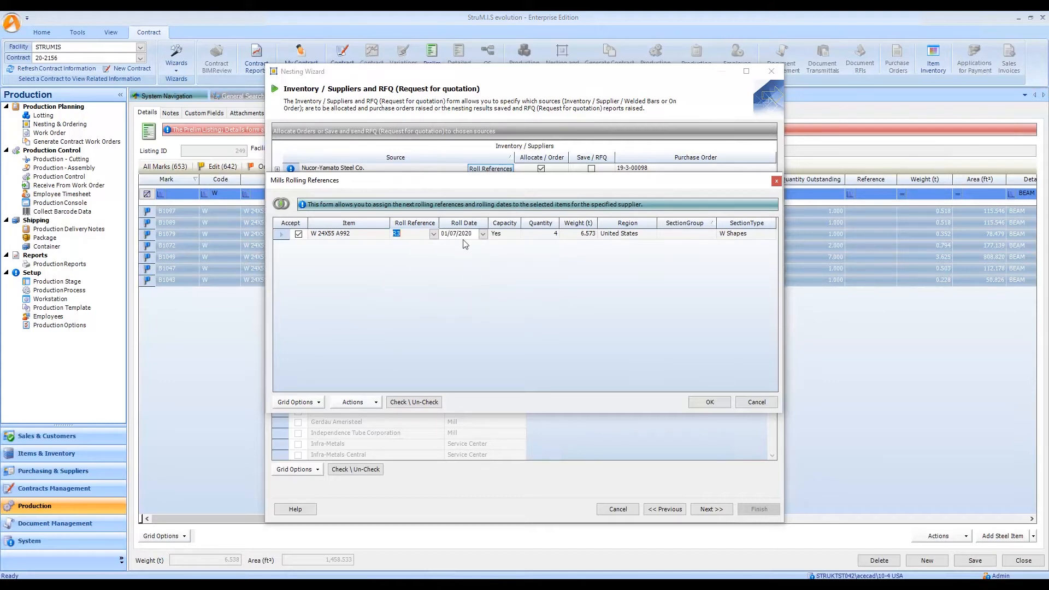
left_click(721, 402)
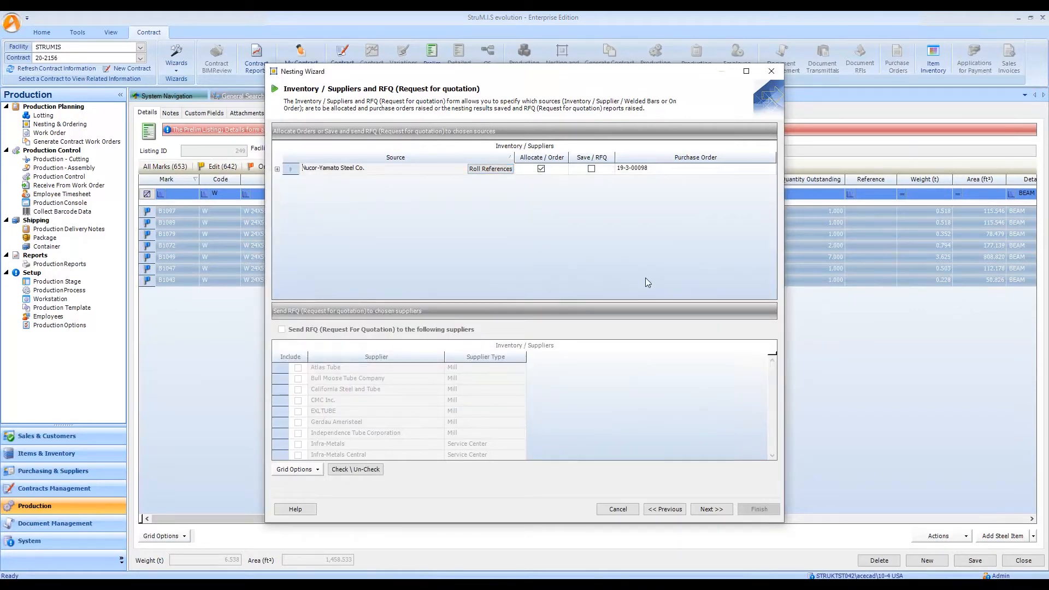
Set the Nucor-Yamato Steel Co. allocation to a new purchase order, and finish the nesting wizard with purchase order viewing enabled
left_click(771, 169)
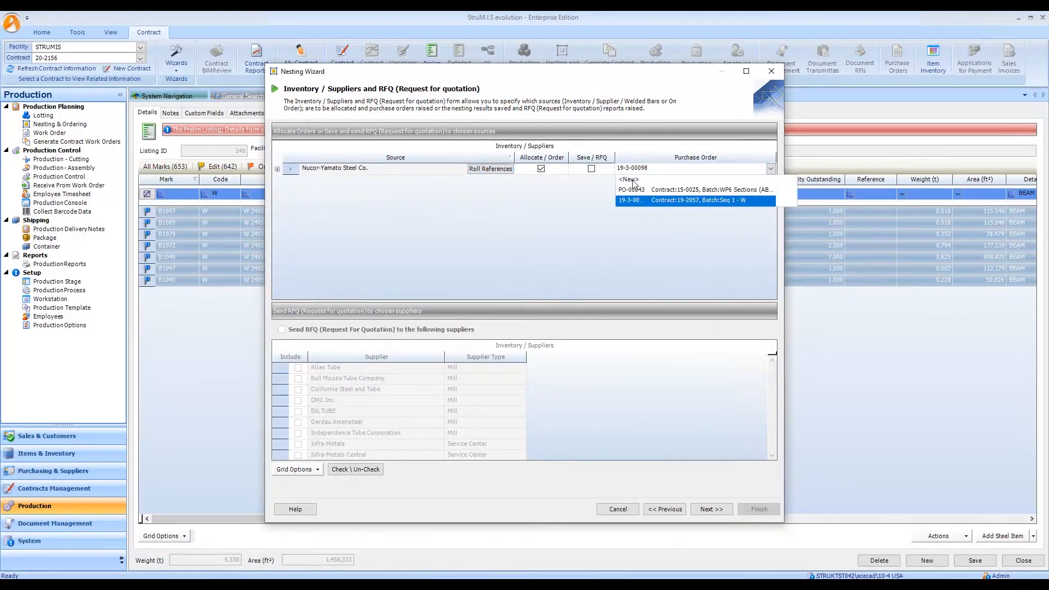
left_click(659, 179)
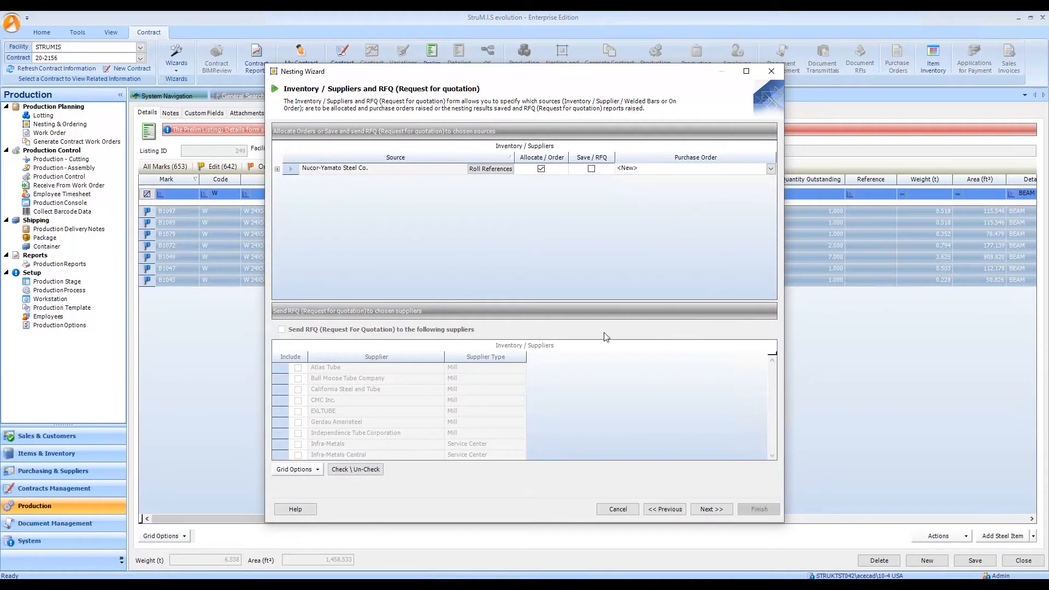
left_click(713, 510)
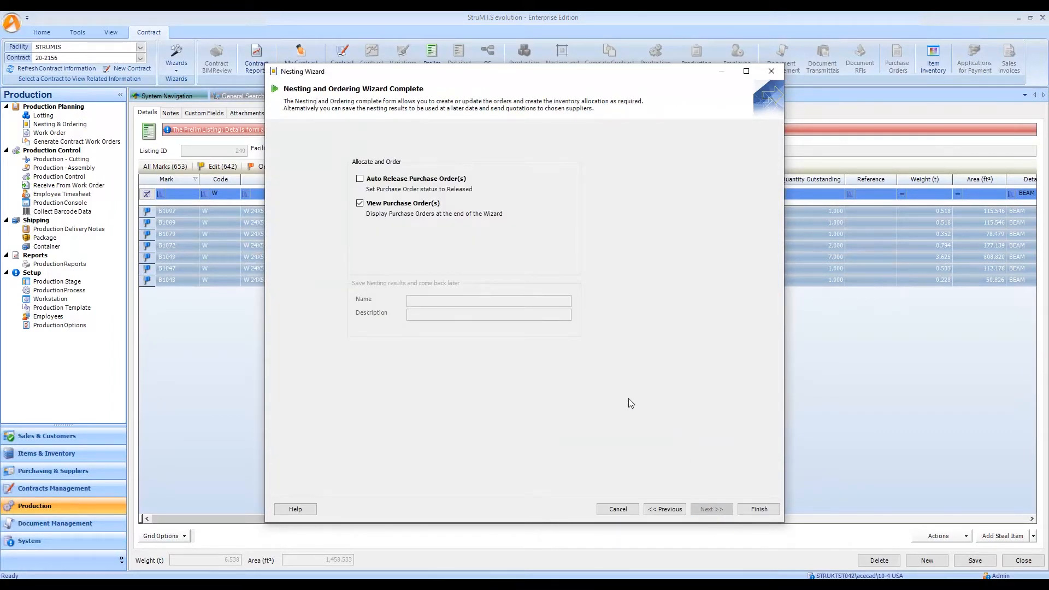
left_click(761, 508)
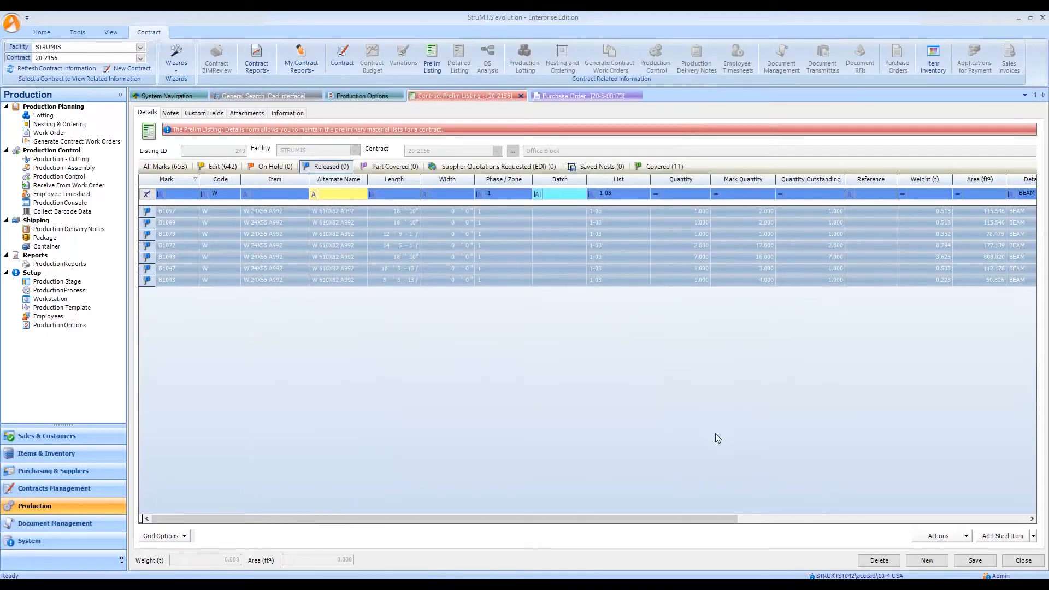
View the new purchase order's lines and check the steel item details of the two-piece W 24X55 A992 line
mouse_move(574, 97)
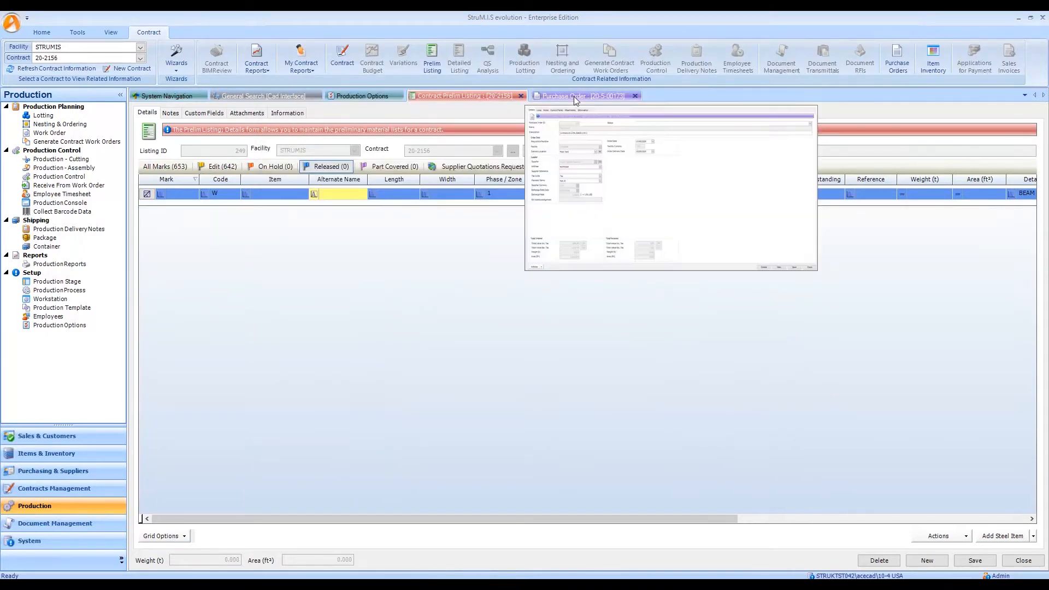
left_click(578, 98)
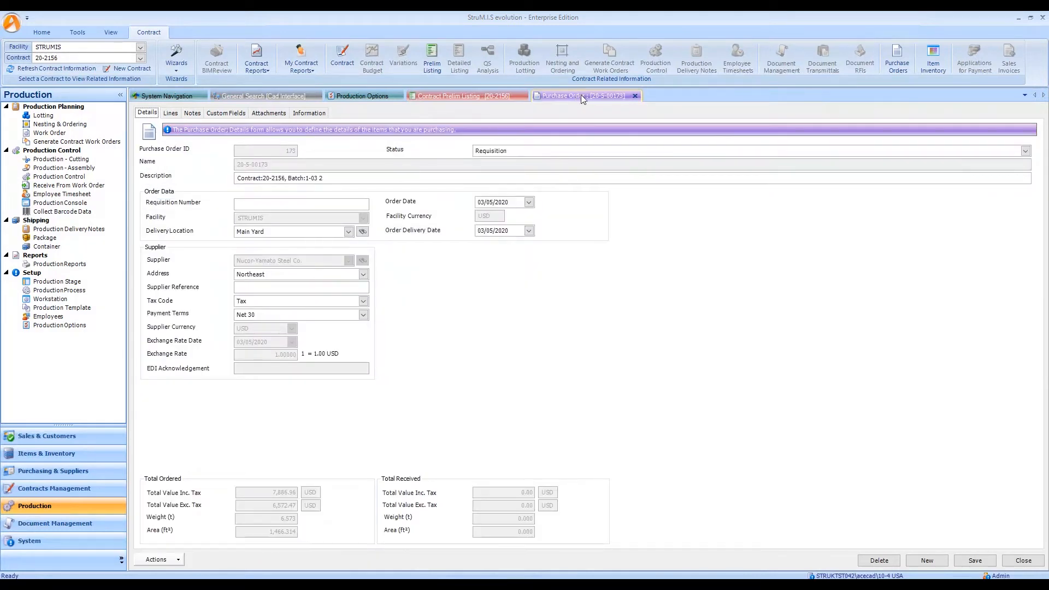
left_click(170, 114)
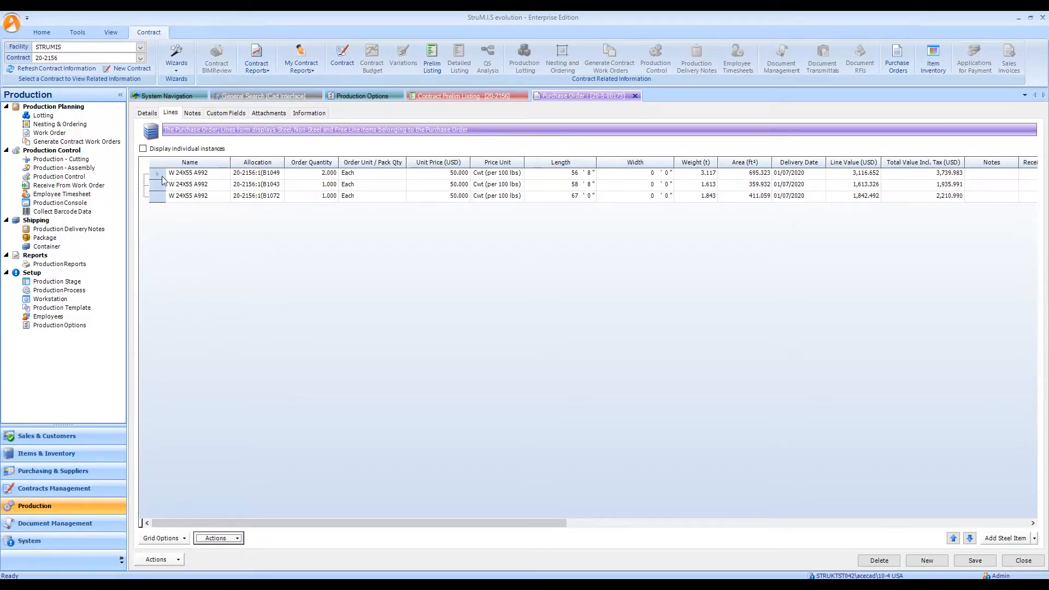
double_click(574, 177)
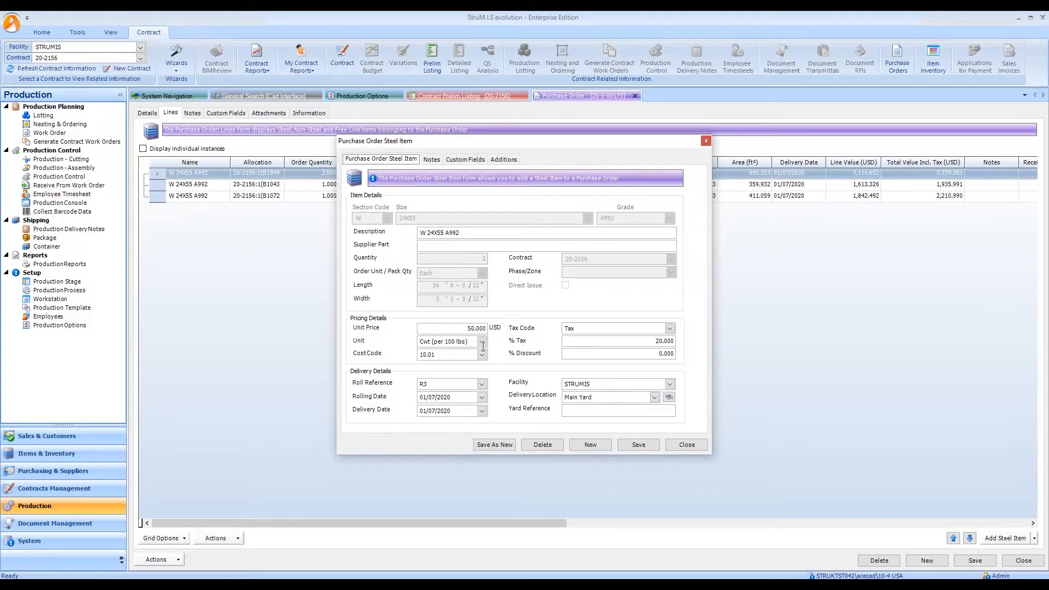
left_click(687, 445)
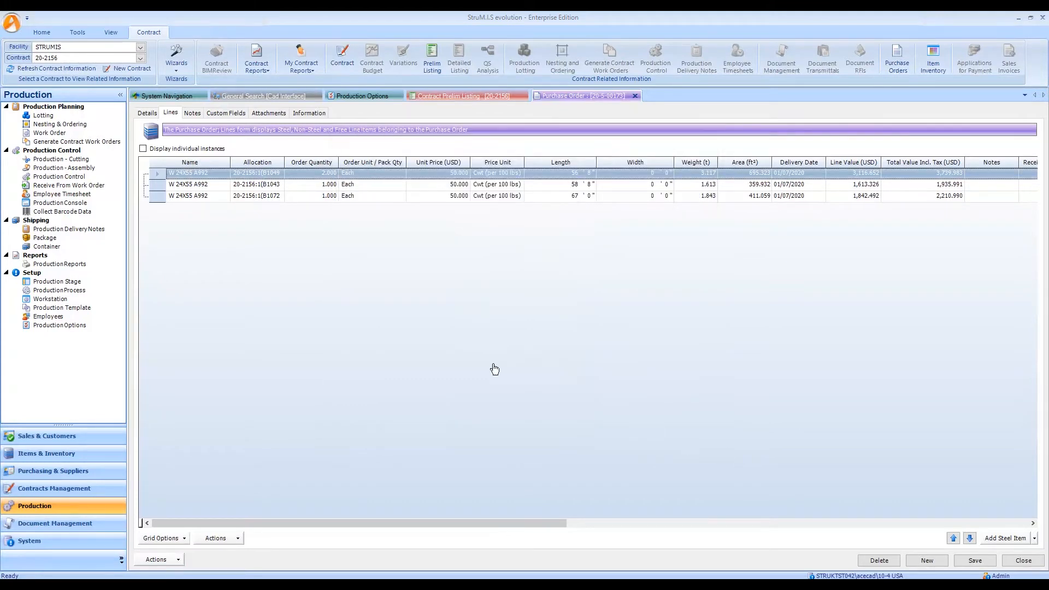
Batch update the pricing information of all three W 24X55 A992 purchase order lines, applying the item supplier pricing
left_click(161, 195, "shift")
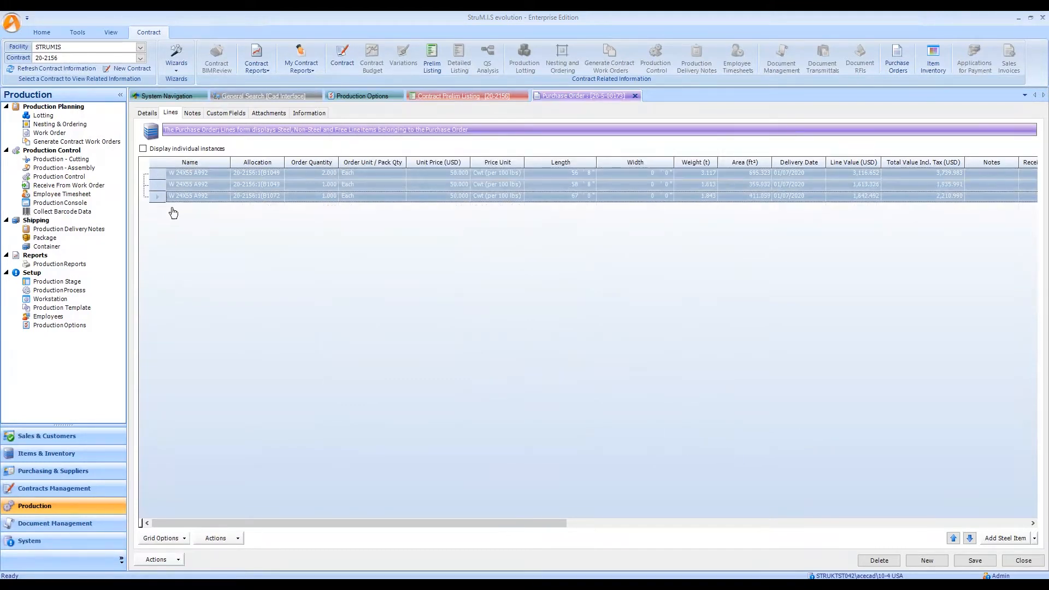
left_click(239, 542)
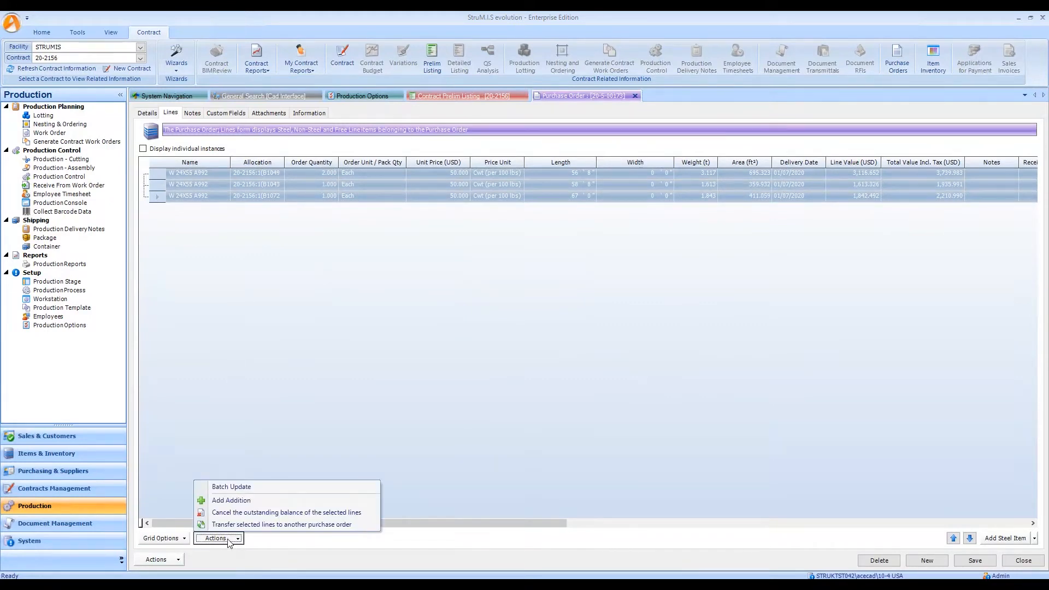
left_click(266, 484)
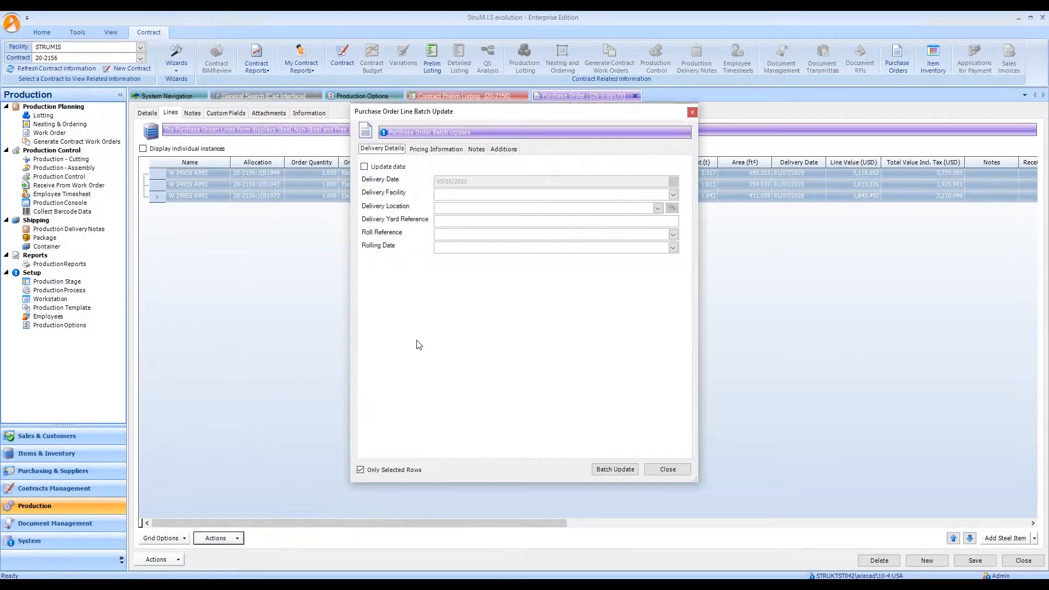
left_click_drag(499, 112, 660, 131)
left_click(591, 159)
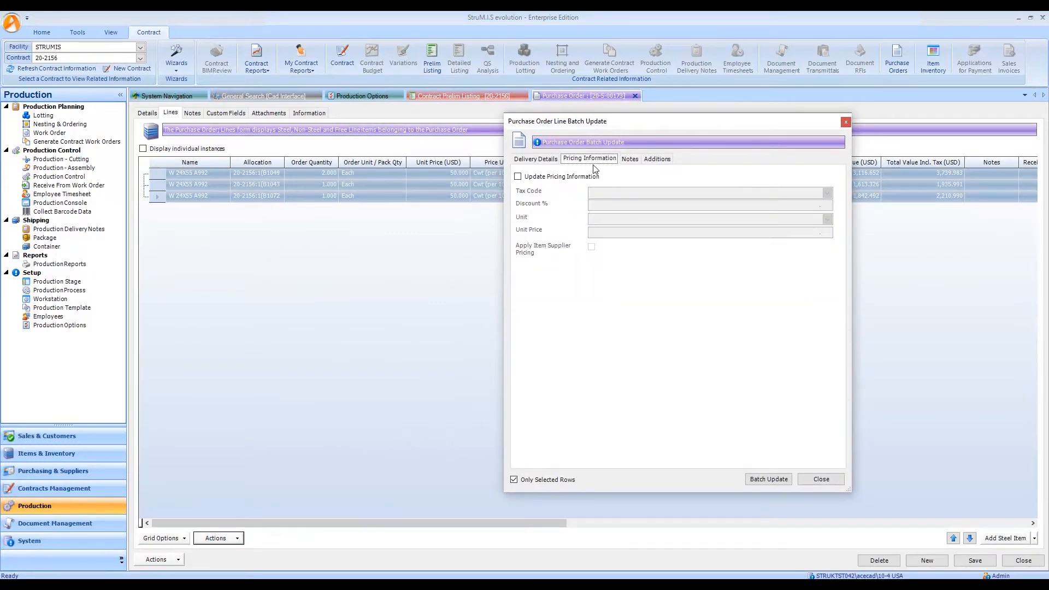
left_click(518, 177)
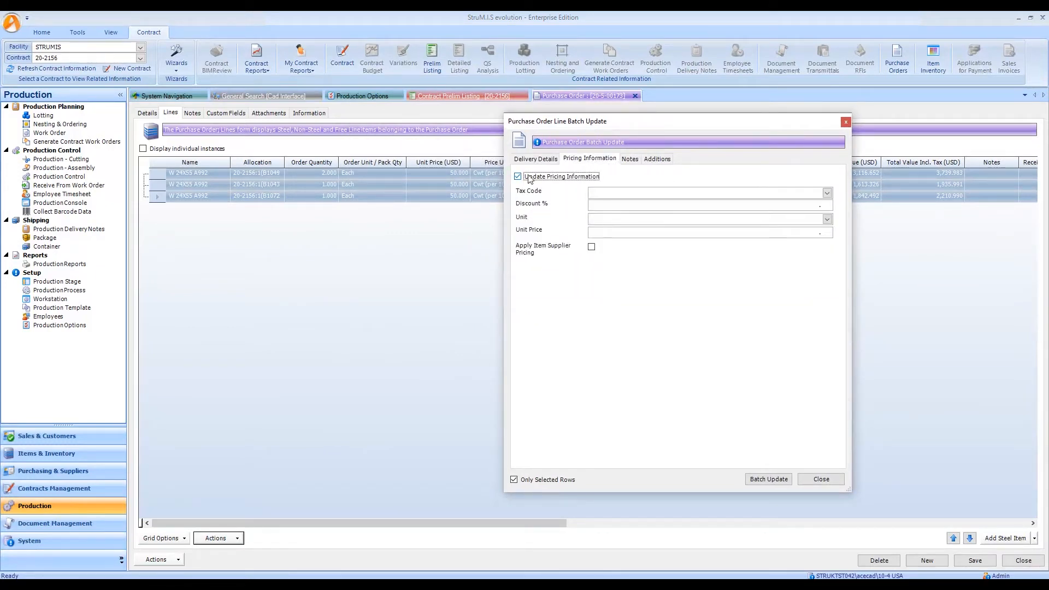
left_click(659, 220)
left_click(659, 221)
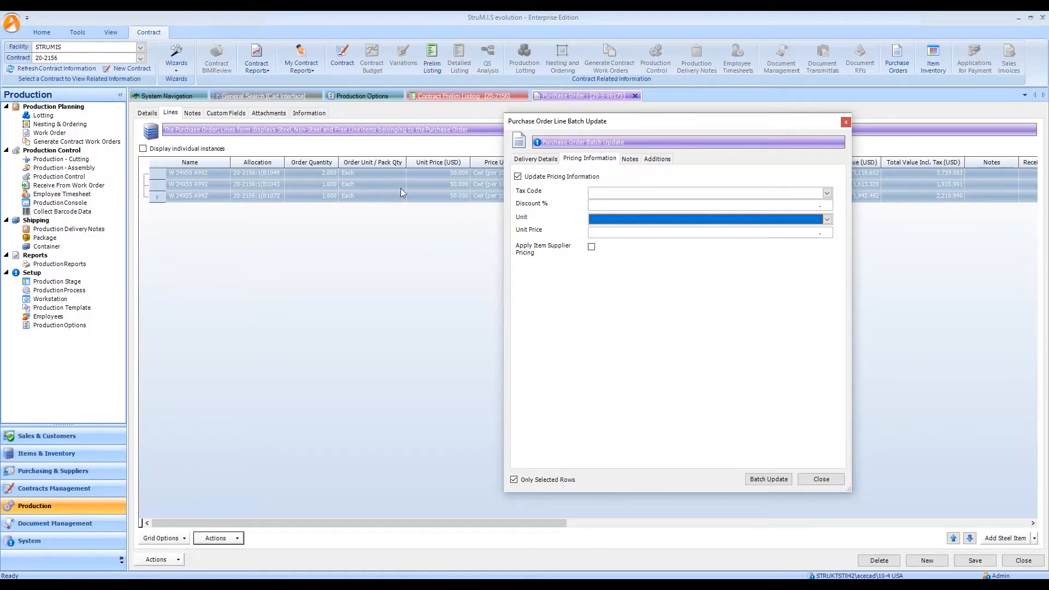
left_click(592, 246)
left_click(768, 479)
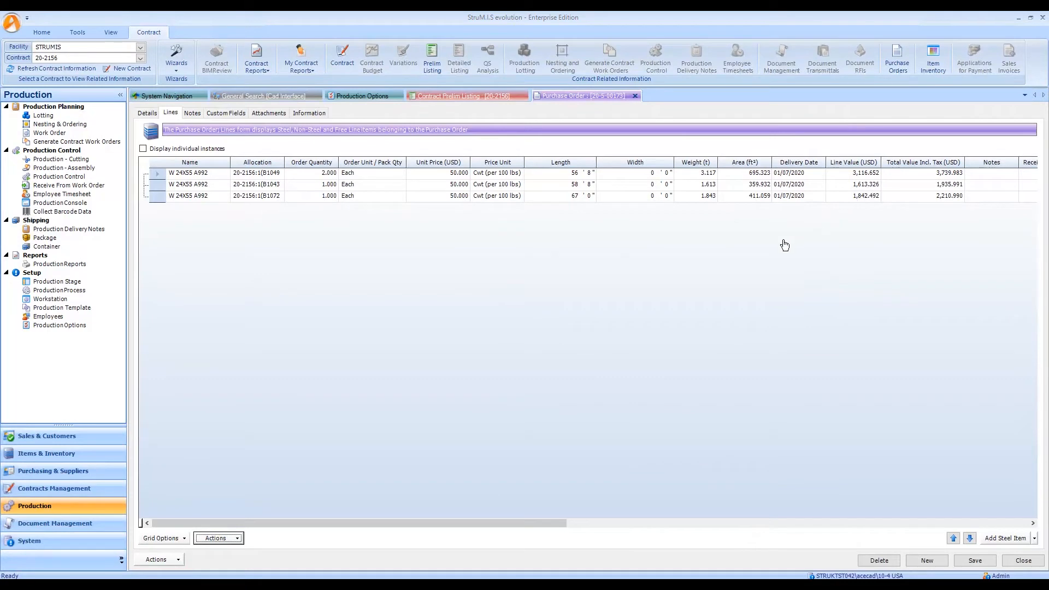
Display the order lines as individual instances and check the options for transferring the second W 24X55 A992 line to another purchase order
left_click(145, 150)
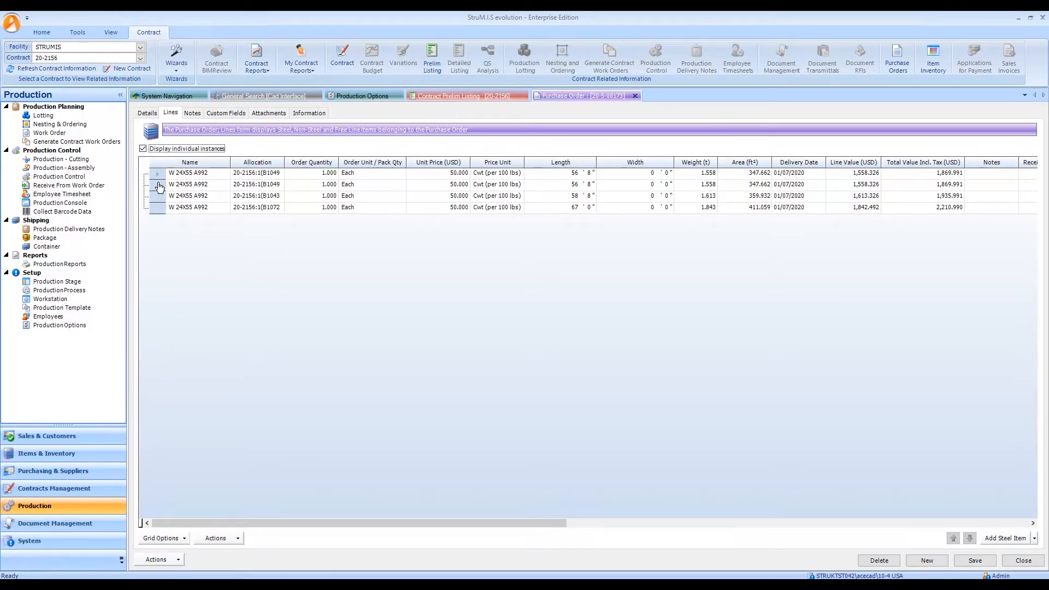
left_click(198, 187)
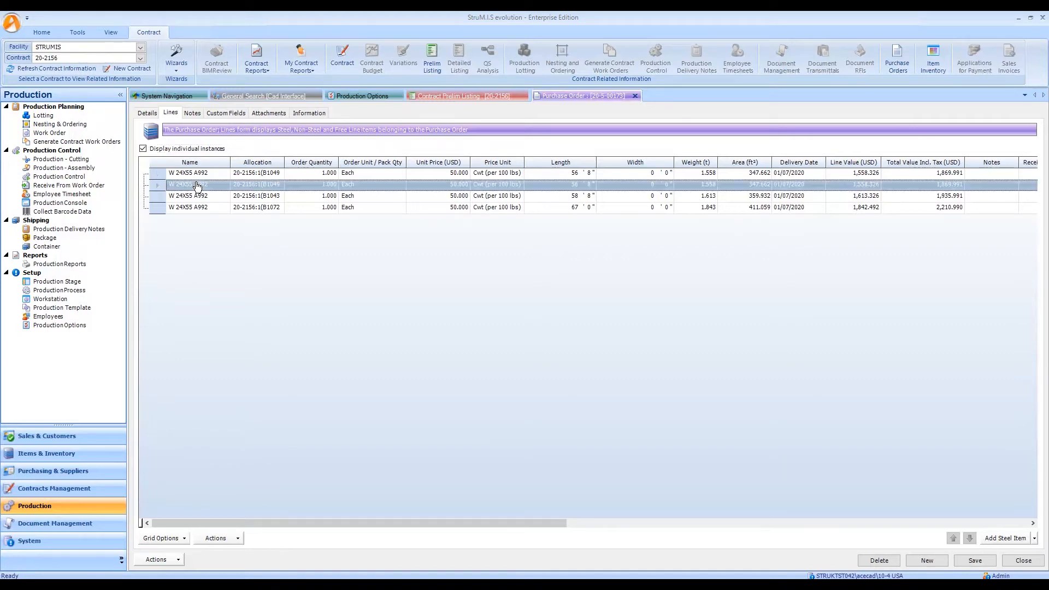
right_click(198, 187)
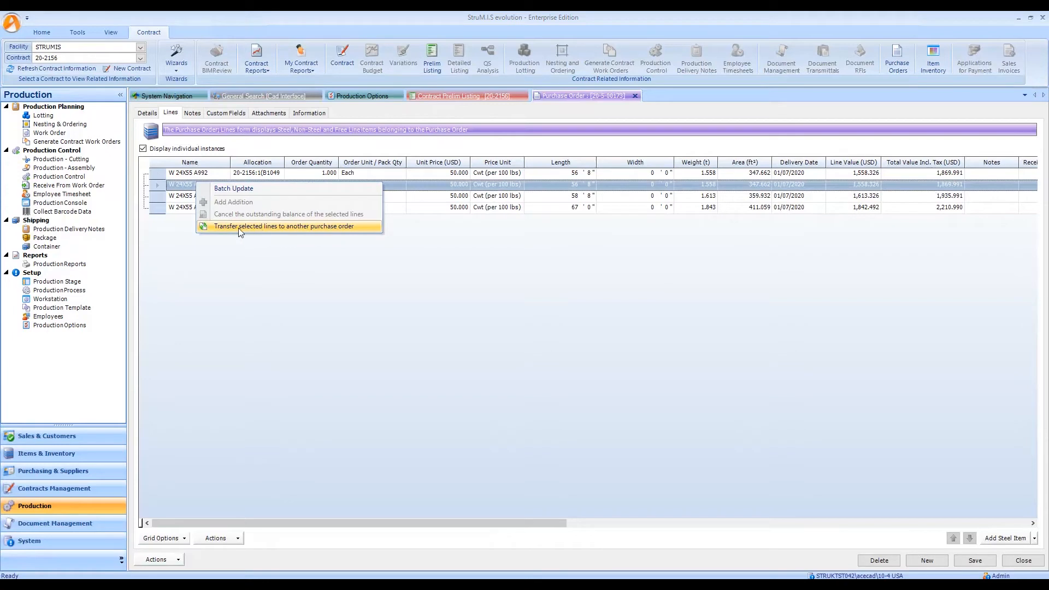
left_click(334, 232)
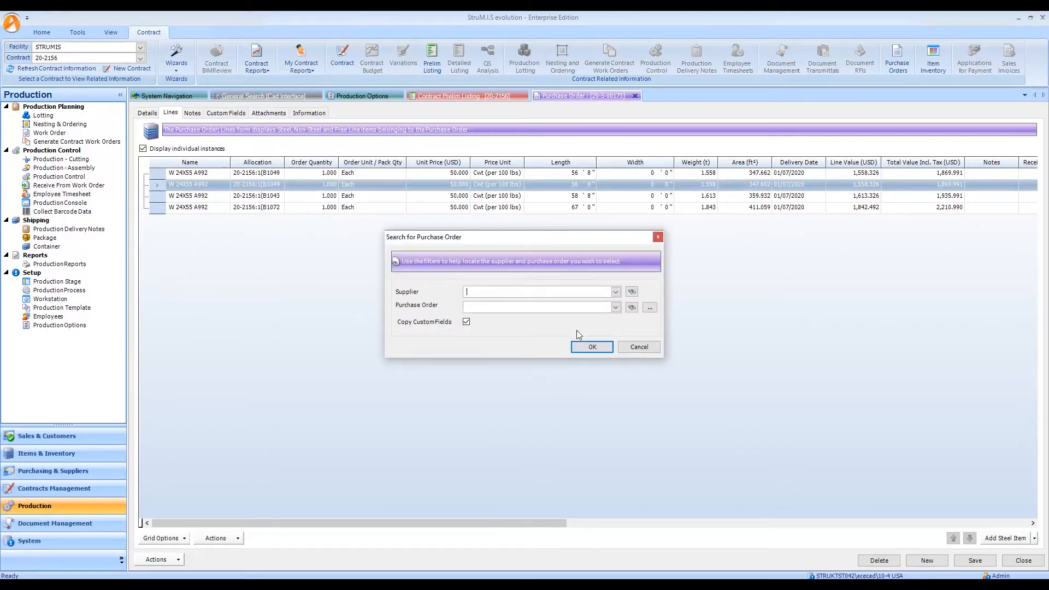
left_click(615, 292)
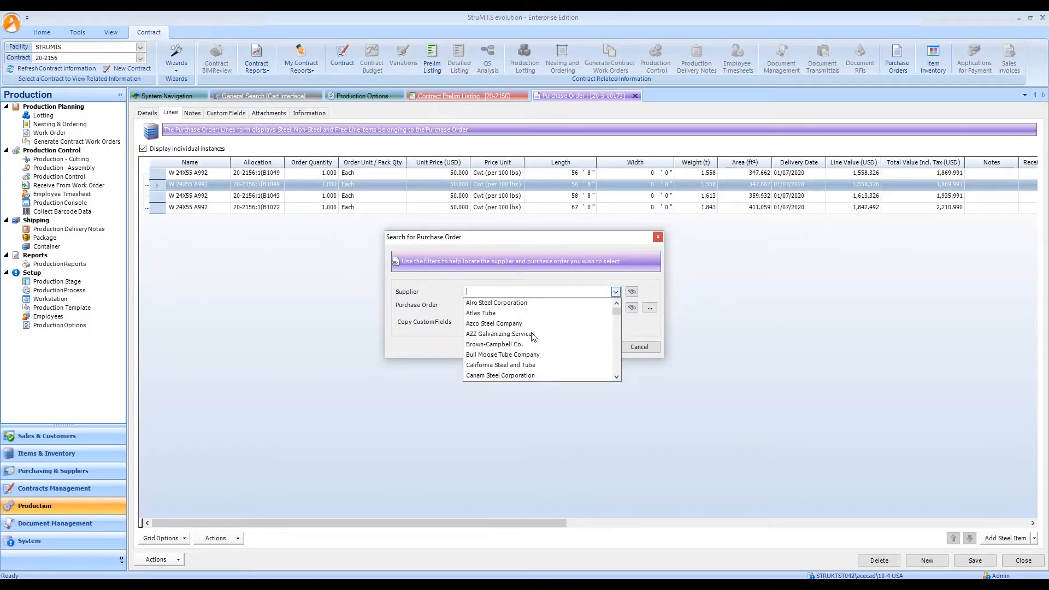
left_click(429, 285)
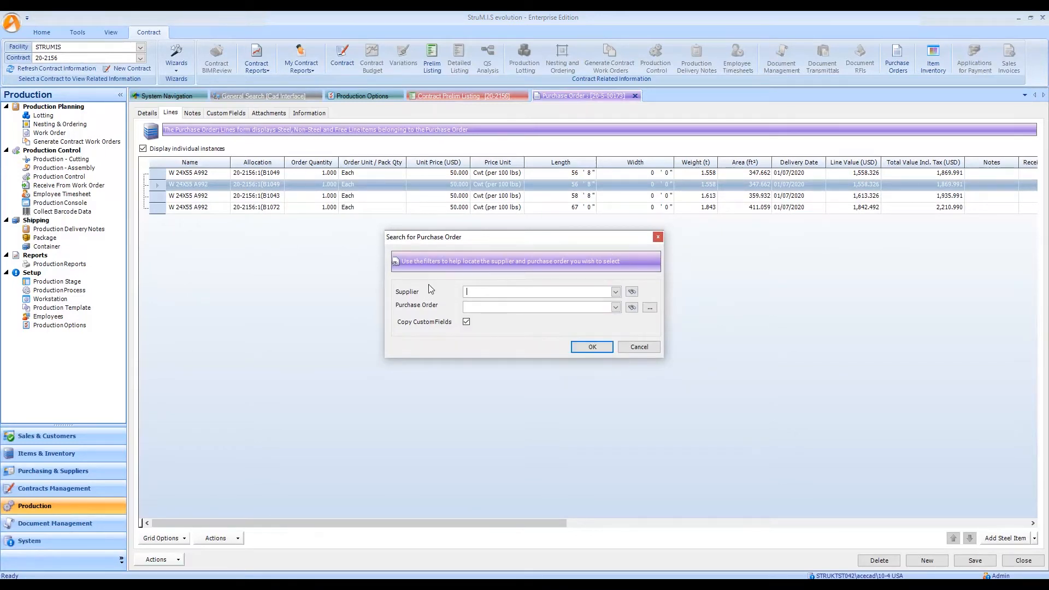
left_click(628, 350)
left_click(640, 353)
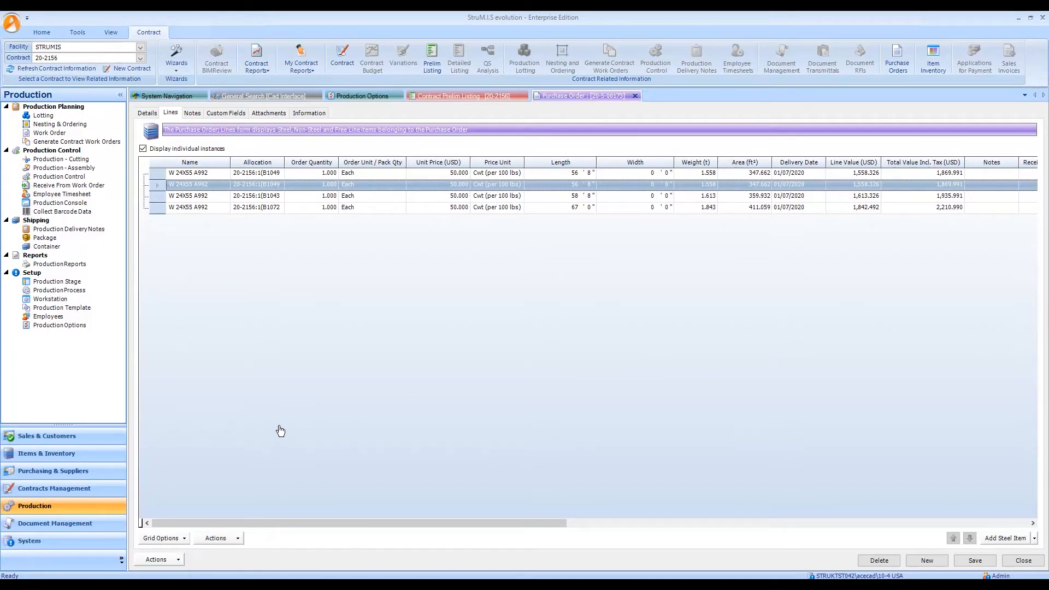
Check the report and output options available for the purchase order
left_click(162, 561)
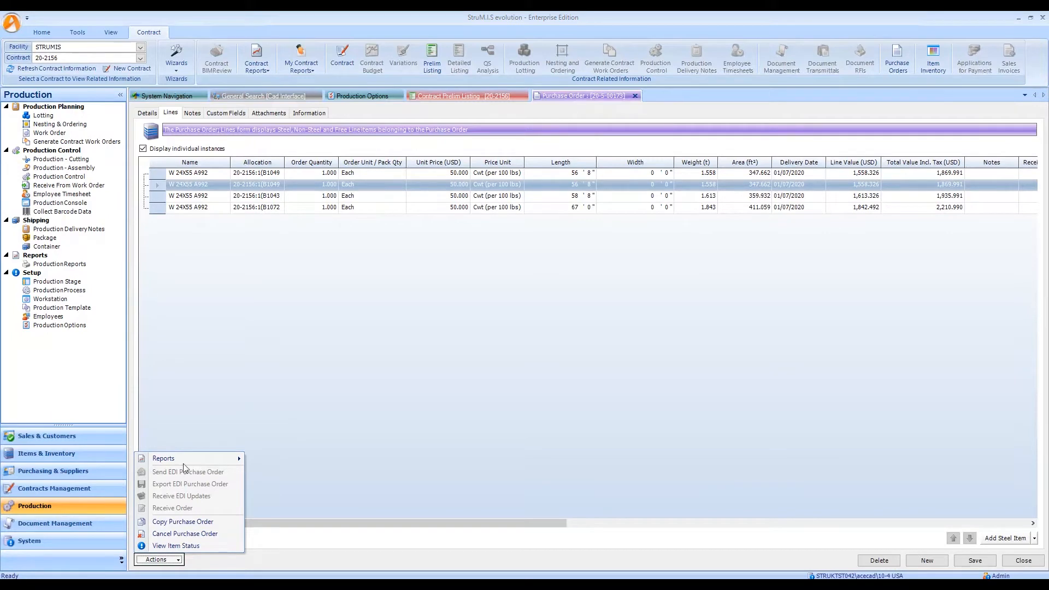
mouse_move(187, 458)
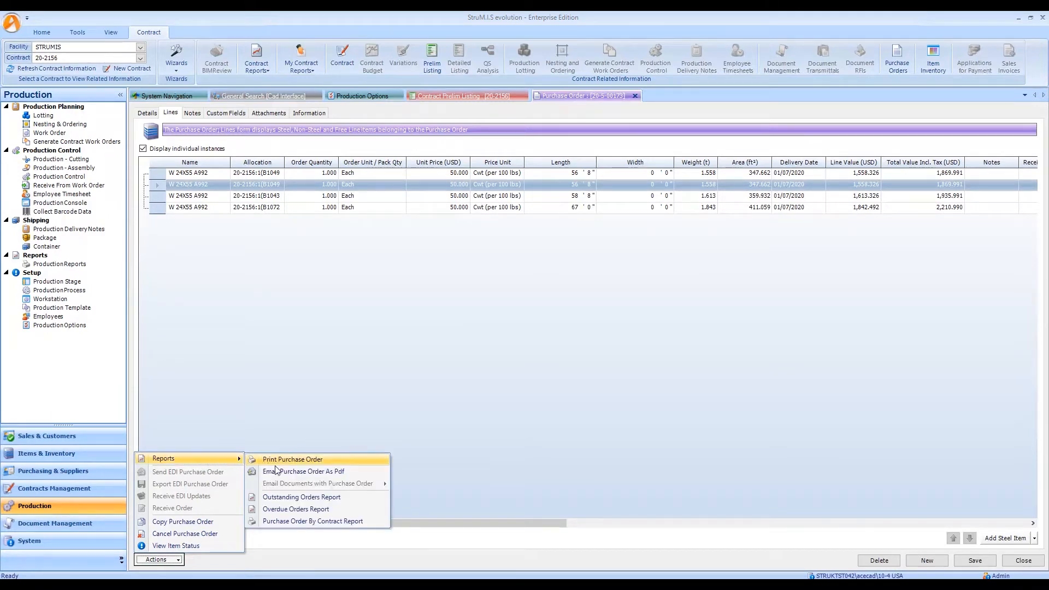
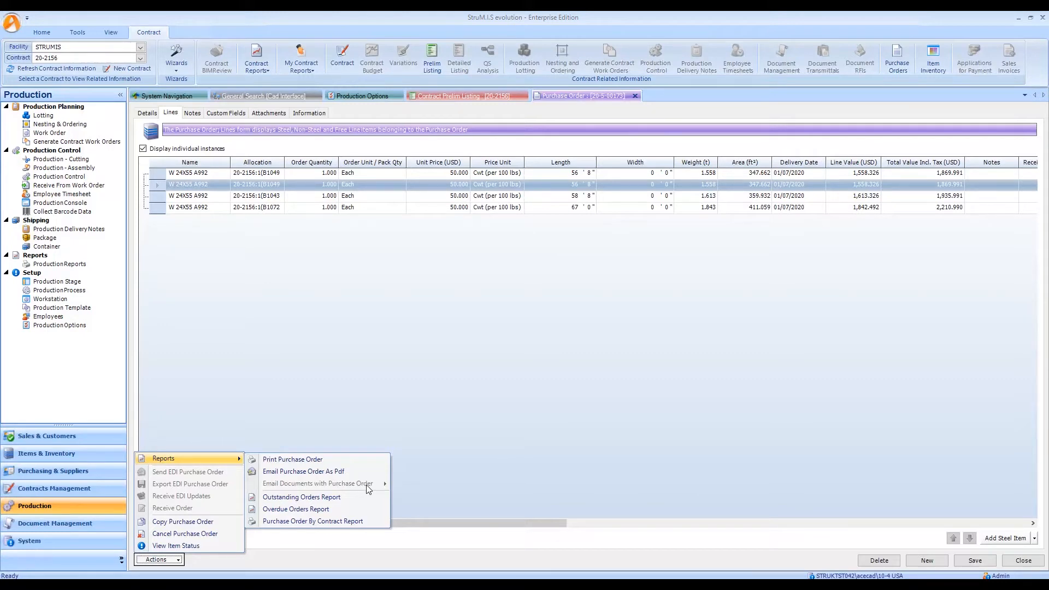
left_click(468, 404)
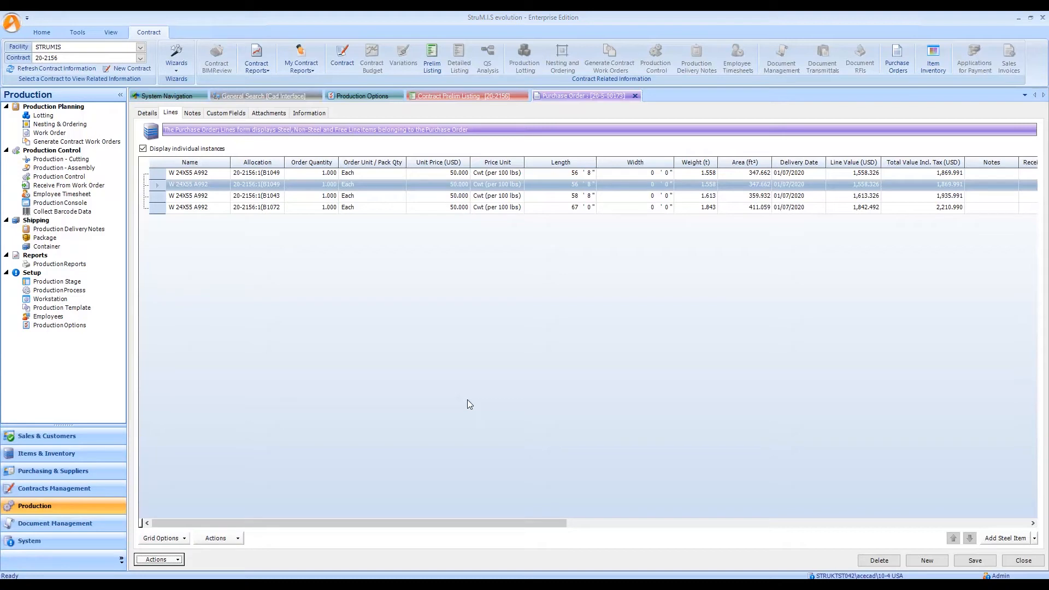
Save the purchase order and close all open forms
left_click(975, 561)
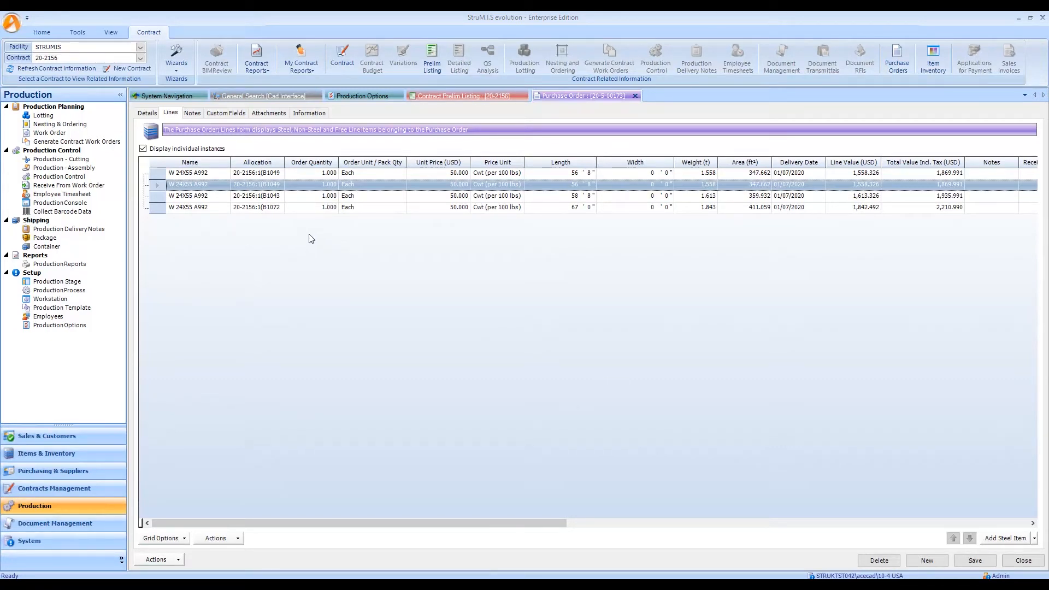
left_click(12, 24)
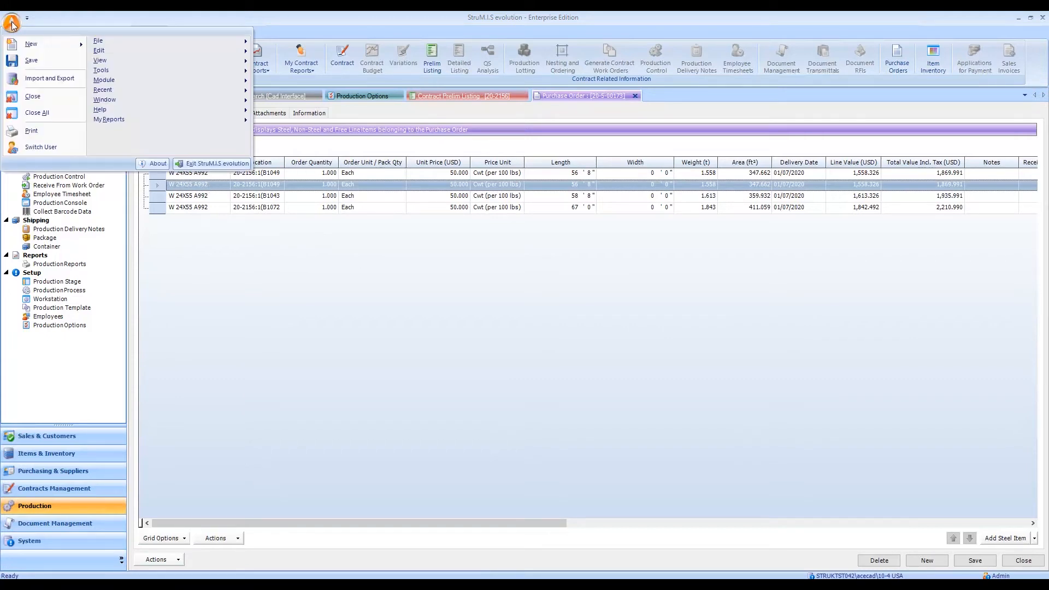
left_click(38, 111)
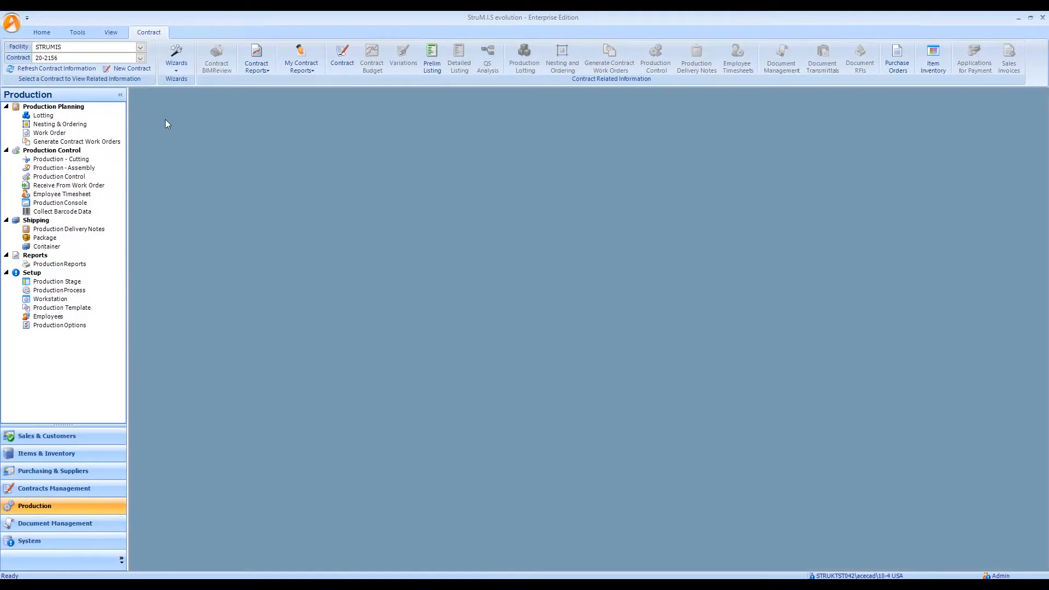
Switch to contract 20-2155-B and start a detailed listing import for that contract
left_click(140, 58)
left_click(50, 90)
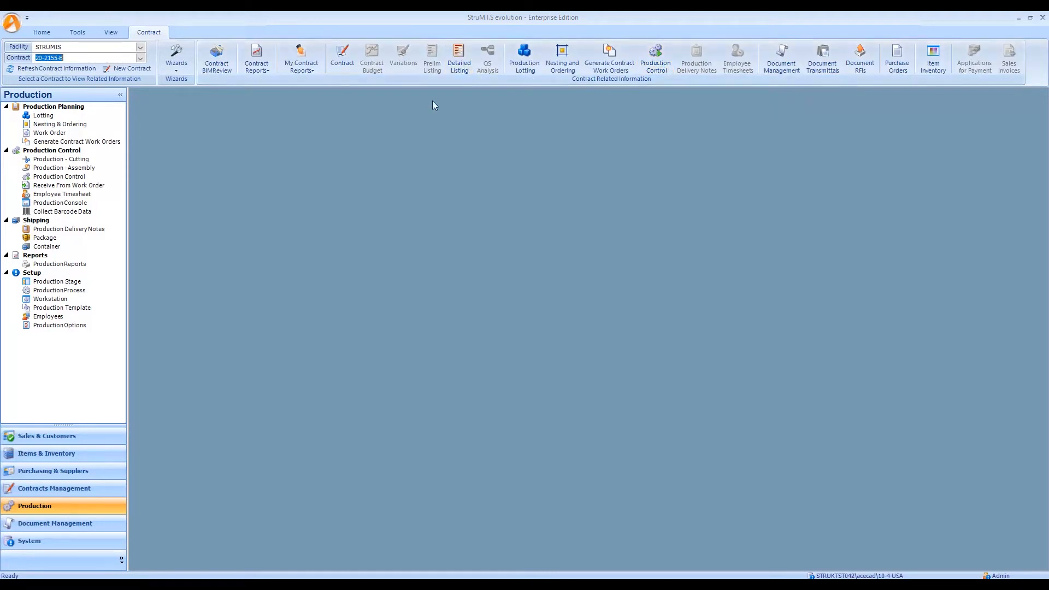
left_click(175, 58)
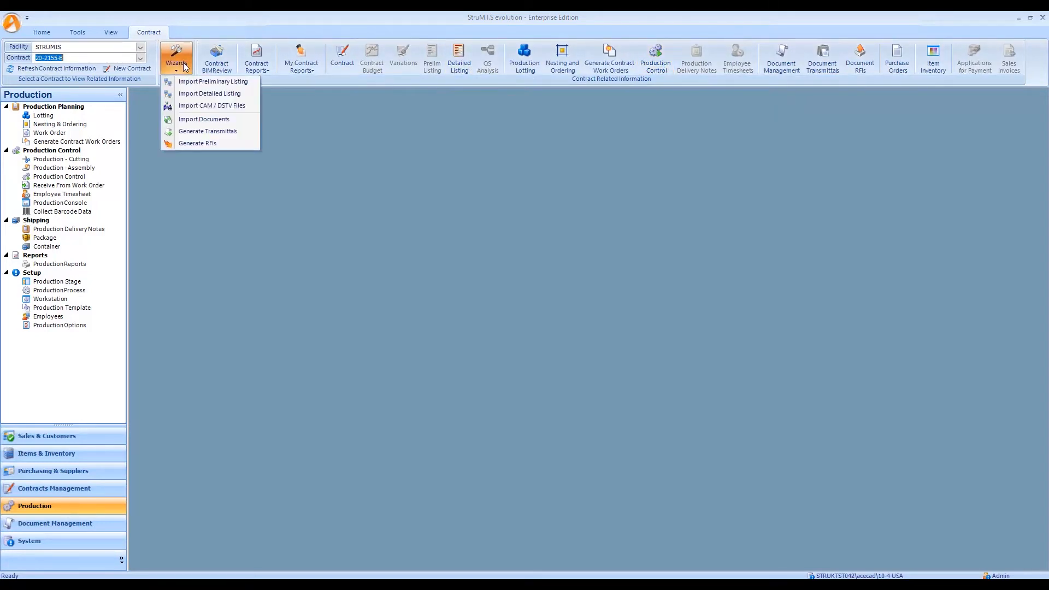
left_click(198, 94)
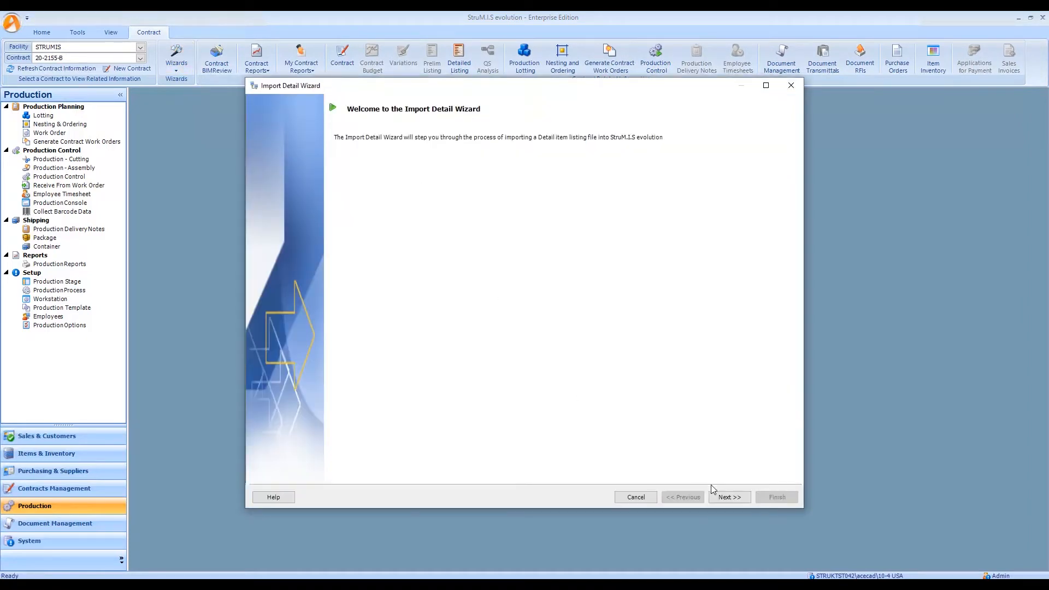
left_click(730, 497)
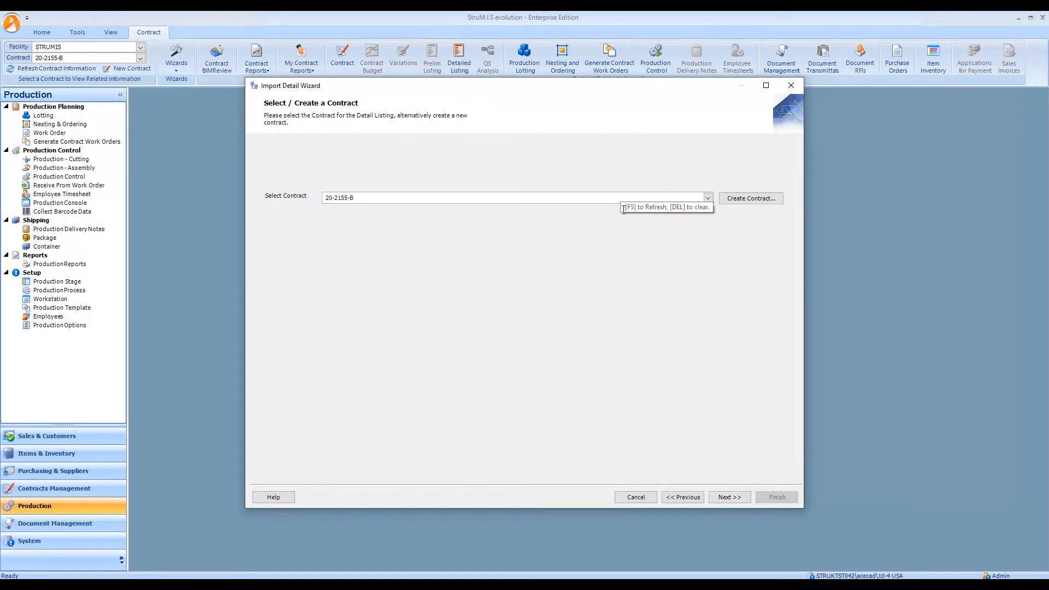
left_click(726, 496)
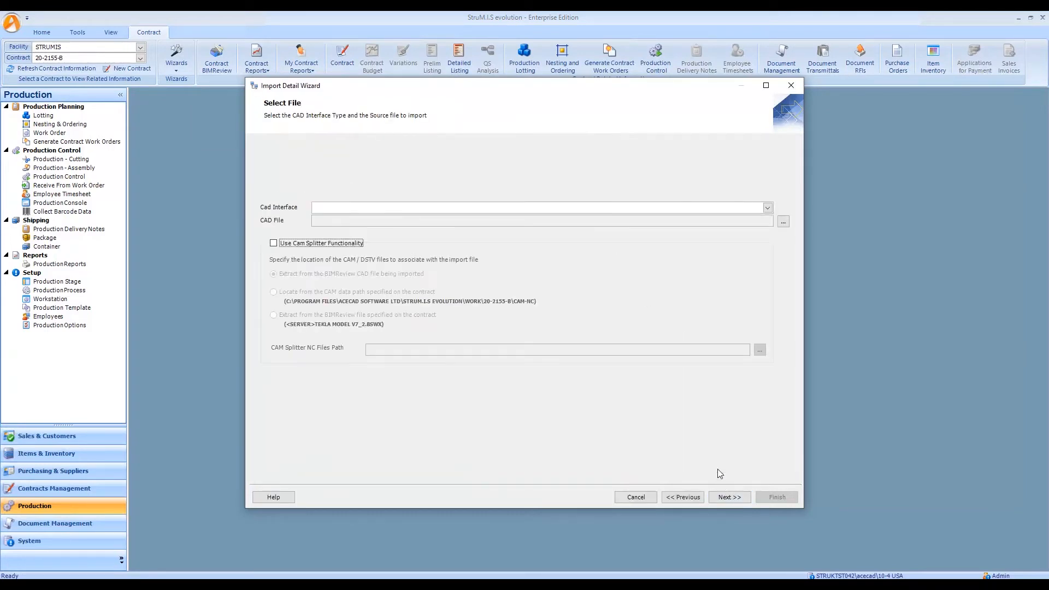
Set the CAD interface to BIMReview Detailed Listing - Tekla Import and load Tekla Model v7_2_Rev1.bswx from the revised models folder
left_click(772, 208)
left_click(432, 221)
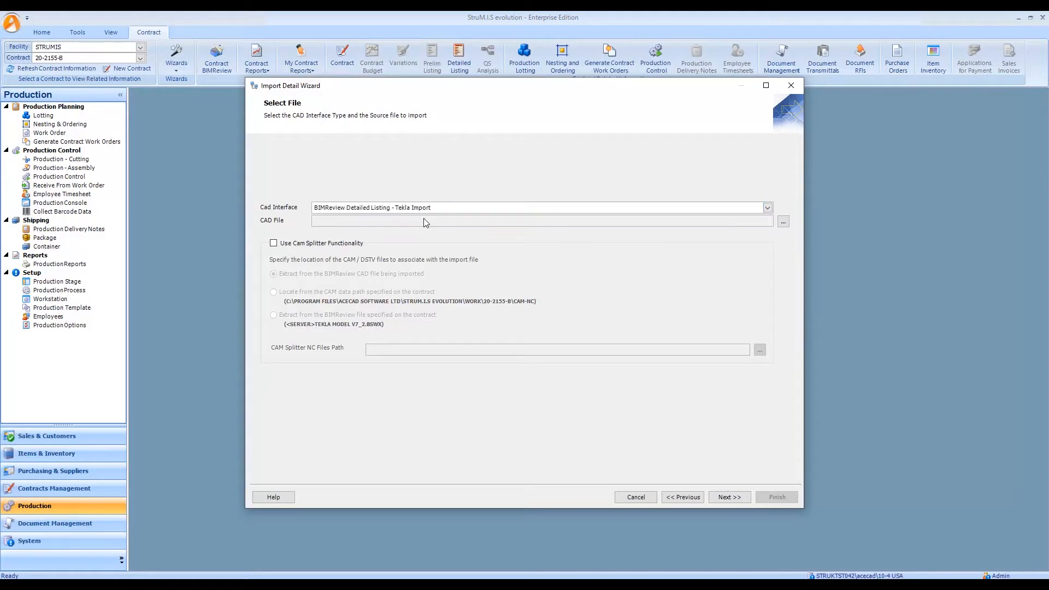
left_click(783, 222)
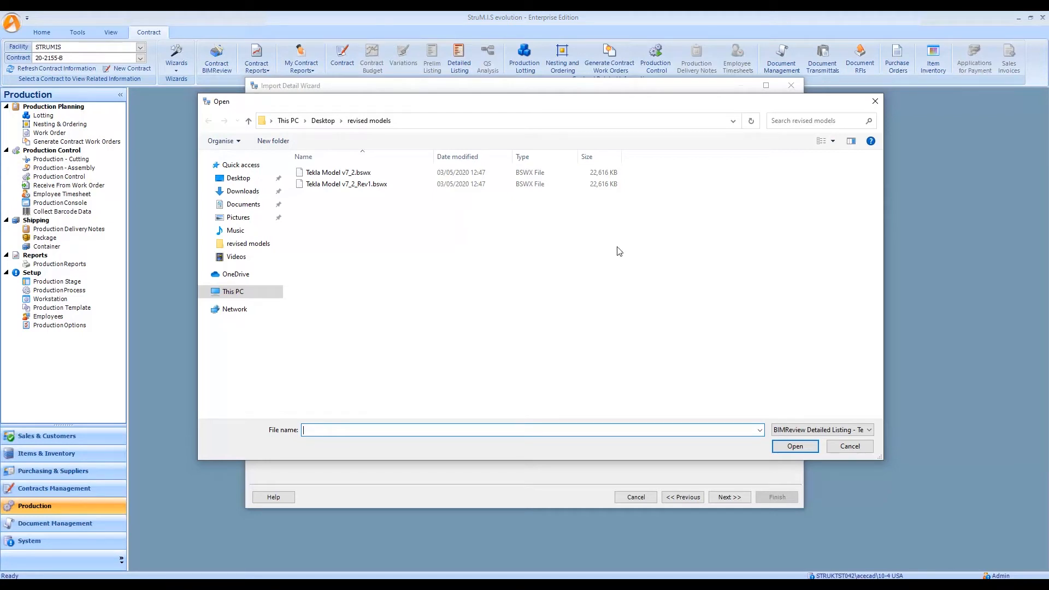
left_click(388, 186)
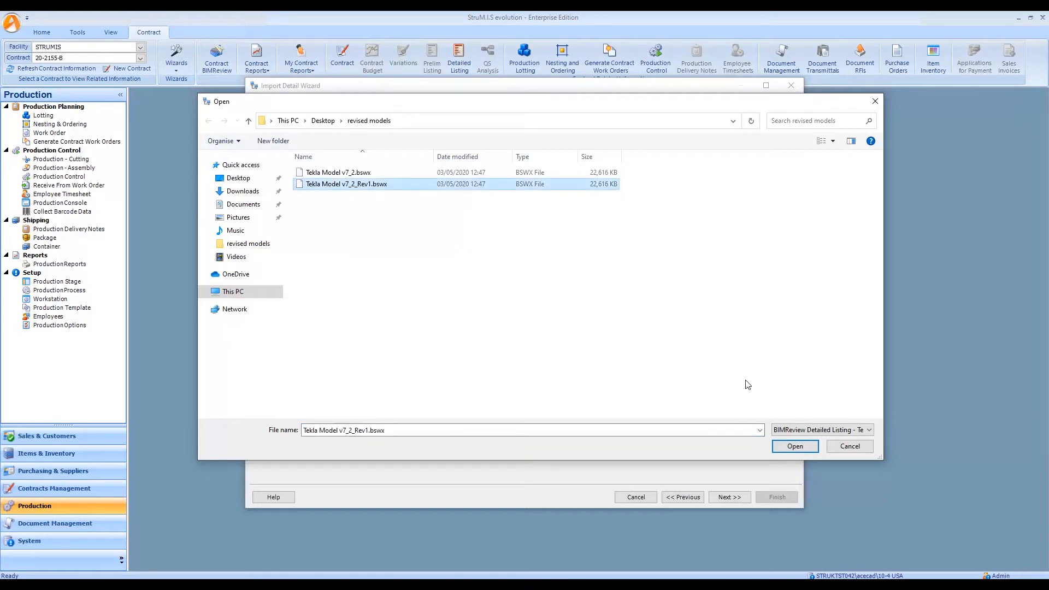
left_click(795, 447)
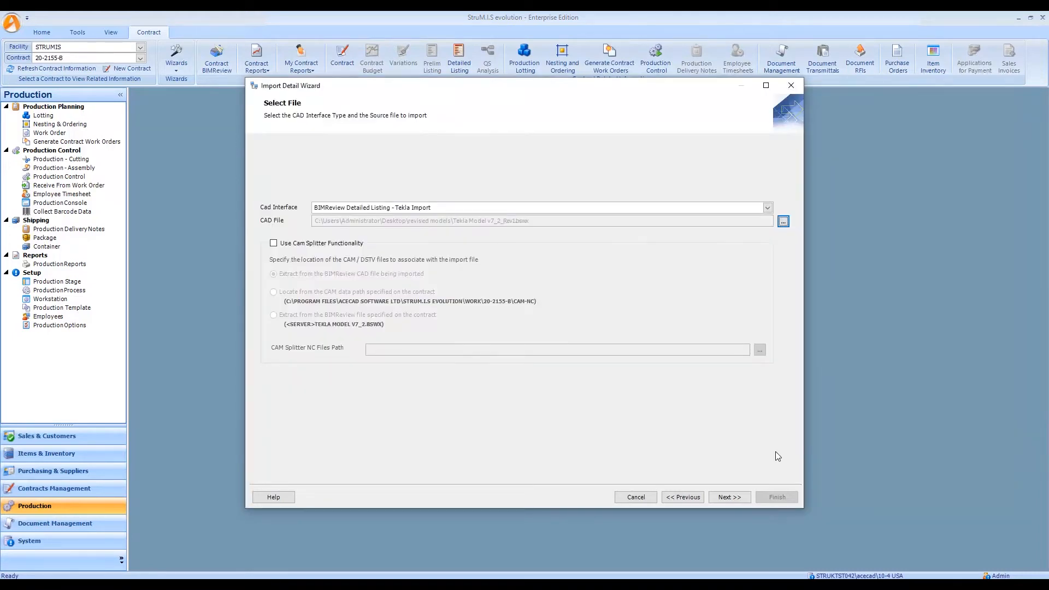
left_click(726, 499)
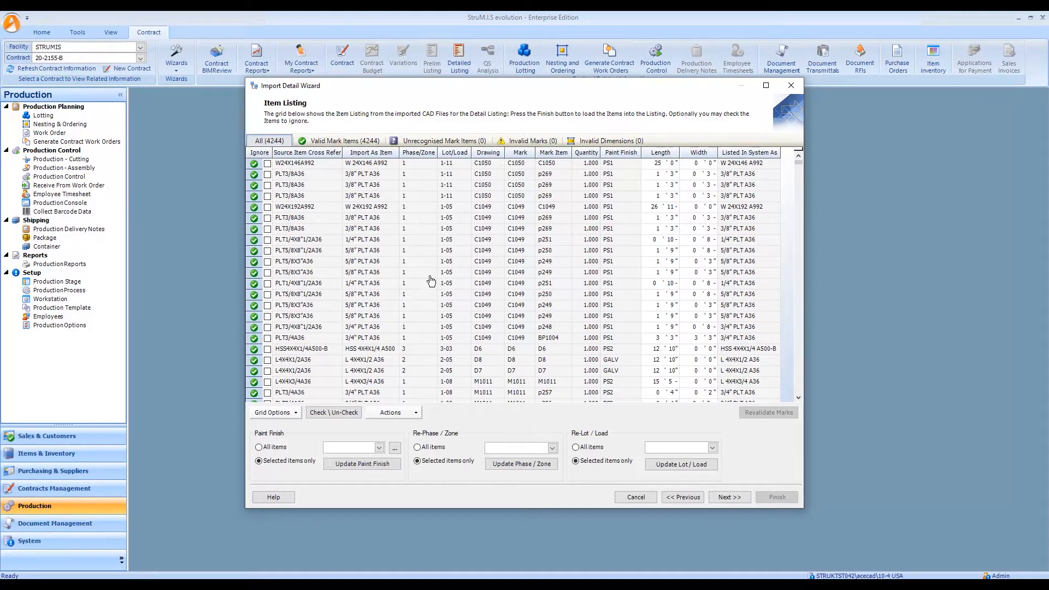
Accept the imported item listing and review the removed mark items among the model revisions
left_click(729, 497)
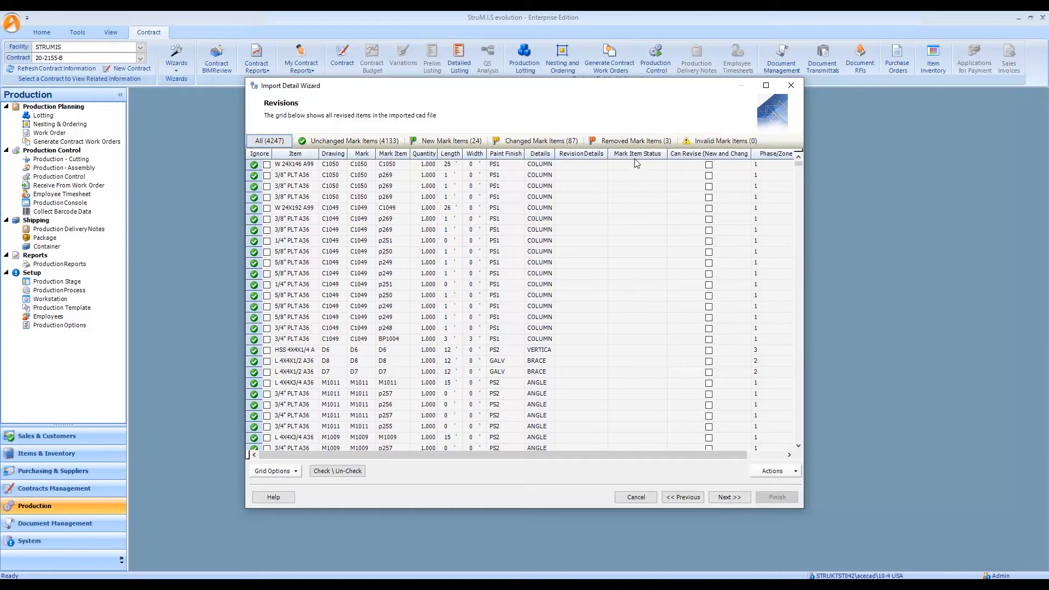
left_click(641, 141)
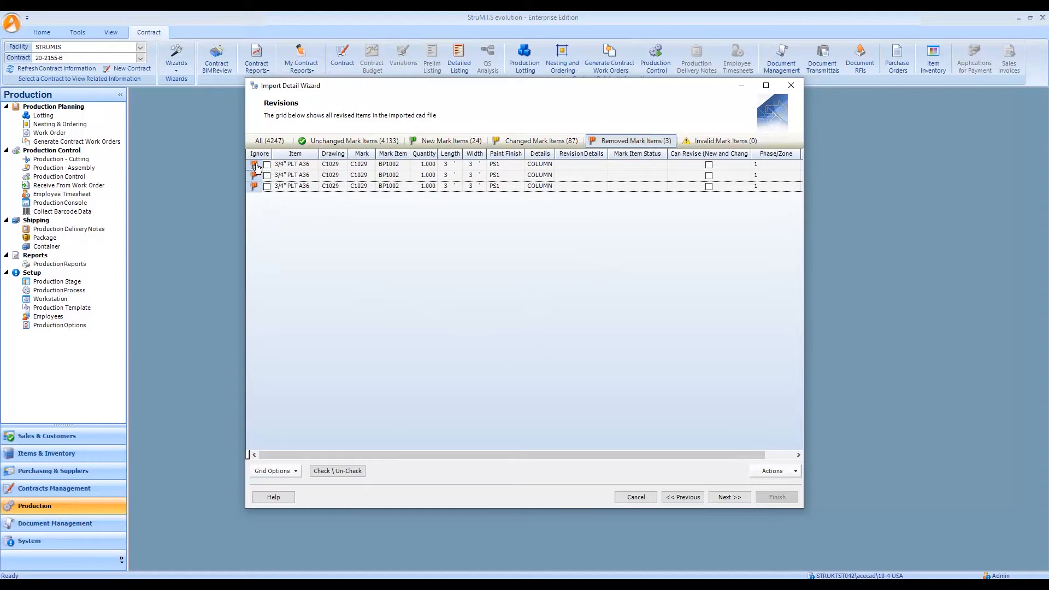
Highlight the removed BP1002 items, and select the three BP1006 plates of C1029 among the new mark items sorted by revision details
left_click_drag(259, 165, 258, 194)
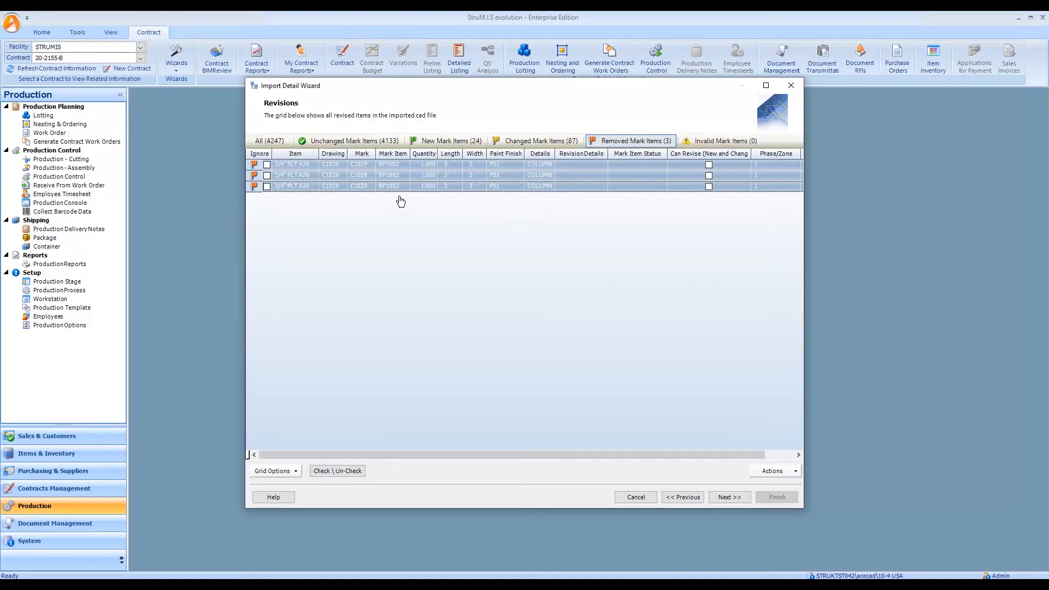
left_click(452, 143)
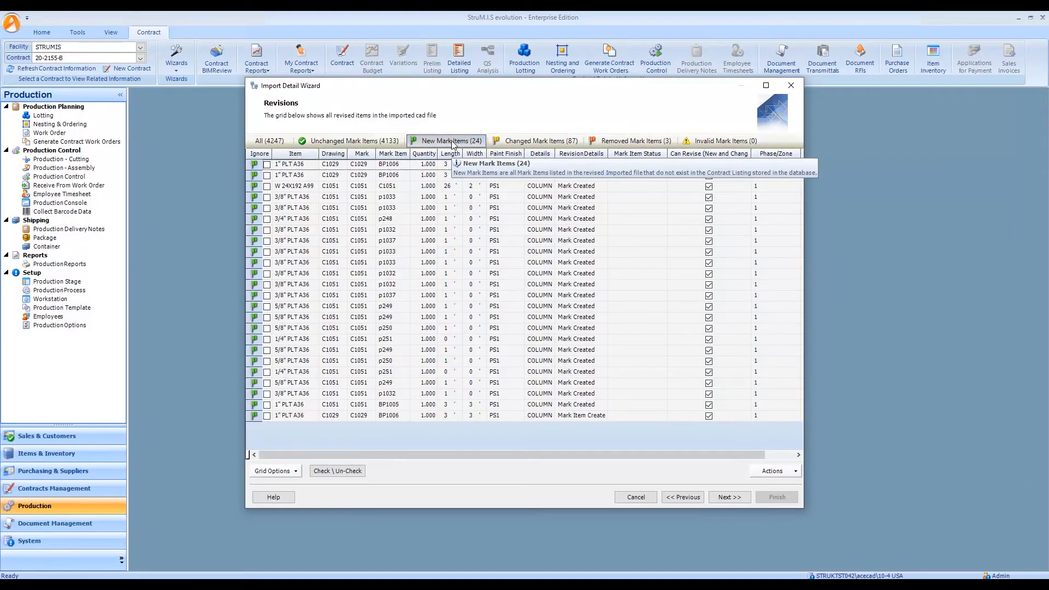
left_click(580, 154)
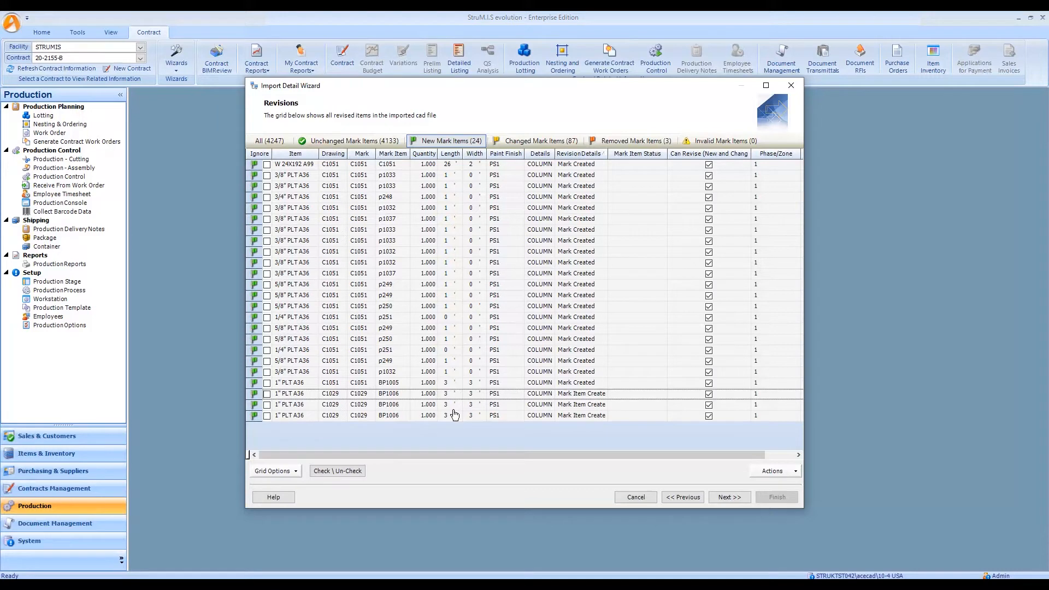
left_click(291, 397)
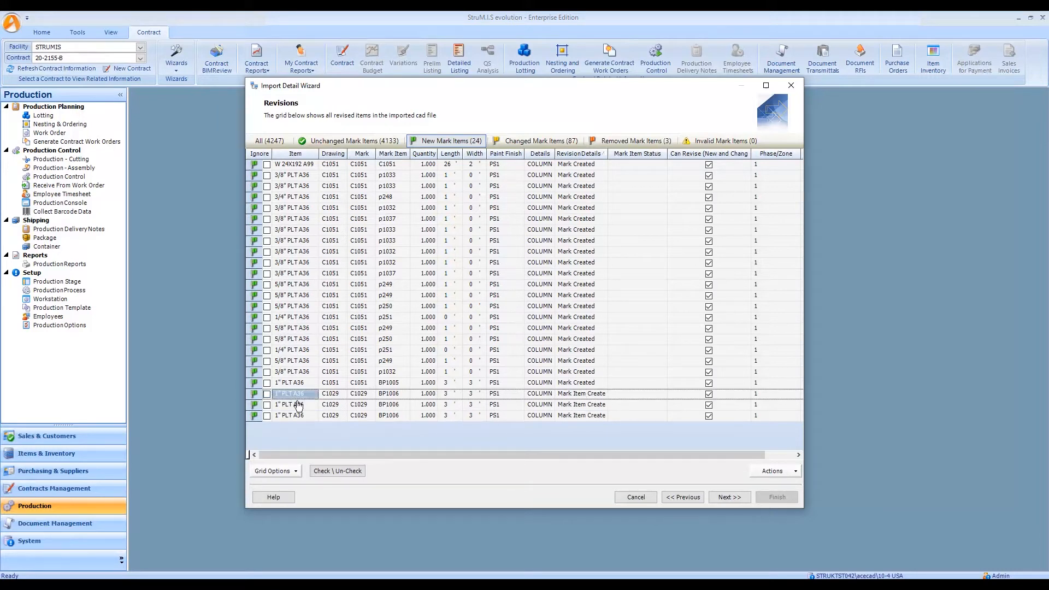
left_click_drag(298, 406, 301, 419)
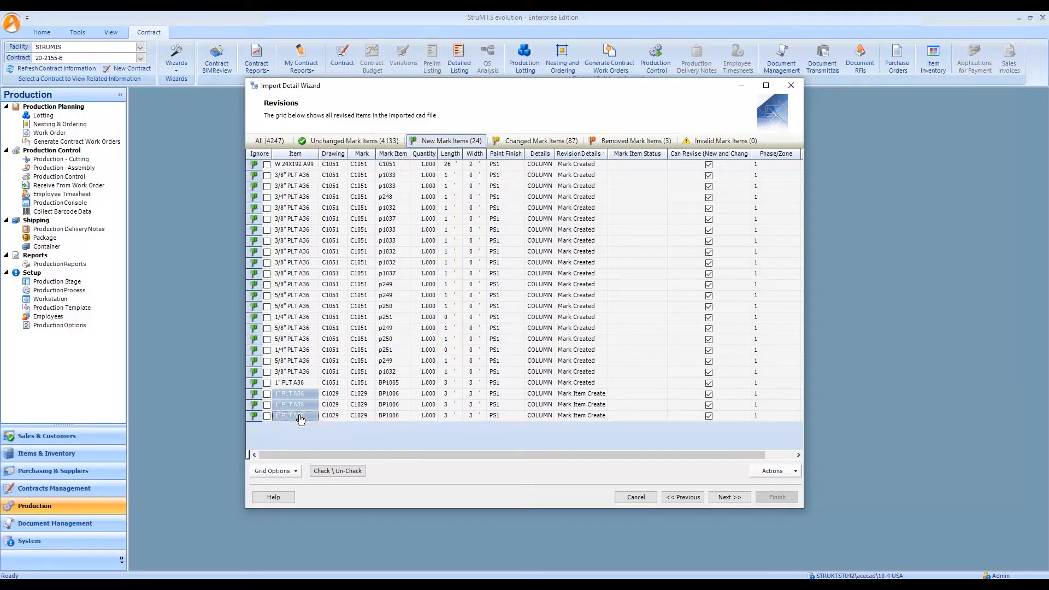
left_click(256, 395)
left_click(259, 416, "shift")
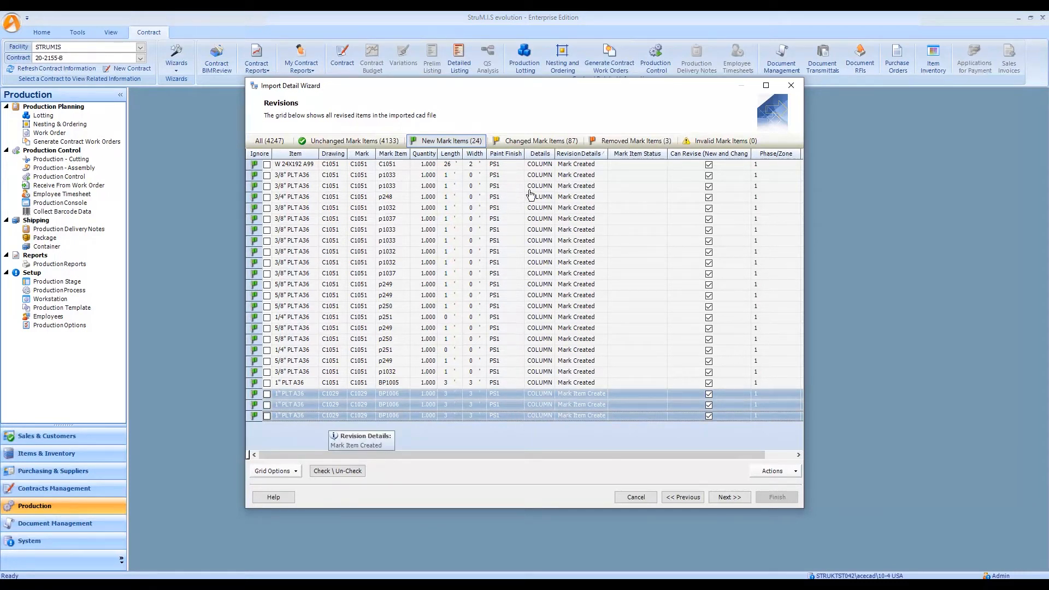
Sort the changed mark items by revision details in a widened Revision Details column and select the three C1029 rows
left_click(542, 142)
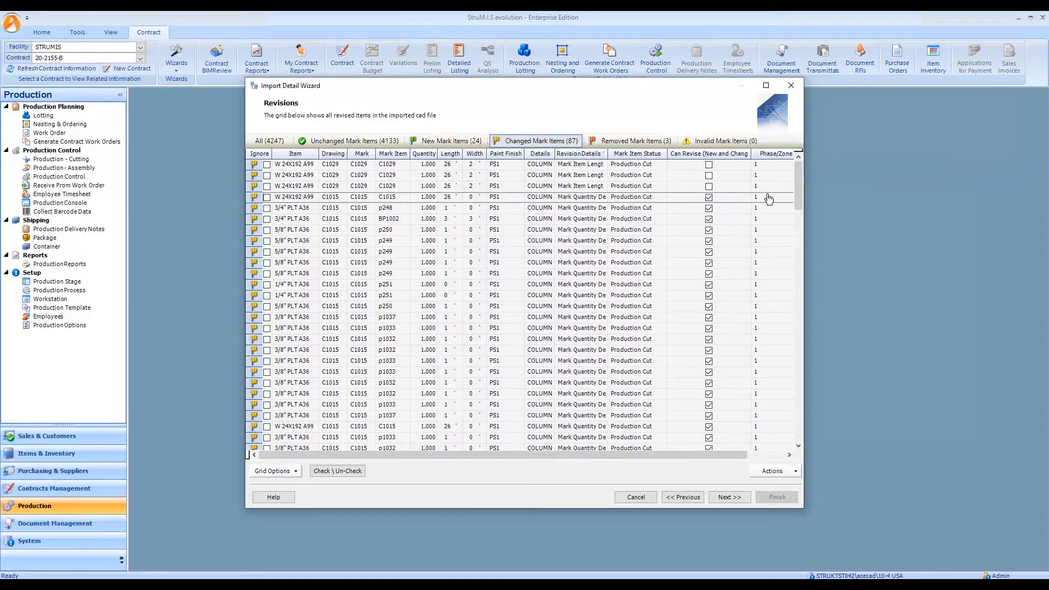
left_click(589, 155)
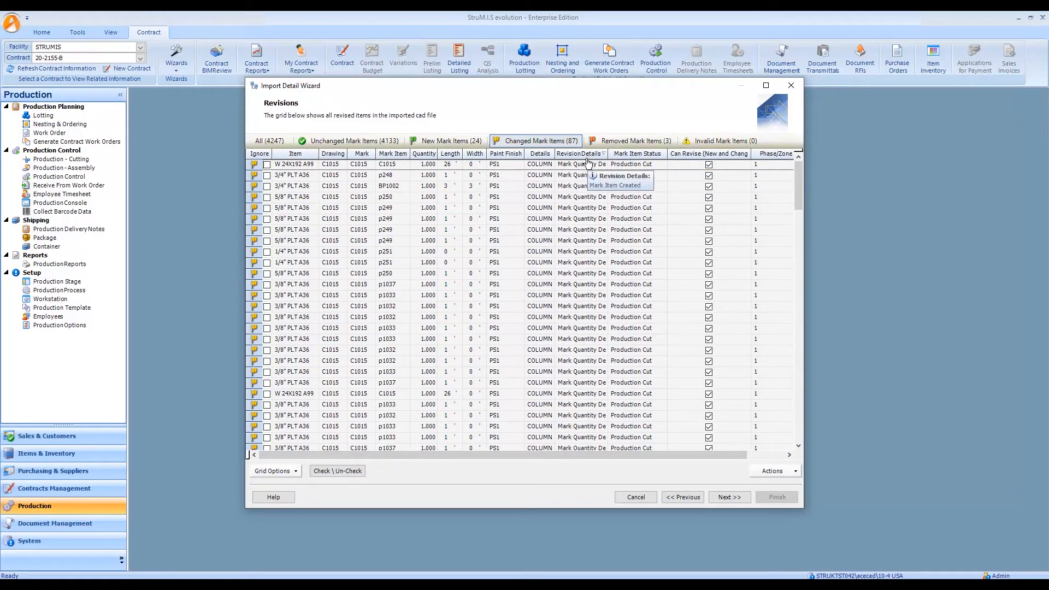
left_click(589, 155)
left_click_drag(608, 155, 639, 154)
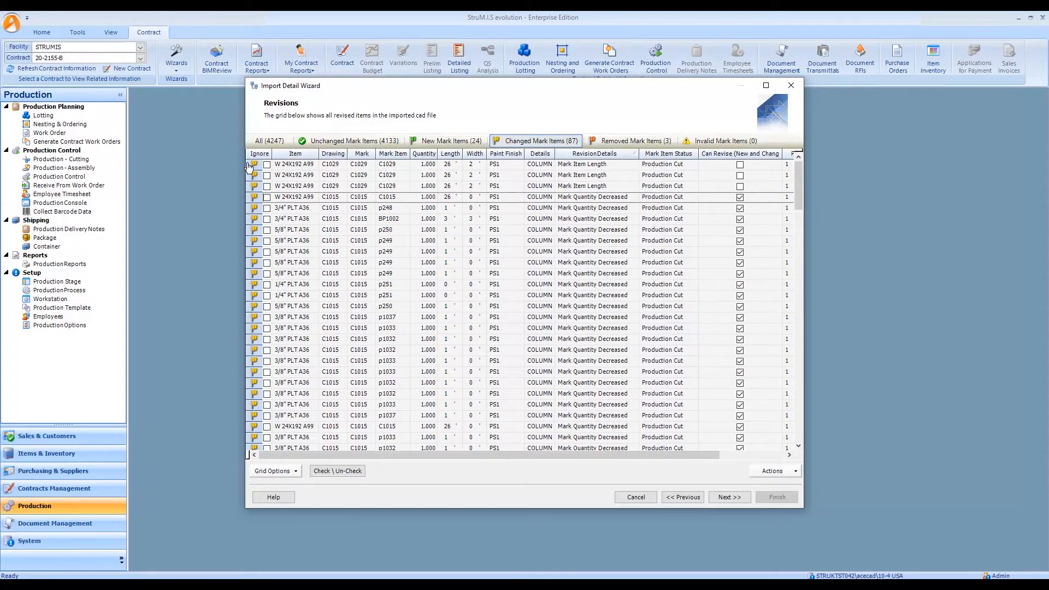
left_click_drag(259, 165, 263, 188)
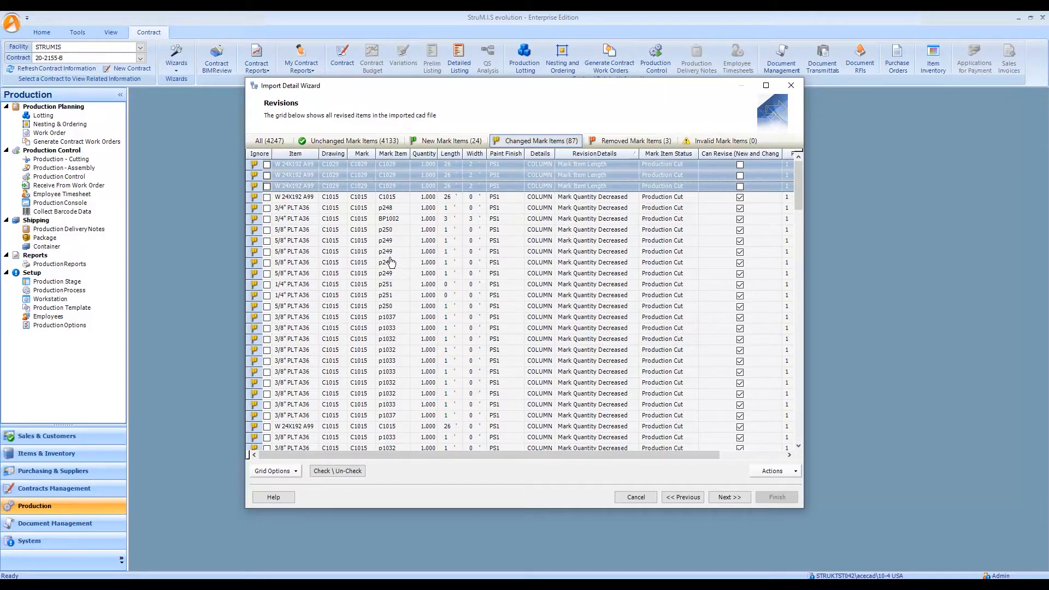
Compare the C1015 rows of the changed mark items with the C1051 rows of the new mark items
left_click(329, 199)
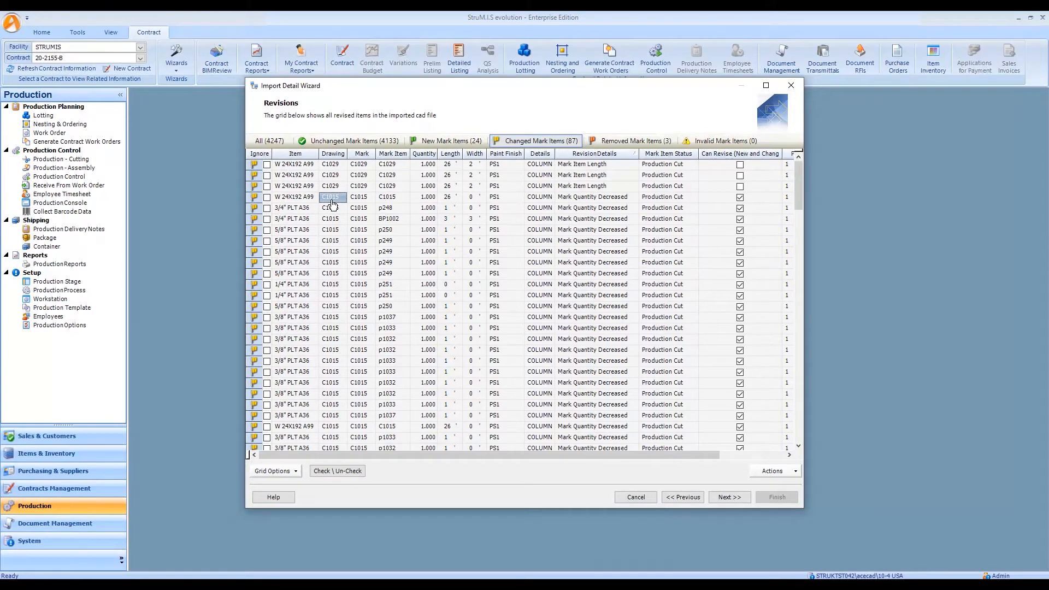
left_click(445, 141)
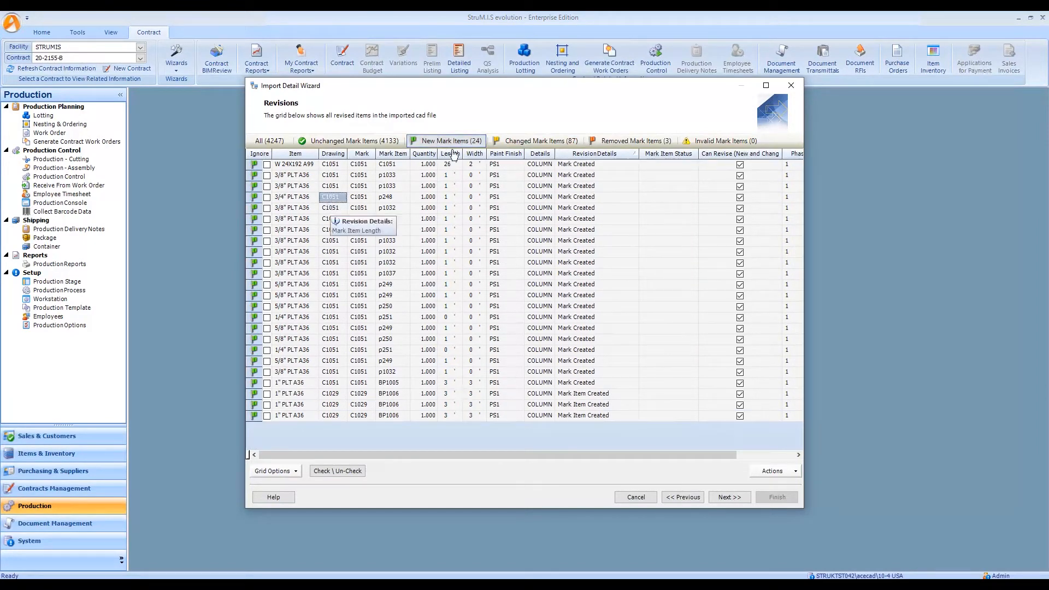
left_click(534, 140)
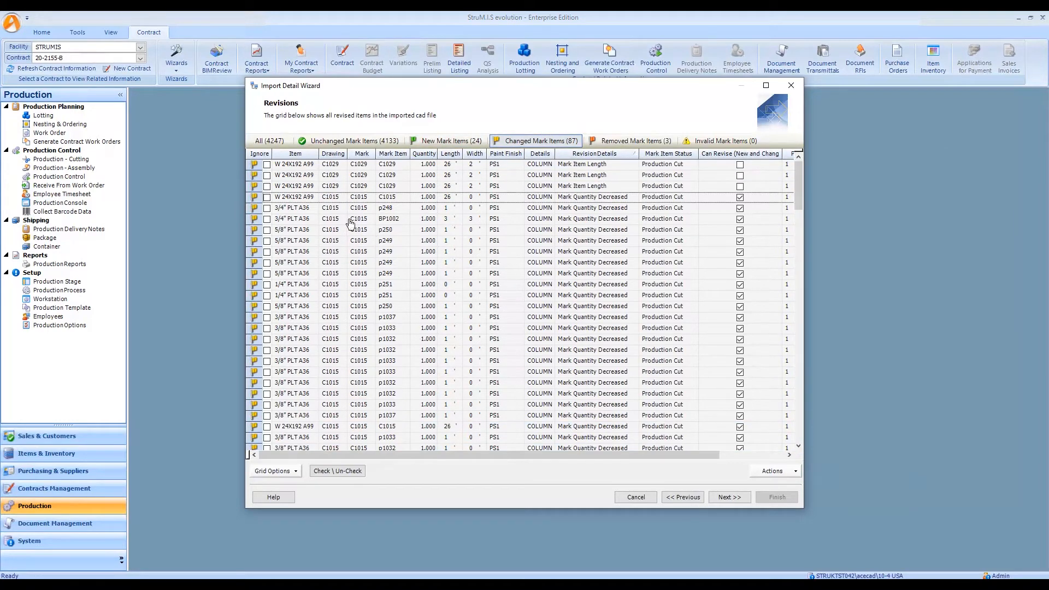
left_click_drag(257, 197, 262, 401)
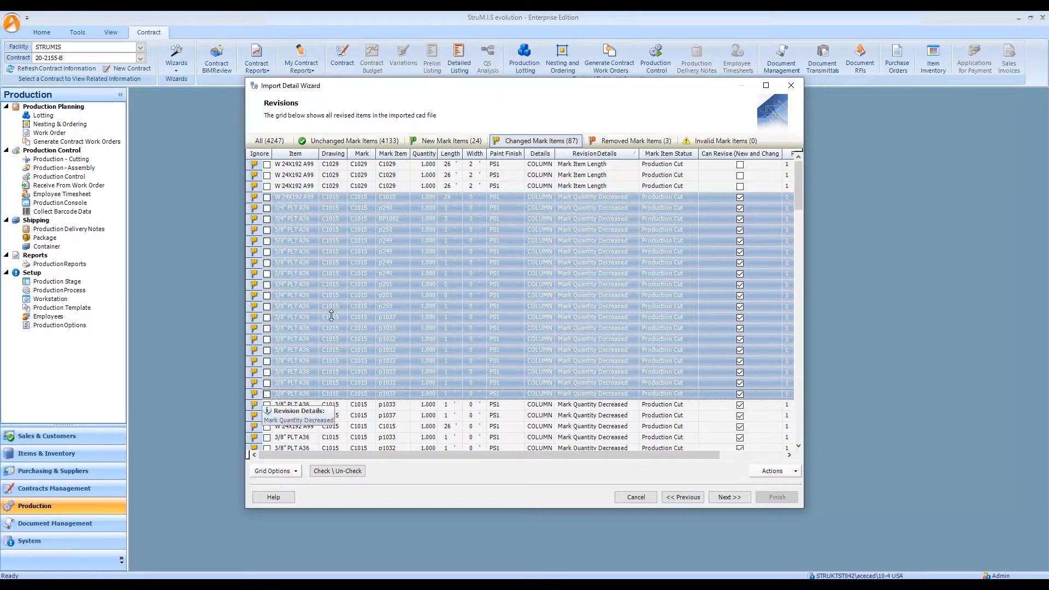
left_click(440, 141)
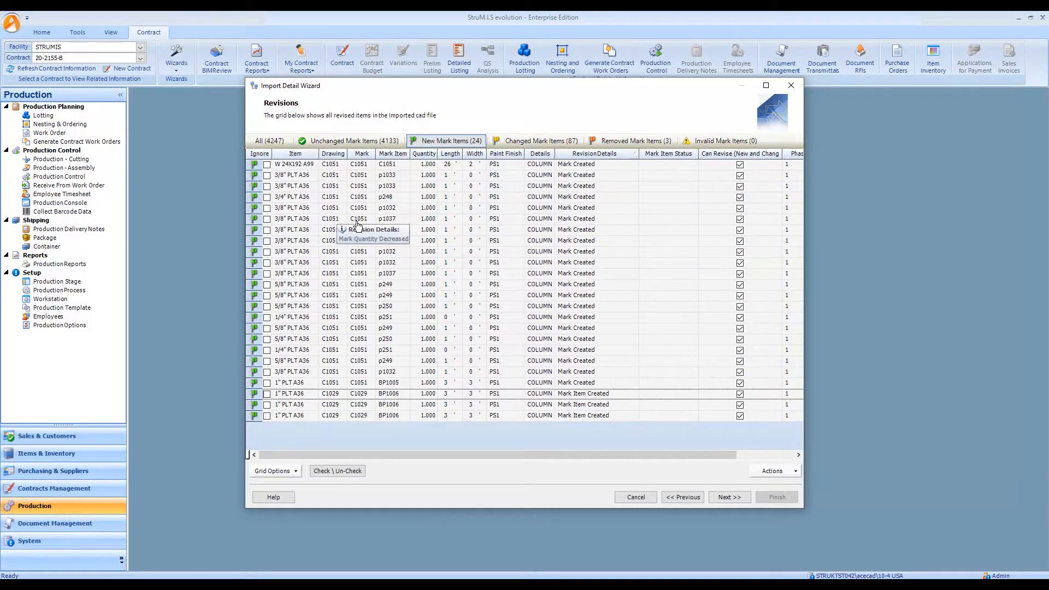
Sort the changed mark items by revision details and highlight the three C1029 mark items in BIMReview
left_click(543, 142)
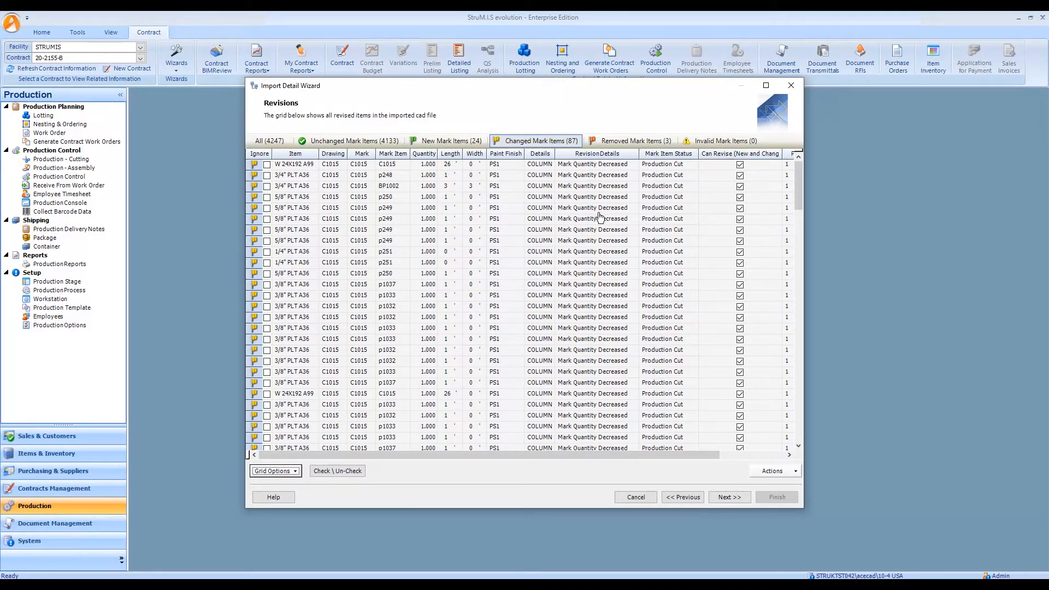
left_click(605, 159)
left_click_drag(256, 165, 258, 187)
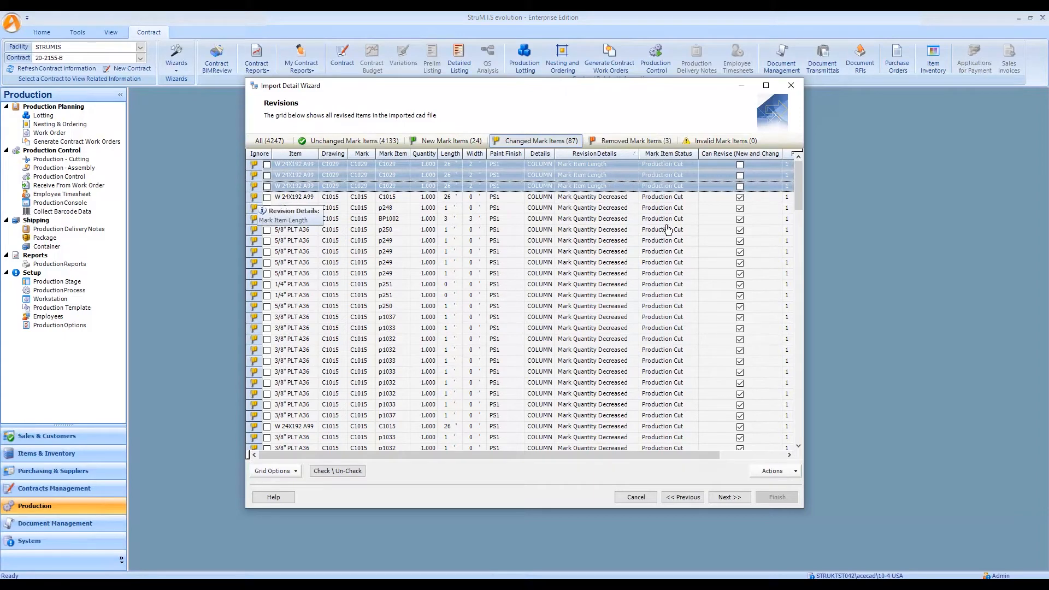
left_click(782, 472)
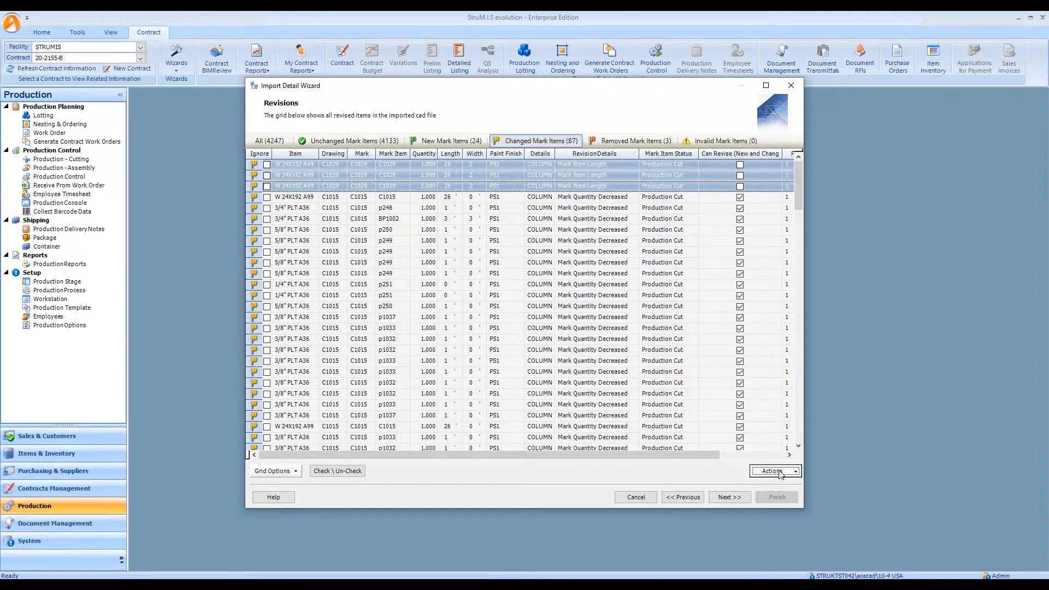
mouse_move(799, 536)
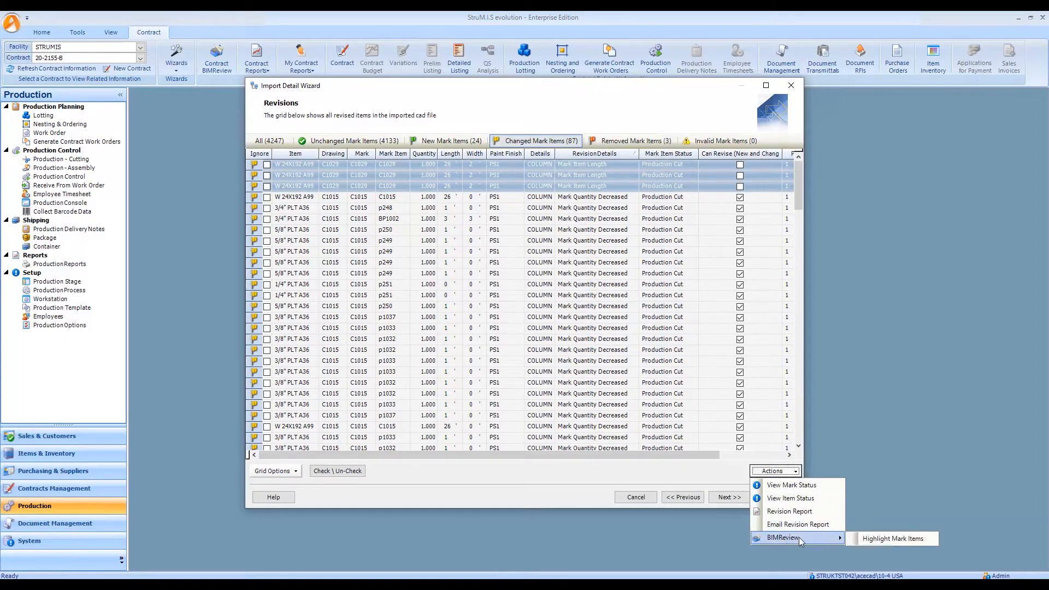
left_click(883, 539)
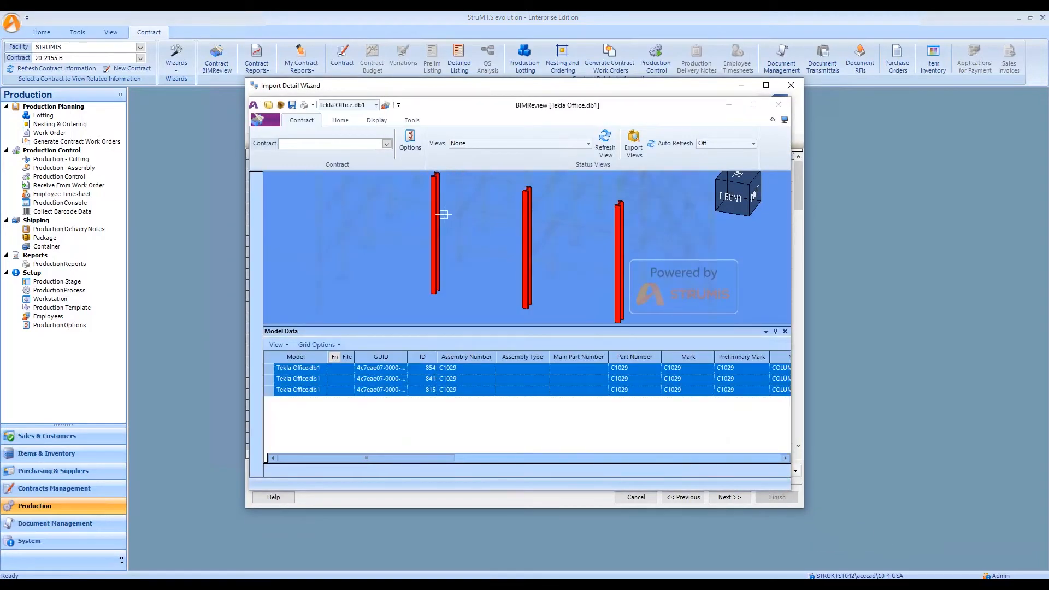
Examine the highlighted C1029 columns in the BIMReview model at different distances and close the viewer
scroll(586, 239, "down", 2)
left_click(585, 230)
scroll(586, 232, "down", 2)
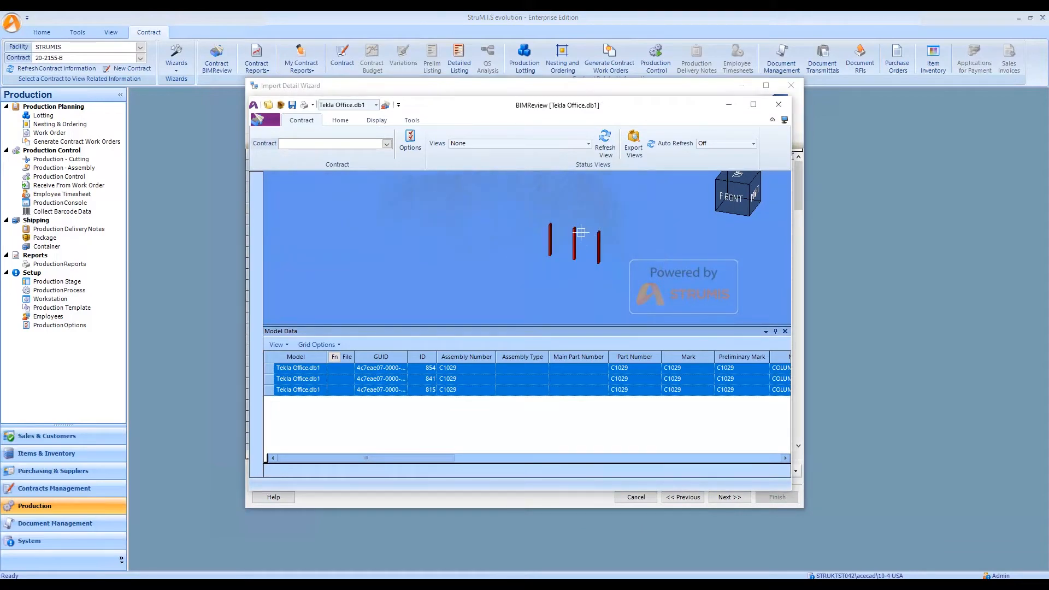
scroll(580, 239, "up", 3)
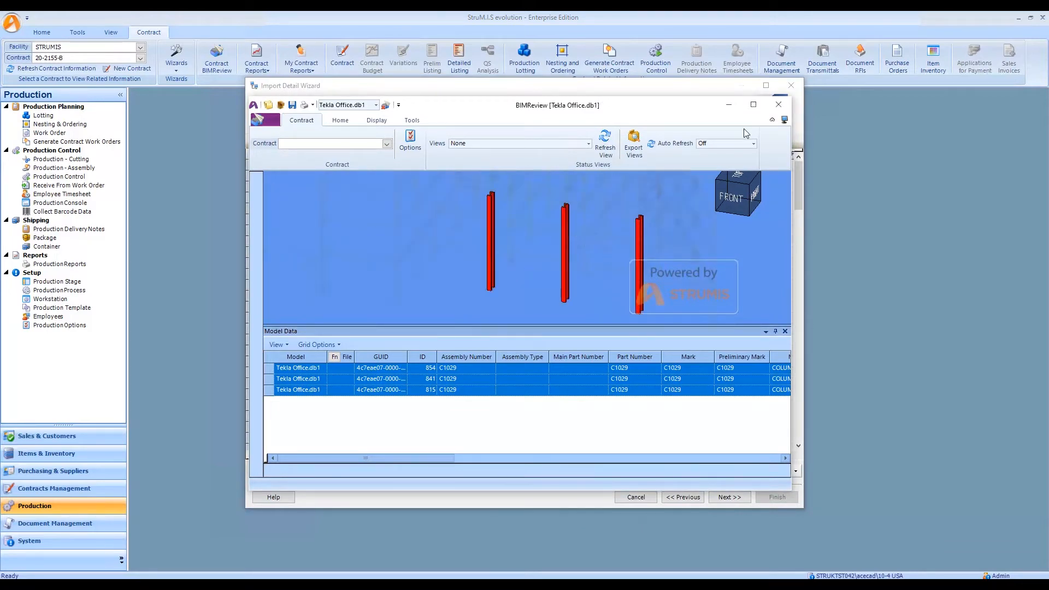
left_click(779, 105)
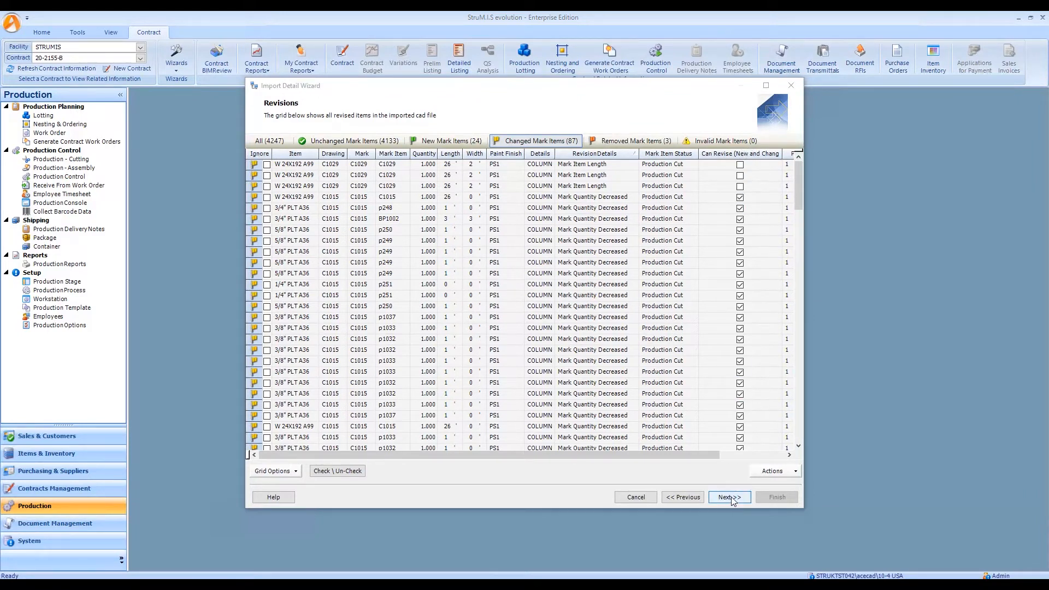
Recheck the removed and changed mark items and continue to the Revisions Un-nesting Rollback Options
left_click(638, 140)
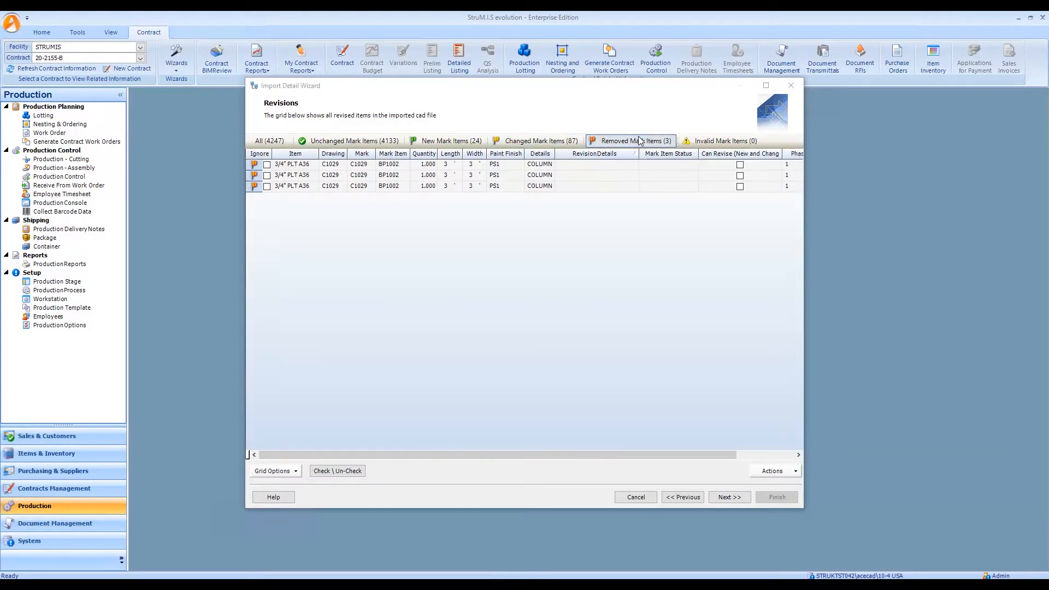
left_click(571, 143)
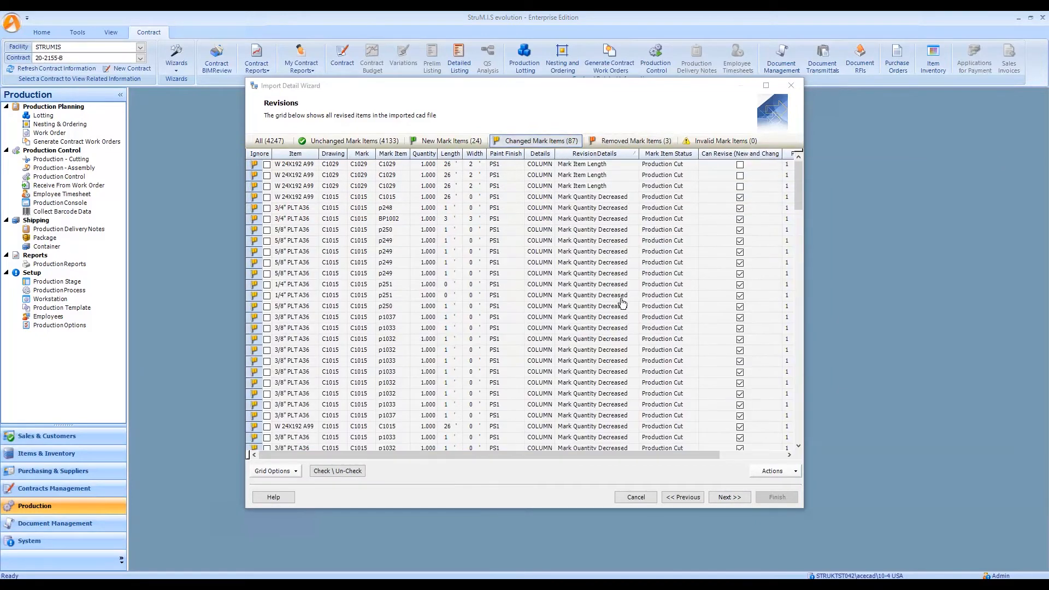
left_click(737, 498)
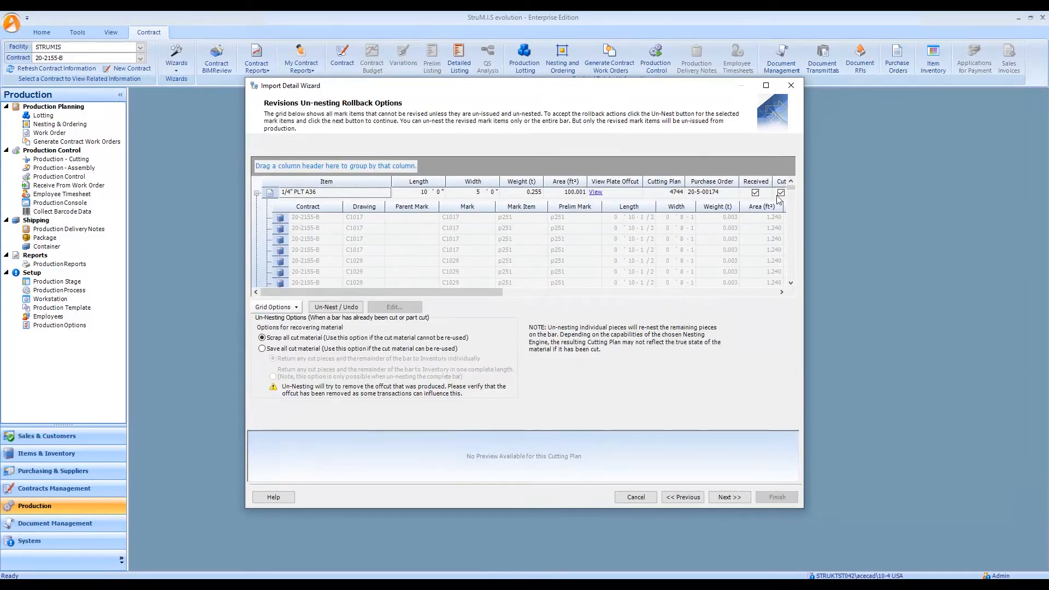
Collapse all cutting plans in the rollback grid and choose to save all cut material, returning cut pieces and bar remainders to inventory individually
left_click(282, 309)
left_click(328, 350)
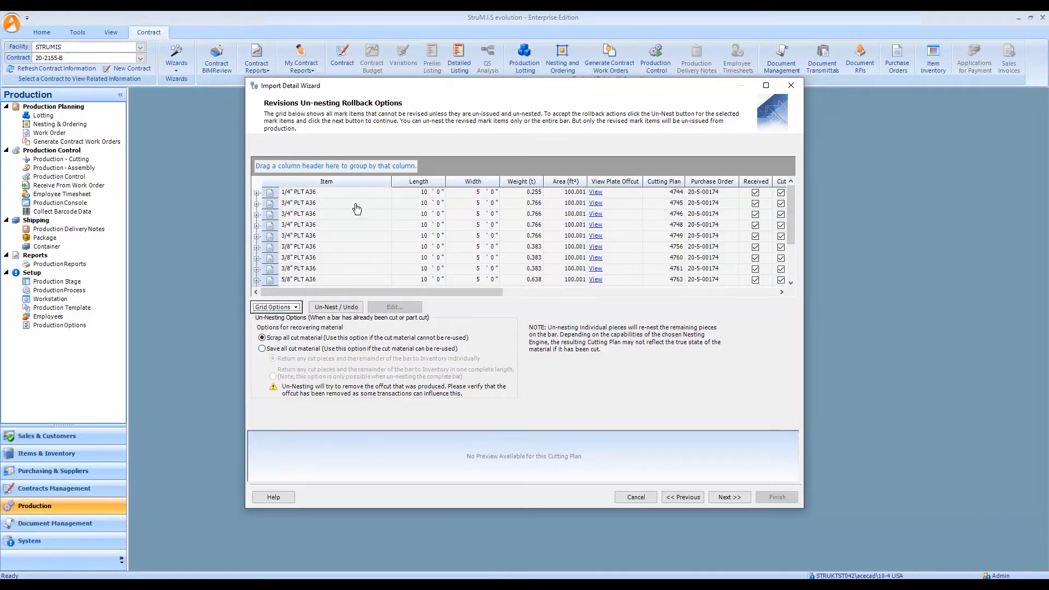
left_click_drag(793, 240, 793, 263)
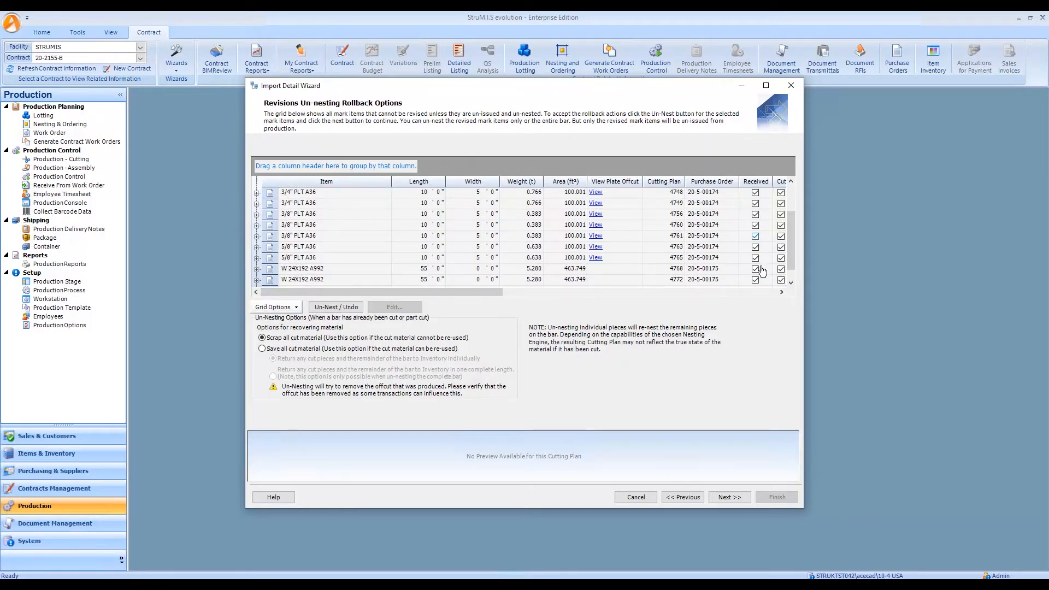
left_click_drag(793, 260, 793, 234)
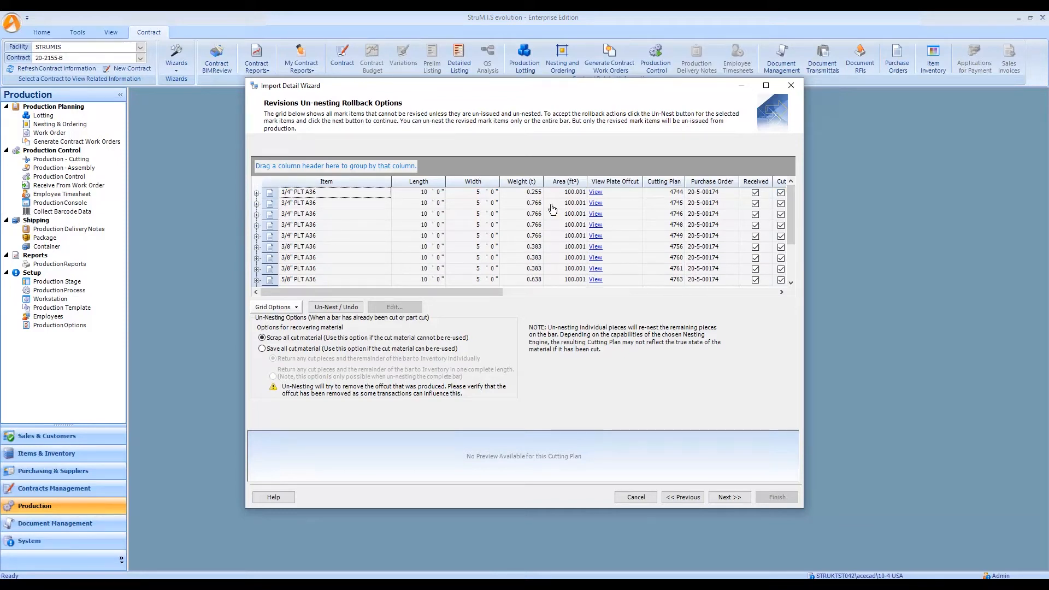
left_click(284, 349)
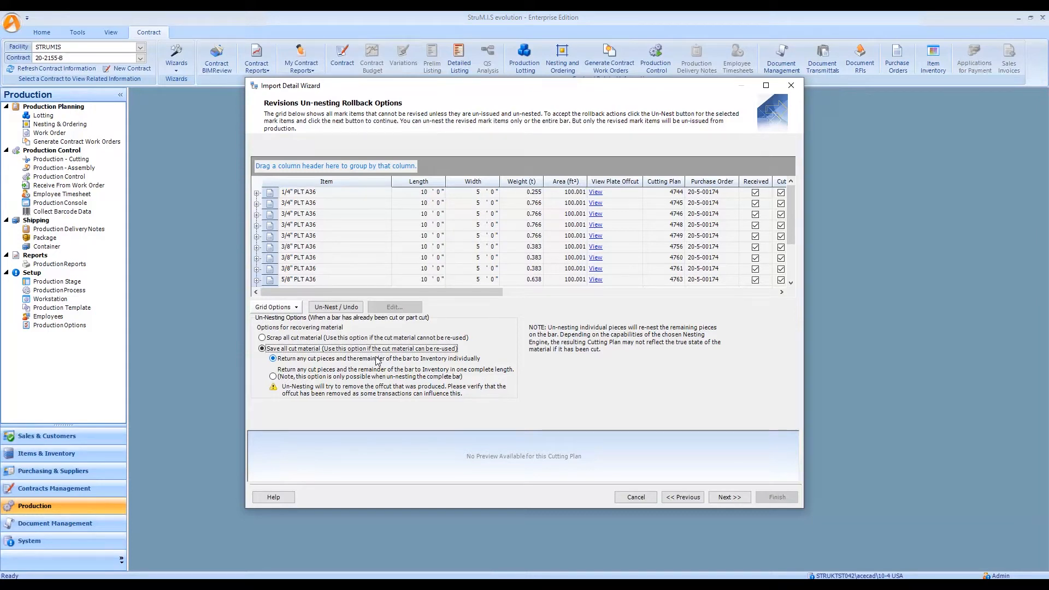
Expand all cutting plans and look through their nested mark items down to the W 24X192 A992 bars with C1015 and C1029
left_click(274, 307)
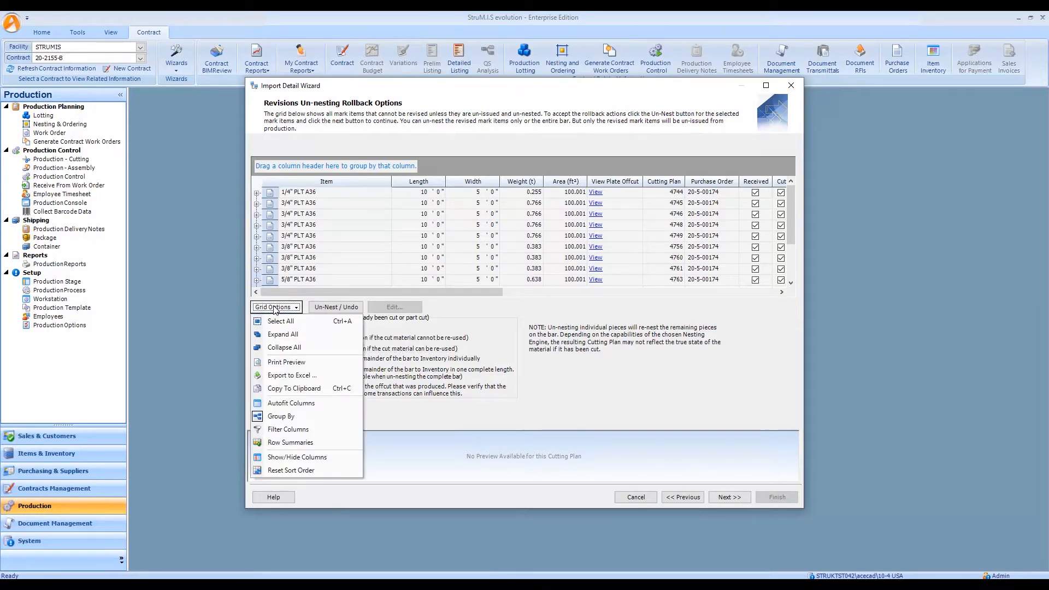
left_click(296, 334)
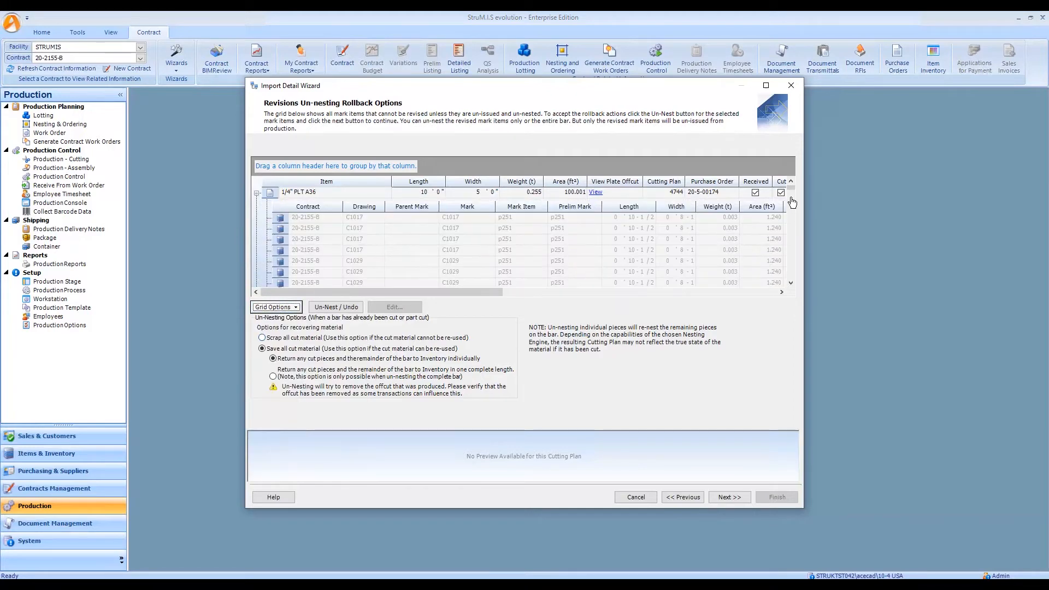
left_click(791, 279)
left_click(793, 270)
left_click(793, 270)
left_click(793, 270)
left_click(794, 270)
left_click(795, 274)
left_click(794, 274)
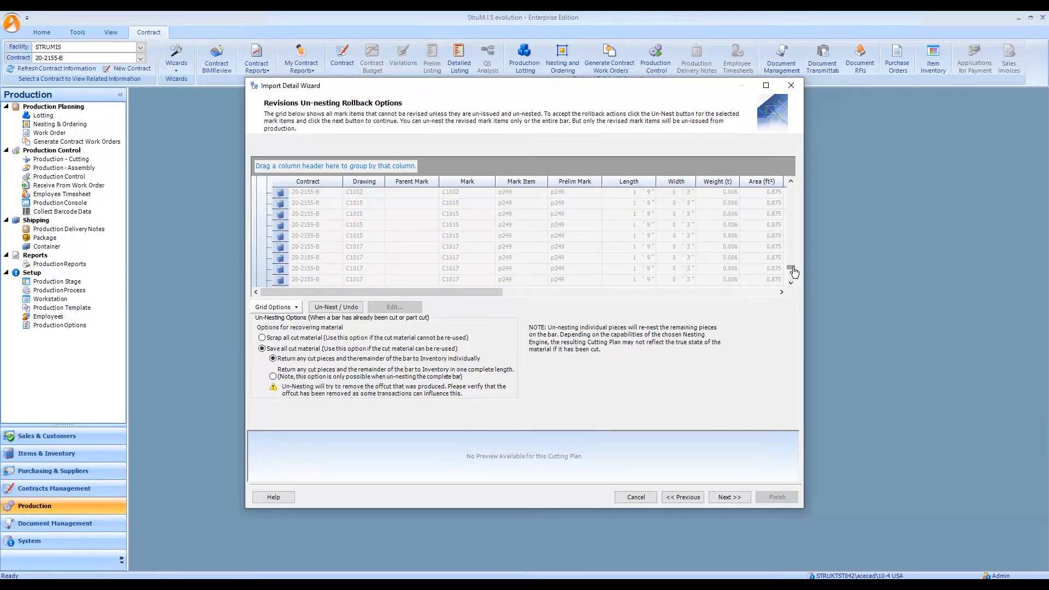
left_click(793, 272)
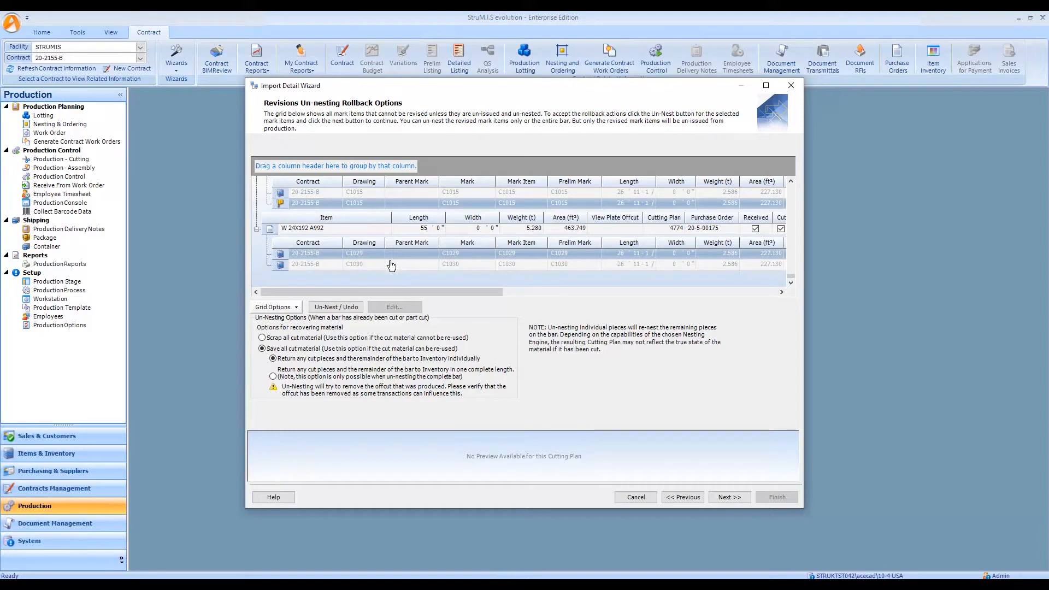
mouse_move(459, 295)
left_mouse_down()
mouse_move(556, 292)
mouse_move(440, 293)
left_mouse_up()
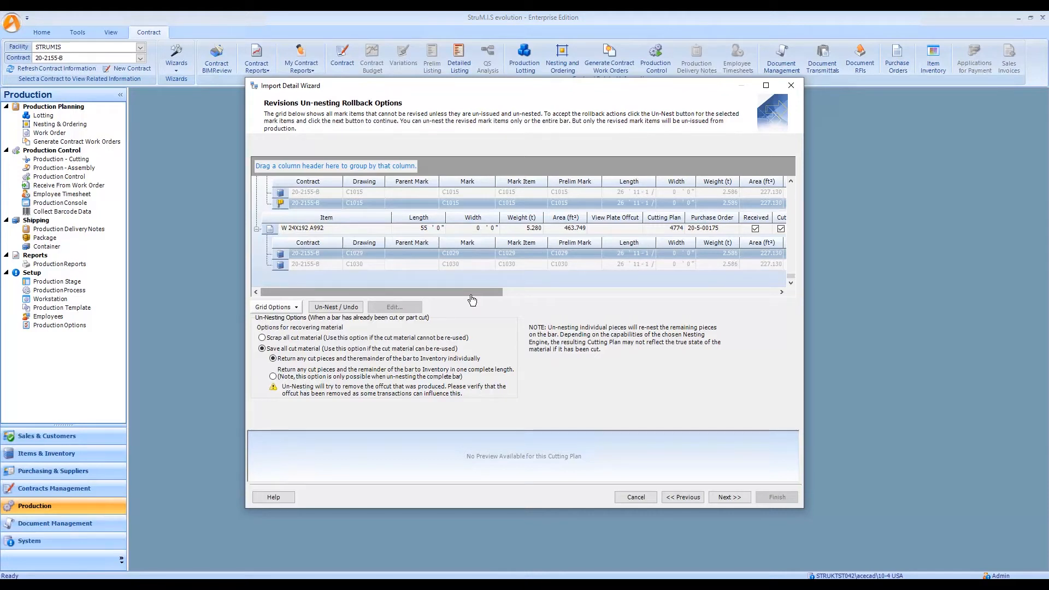
Un-nest the BP1002 mark item of C1029 from the 3/4" PLT A36 plate and continue to the Create Detail List options
left_click_drag(792, 282, 801, 198)
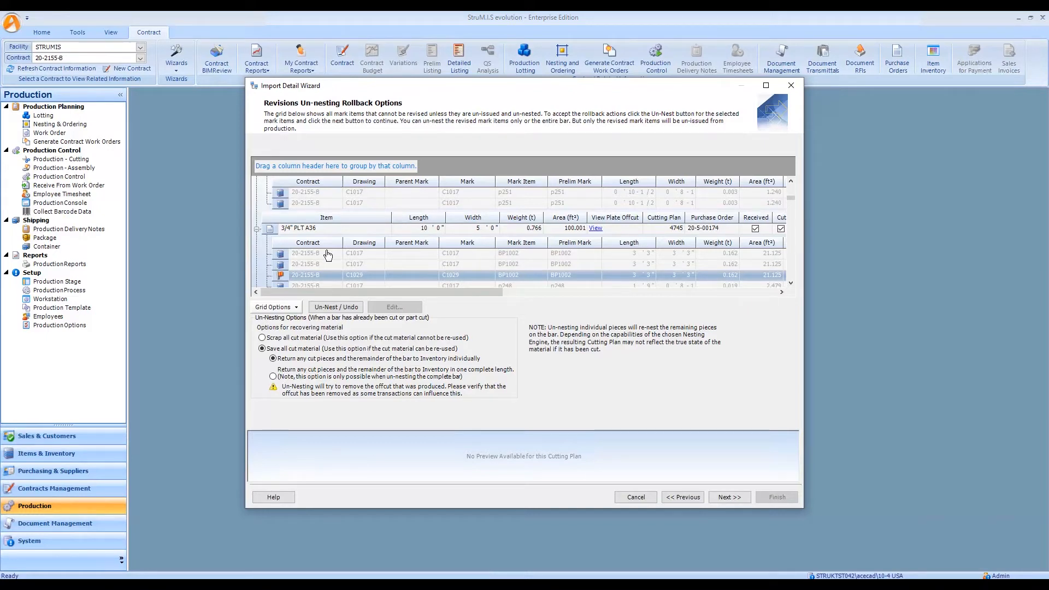
left_click(344, 309)
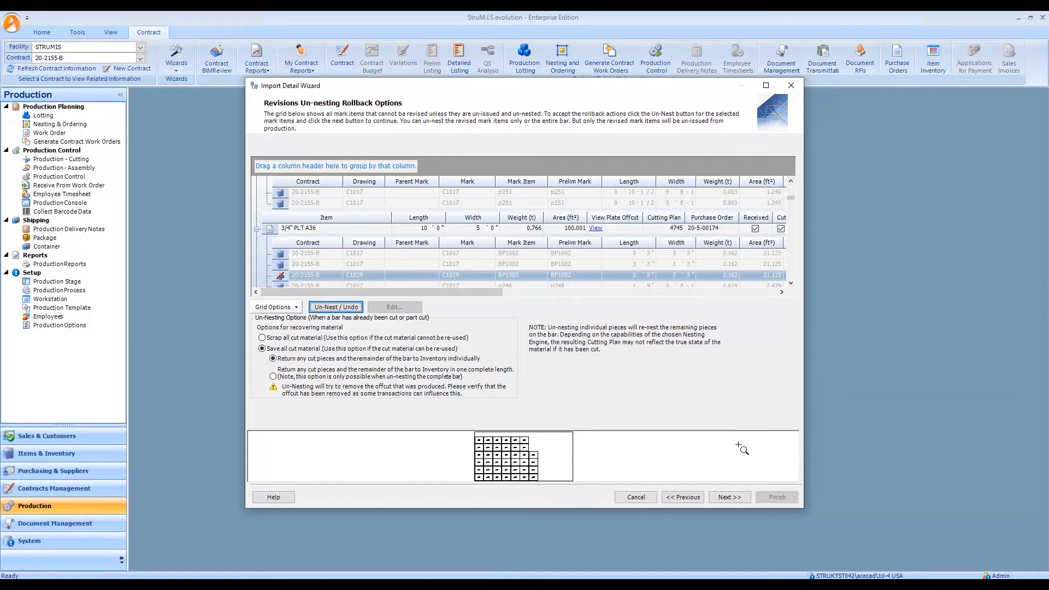
left_click(728, 498)
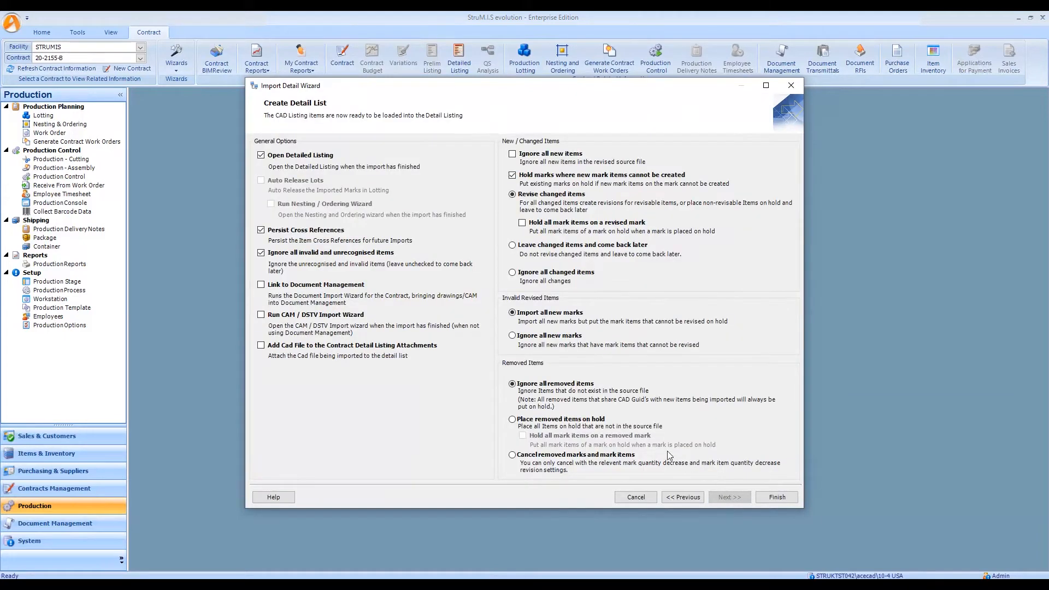
Set removed items to cancel removed marks and mark items, and finish the detail import
left_click(533, 457)
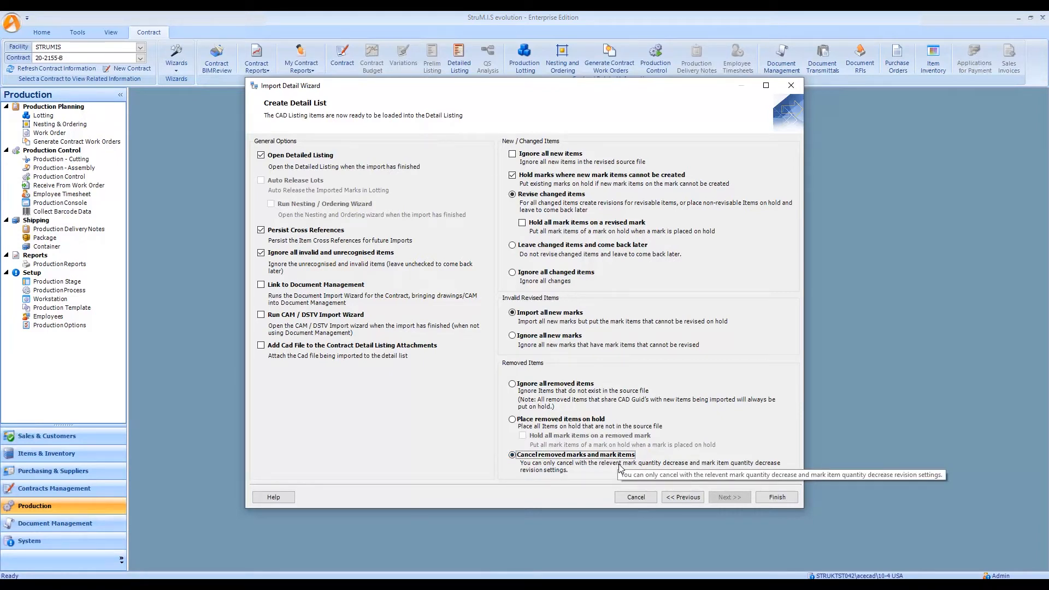
left_click(777, 498)
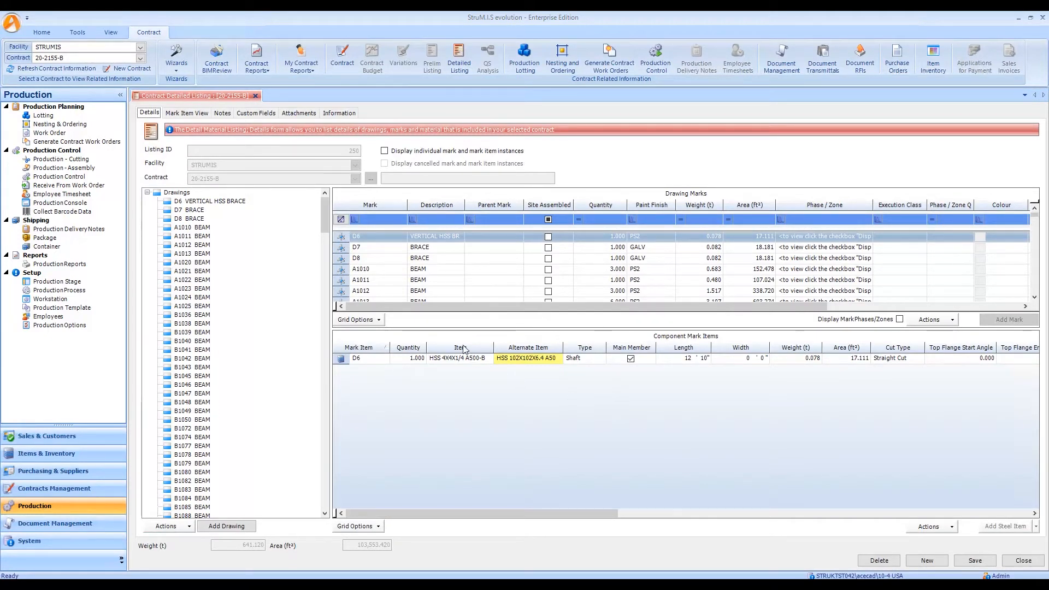
Filter the drawing marks in the detailed listing by C1029 and display individual and cancelled mark and mark item instances
left_click(381, 222)
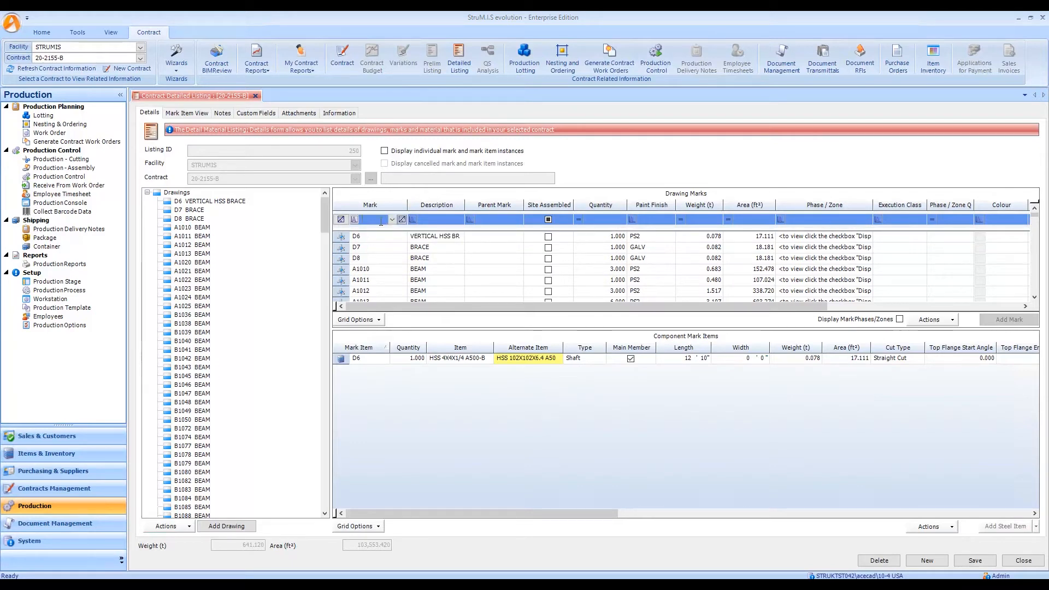
type("C1029")
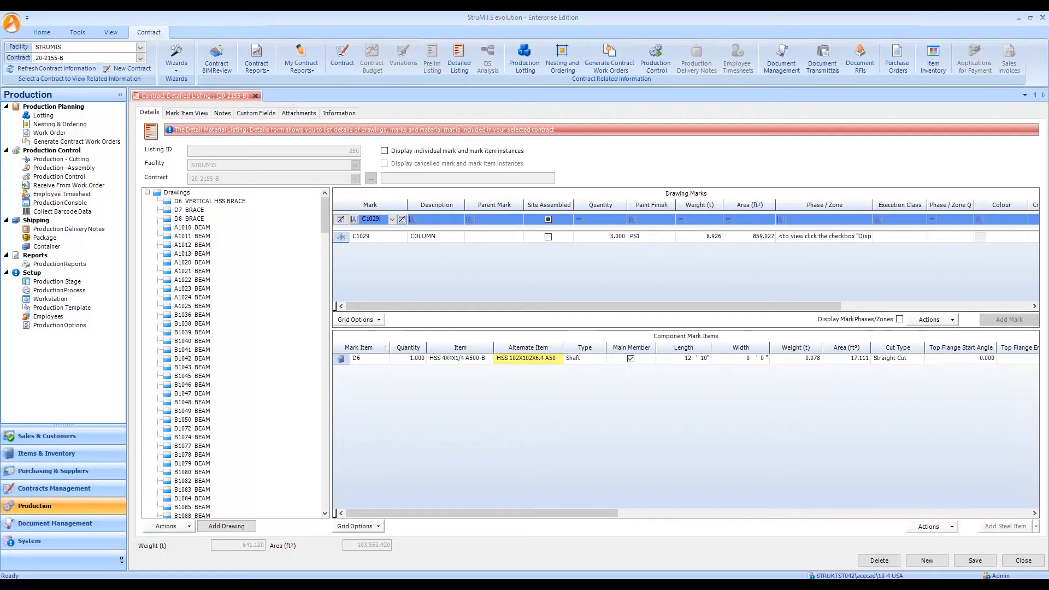
left_click(348, 241)
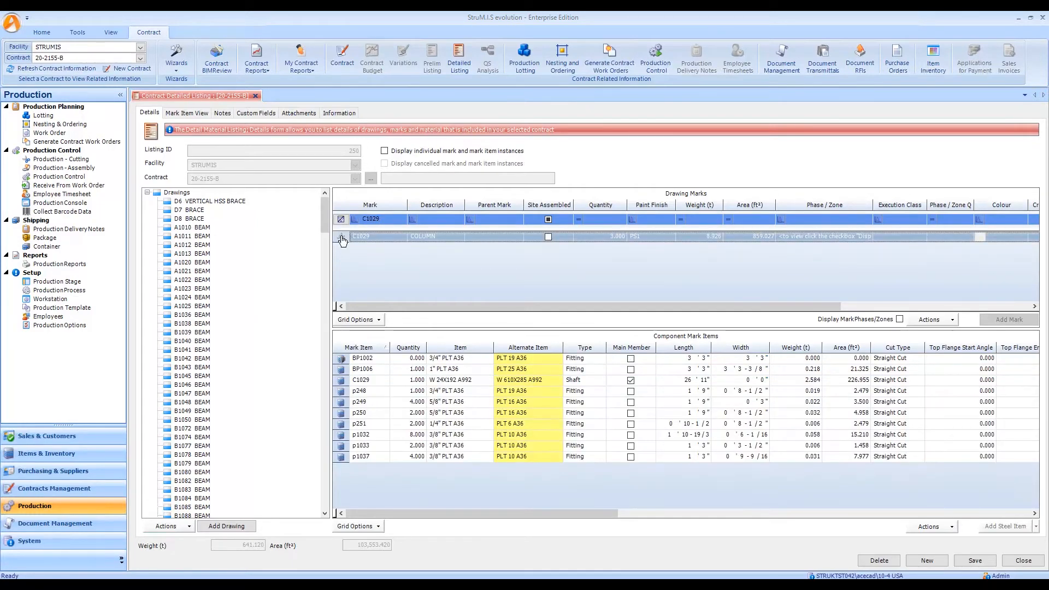
left_click(384, 151)
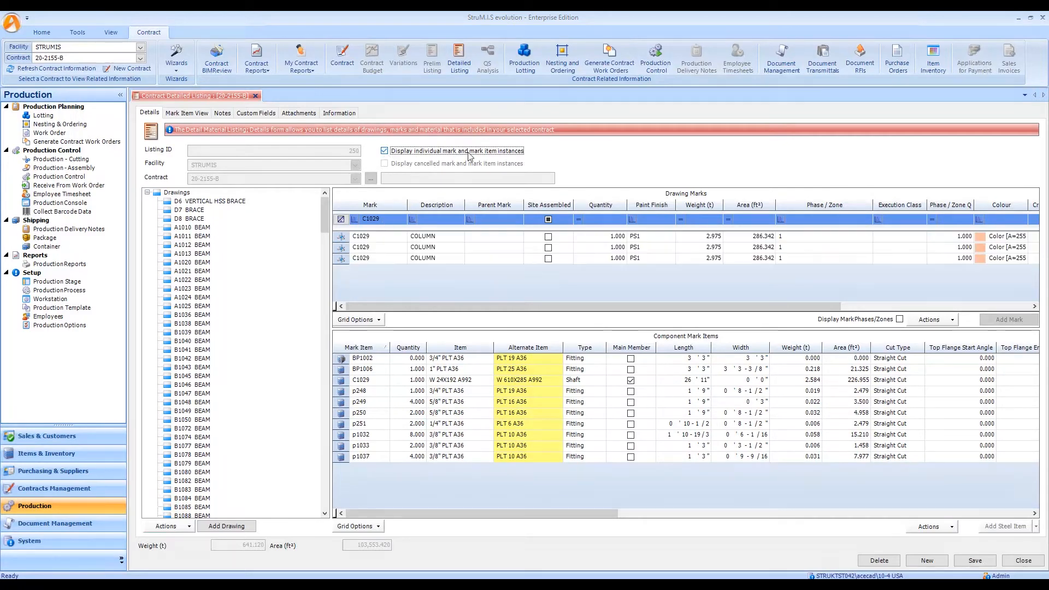
left_click(384, 163)
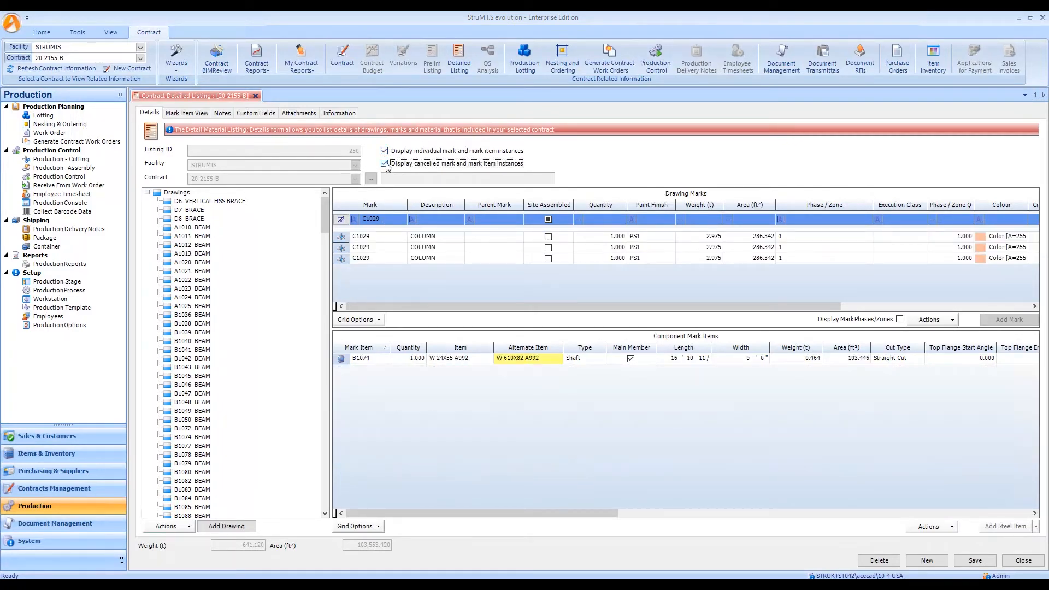
Examine the last C1029 column instance's component mark items, including C1029, BP1002 and BP1006
left_click(343, 259)
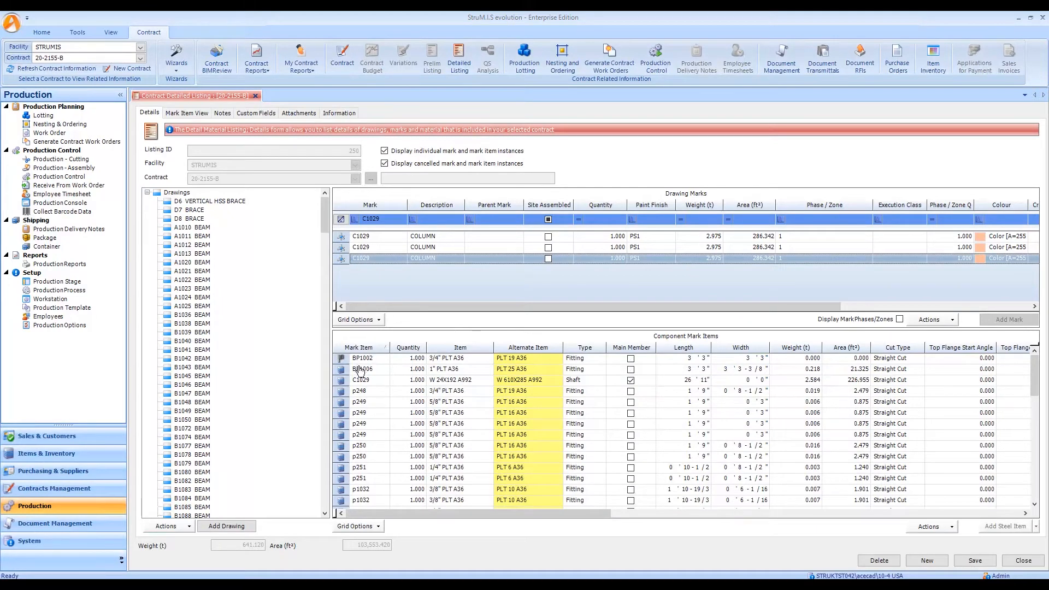
left_click(446, 381)
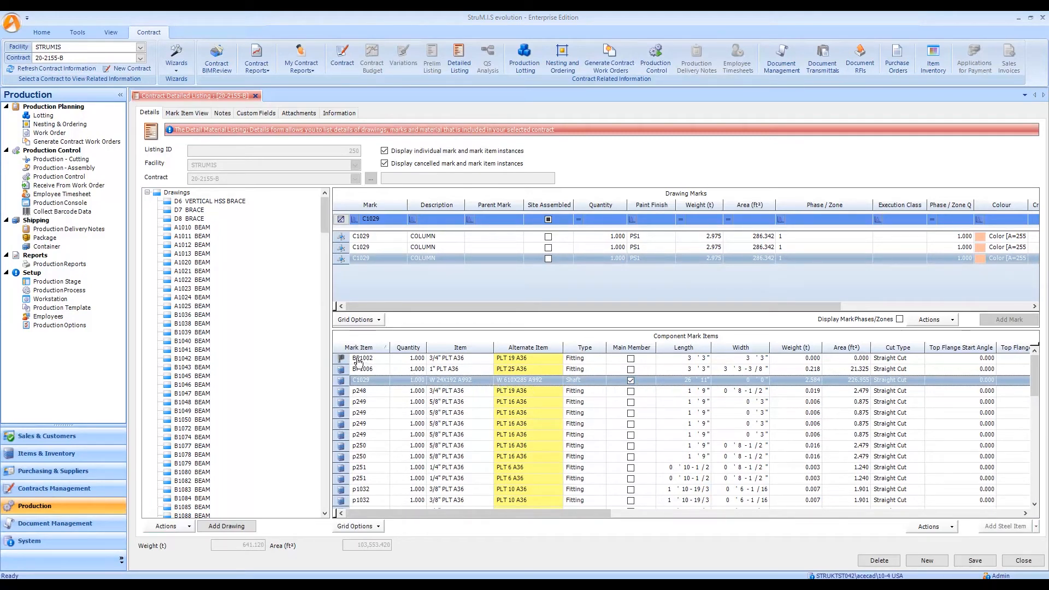
left_click(453, 360)
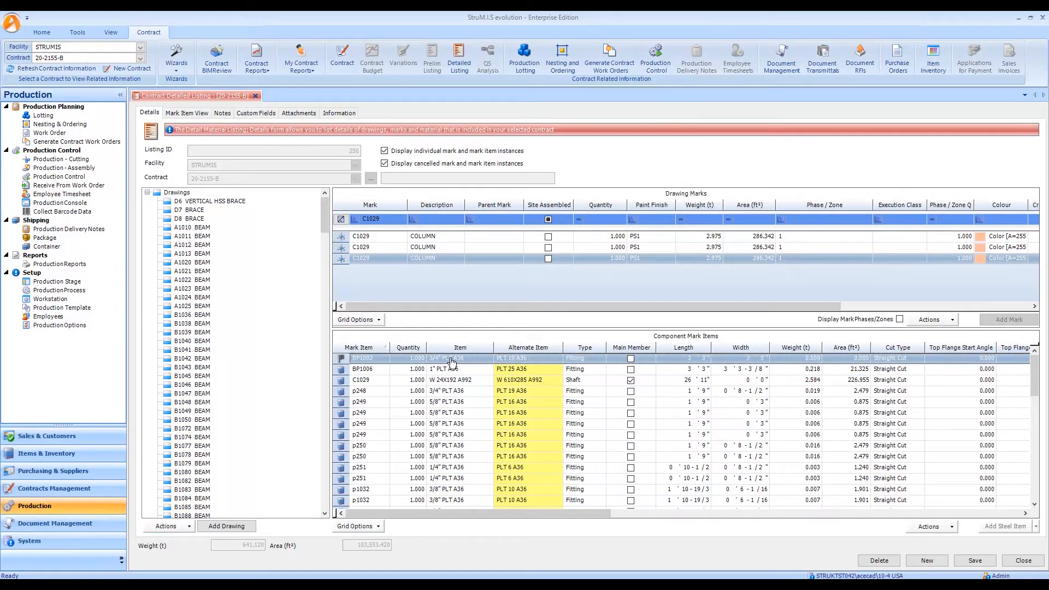
left_click(441, 371)
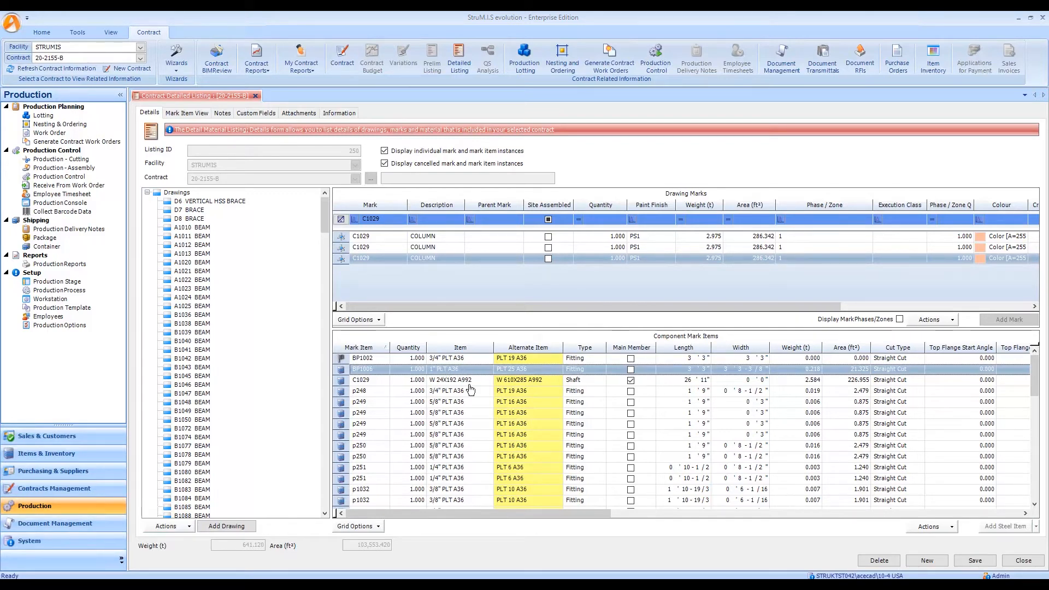
Filter the drawing marks by C1015 and compare its active and cancelled instances and their component mark items
left_click(385, 223)
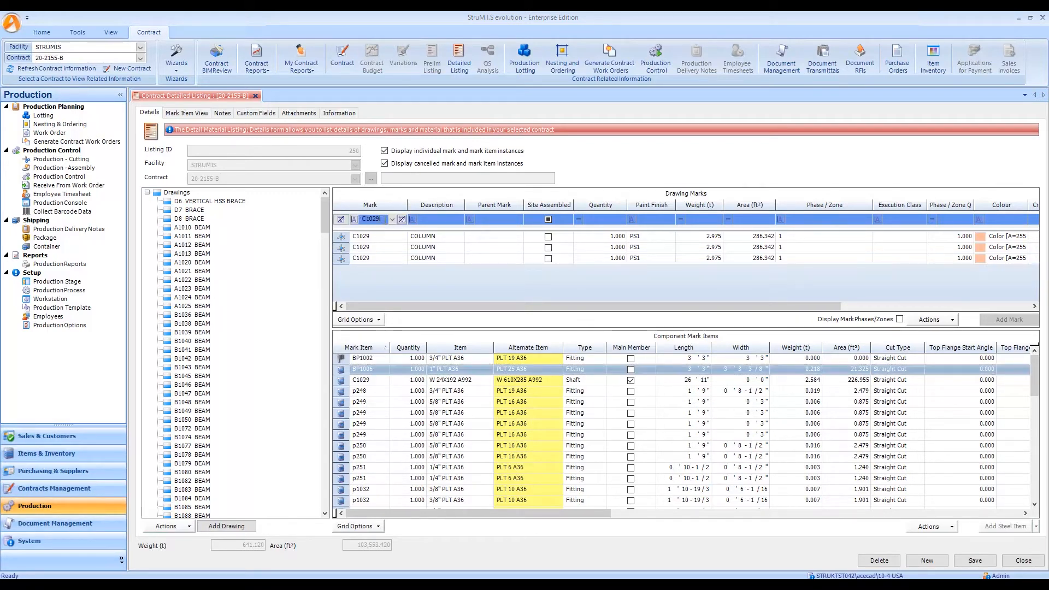
type("C1")
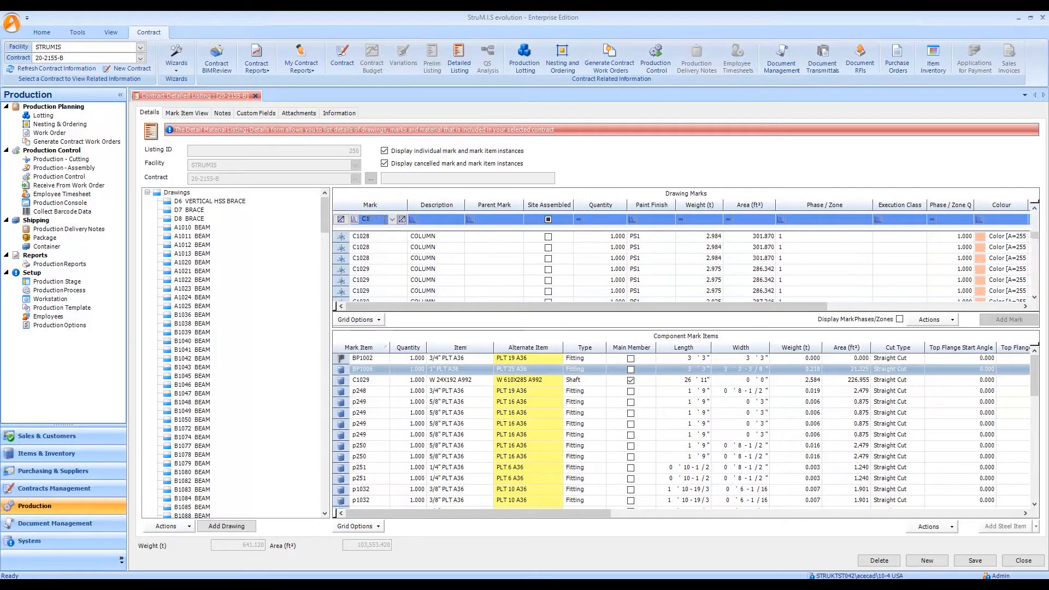
type("015")
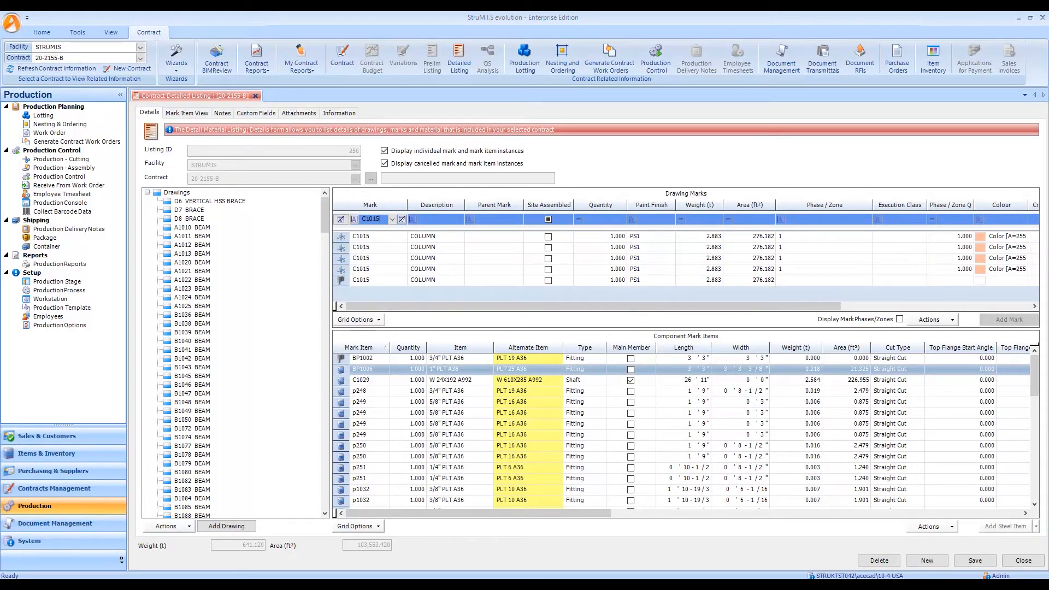
left_click(384, 164)
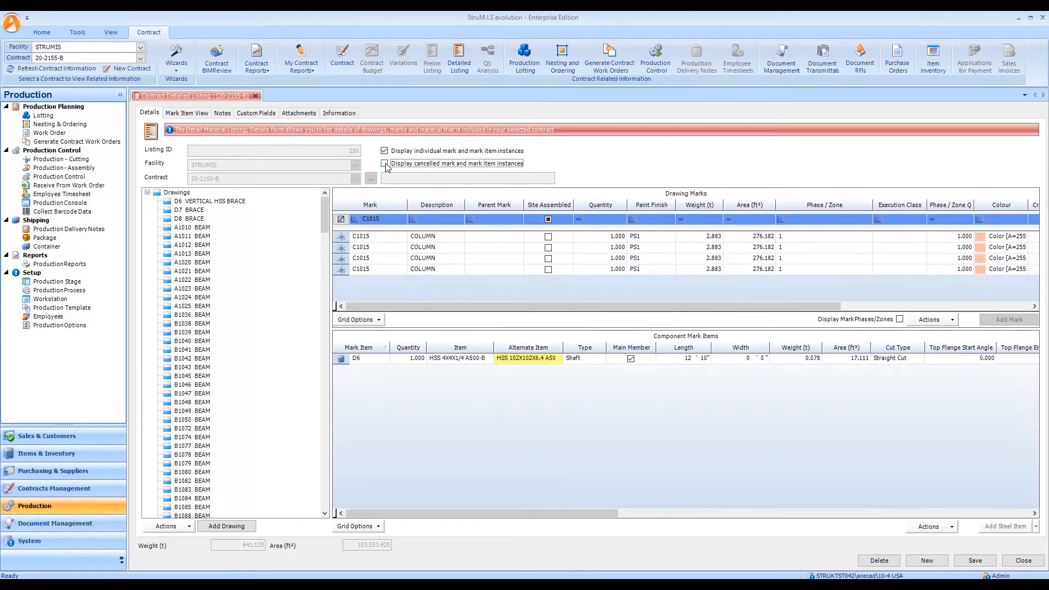
left_click(347, 238)
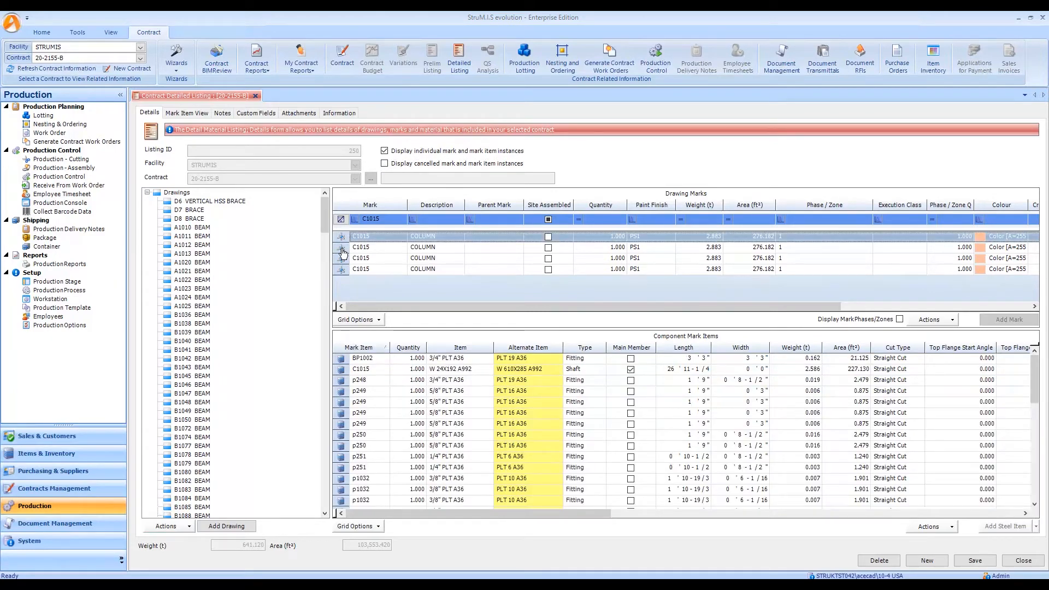
left_click(384, 164)
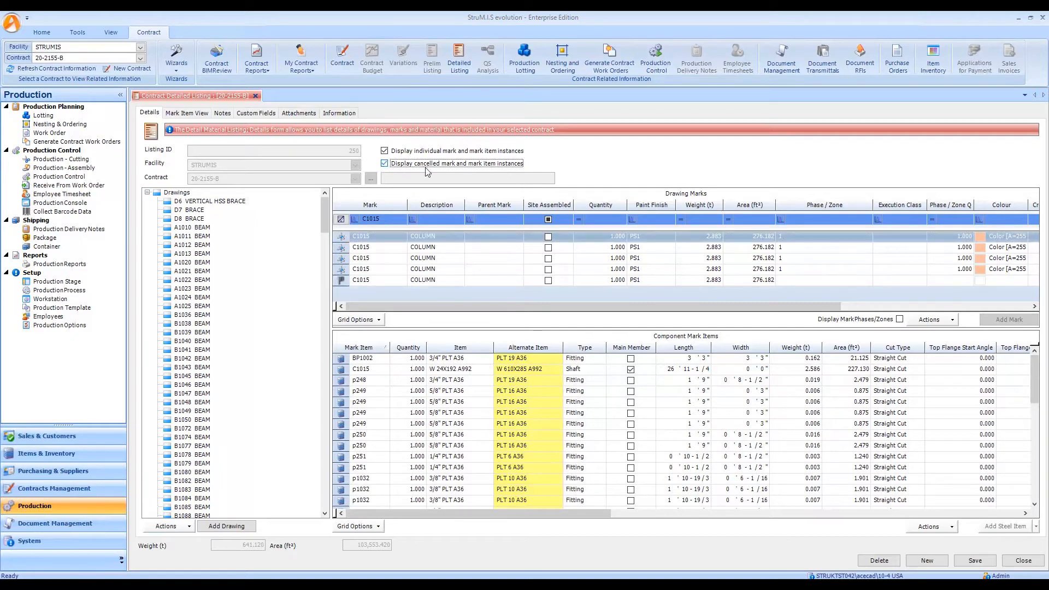
left_click(342, 281)
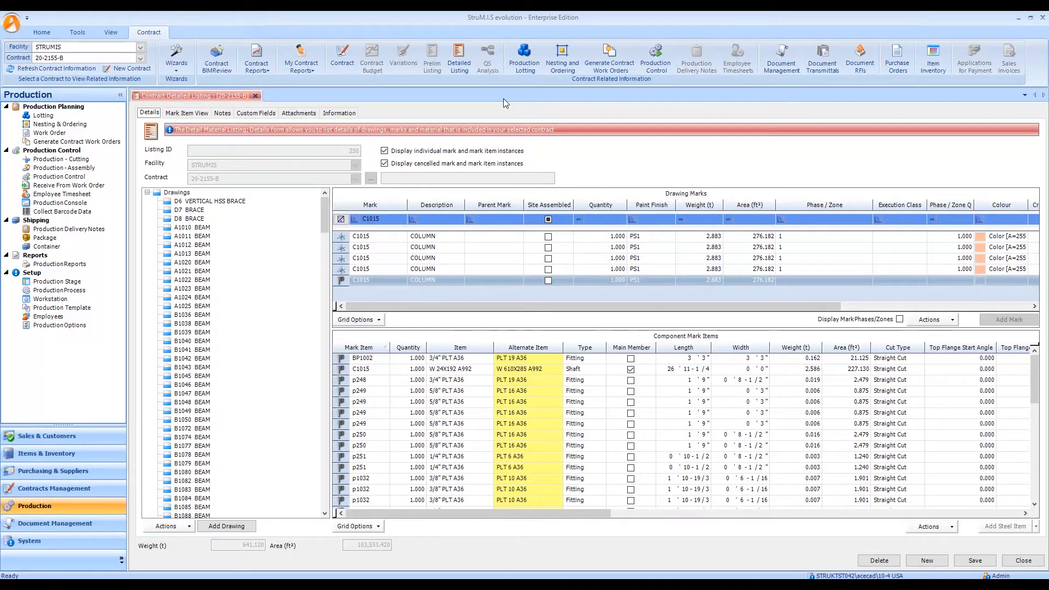
Open the contract's production lotting, list the lotted marks and look at the transmittal and RFI options for mark C2049
left_click(523, 64)
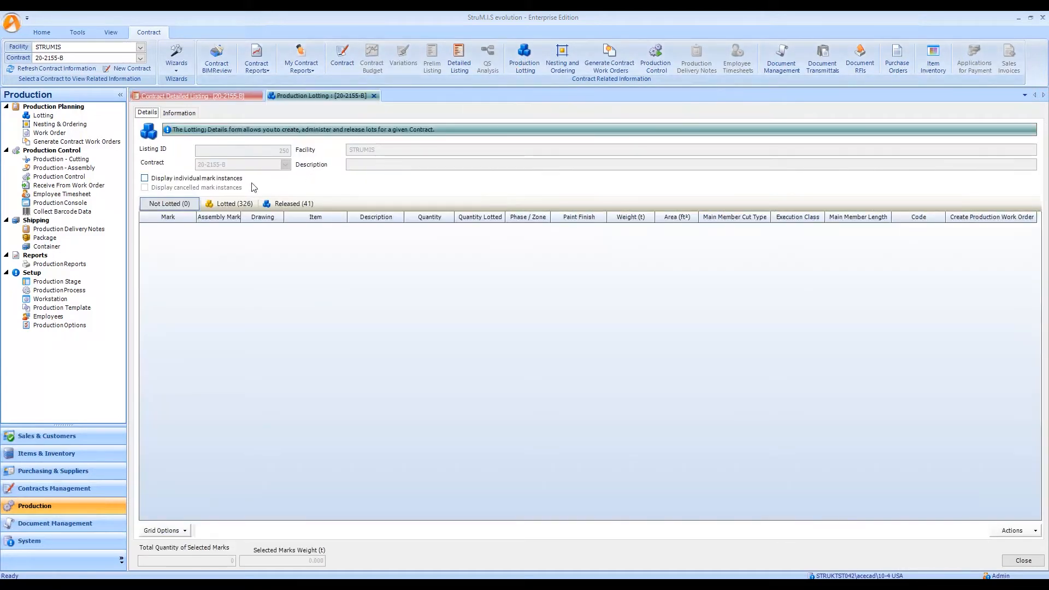
left_click(230, 205)
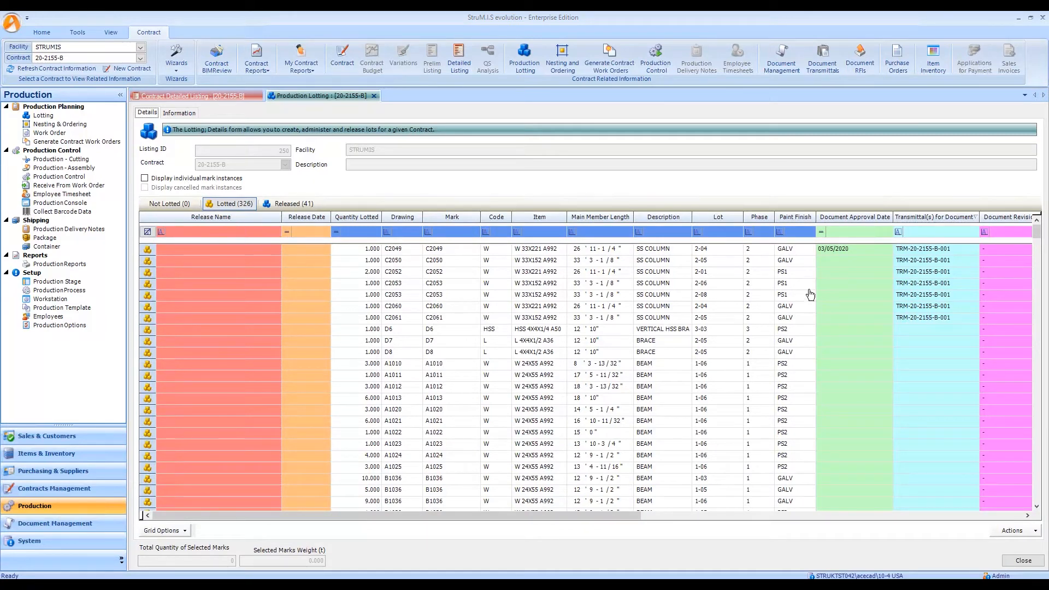
left_click(614, 254)
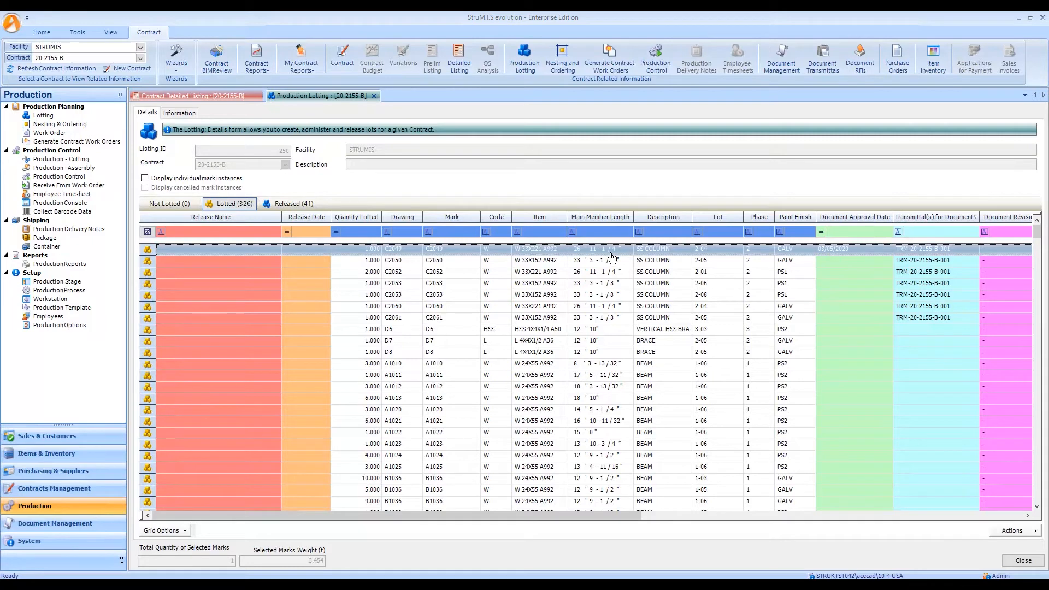
right_click(617, 252)
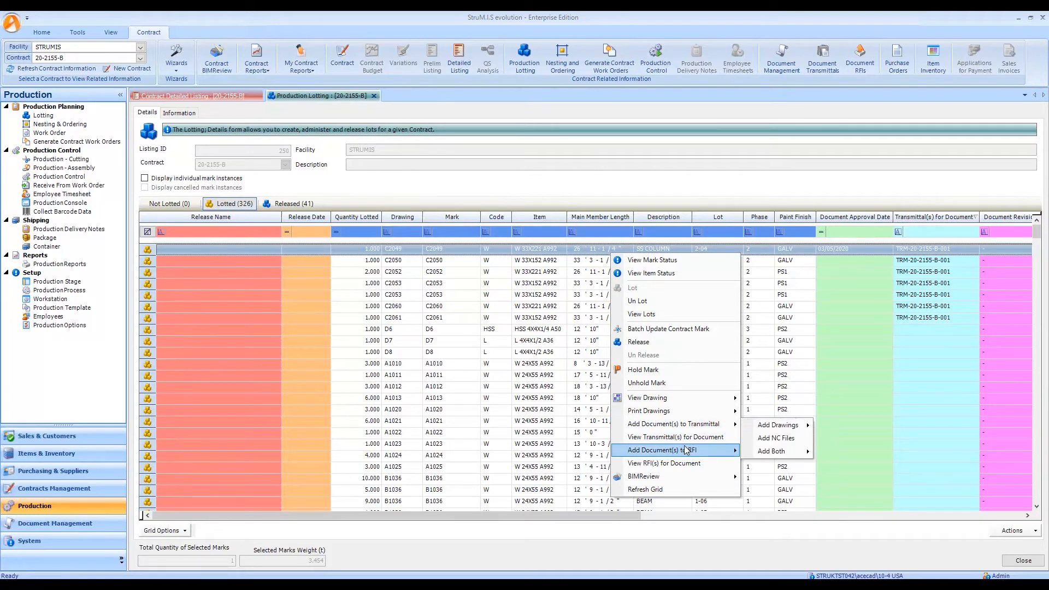
mouse_move(690, 427)
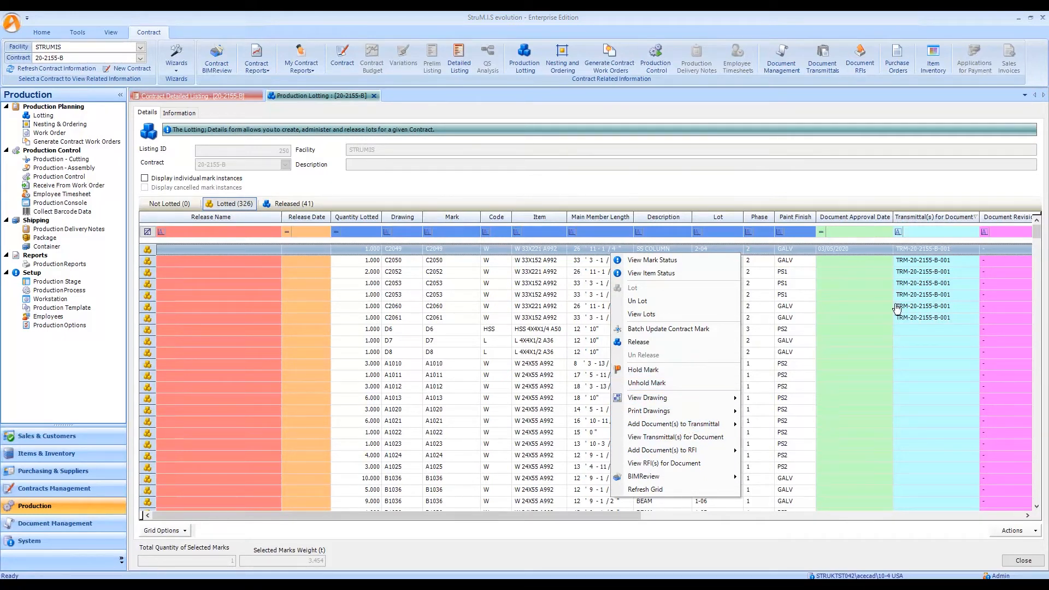
Examine the document approval, transmittal, revision and completion date columns of the lotted marks
left_click(929, 284)
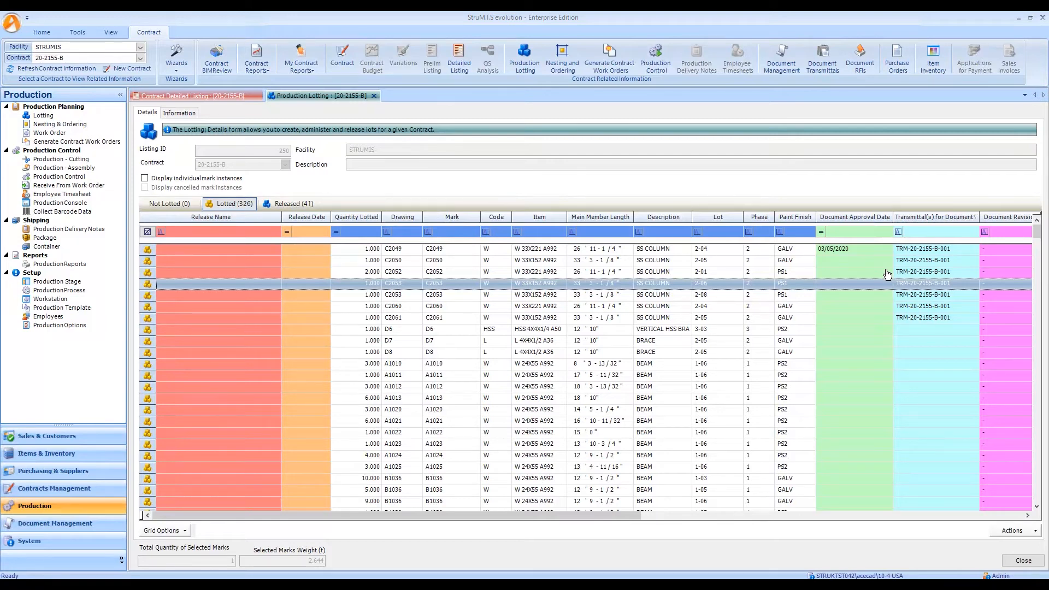
left_click_drag(604, 519, 650, 520)
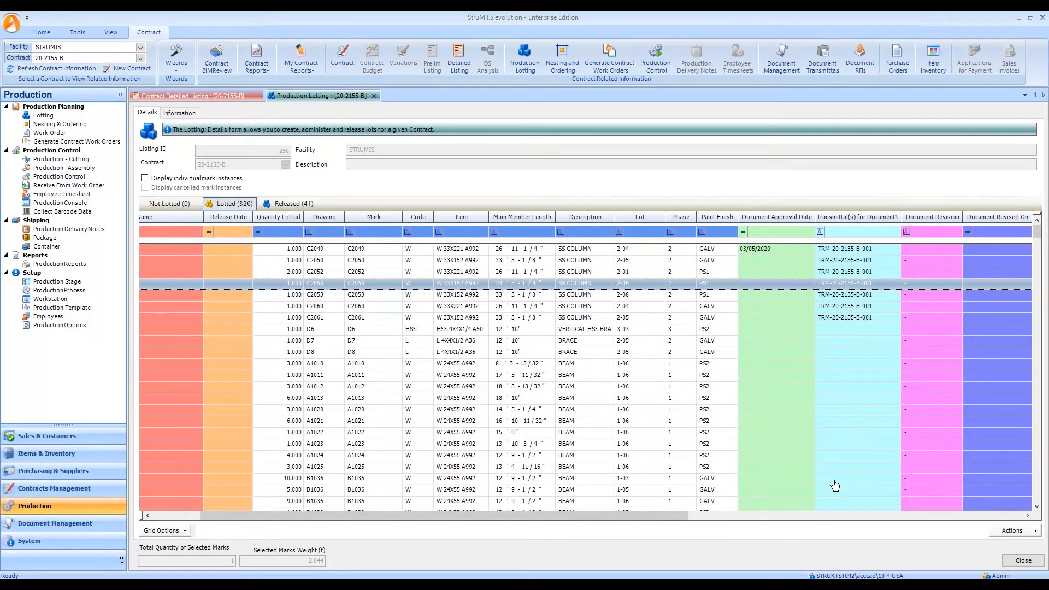
left_click_drag(653, 519, 738, 519)
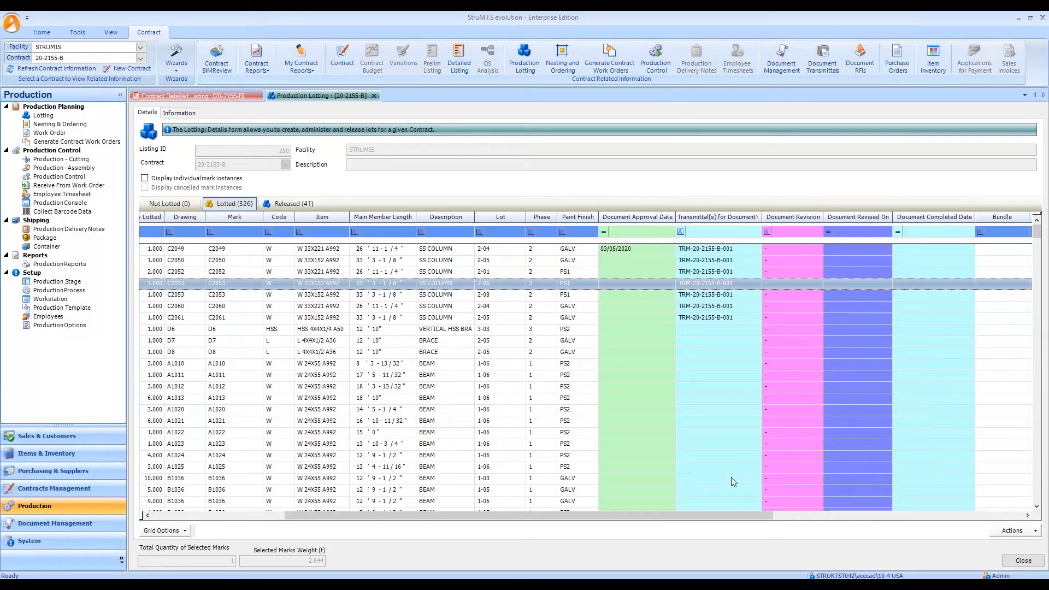
left_click_drag(723, 516, 297, 273)
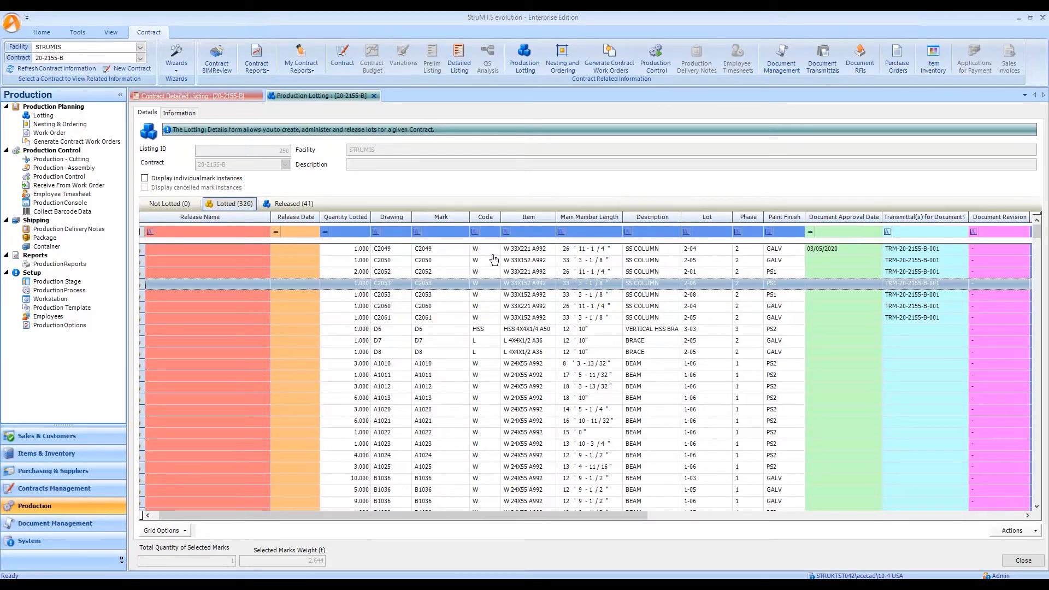
Filter the lotted marks by mark C1051 and select the C1051 column
left_click(437, 231)
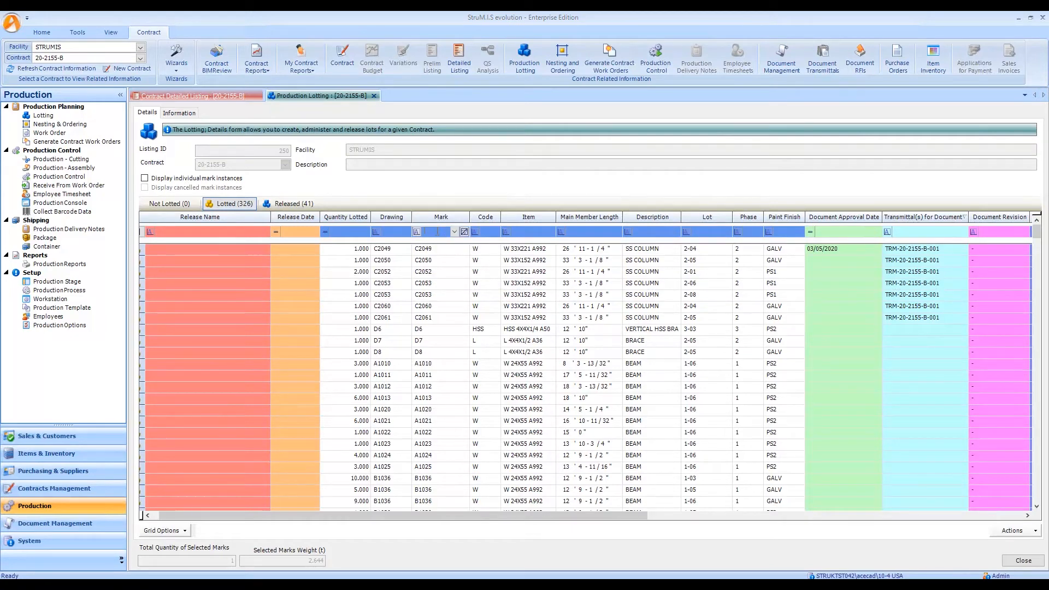
type("\\")
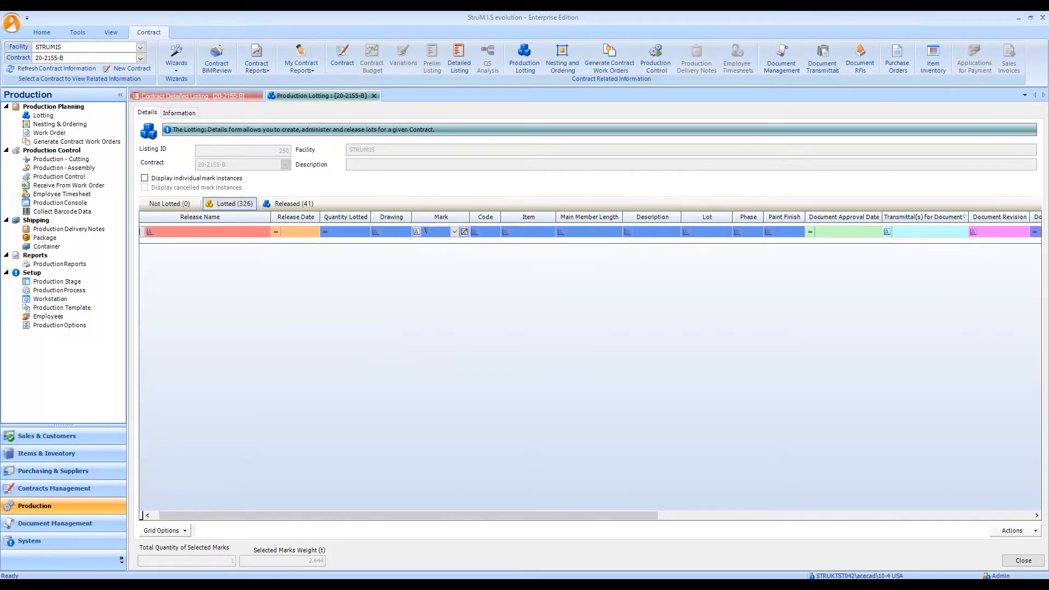
key("BackSpace")
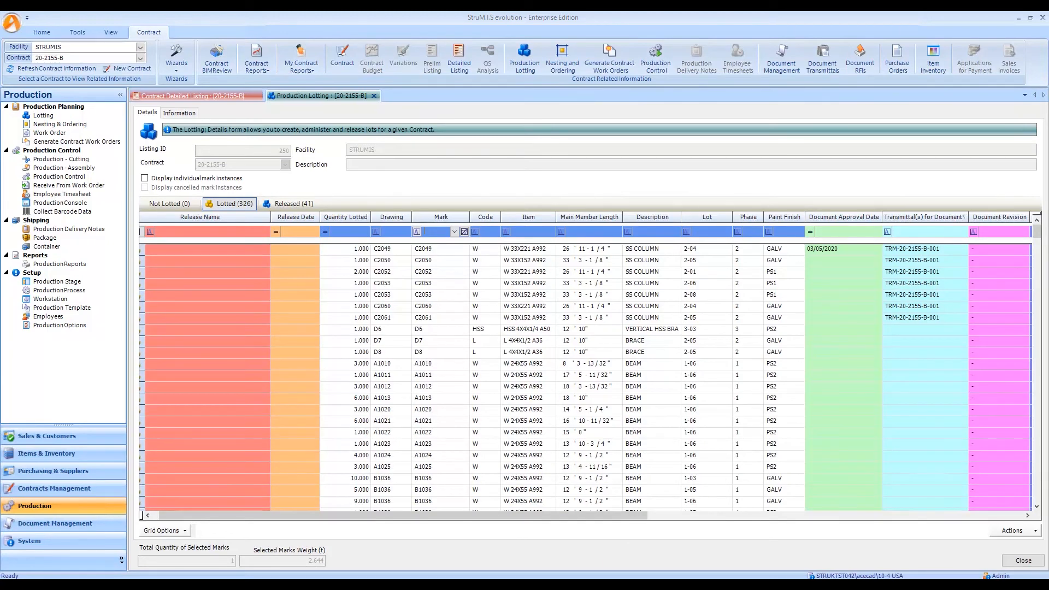
type("C1051")
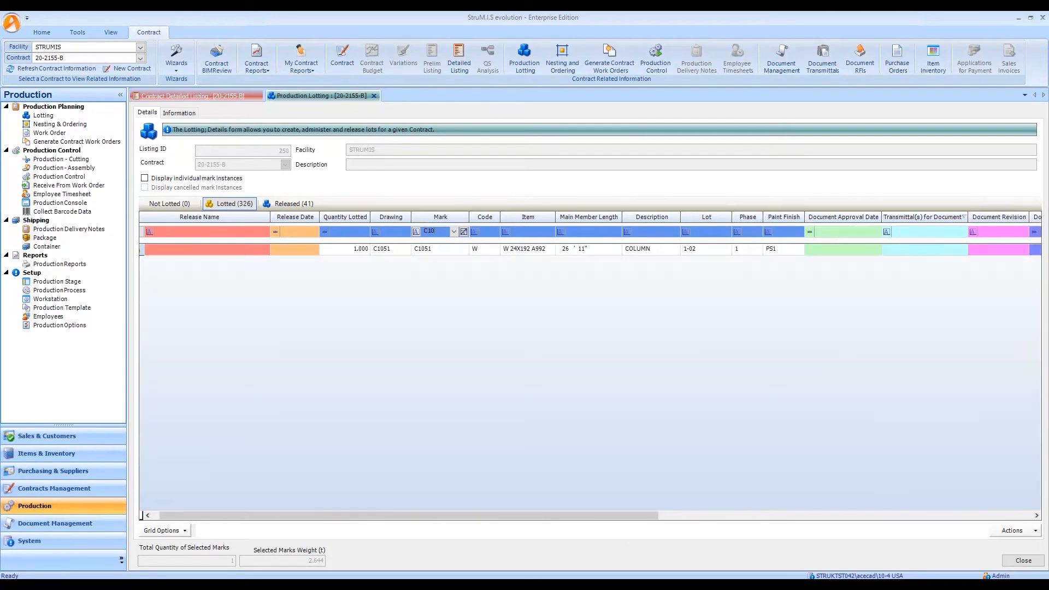
left_click(445, 251)
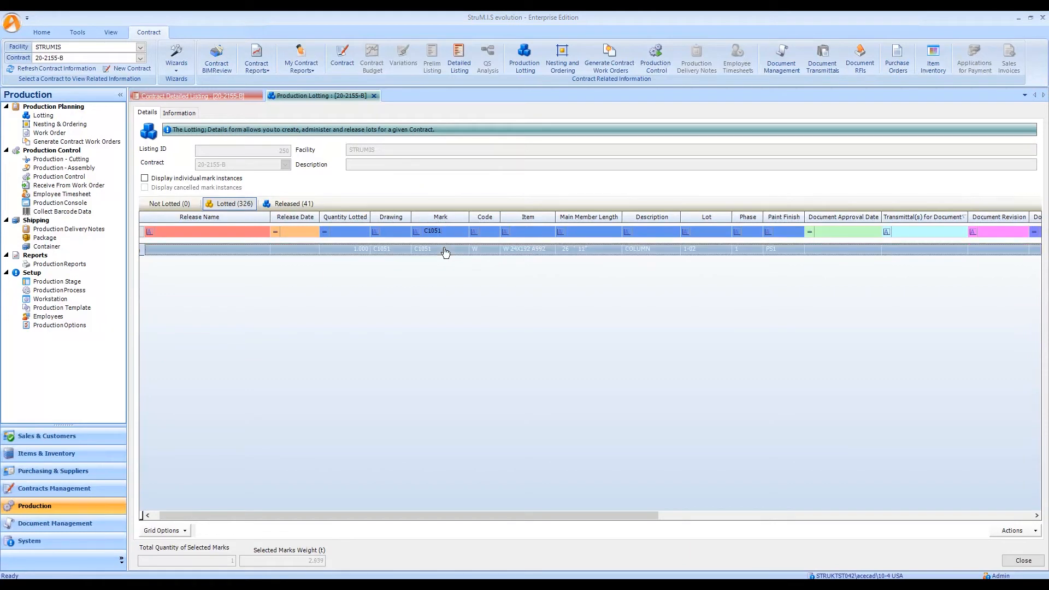
Release the lotted C1051 column under the release Columns - Phase 1 - Rev1
right_click(445, 251)
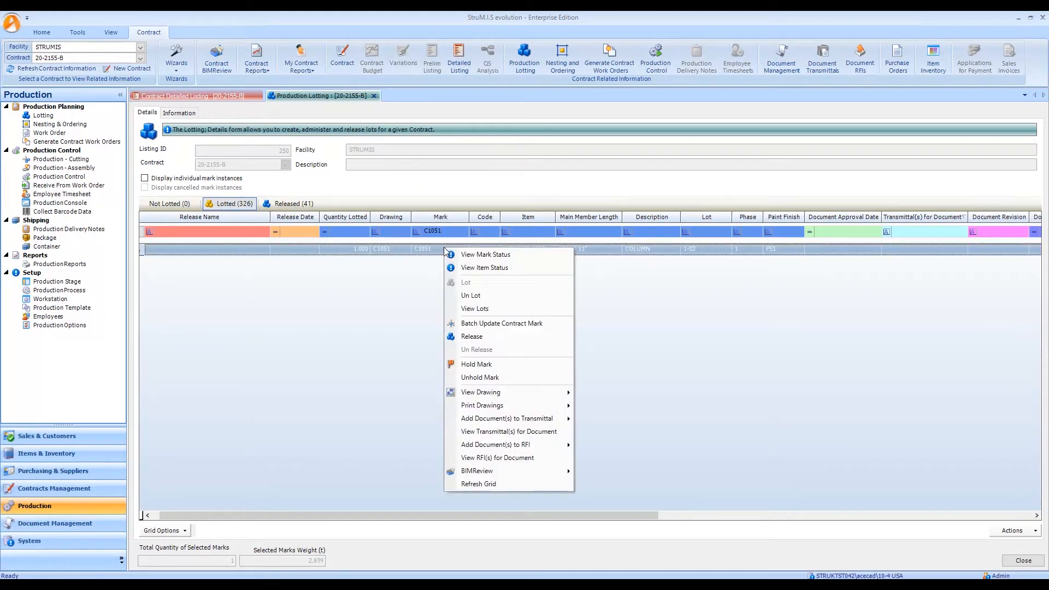
left_click(476, 336)
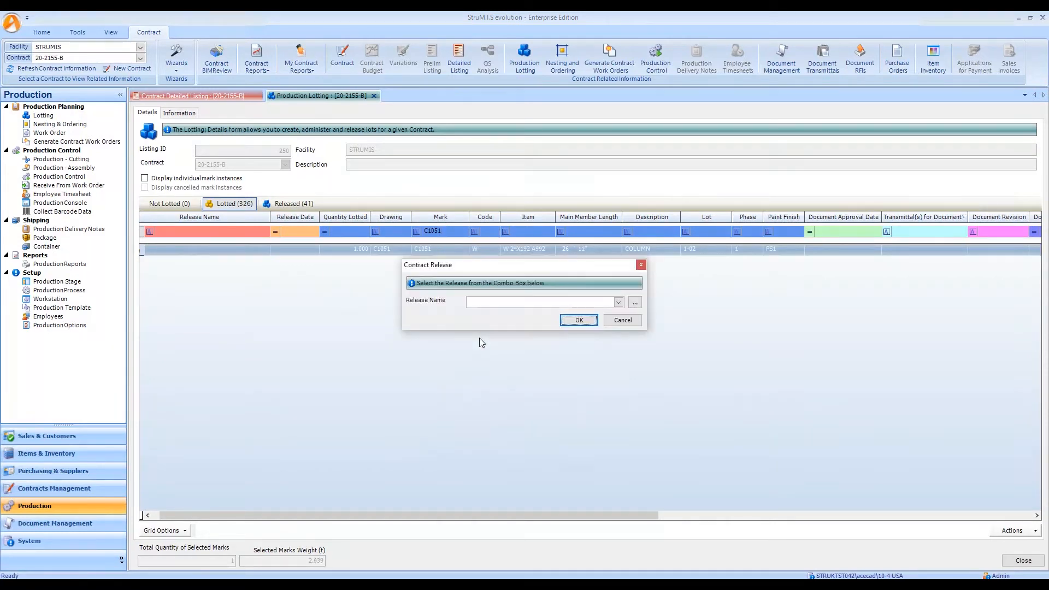
left_click(638, 304)
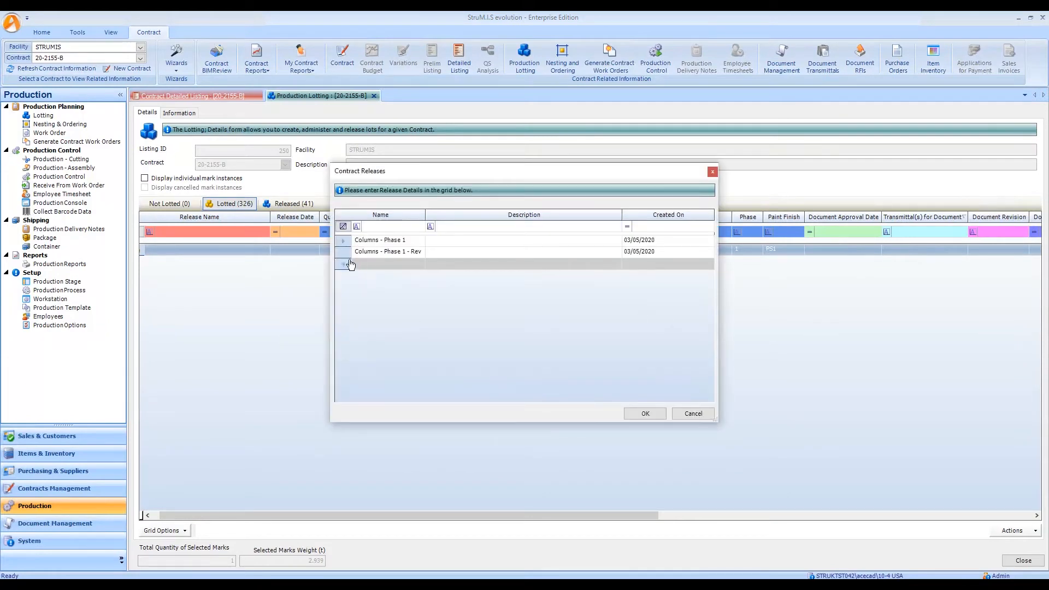
left_click(379, 253)
left_click_drag(425, 214, 456, 214)
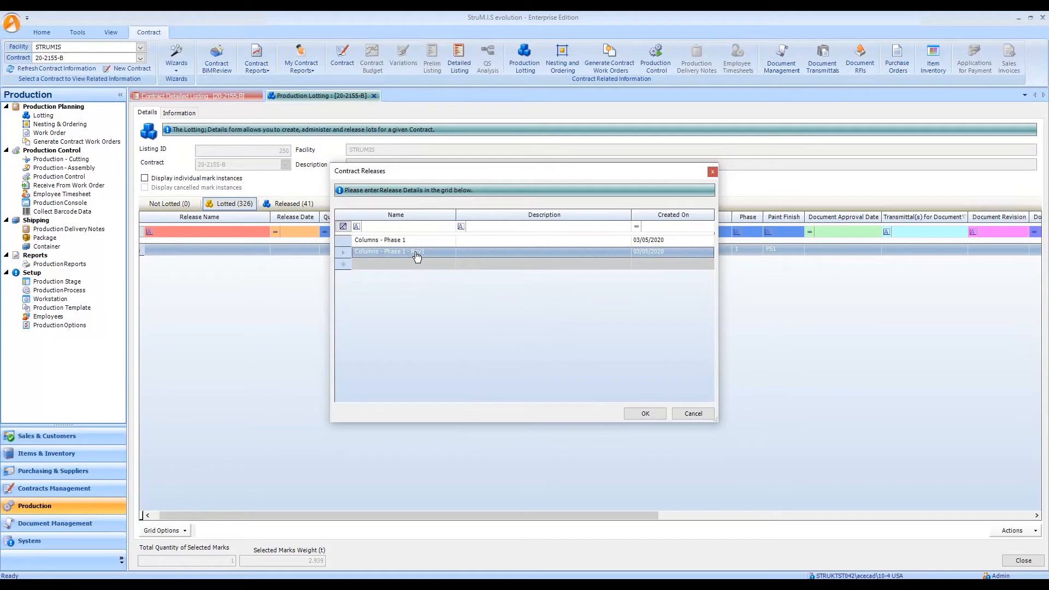
left_click(641, 415)
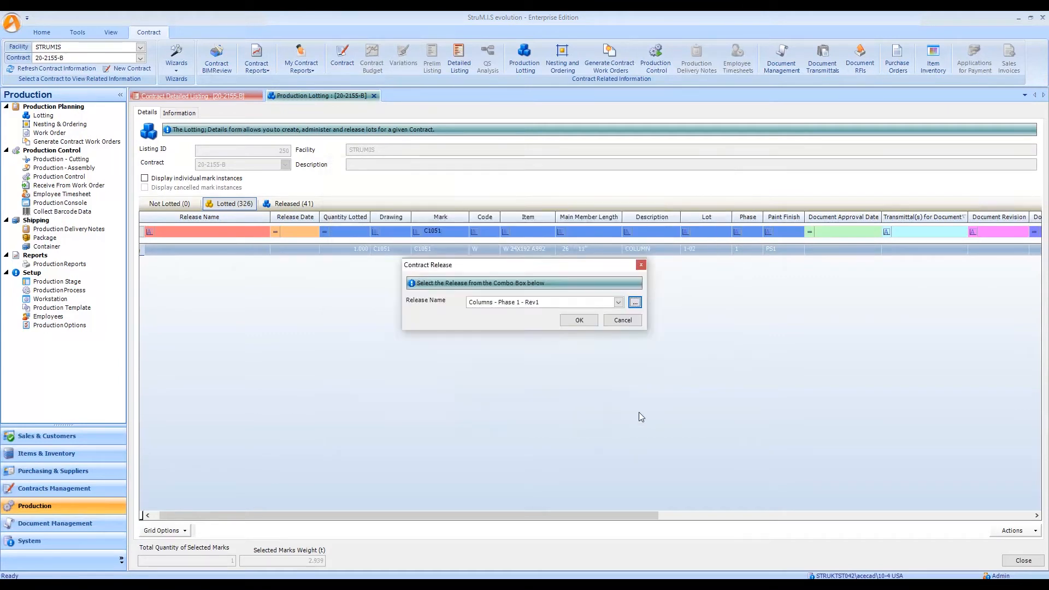
left_click(579, 321)
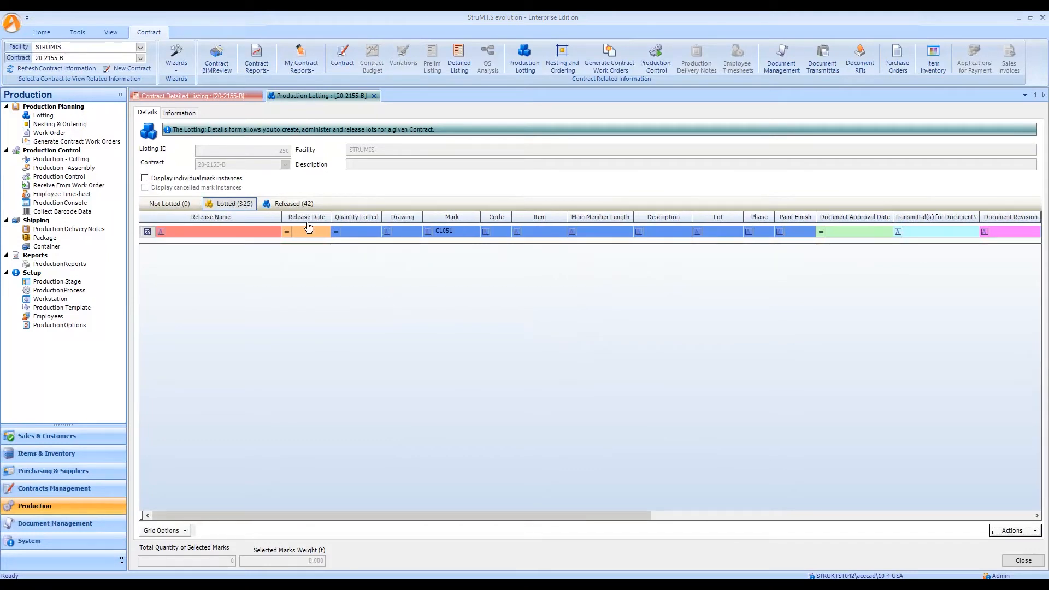
Open the contract's nesting and ordering, list the items not covered and filter them by code W
left_click(567, 60)
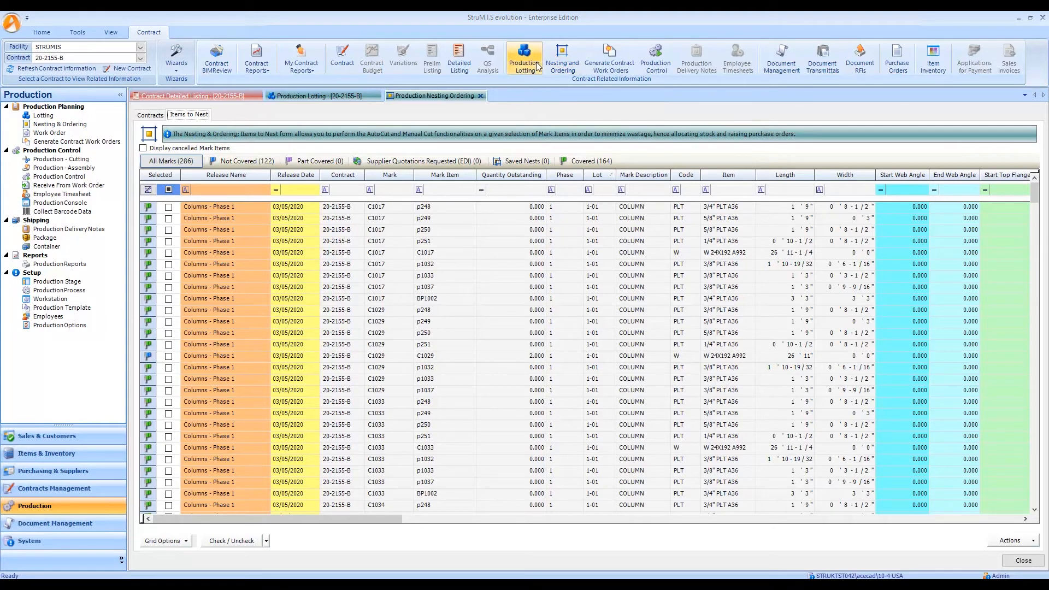
left_click(242, 162)
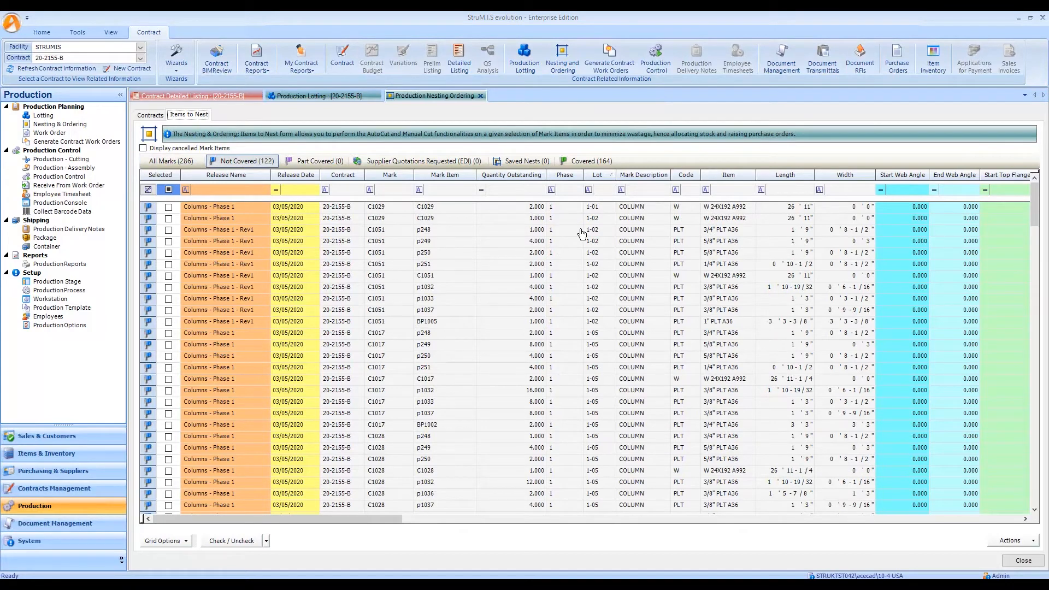
left_click(686, 189)
left_click(671, 235)
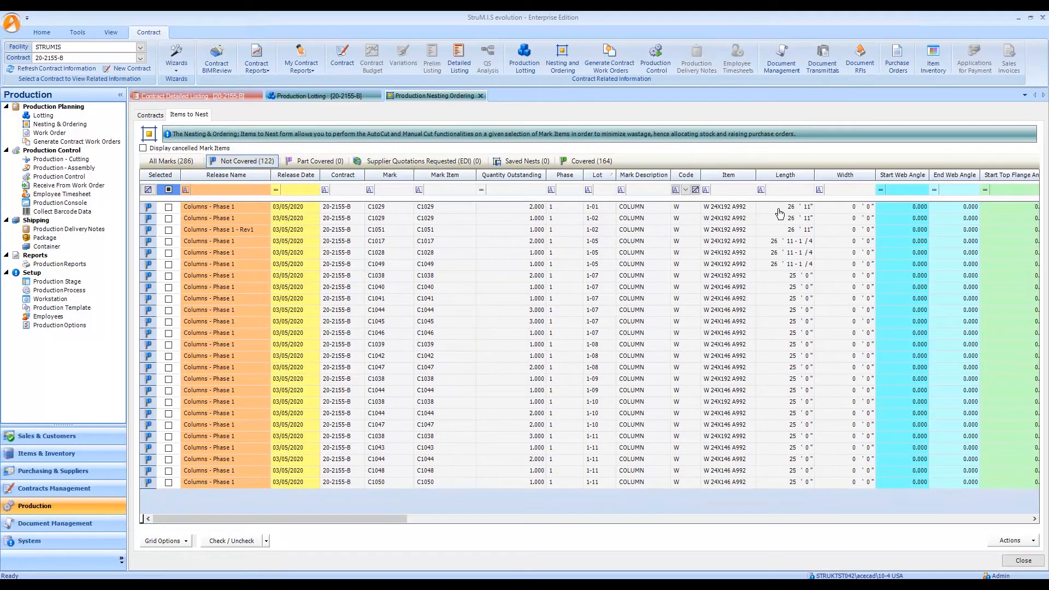
Start the Nesting Wizard for the three W 24X192 column items of marks C1029 and C1051 that are 26' 11" long
left_click_drag(787, 210, 783, 233)
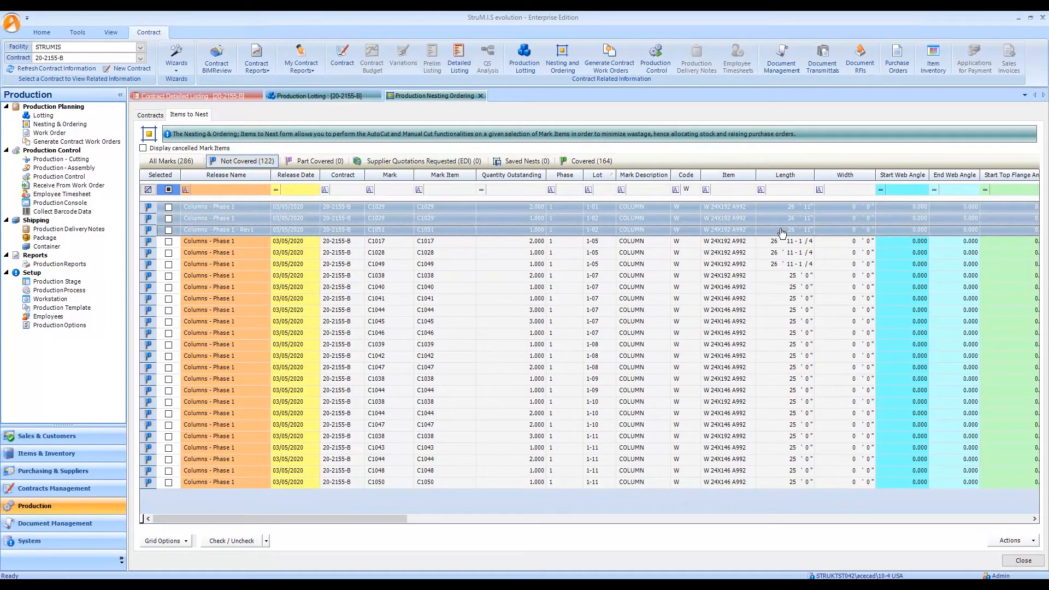
right_click(420, 223)
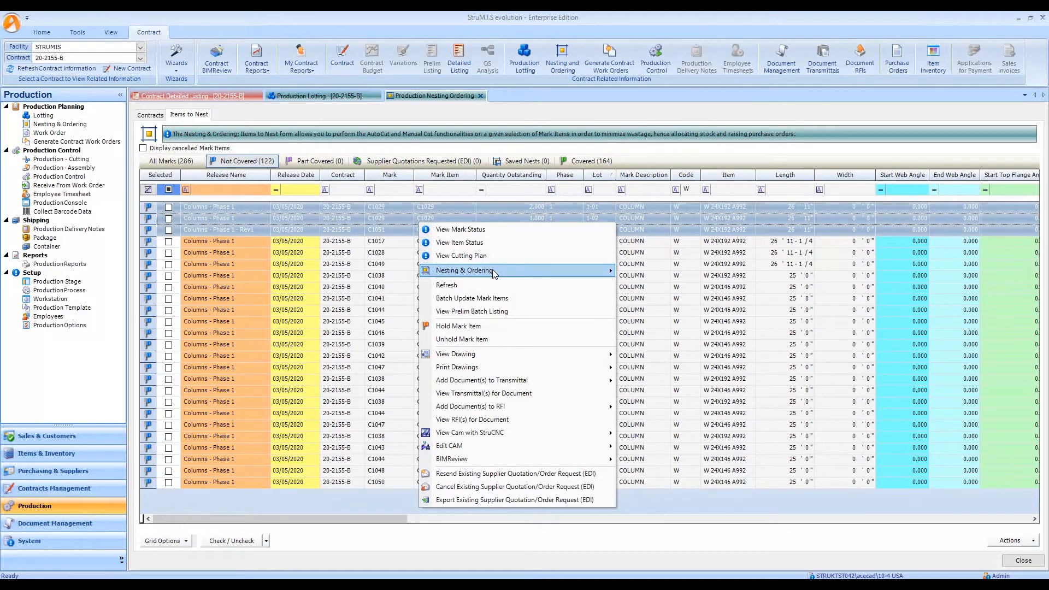
mouse_move(494, 270)
mouse_move(654, 274)
left_click(798, 286)
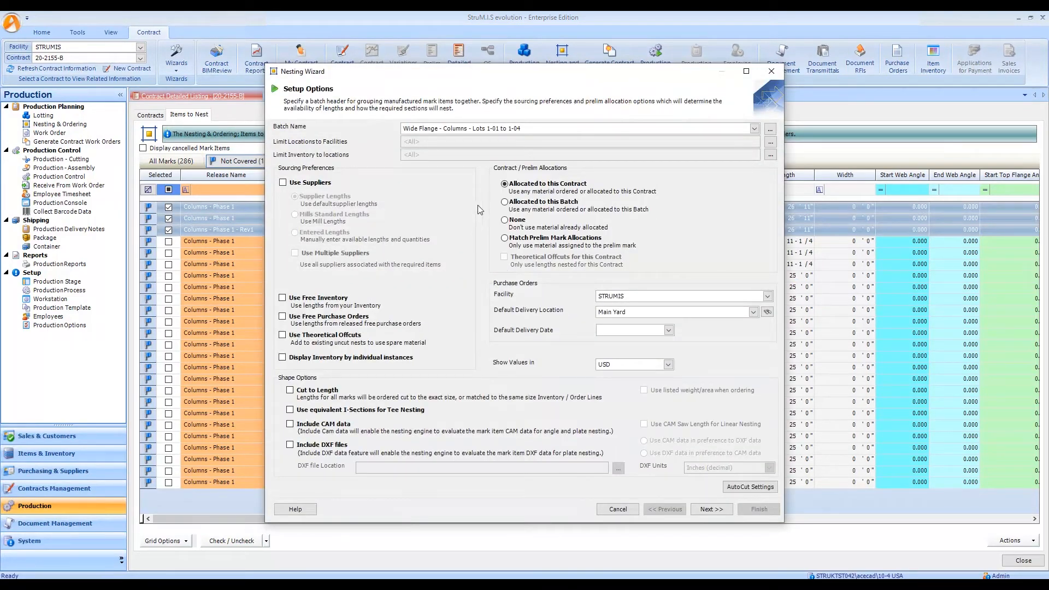
Create the batch Wide Flange - Columns - Lots 1-01 to 1-04 - length rev and use it for this nesting
left_click(769, 129)
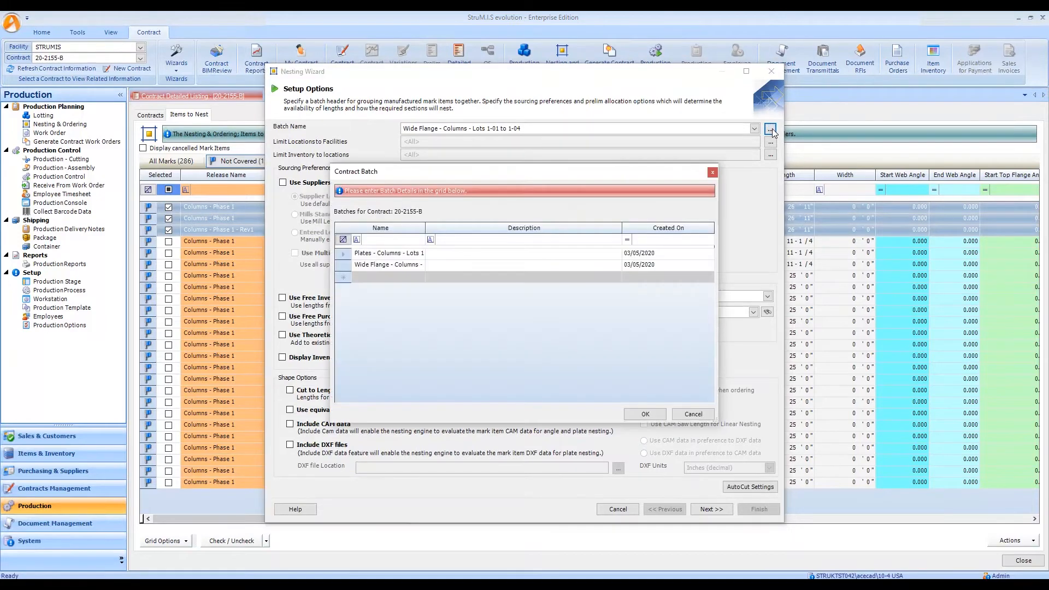
left_click_drag(425, 228, 503, 230)
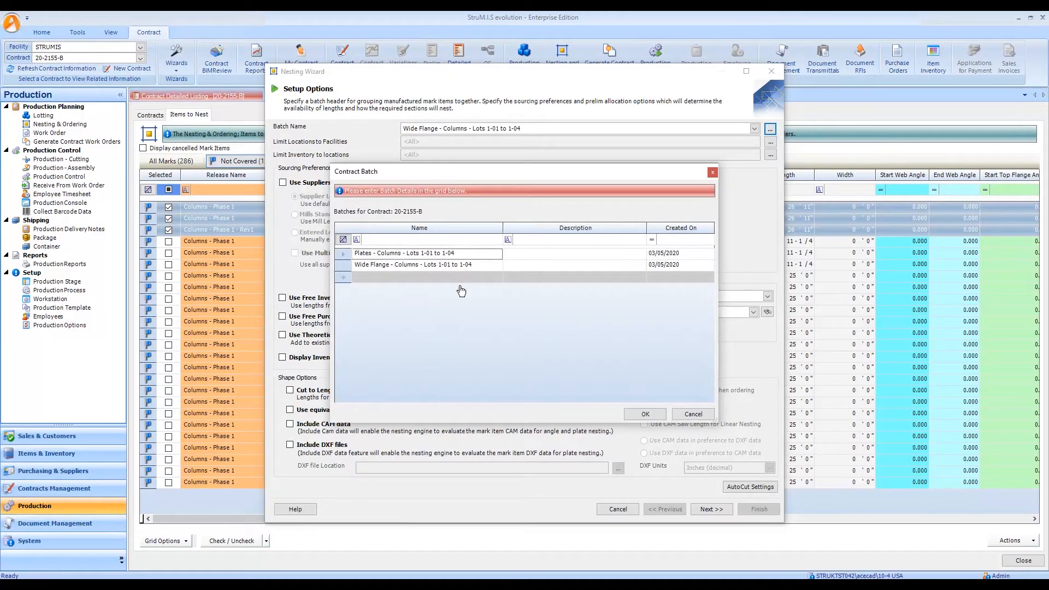
left_click(432, 264)
key("ctrl+c")
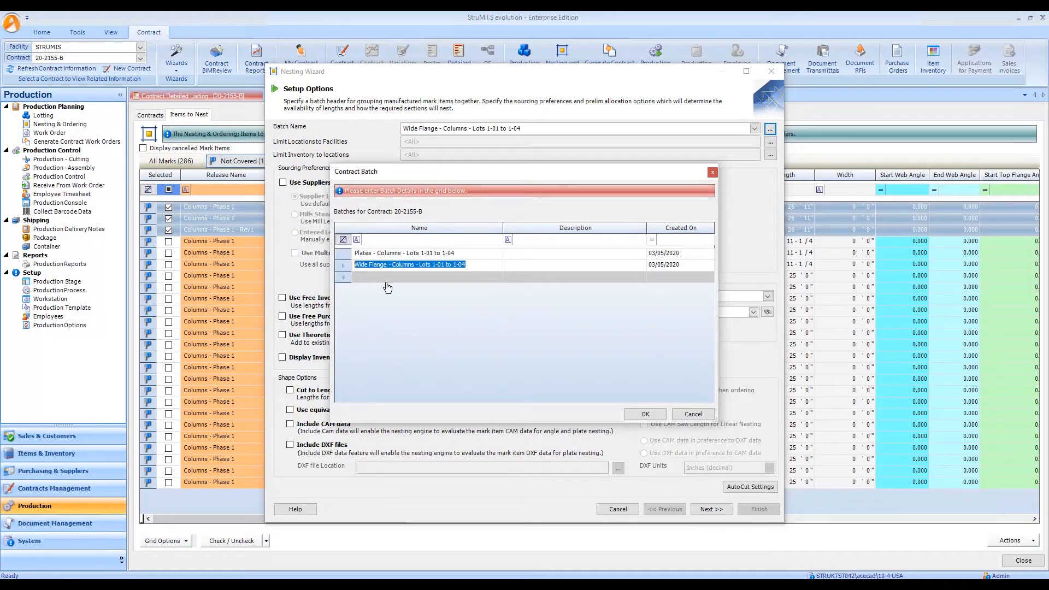
left_click(430, 276)
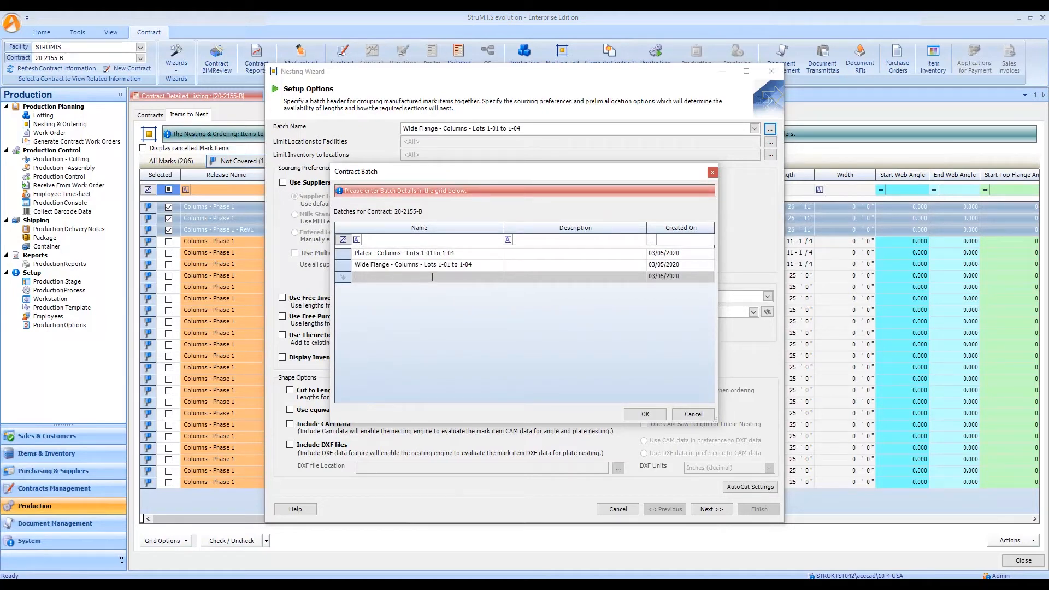
key("ctrl+v")
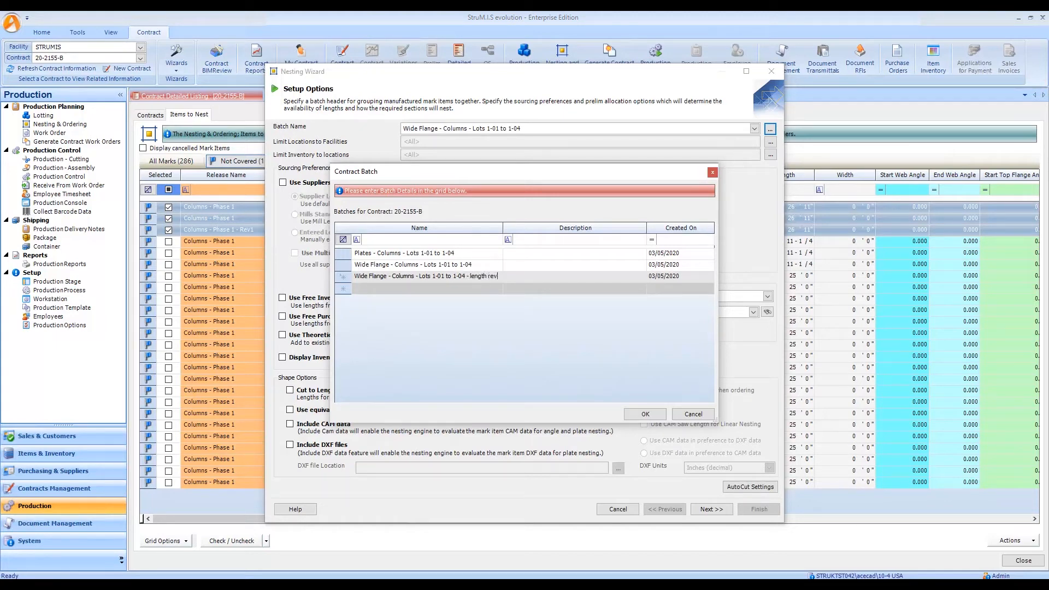
left_click(343, 276)
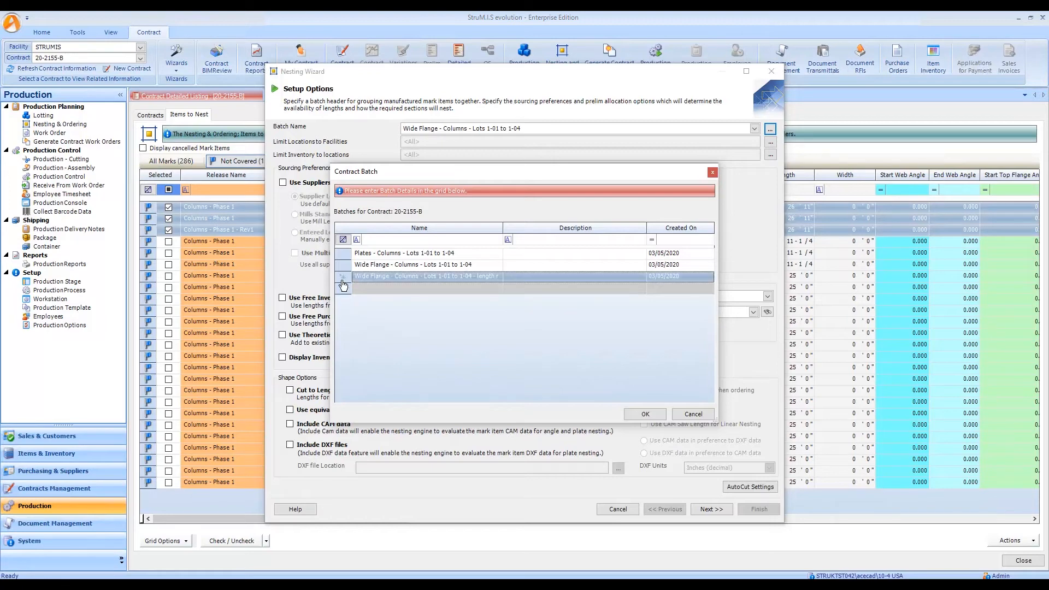
left_click(636, 413)
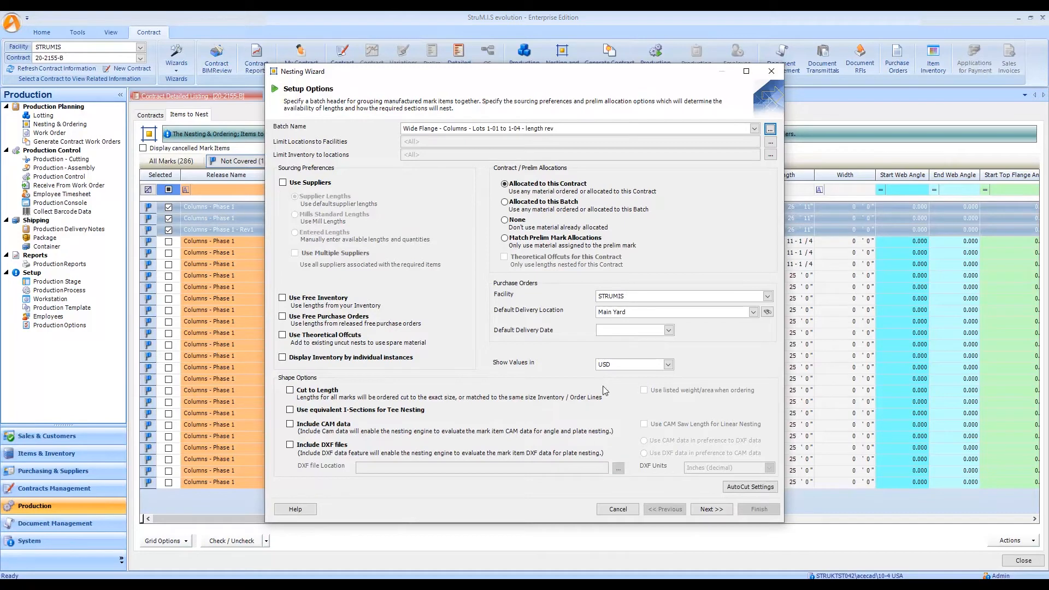
Nest the columns from the included Infra-Metals lengths allocated to the contract and inspect the suggested cutting plan
left_click(719, 510)
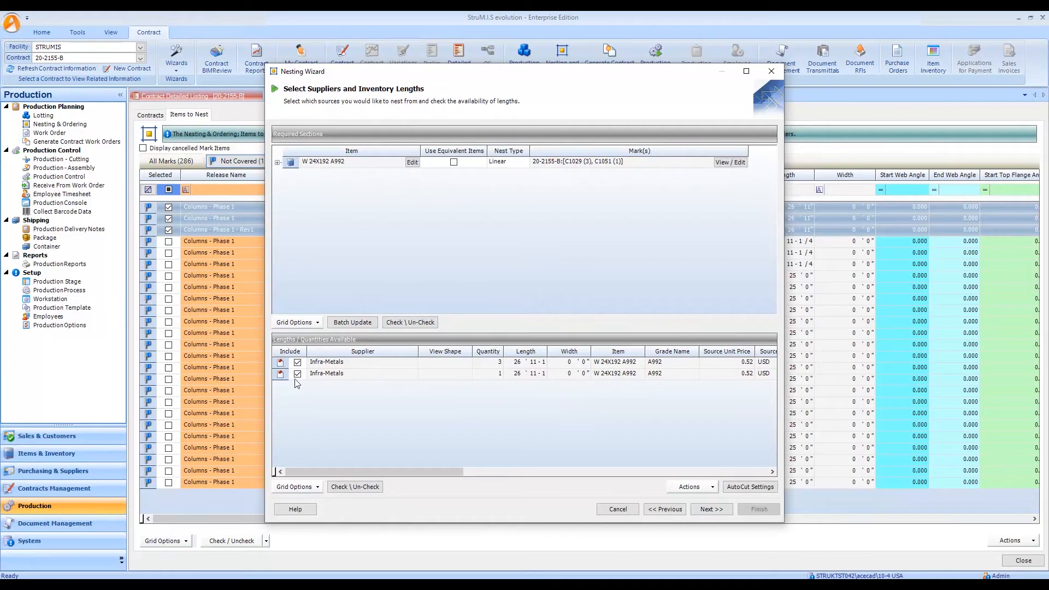
left_click_drag(548, 351, 590, 348)
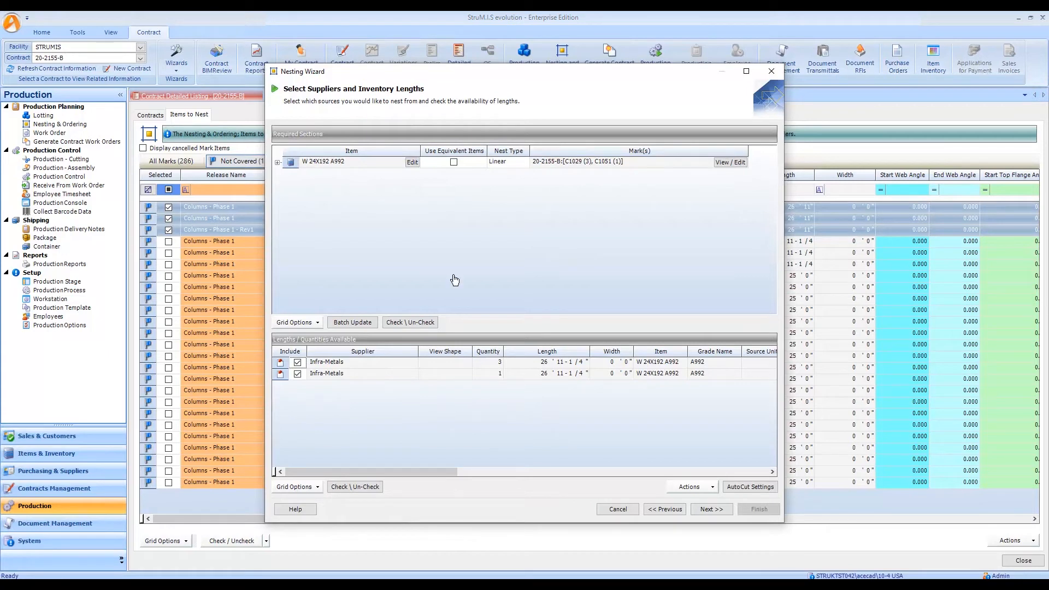
left_click(710, 509)
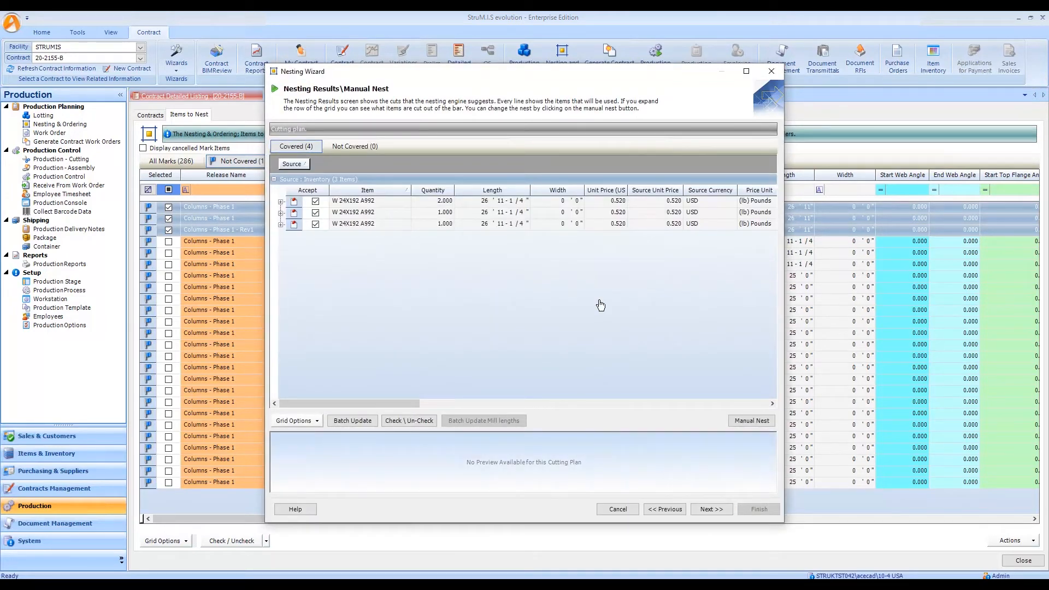
left_click(297, 206)
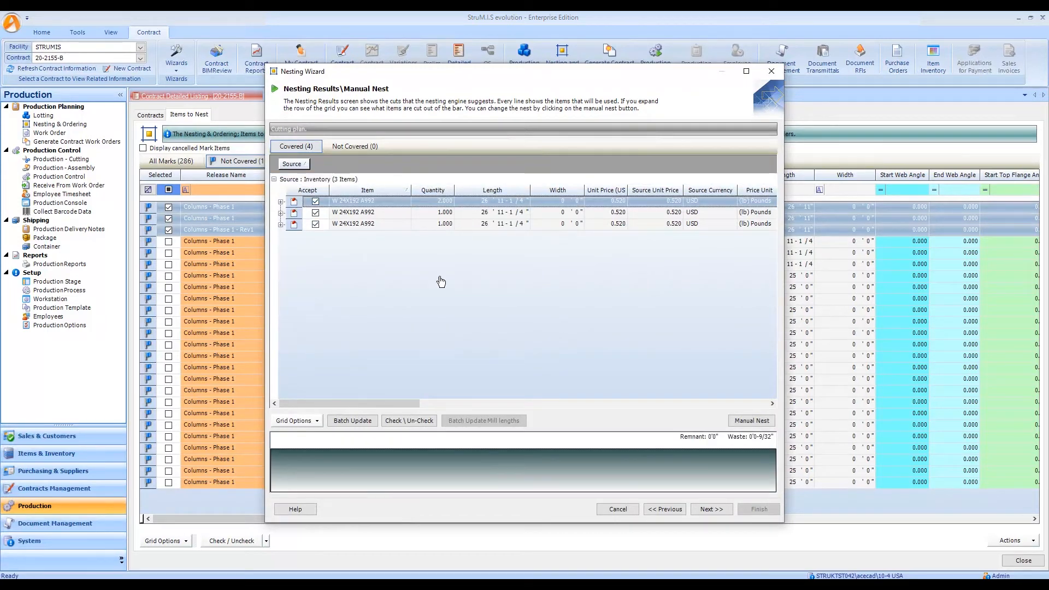
left_click_drag(532, 191, 561, 191)
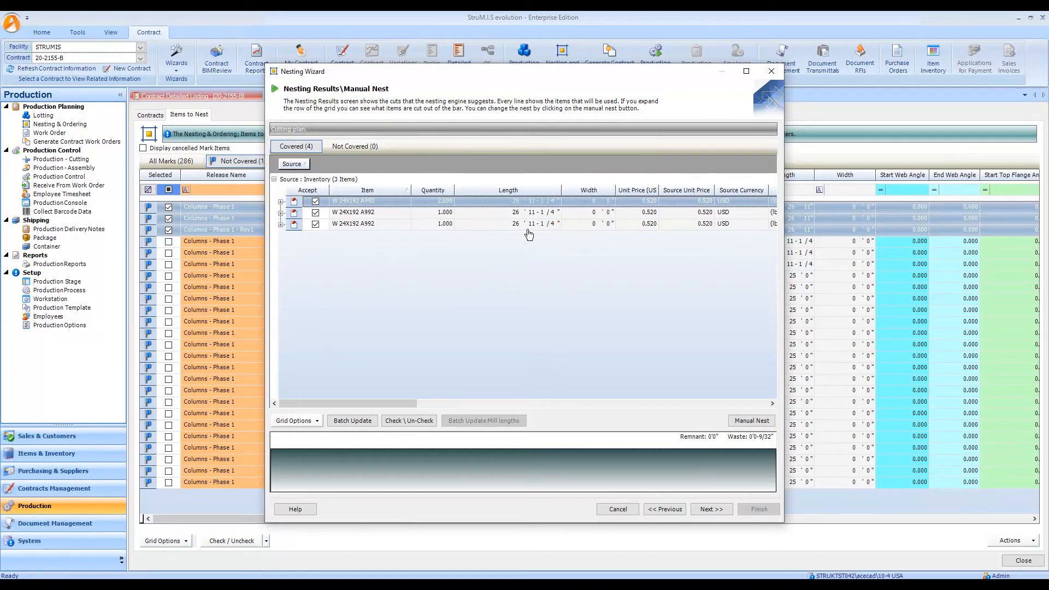
Accept the nesting results with Allocate / Order for the inventory source and finish the wizard
left_click(718, 514)
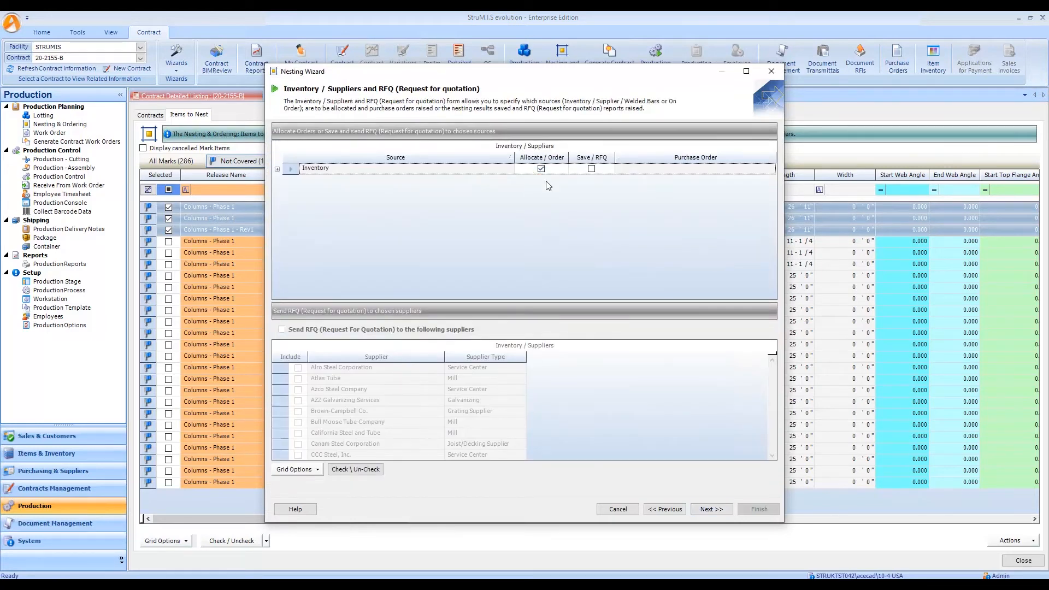
left_click(718, 509)
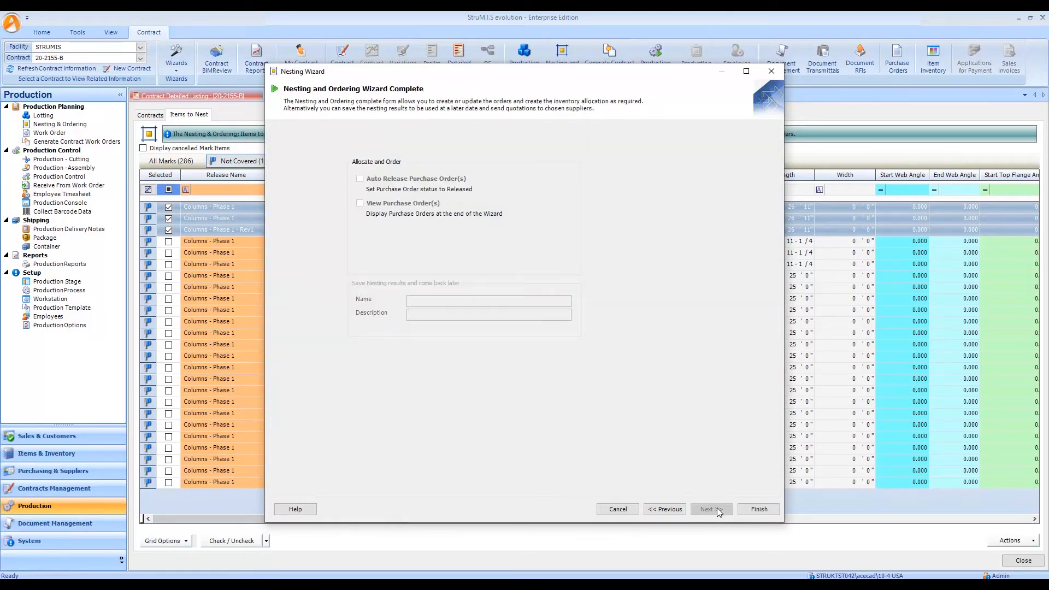
left_click(757, 509)
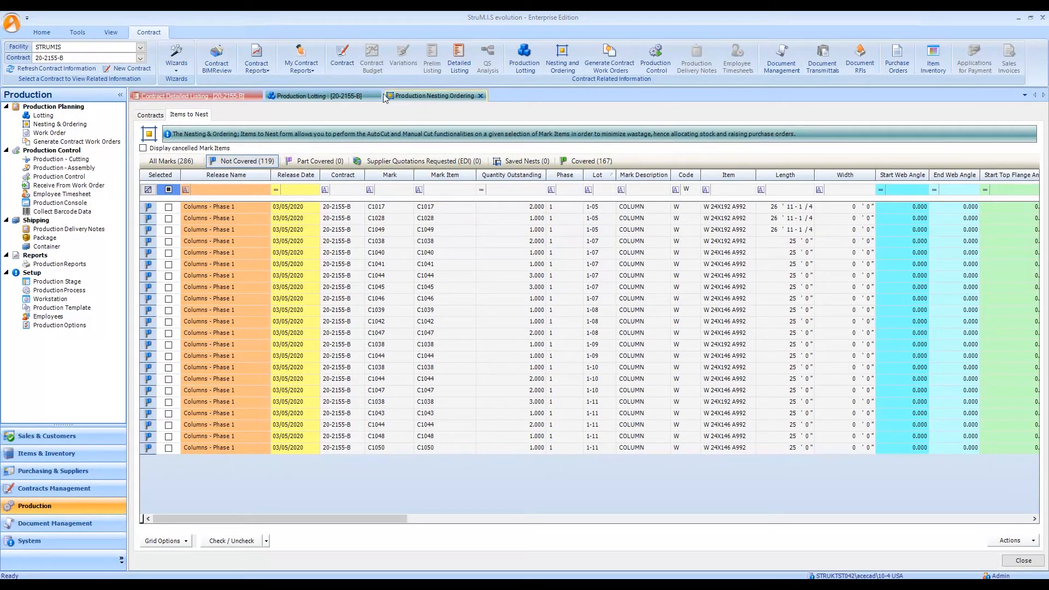
Return to production lotting, clear the C1051 mark filter and filter the lotted marks by description SS
left_click(326, 96)
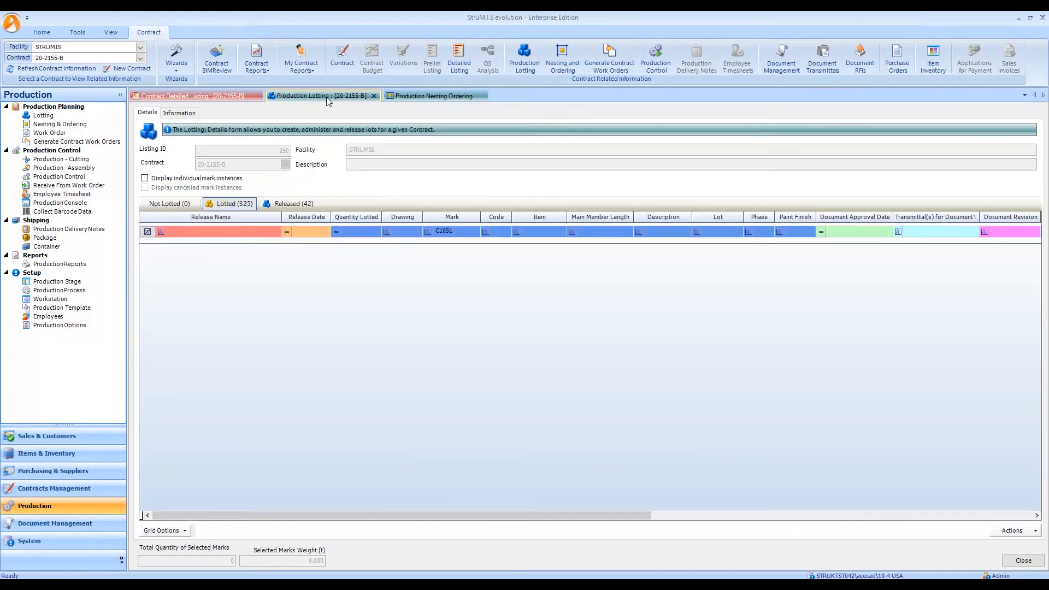
left_click(148, 233)
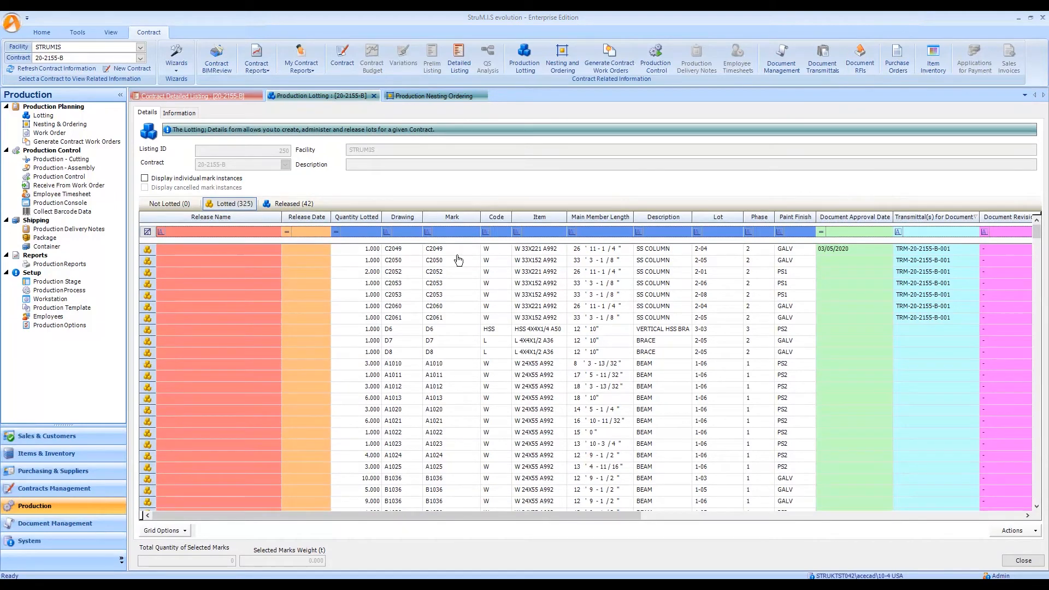
left_click(656, 232)
type("SS")
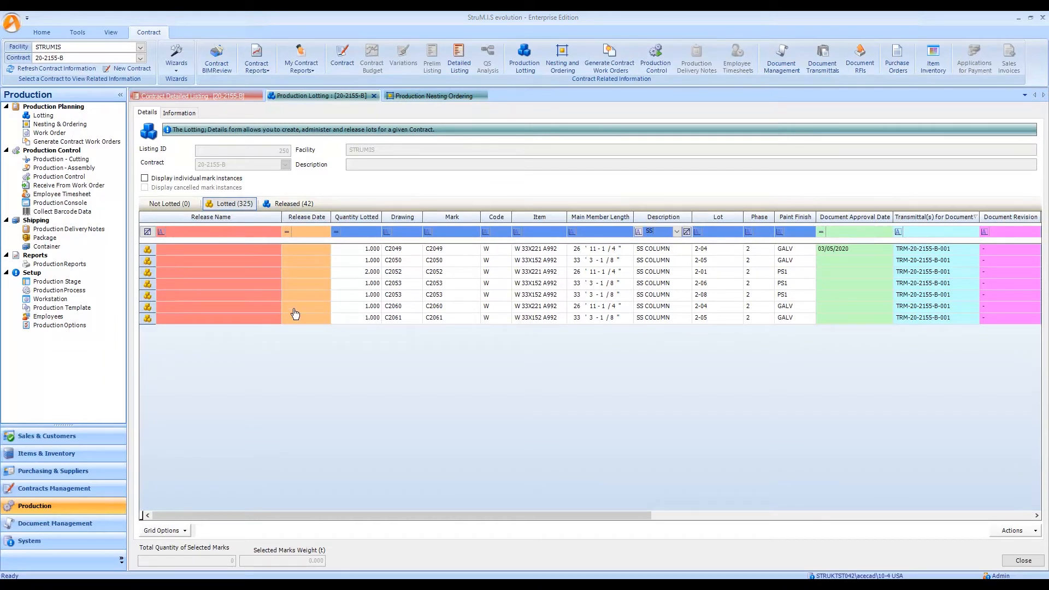
Batch update the mark description of all filtered SS COLUMN marks to COLUMN and clear the description filter
left_click_drag(149, 253, 160, 328)
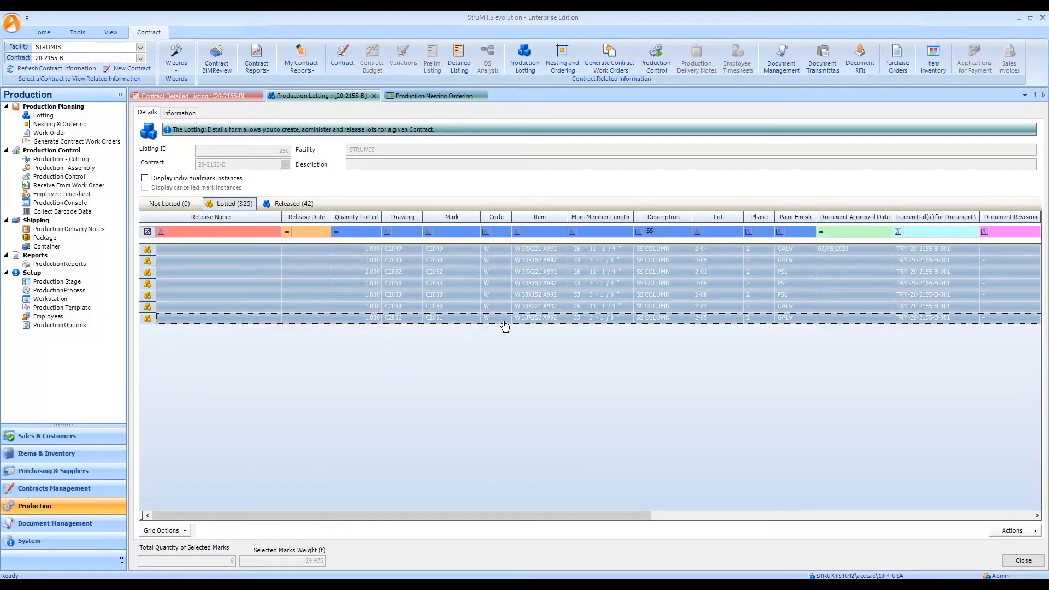
right_click(656, 275)
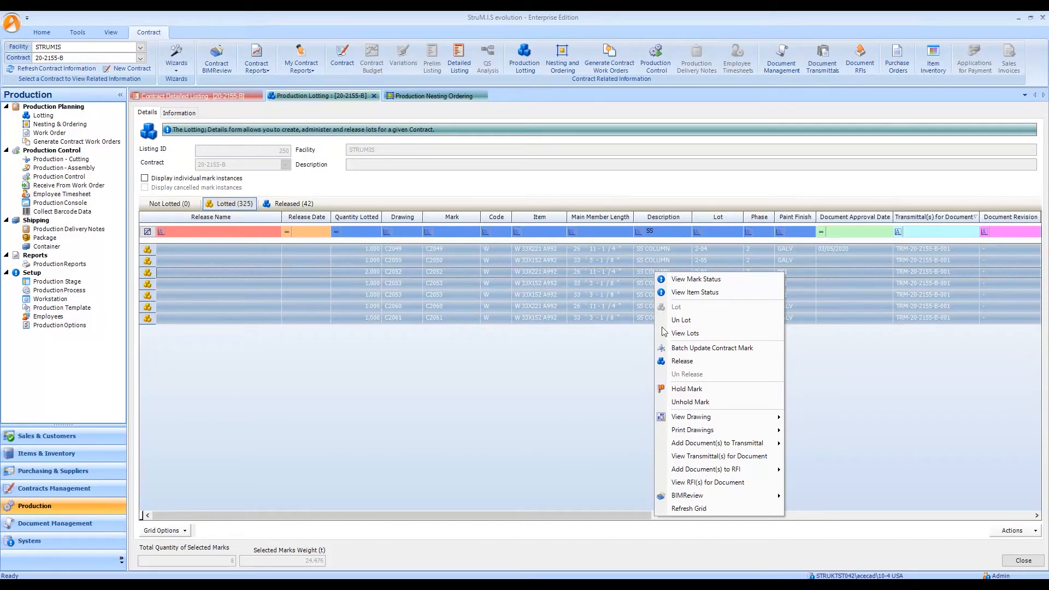
left_click(725, 349)
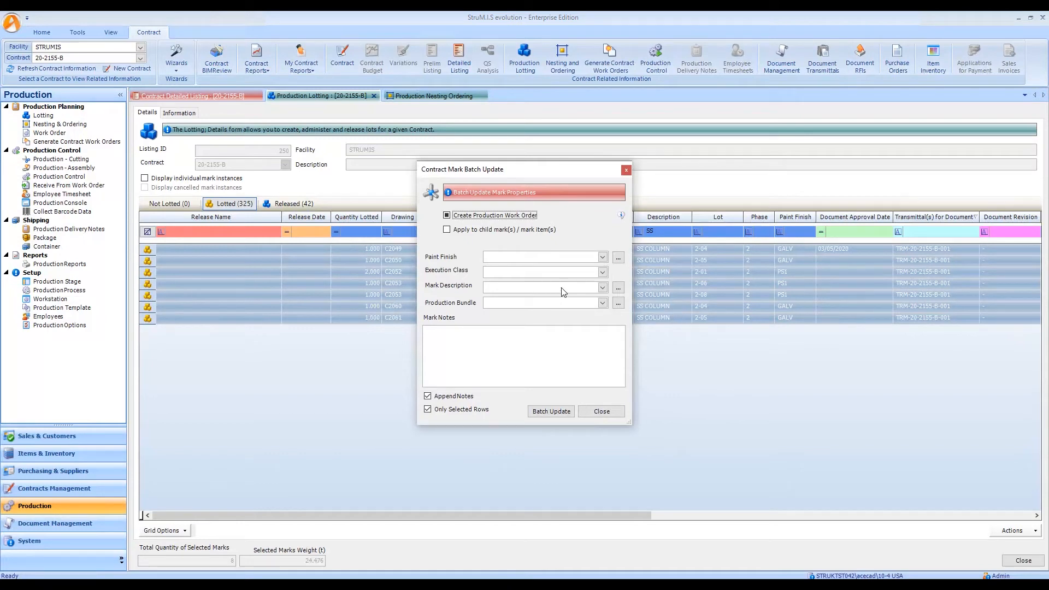
left_click(617, 289)
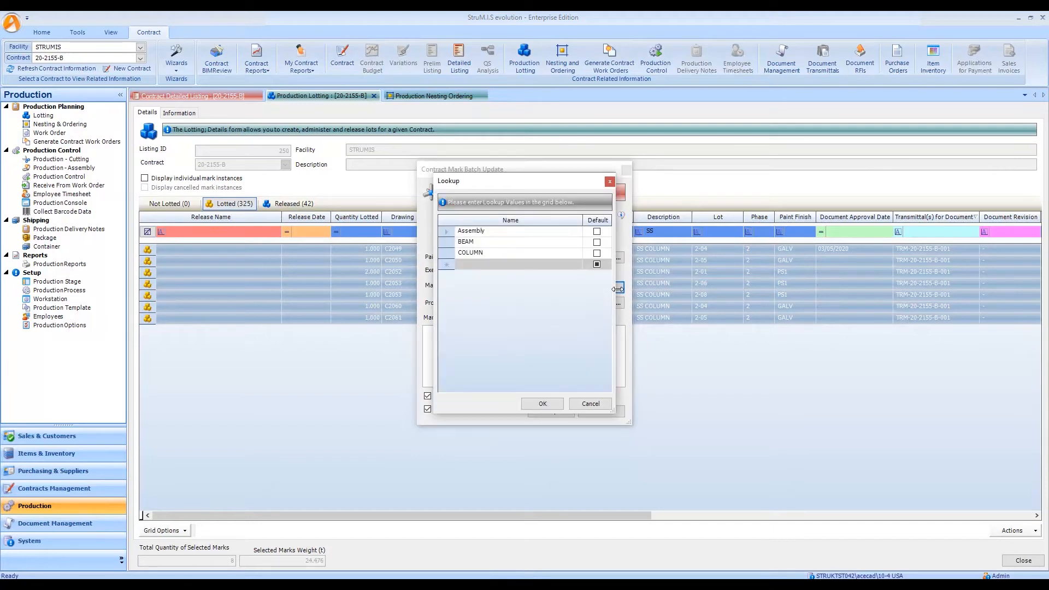
left_click(496, 256)
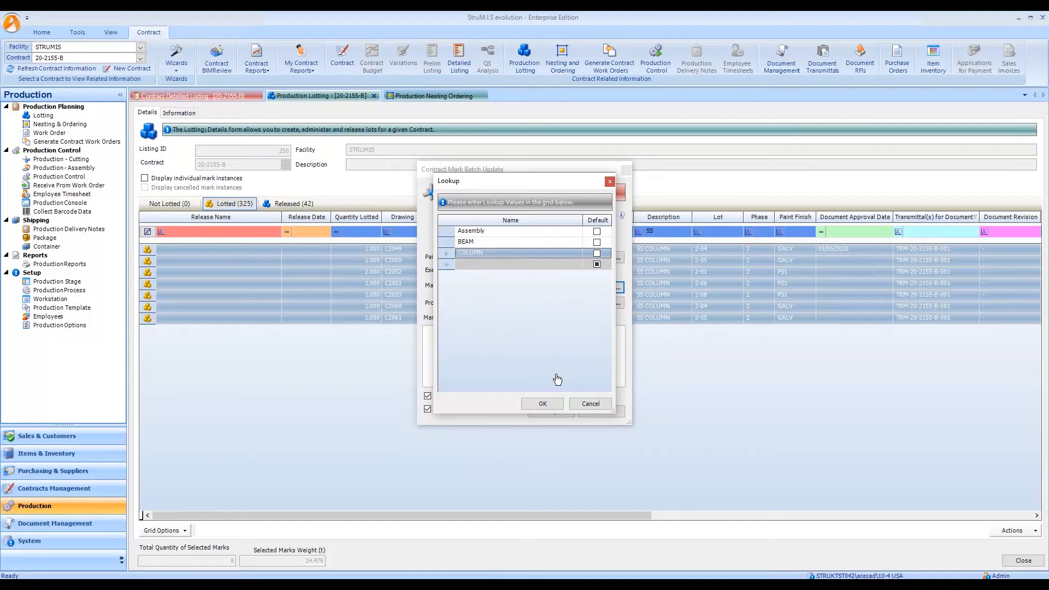
left_click(549, 403)
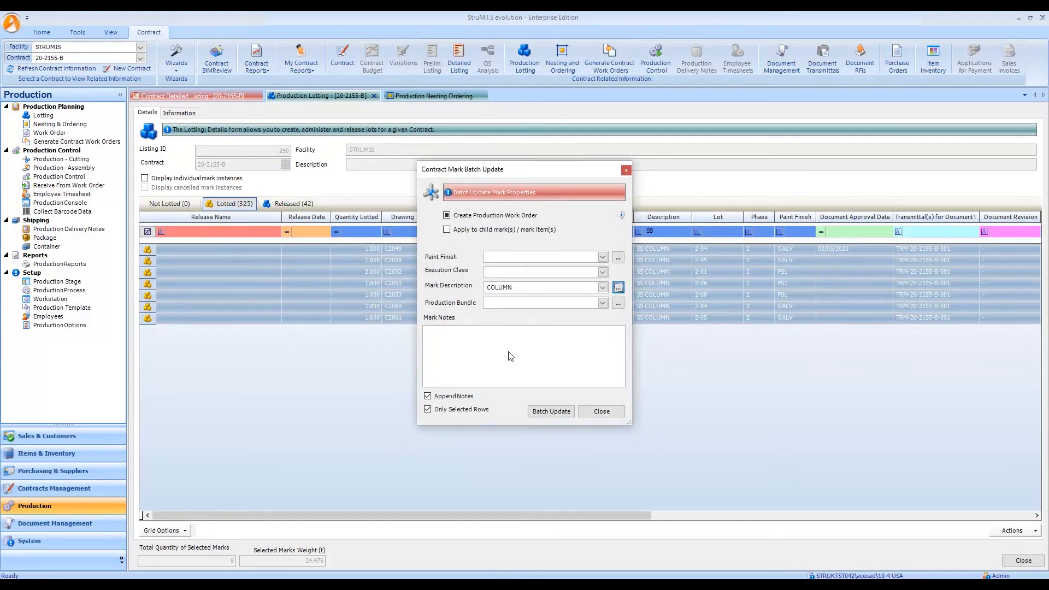
left_click(556, 411)
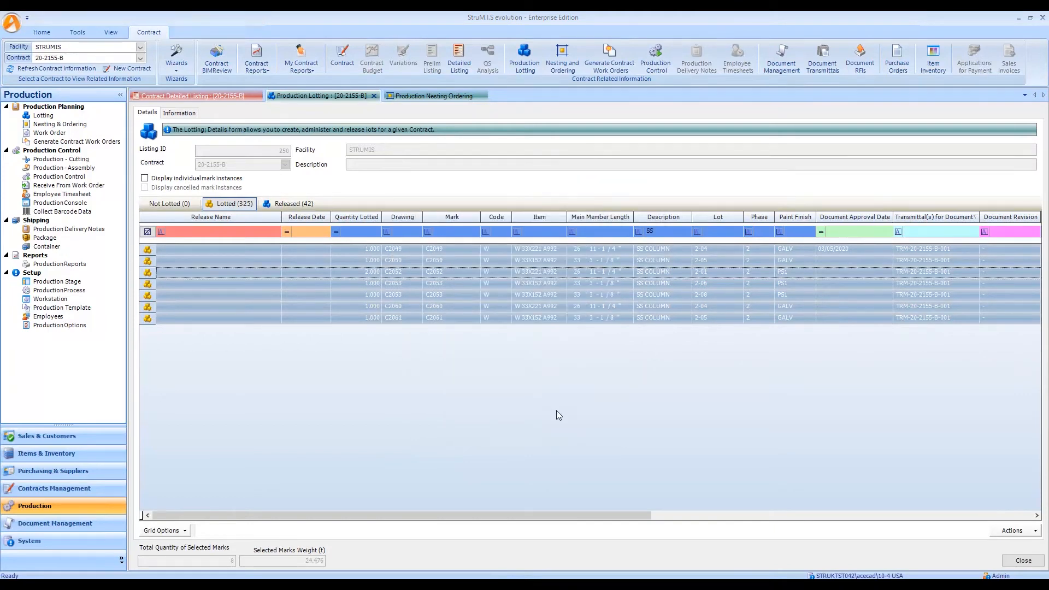
left_click(147, 232)
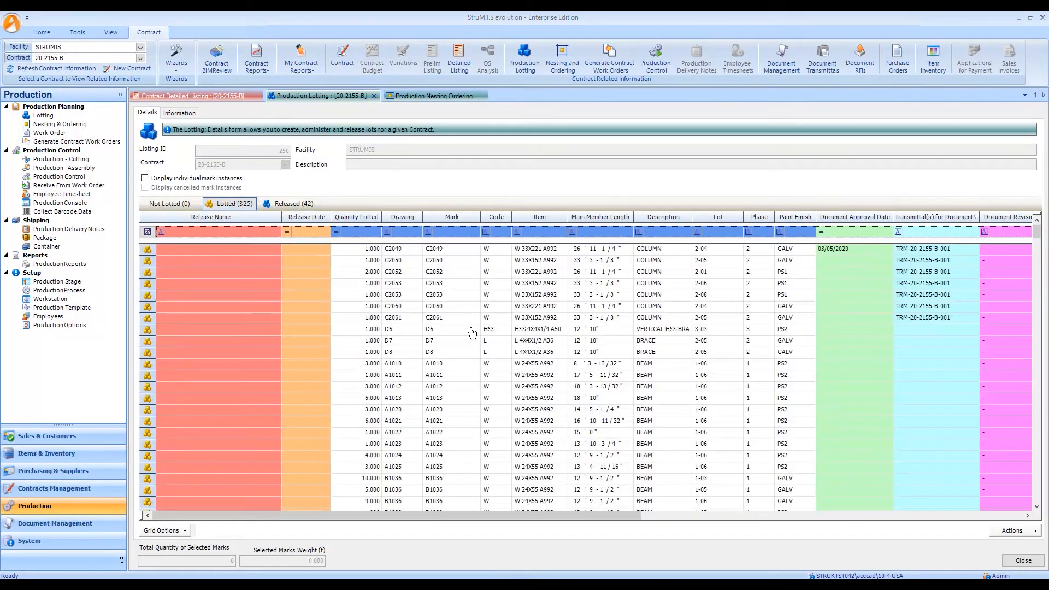
Release column marks C2049 to C2061 under a new contract release named Columns - Phase 2
left_click_drag(656, 255, 660, 322)
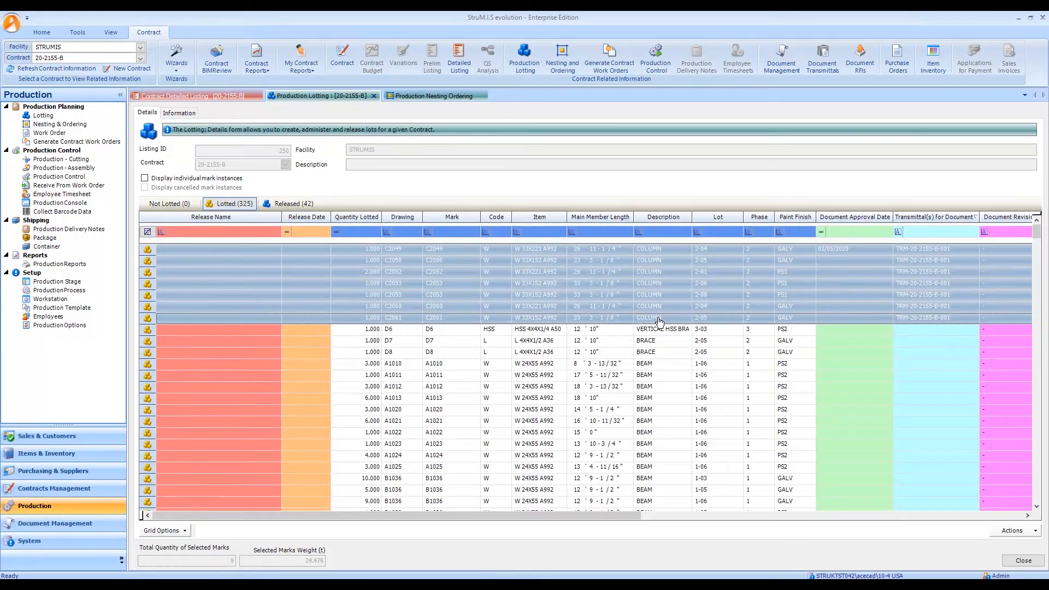
right_click(636, 282)
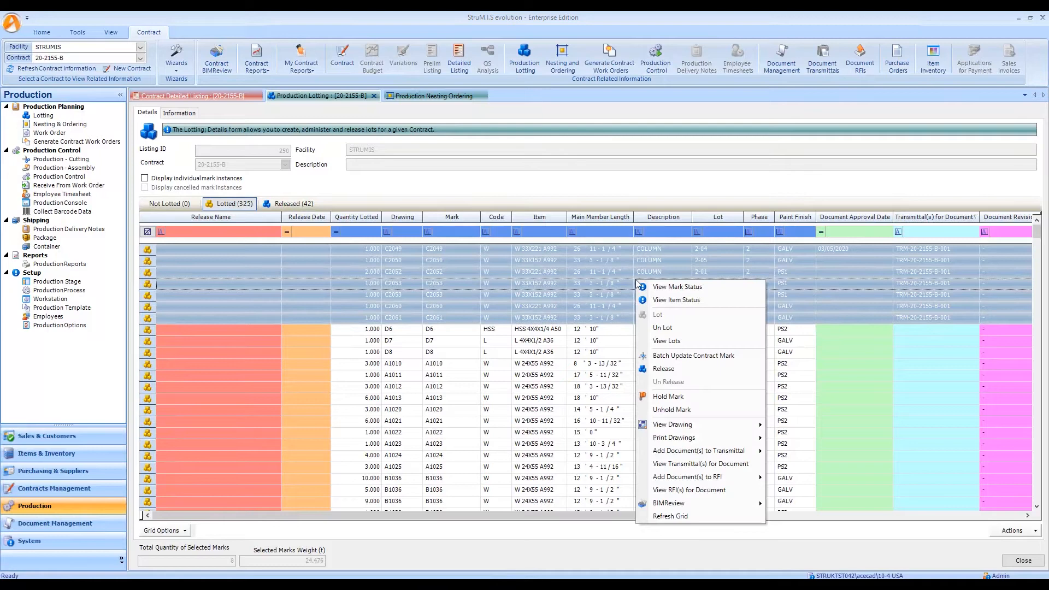
left_click(669, 370)
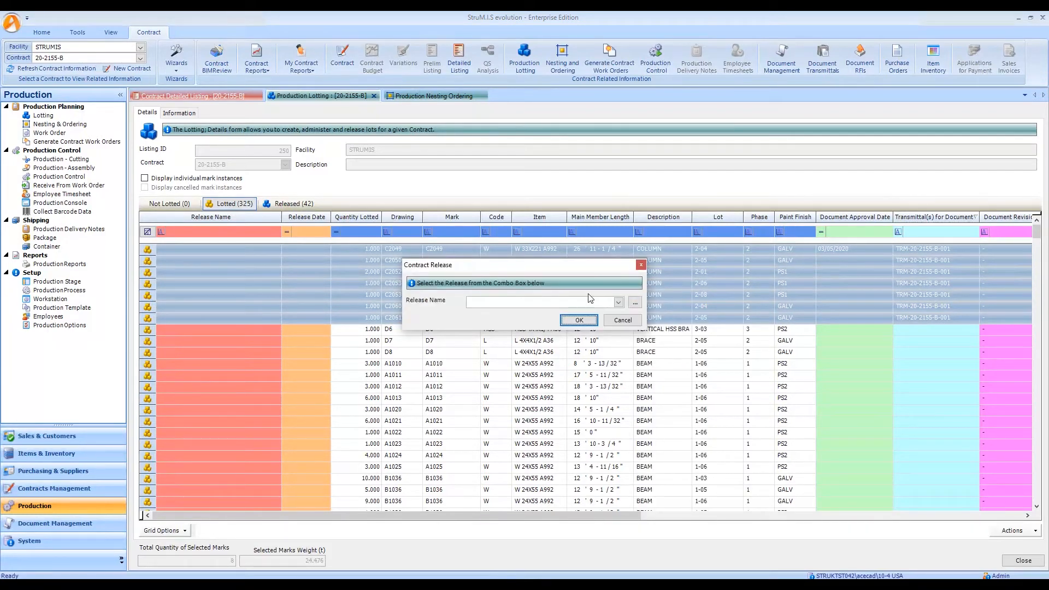
left_click(634, 303)
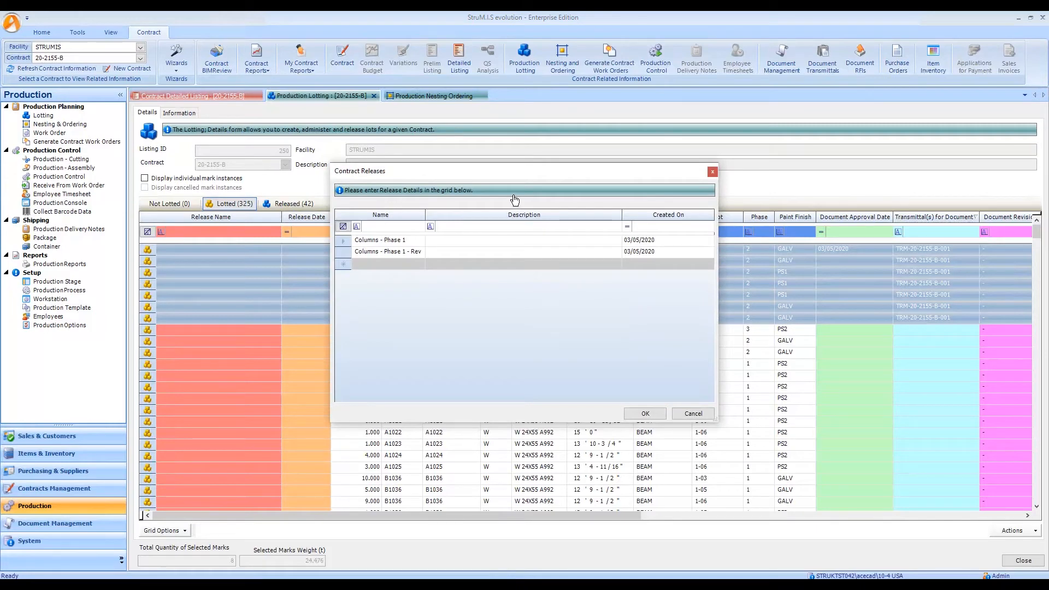
left_click_drag(526, 177, 708, 284)
left_click(549, 370)
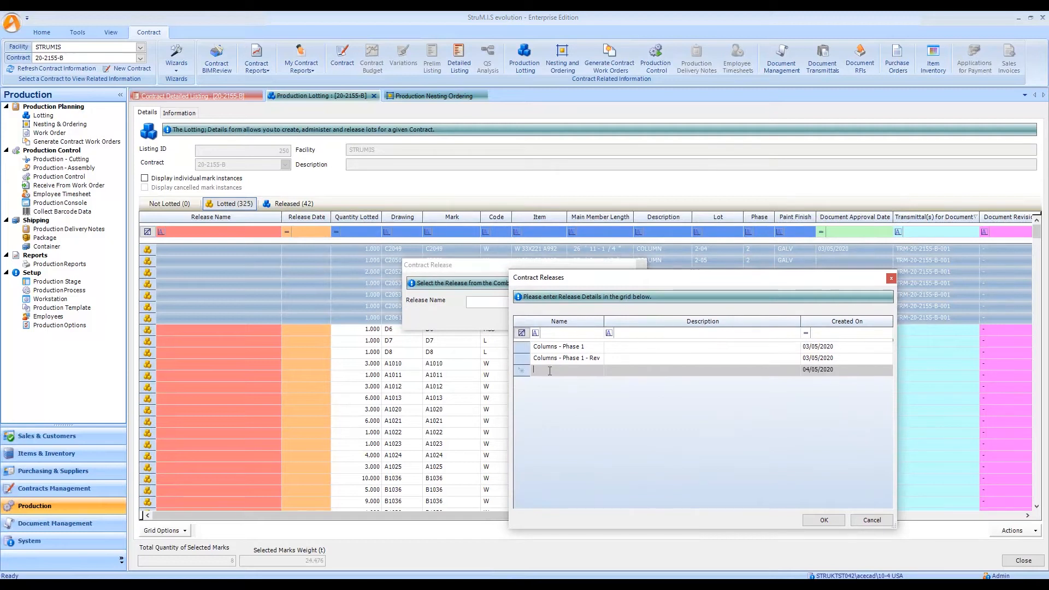
type("Cou")
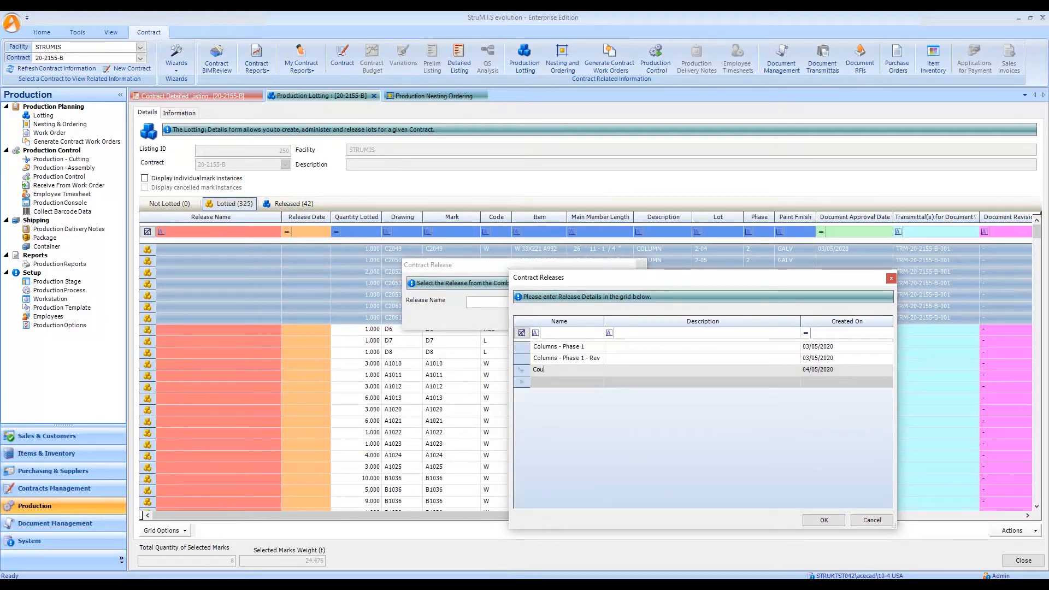
type("umns - Phase 2")
left_click(522, 370)
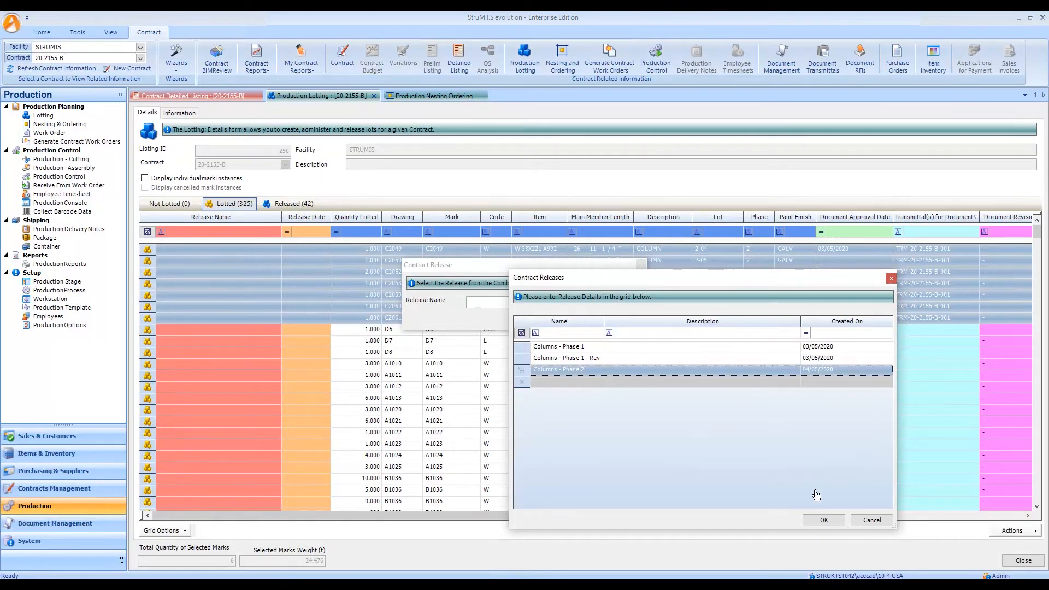
left_click(822, 520)
left_click(576, 322)
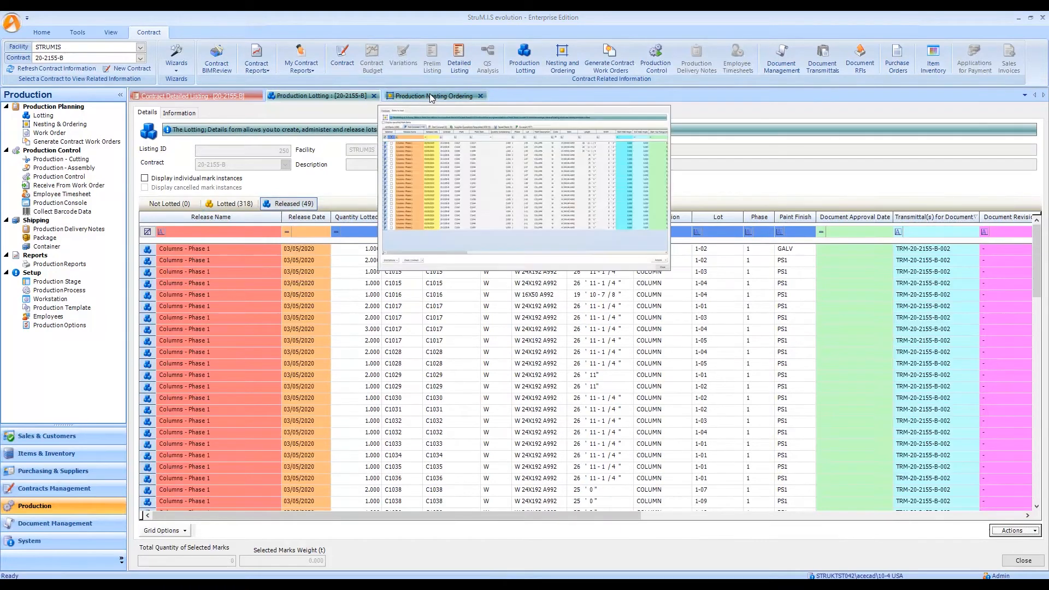
In production nesting and ordering, filter the items to nest by release Columns - Phase 2 and code W
left_click(430, 96)
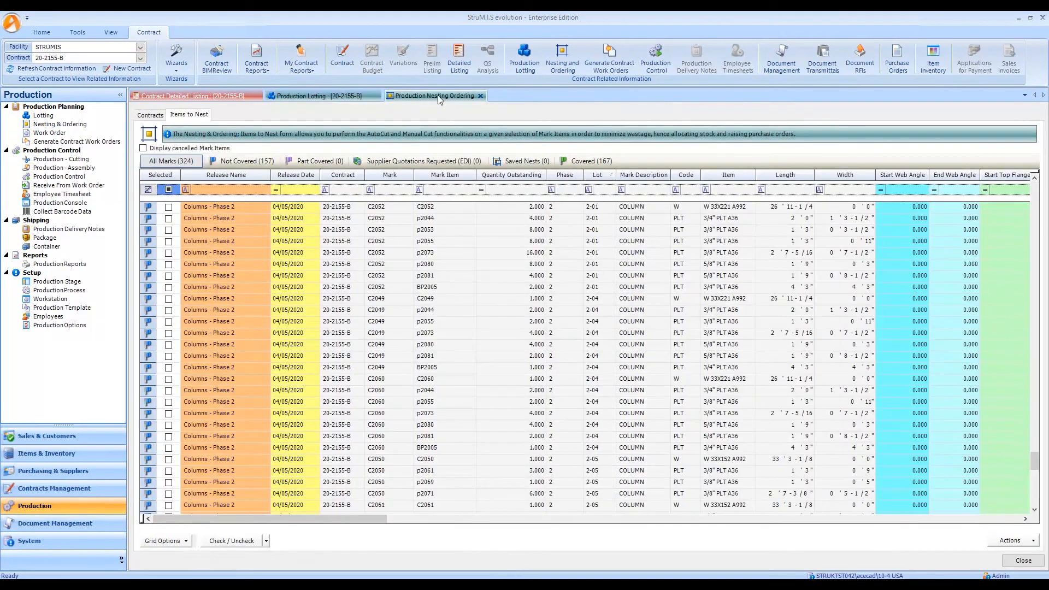
left_click(252, 189)
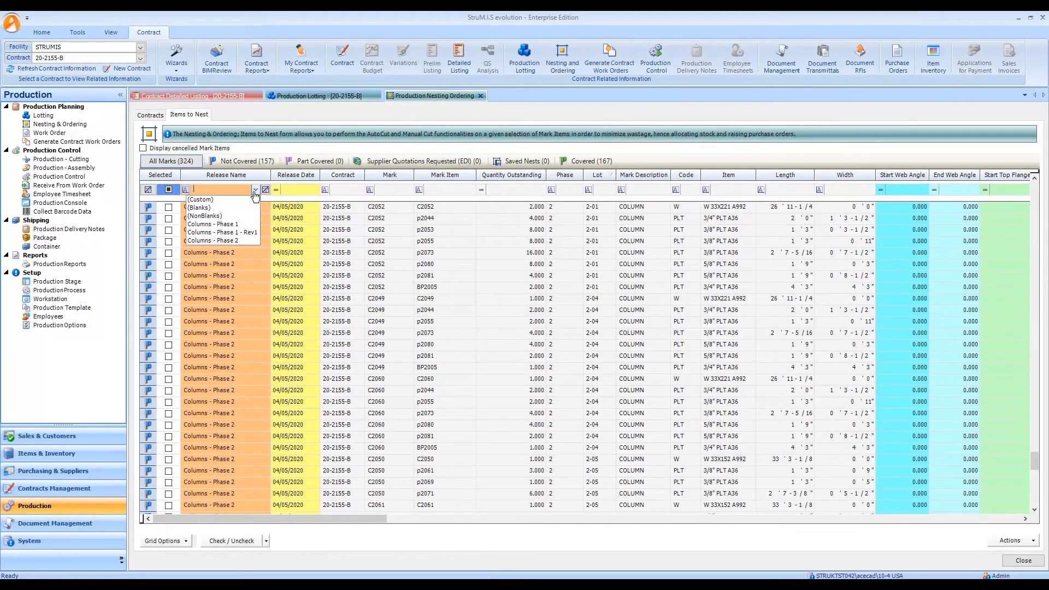
left_click(217, 240)
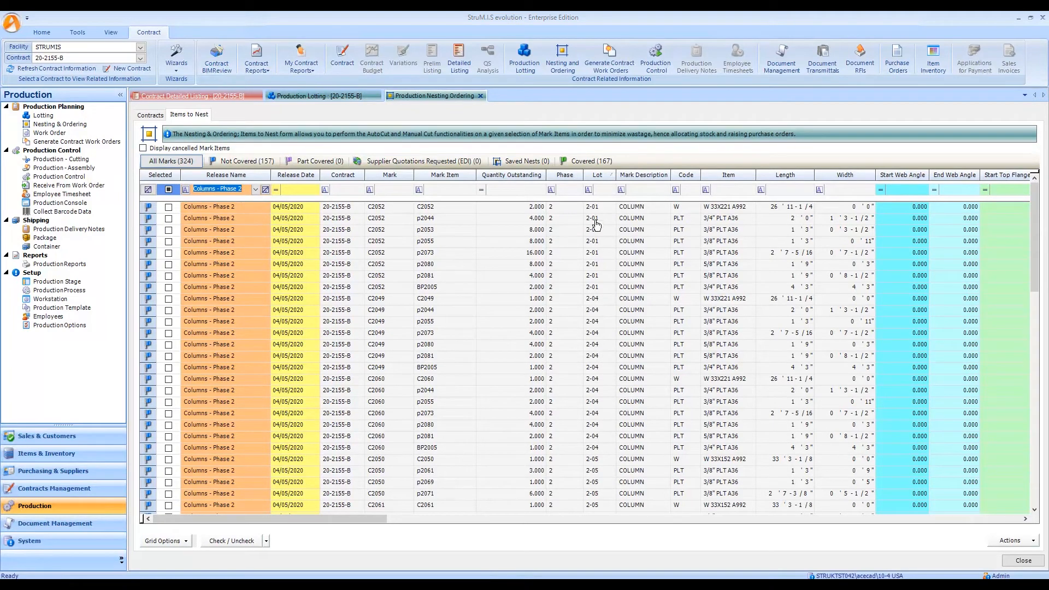
left_click(684, 190)
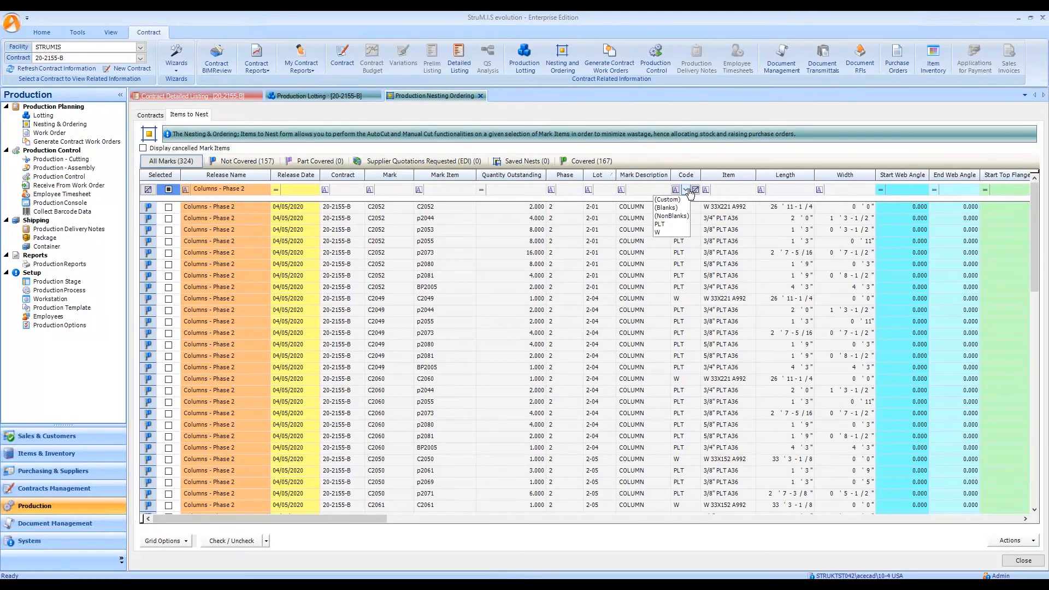
left_click(668, 232)
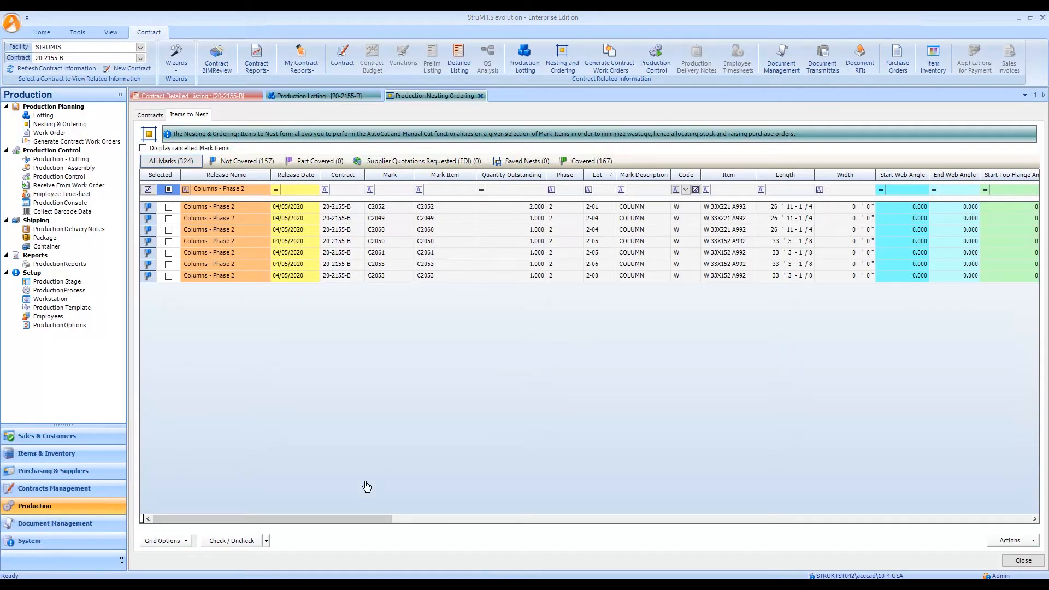
left_click_drag(336, 522, 519, 512)
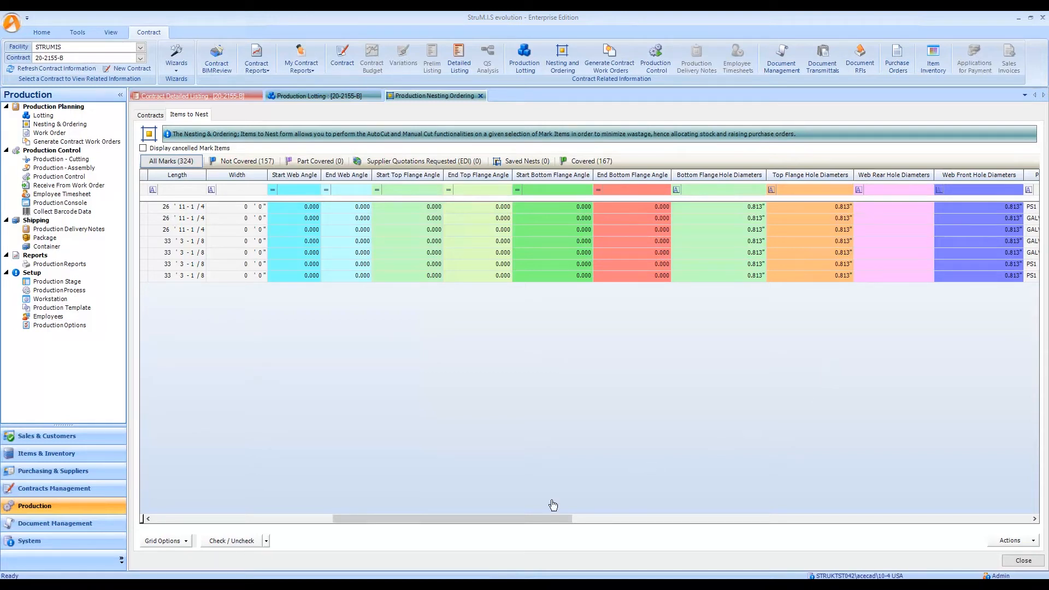
left_click_drag(466, 520, 274, 521)
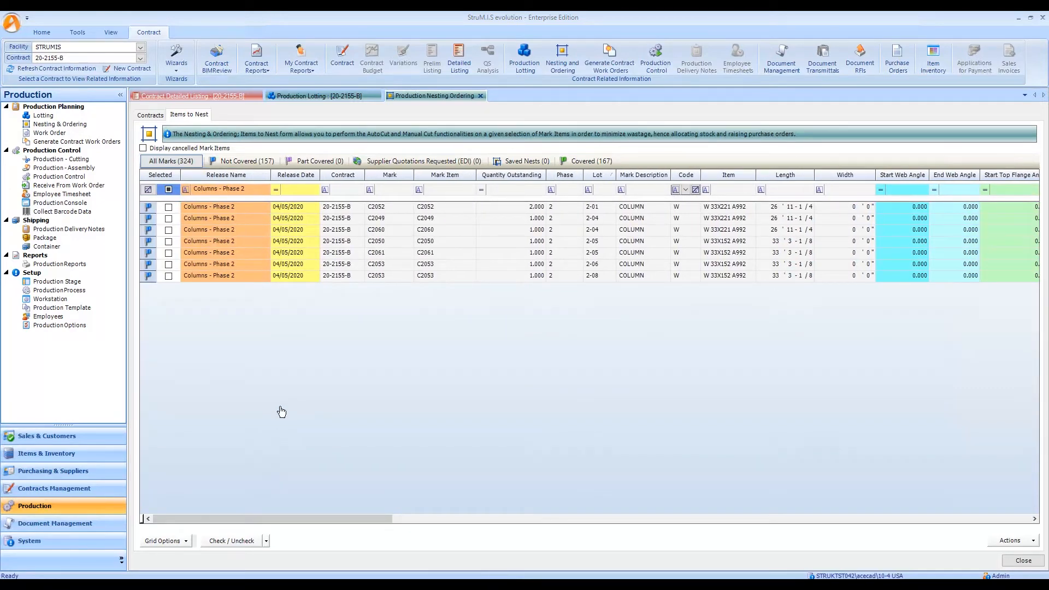
Start AutoCut nesting for all the filtered Phase 2 wide flange columns as a selection
left_click_drag(148, 207, 148, 293)
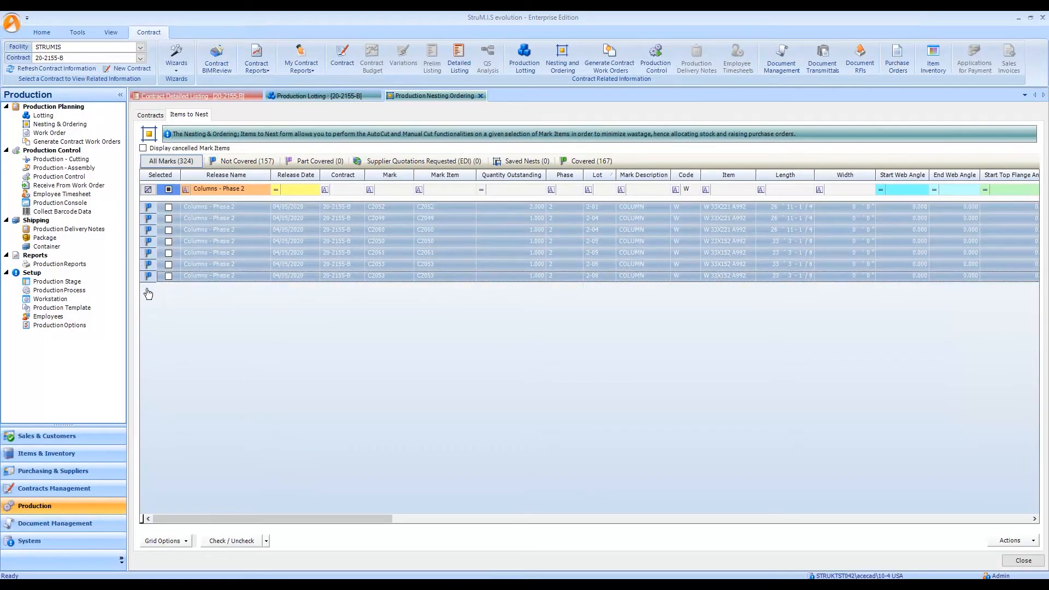
right_click(350, 254)
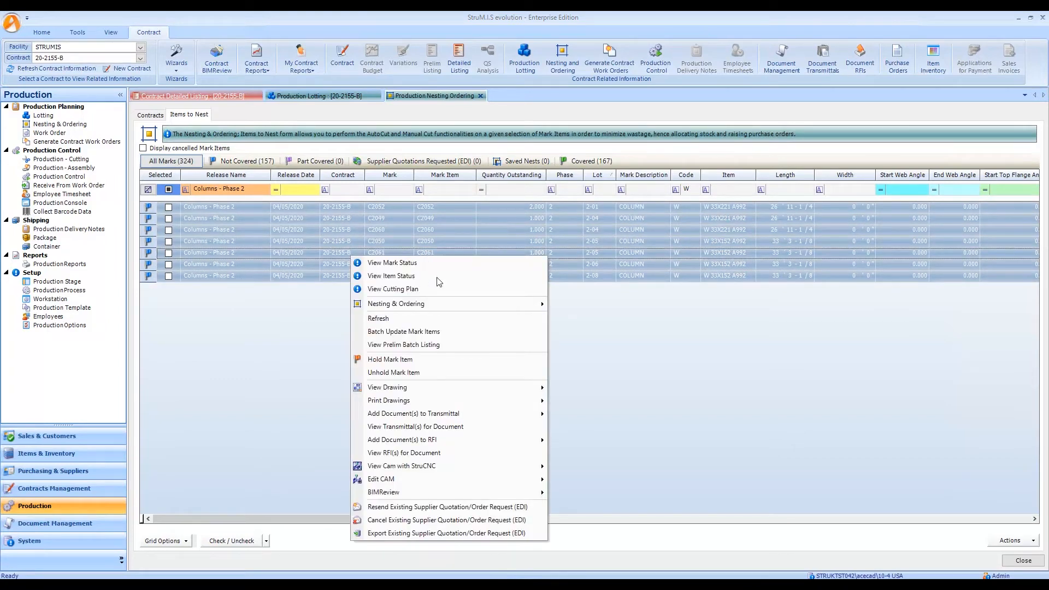
mouse_move(435, 306)
mouse_move(672, 309)
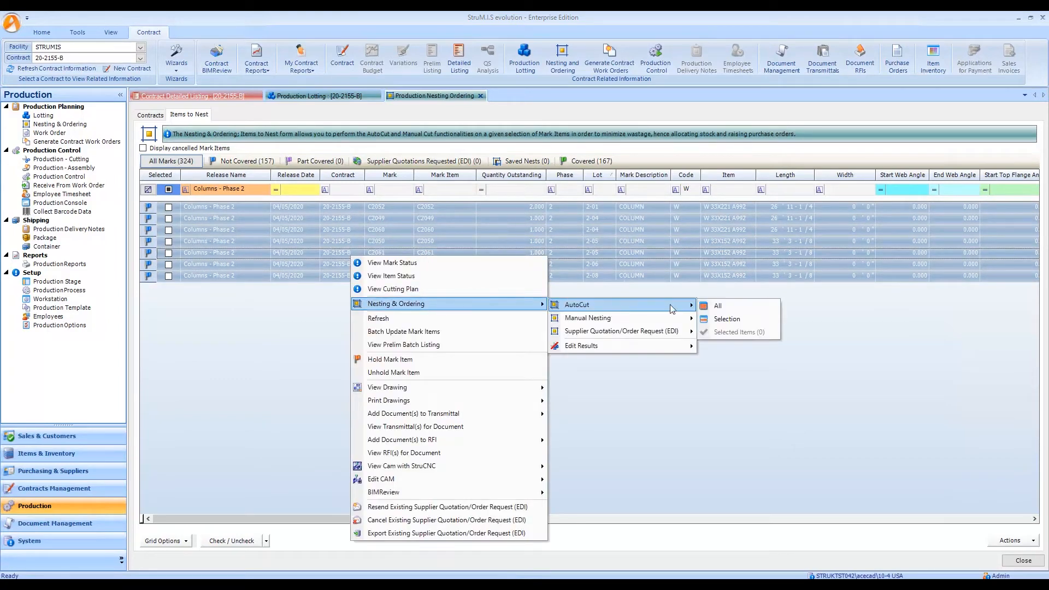
left_click(724, 318)
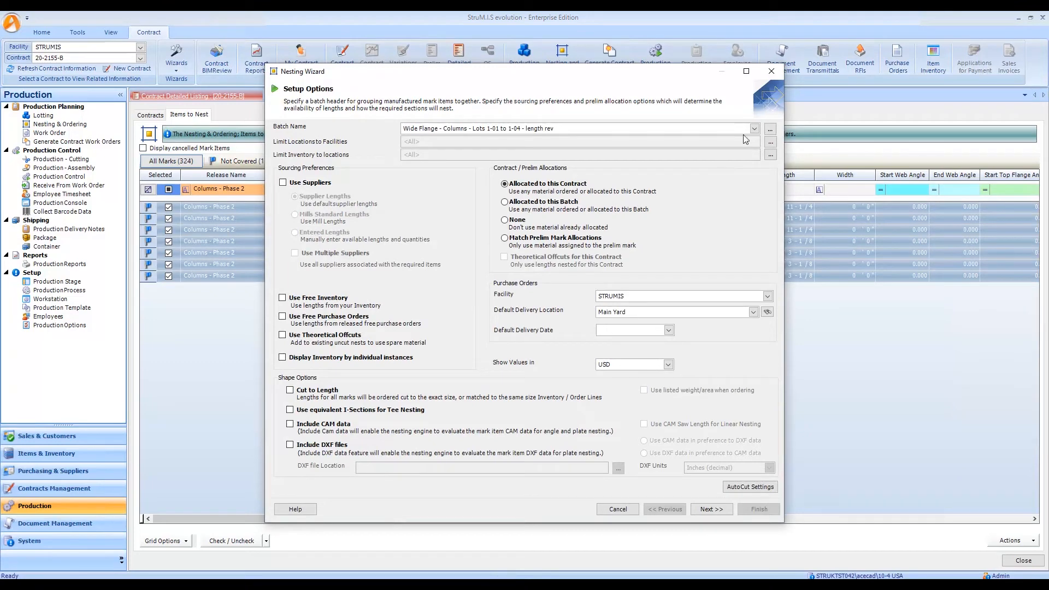
Create the contract batch Wide Flange - Phase 2 Columns and use it for this nesting
left_click(769, 129)
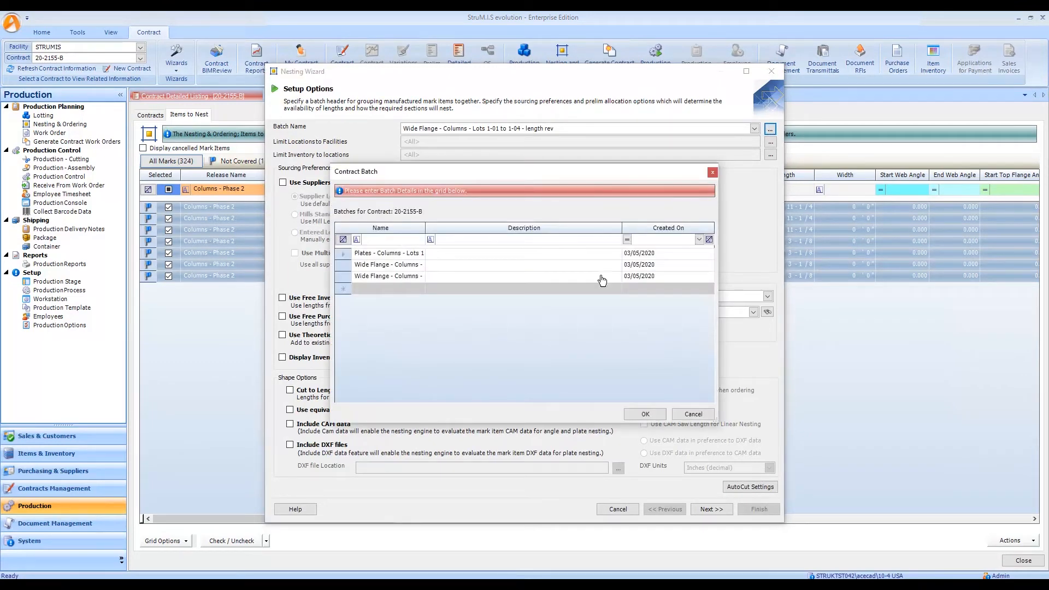
left_click(383, 288)
type("Phase 2 Columns")
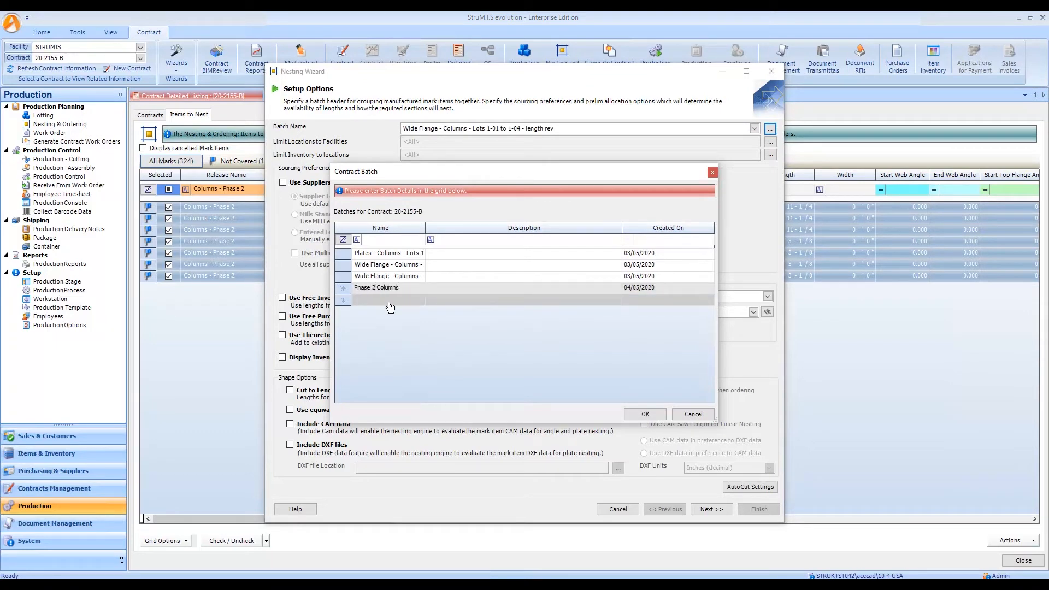
left_click(355, 288)
type("ide")
key("BackSpace")
key("BackSpace")
key("BackSpace")
key("BackSpace")
type("Wide Flange -")
left_click(343, 289)
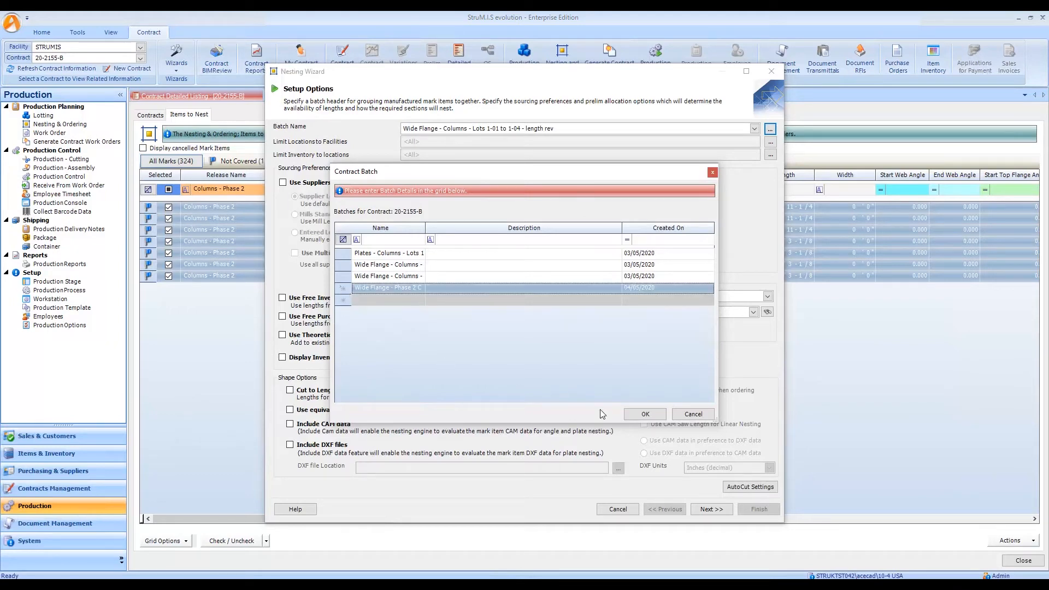
left_click(645, 414)
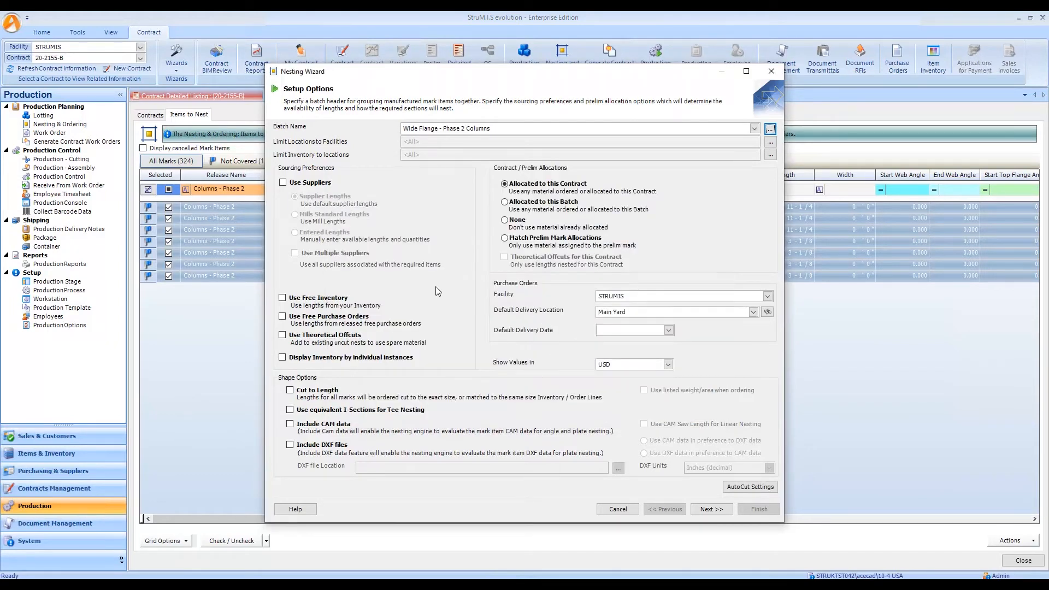
Nest the columns from suppliers using all Generic Nesting Supplier lengths and preview the first W 33X152 cutting plan
left_click(310, 183)
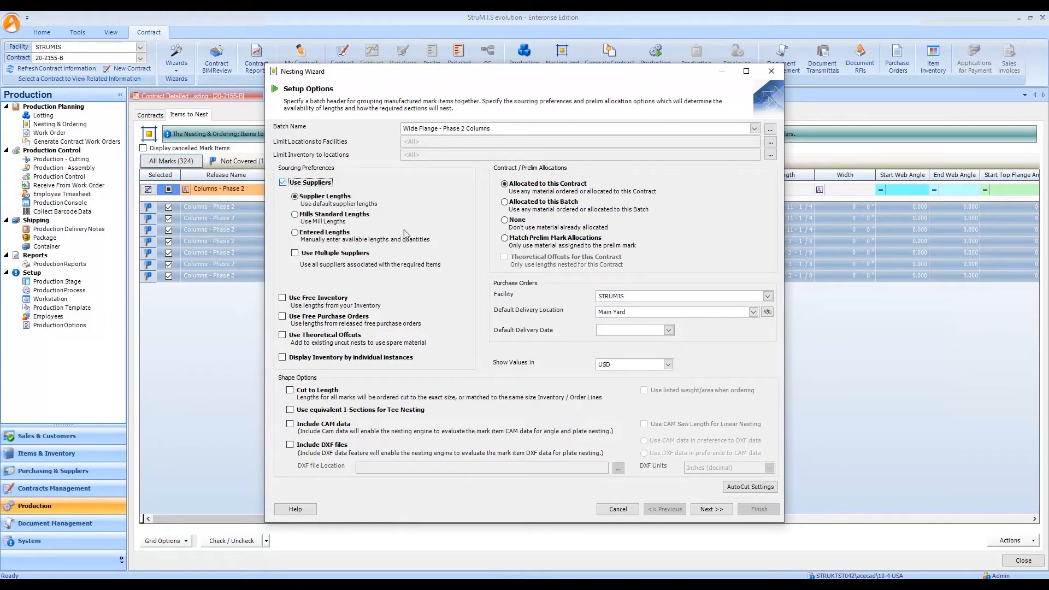
left_click(711, 509)
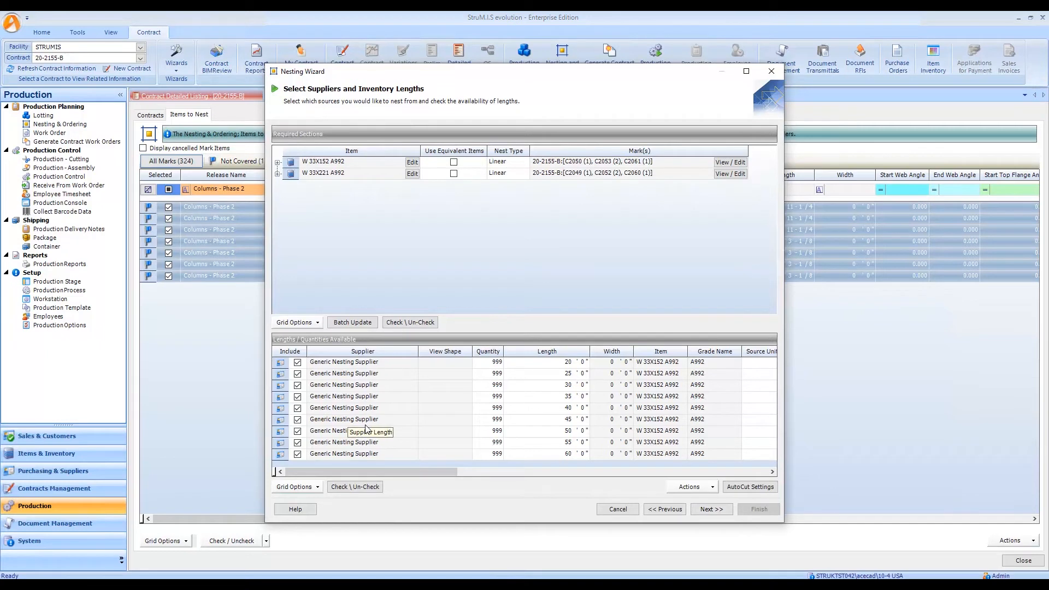
left_click(710, 509)
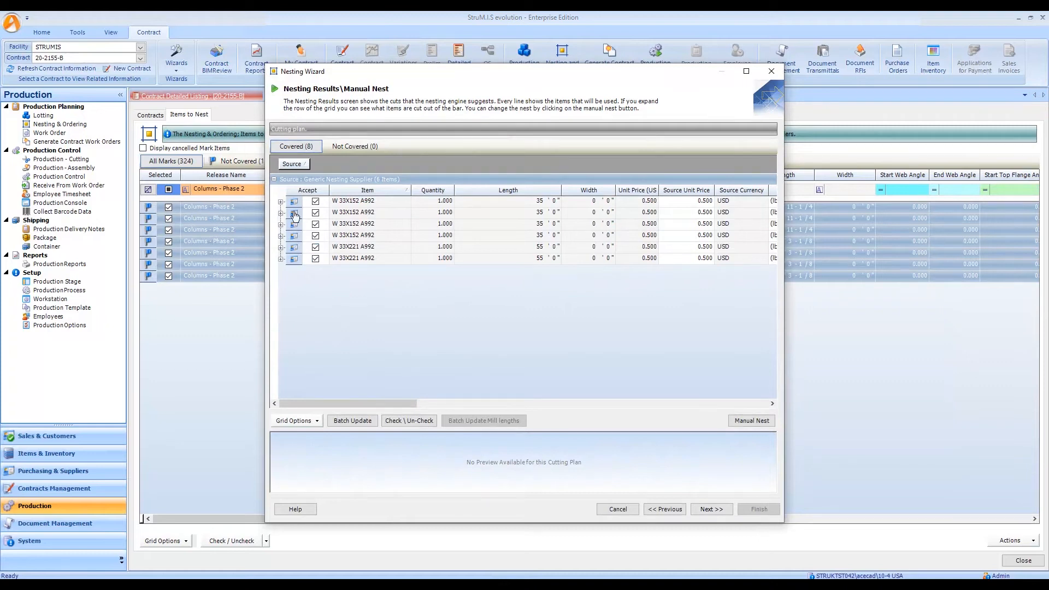
left_click(294, 207)
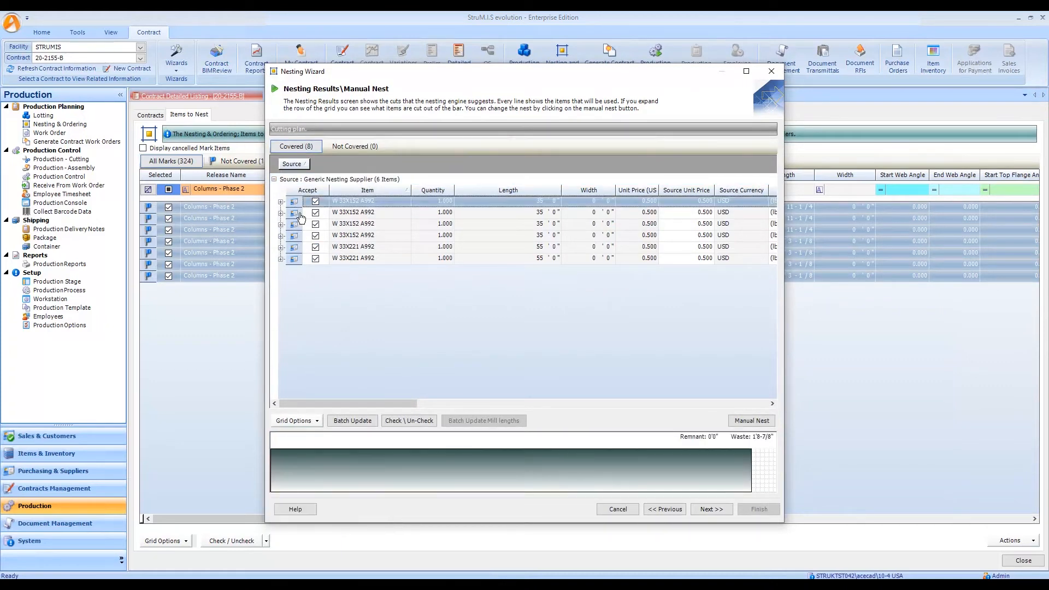
Preview the cutting plans of the remaining W 33X152 and W 33X221 bars
left_click(298, 215)
left_click(297, 225)
left_click(297, 236)
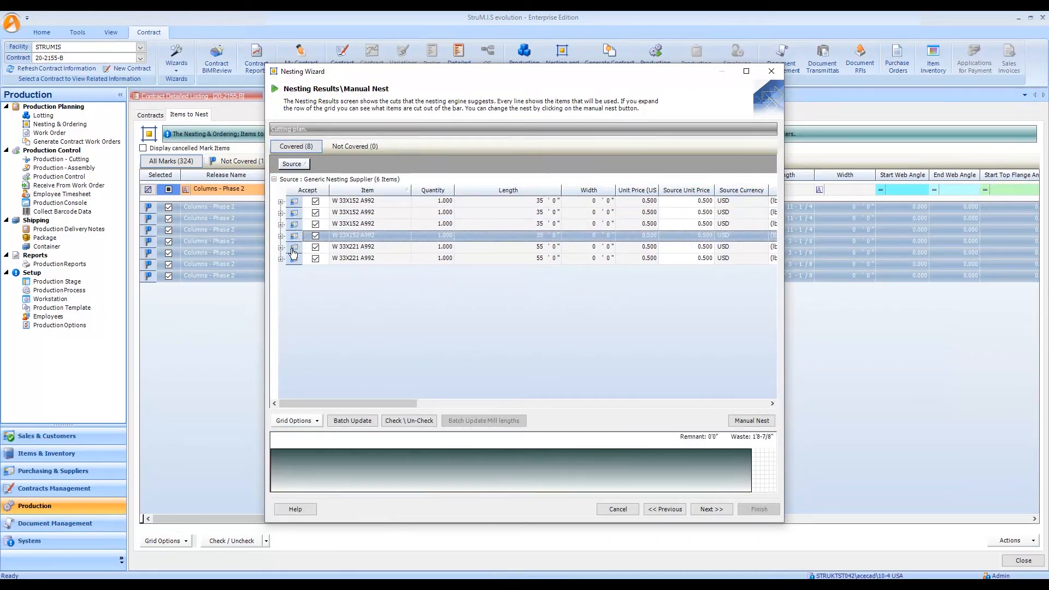
left_click(296, 247)
left_click(297, 259)
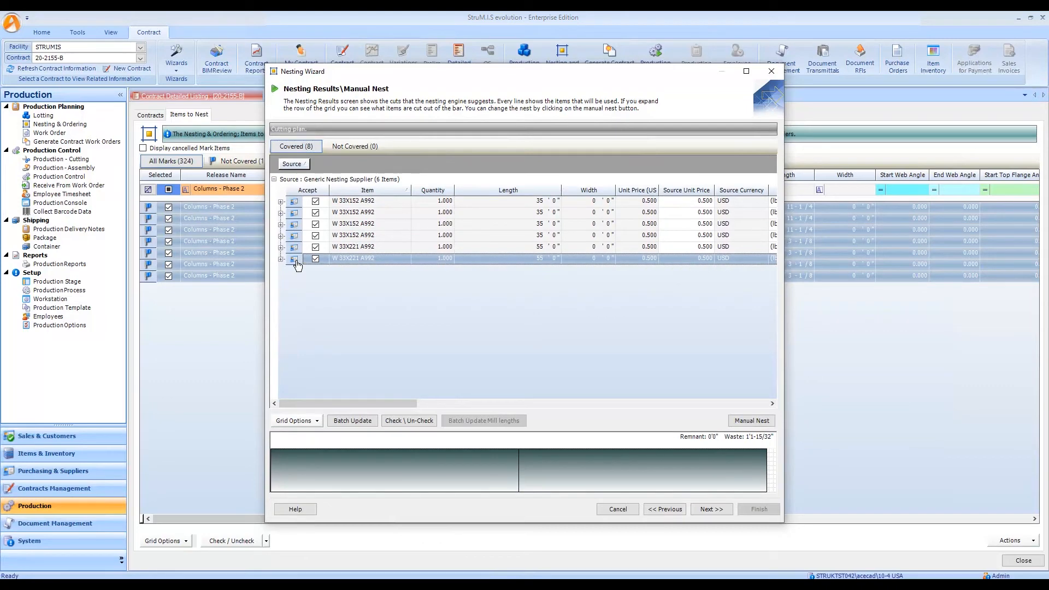
Set the Generic Nesting Supplier source to Save / RFQ, enable sending the RFQ, and sort the supplier list with included suppliers first
left_click(710, 510)
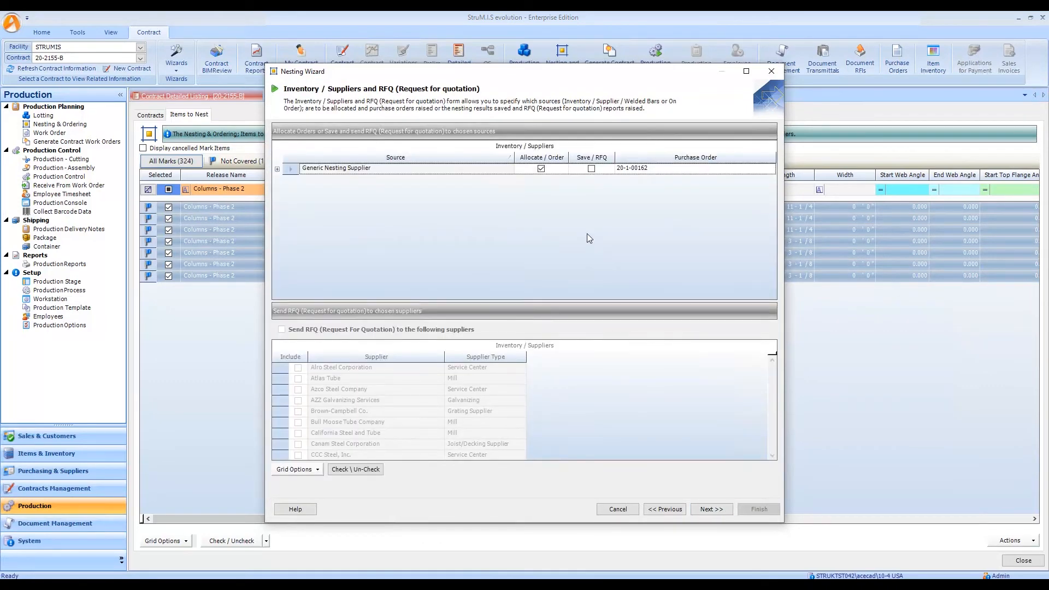
left_click(591, 169)
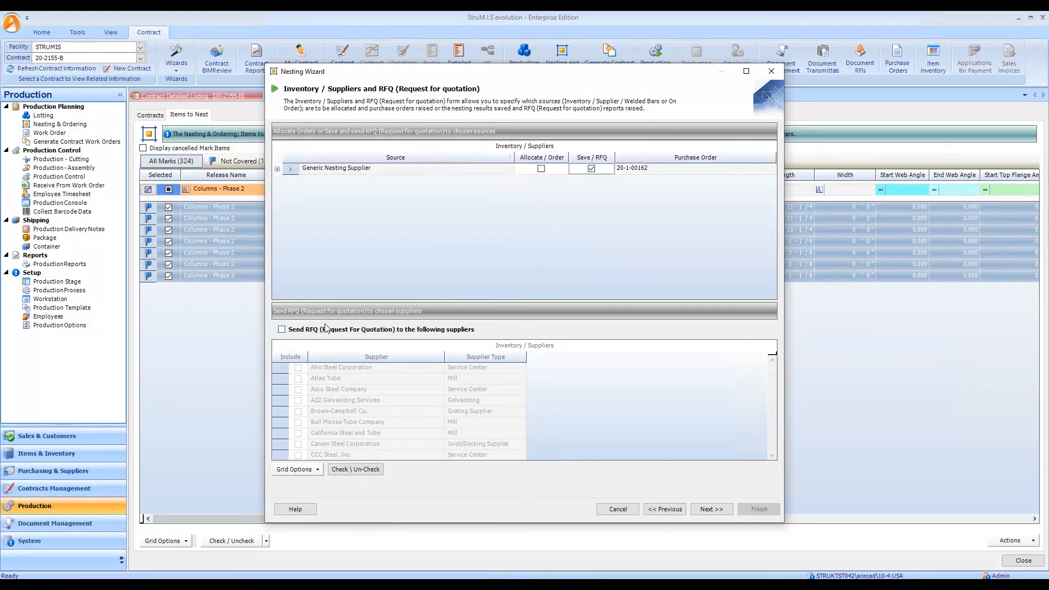
left_click(282, 329)
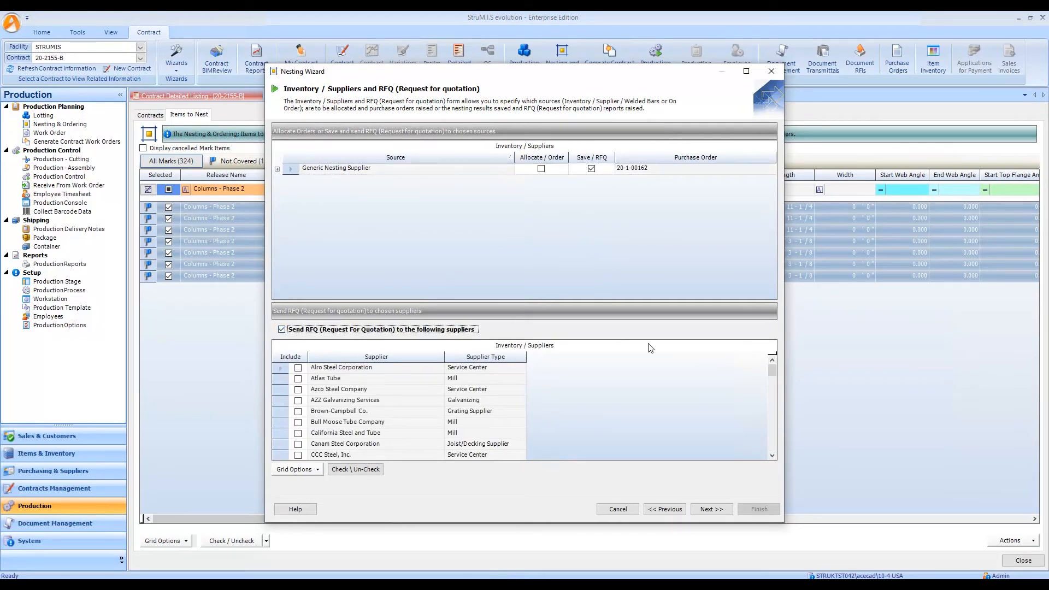
left_click(286, 357)
left_click(288, 357)
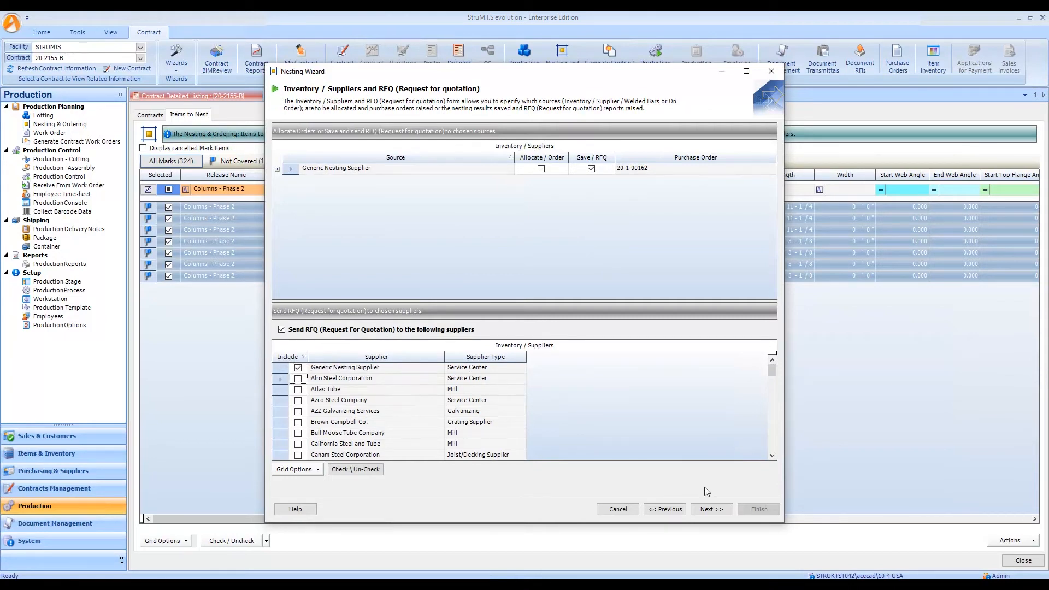
Save the nesting results under the name Columns - Phase 2 and view the generated request for quotation report
left_click(717, 510)
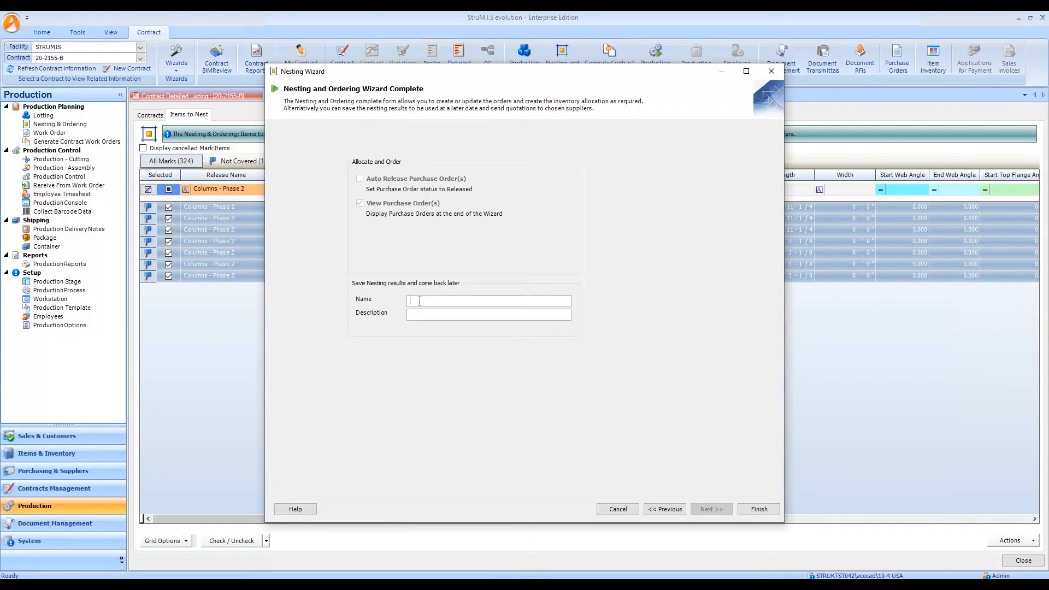
type("Phase 2 Columns")
left_click(760, 507)
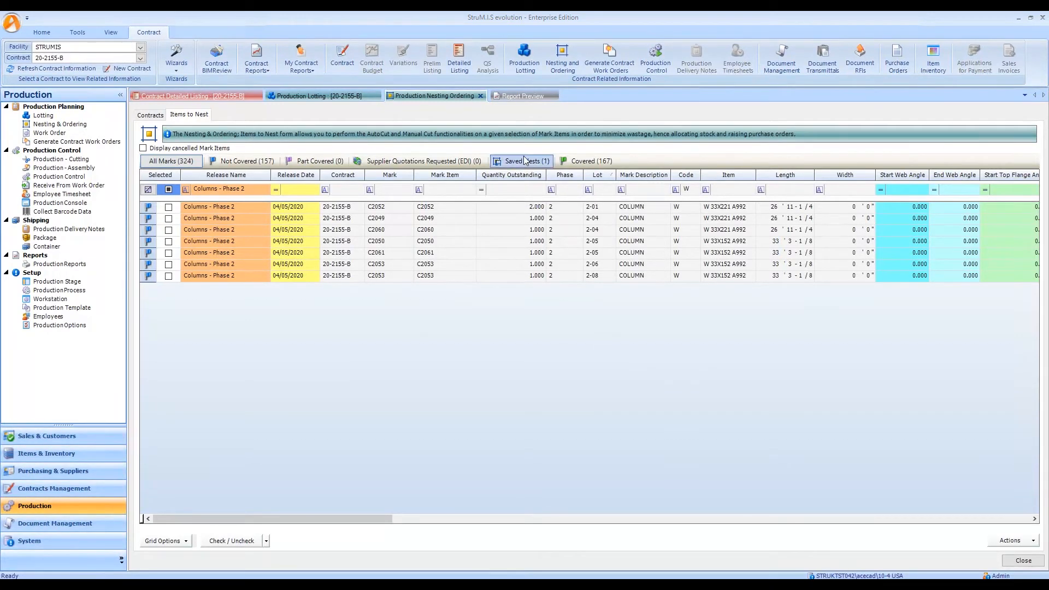
left_click(526, 94)
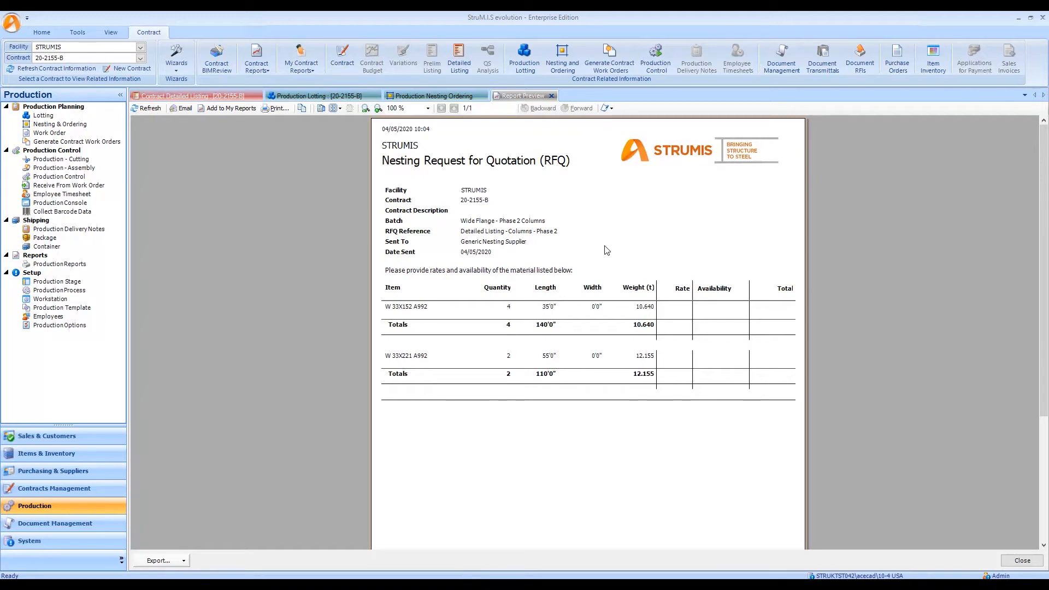
Retrieve the saved Phase 2 columns nest from the saved nests in production nesting and ordering
left_click(463, 96)
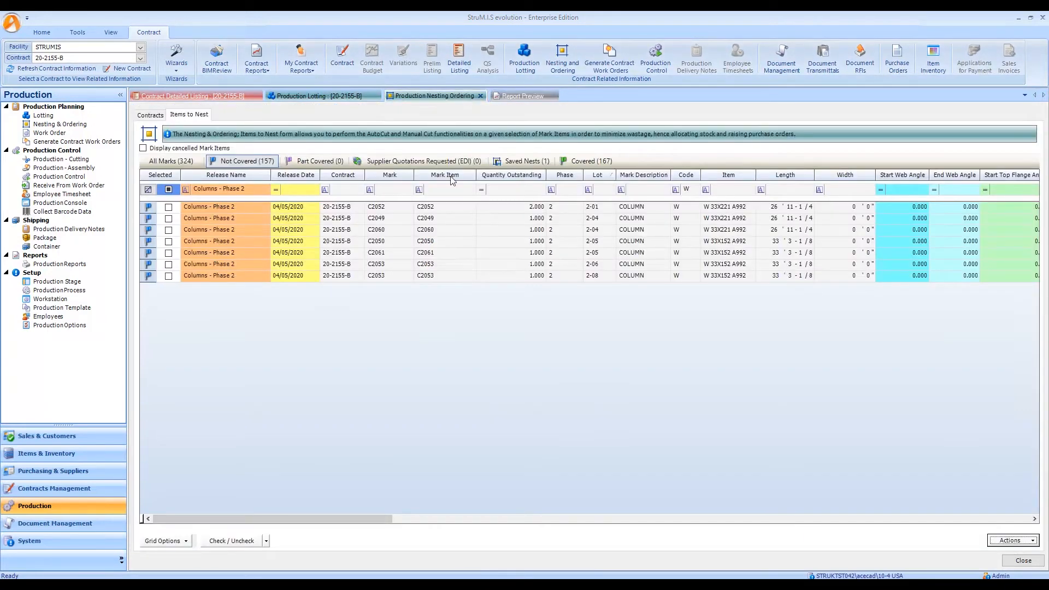
left_click(519, 161)
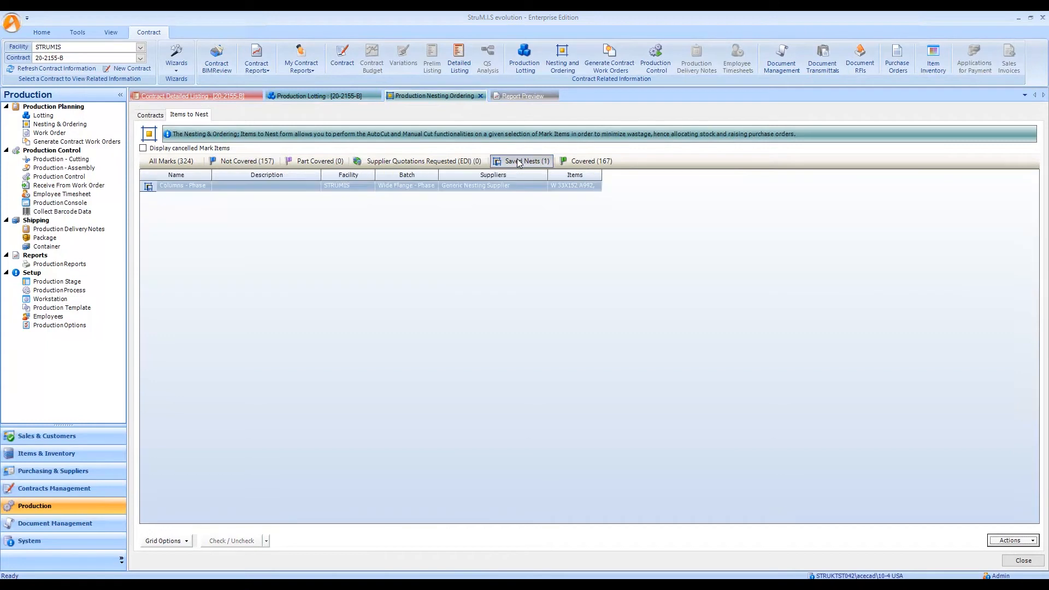
right_click(400, 187)
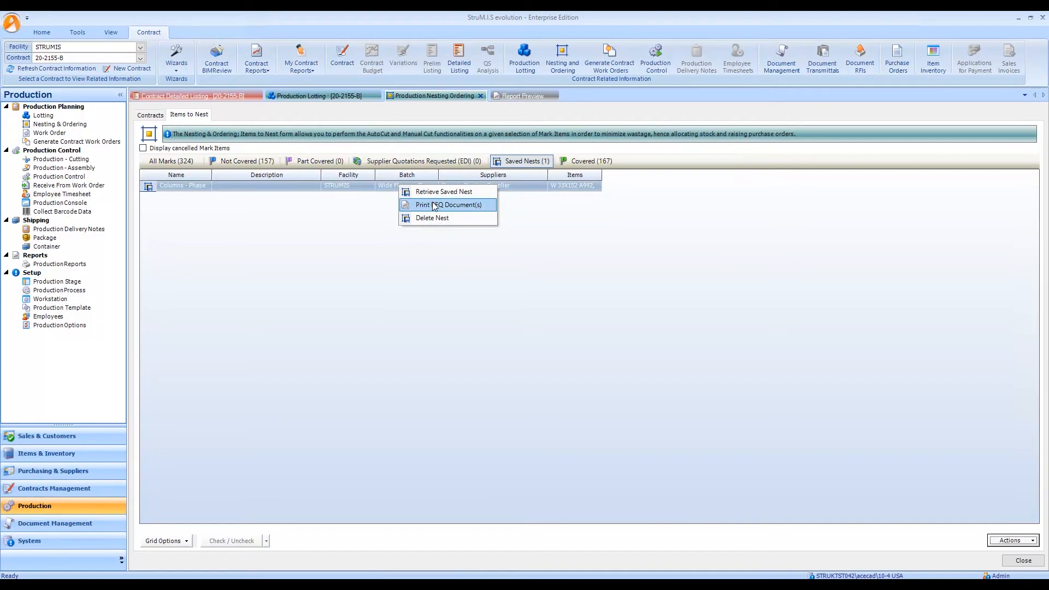
left_click(445, 193)
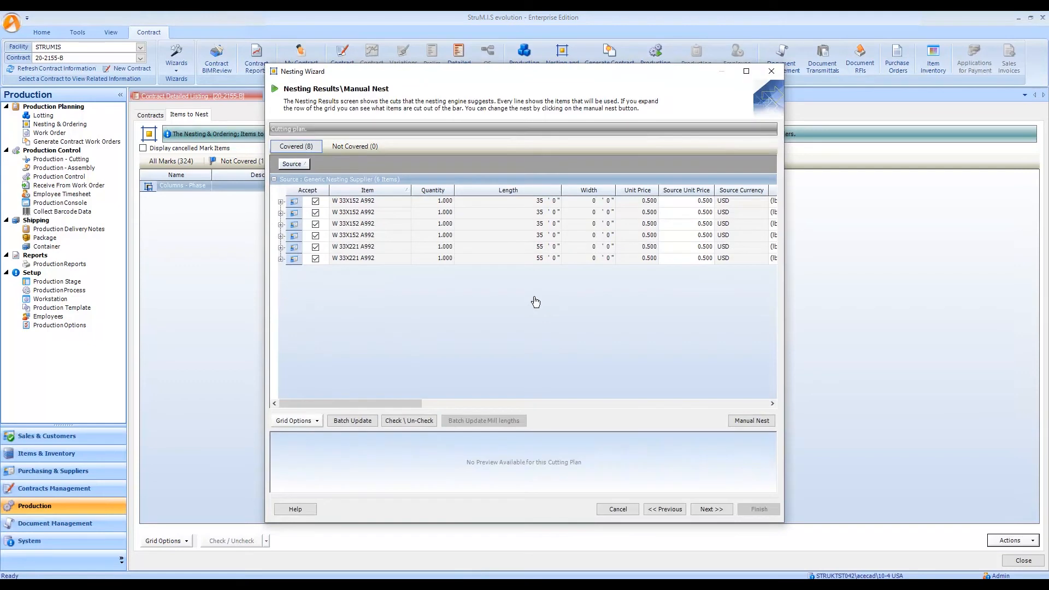
Batch update all six nested bars to supplier Metals USA with item supplier pricing applied
left_click_drag(299, 207, 304, 273)
left_click(352, 421)
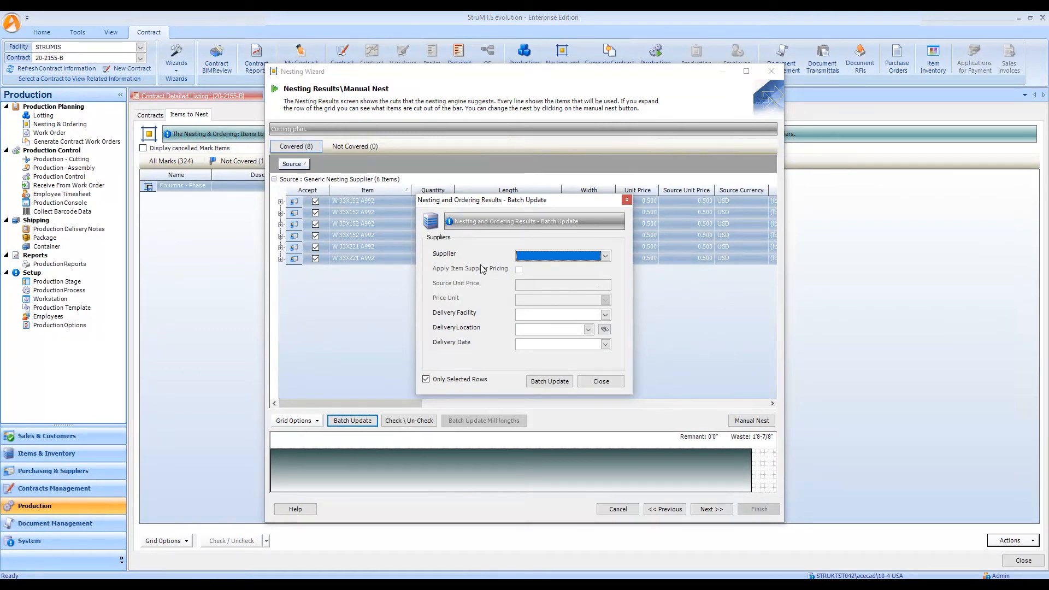
left_click(605, 255)
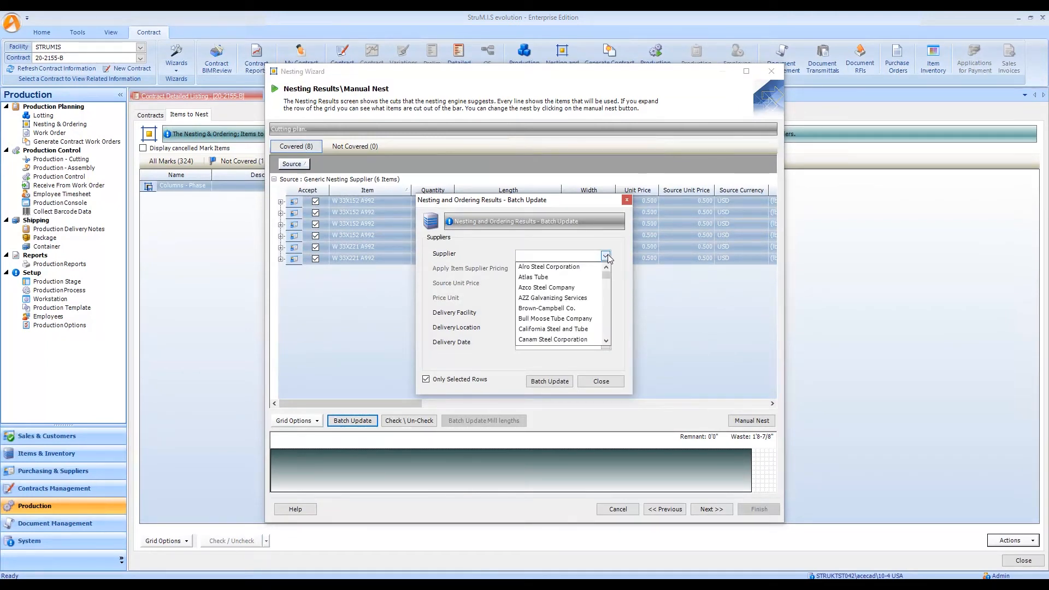
key("m")
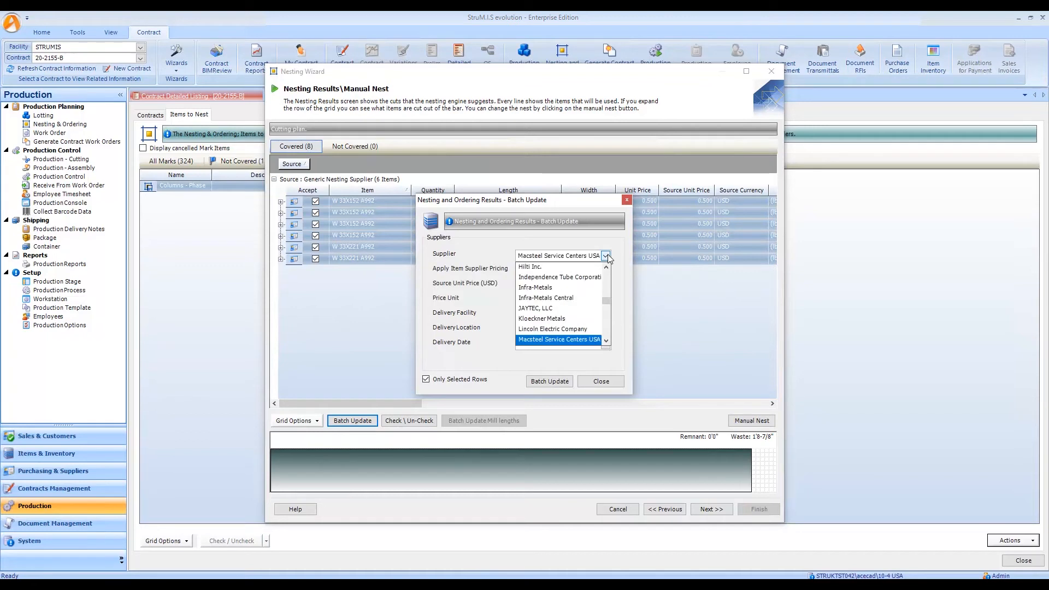
left_click(606, 341)
left_click(606, 342)
left_click(548, 330)
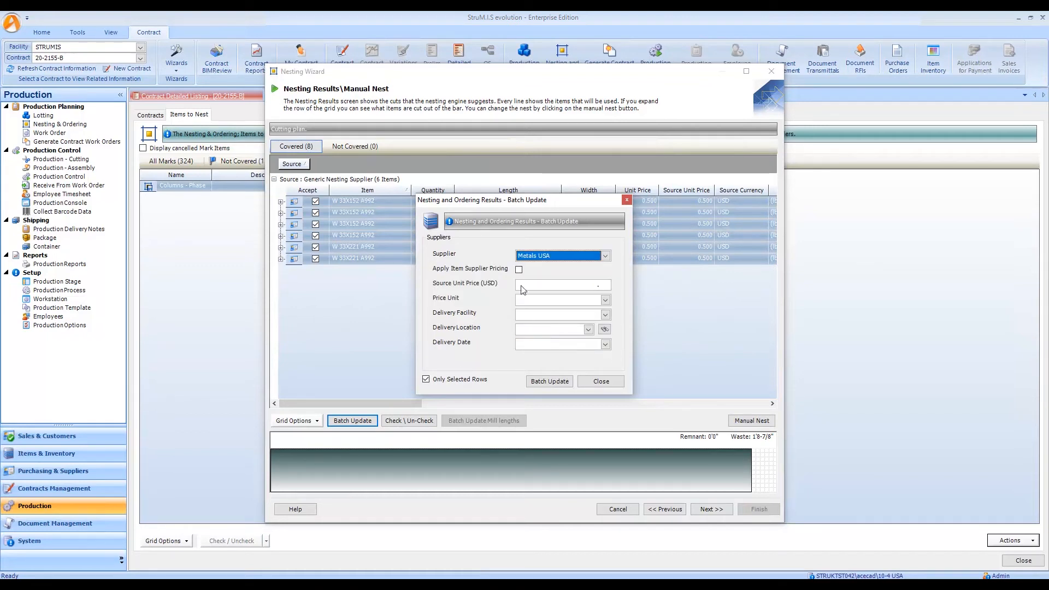
left_click(519, 271)
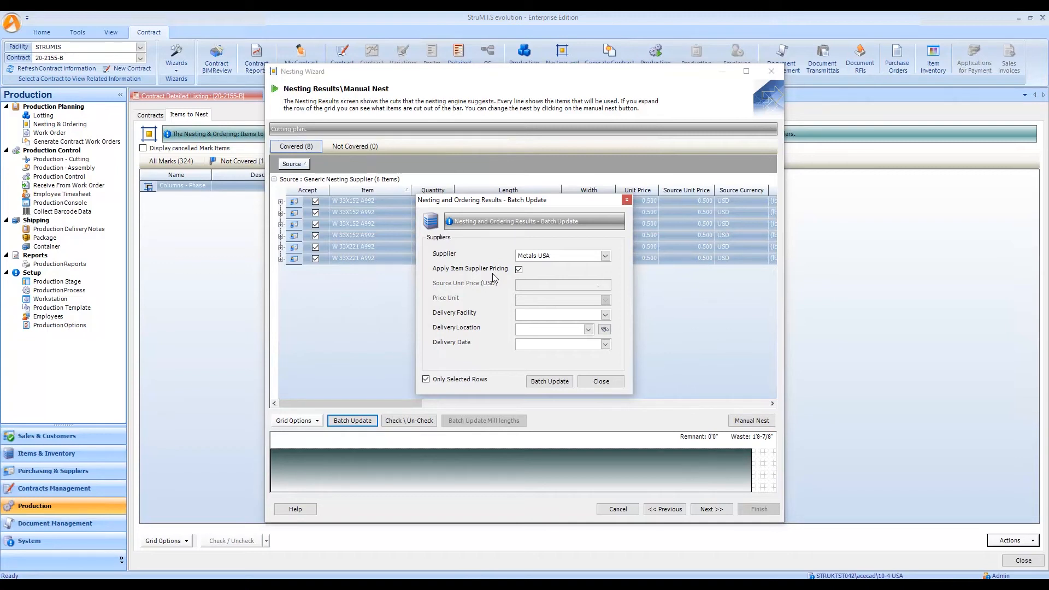
left_click(557, 382)
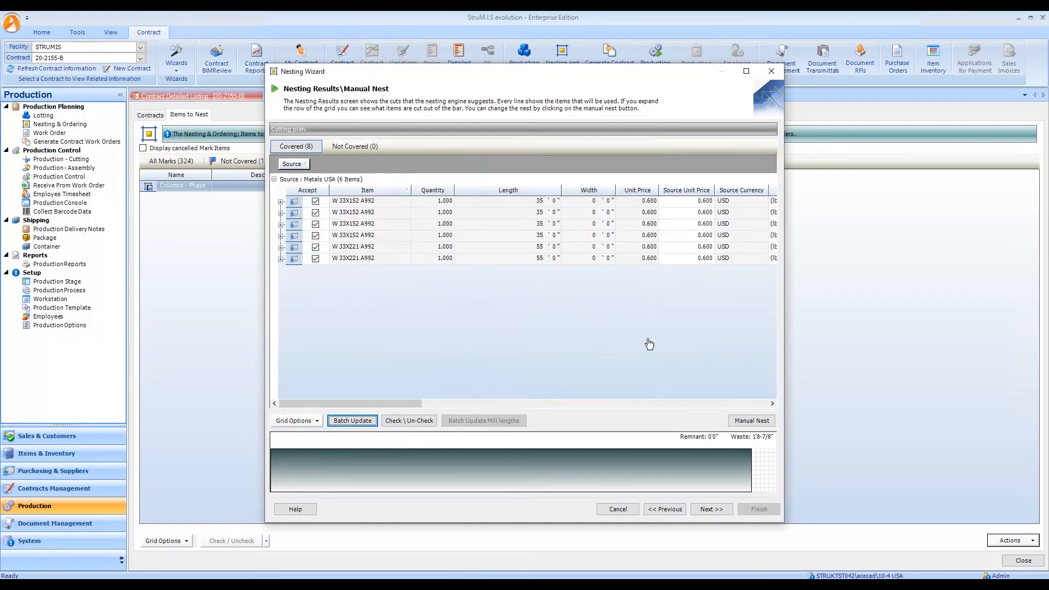
Allocate and order the nested bars from Metals USA on a new purchase order and complete the nesting wizard
mouse_move(414, 404)
left_mouse_down()
mouse_move(424, 409)
mouse_move(414, 408)
left_mouse_up()
left_click(709, 509)
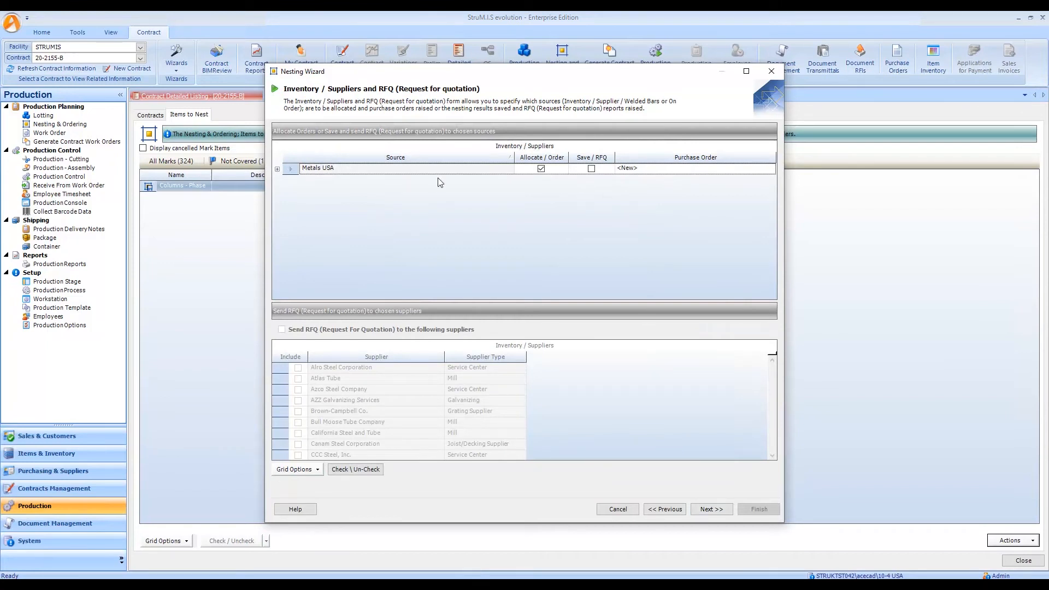
left_click(712, 509)
left_click(759, 509)
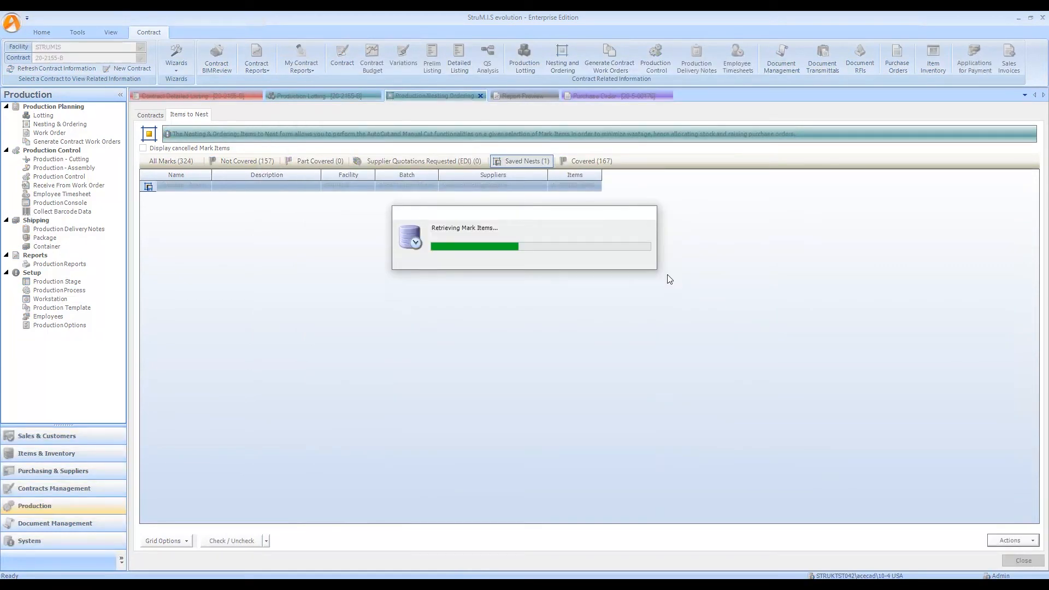
Select both lines of the new Metals USA purchase order and prepare an email of it including both CAM/NC and drawing files
left_click(604, 96)
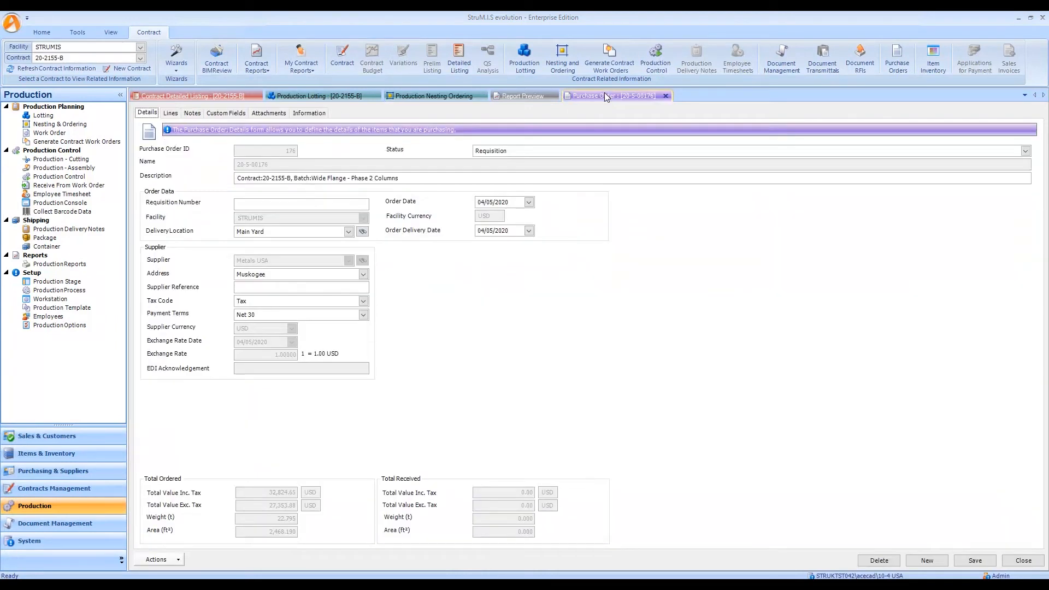
left_click(168, 113)
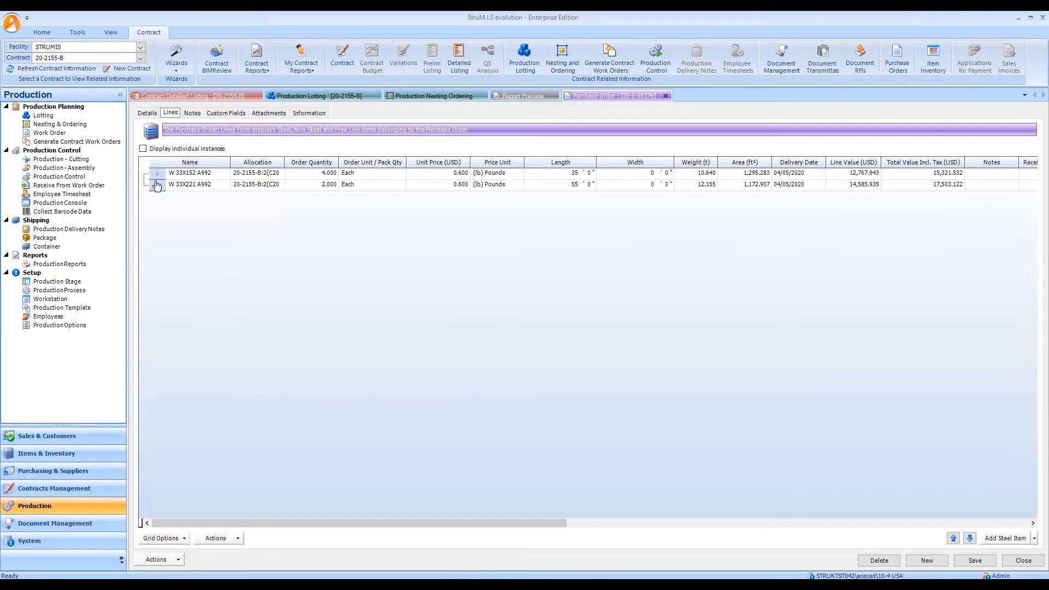
left_click_drag(157, 177, 158, 189)
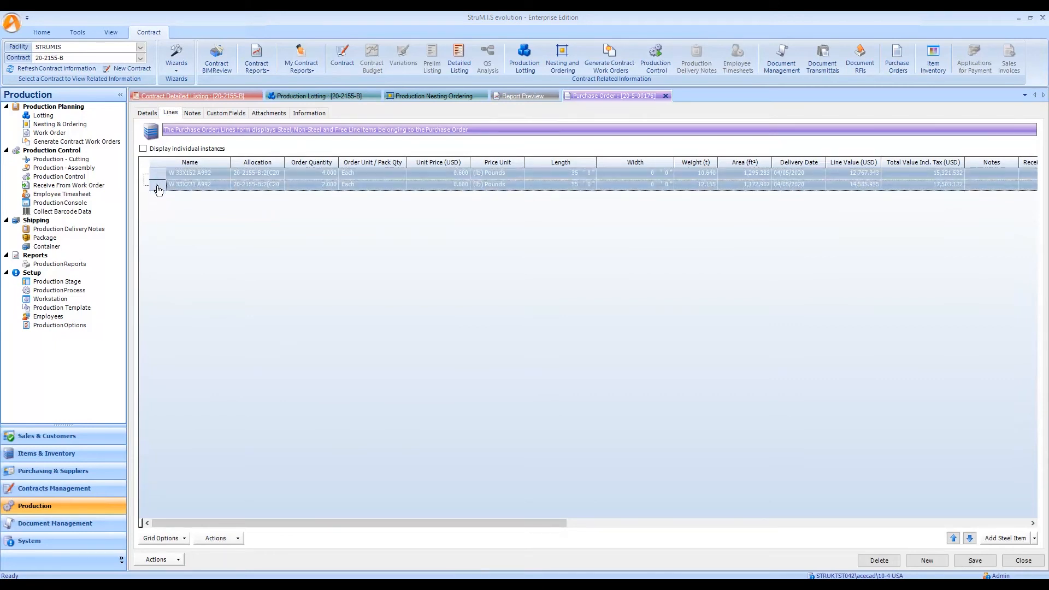
left_click(156, 561)
mouse_move(198, 460)
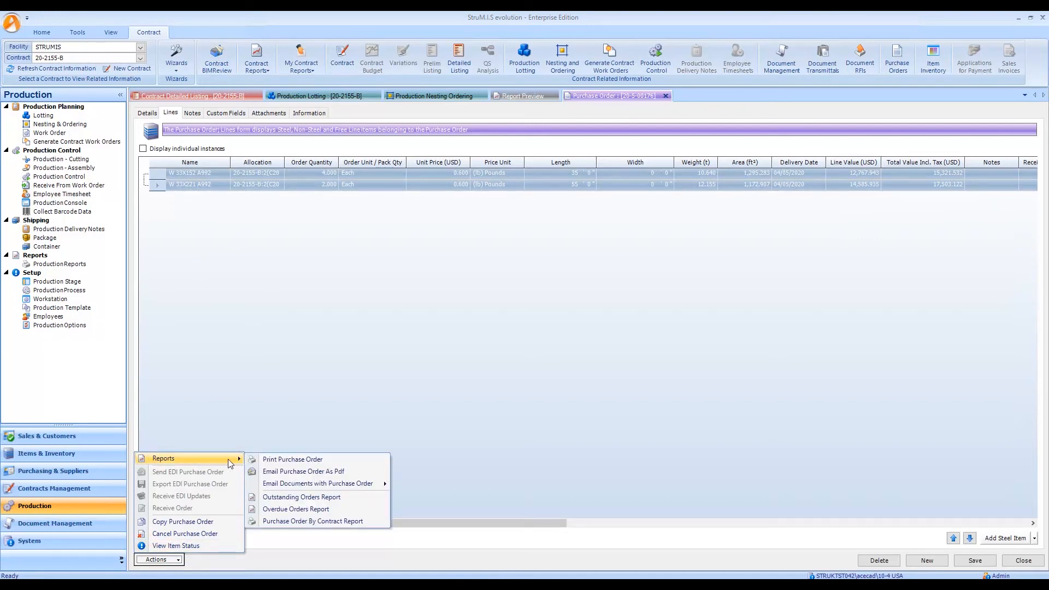
mouse_move(331, 485)
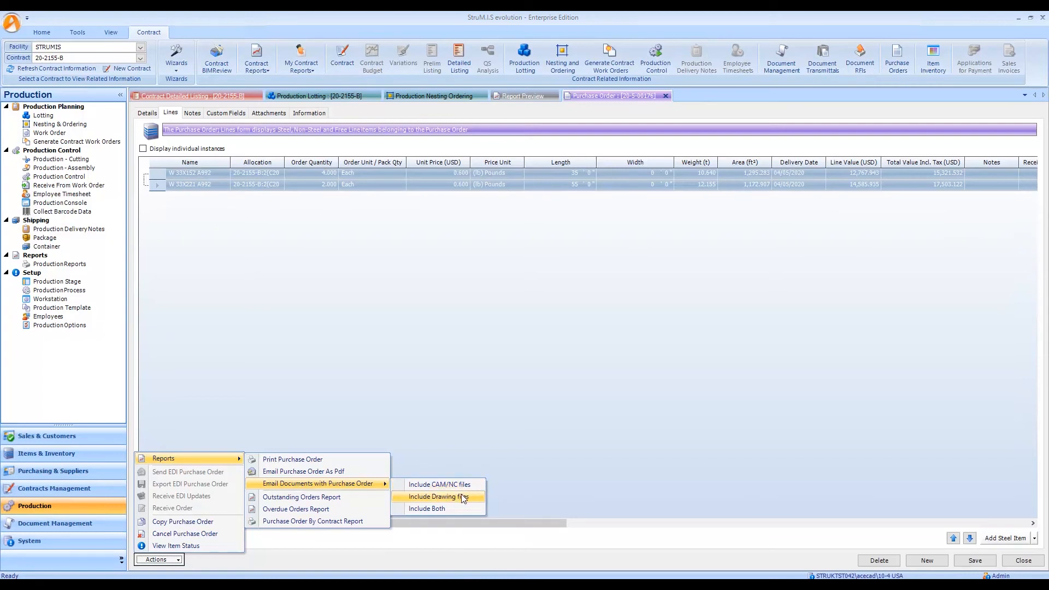
left_click(435, 510)
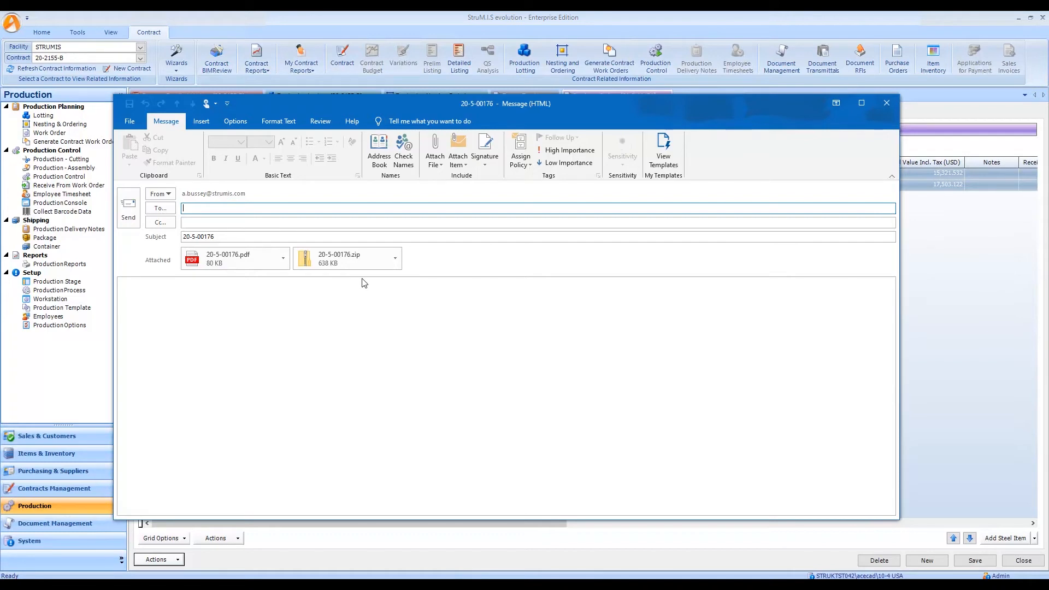
Open the zip attachment of the purchase order email to check its DXF and NC1 files, and close it again
left_click(395, 259)
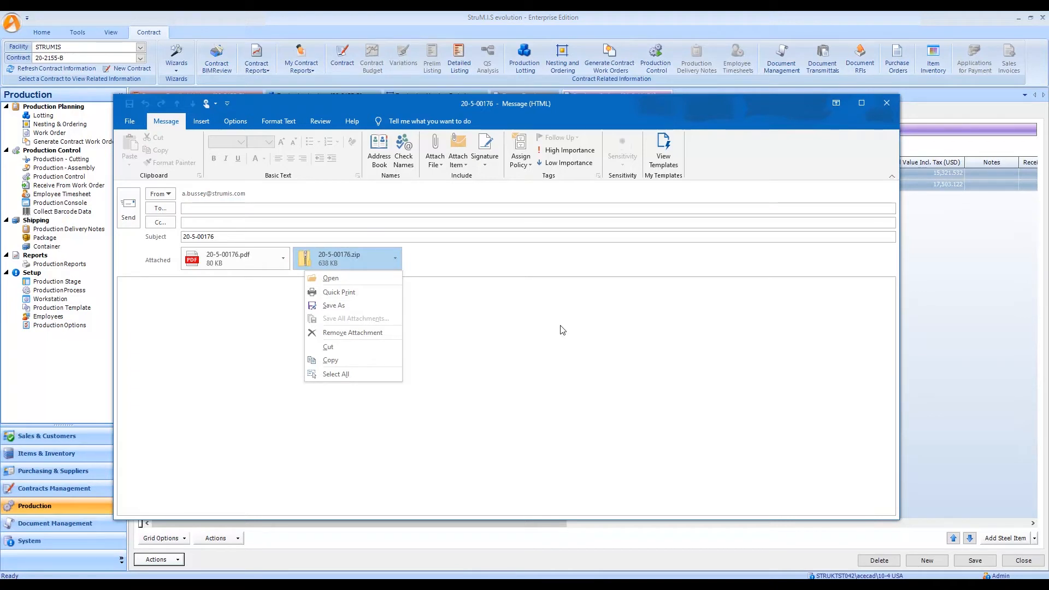
left_click(347, 279)
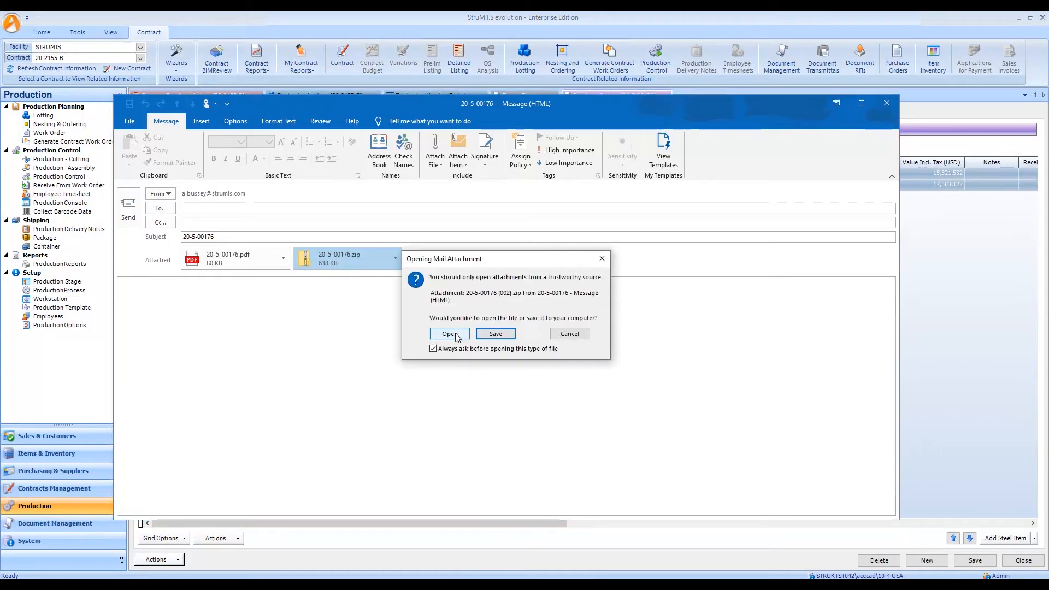
left_click(455, 334)
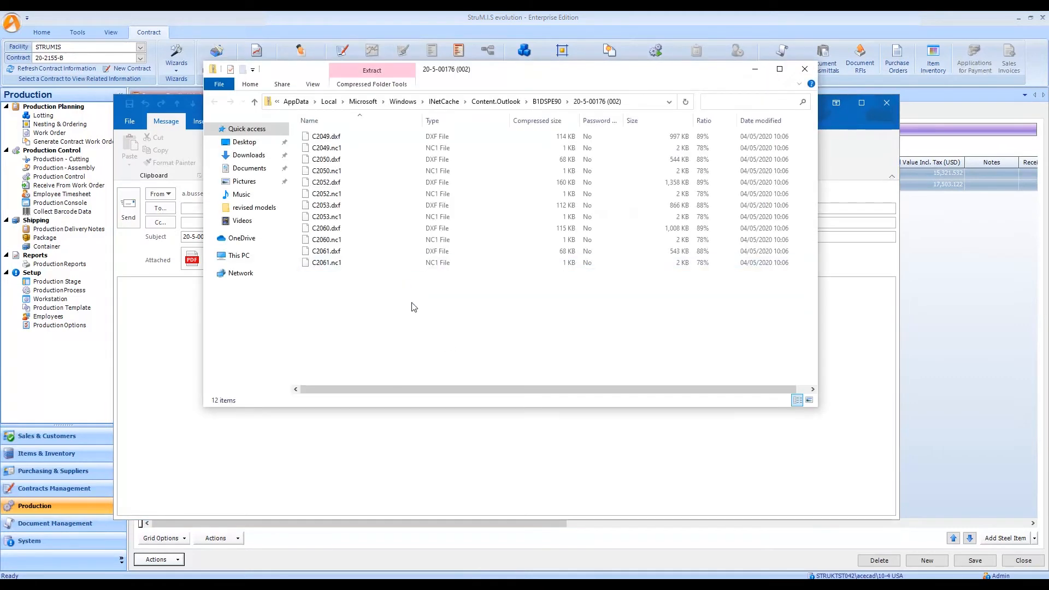
left_click(431, 145)
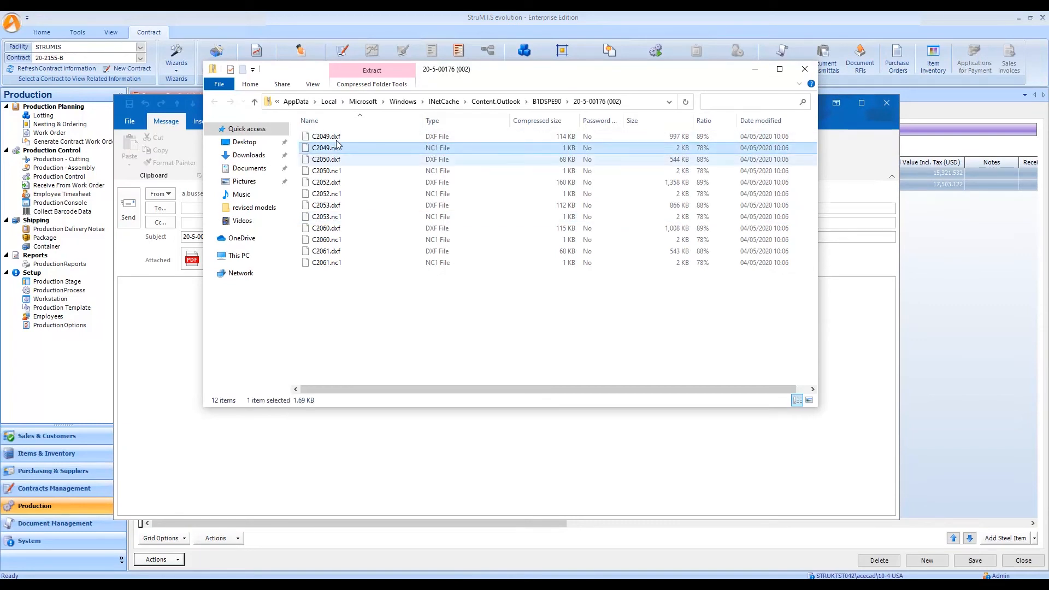
left_click(804, 69)
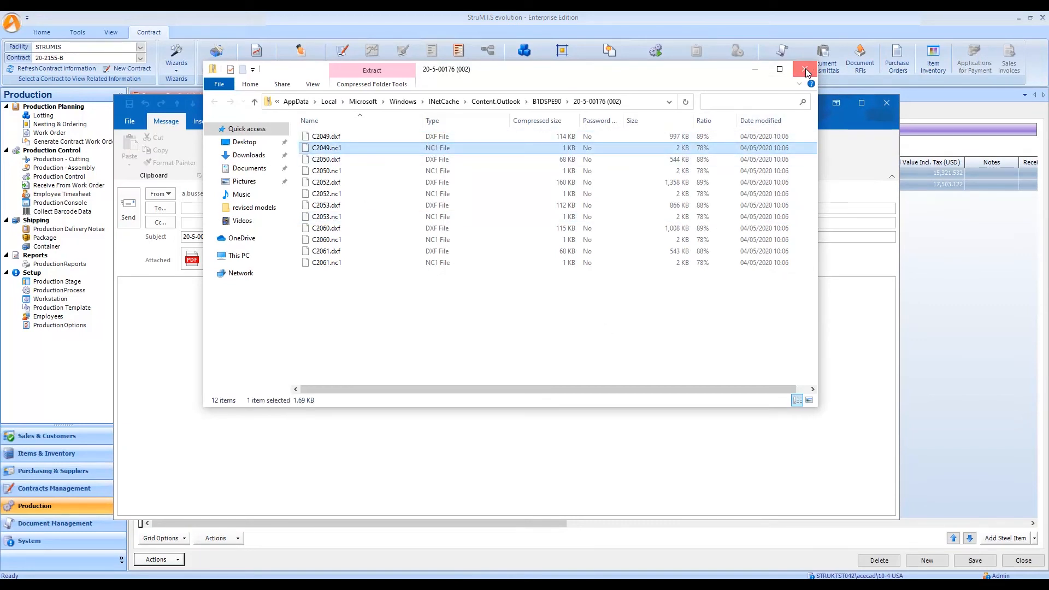
Look over the recipient field, message body and signature options of the purchase order email, and close the message without sending
left_click(237, 307)
left_click(191, 209)
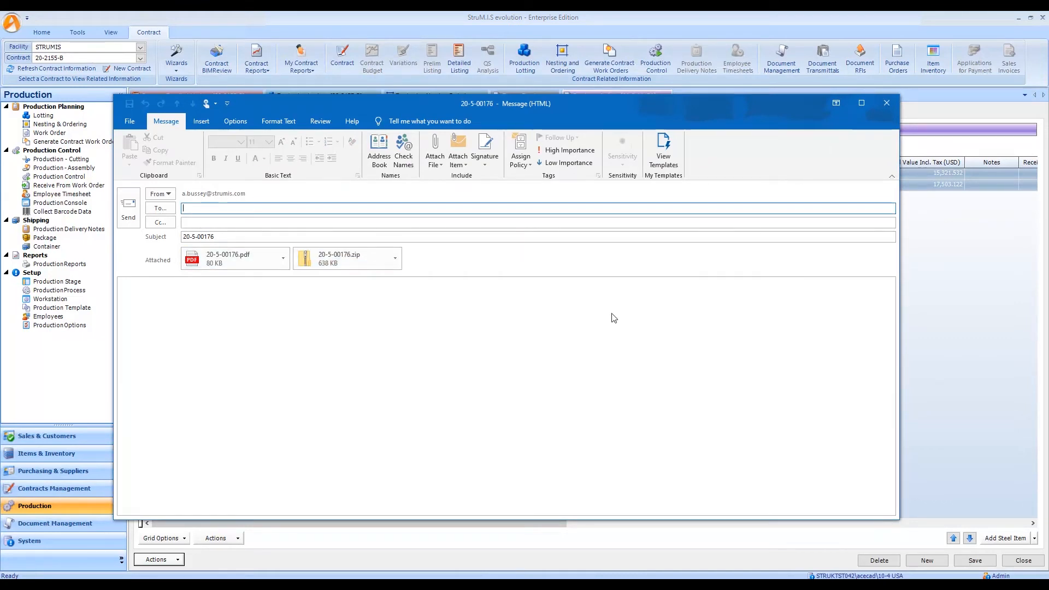
left_click(327, 318)
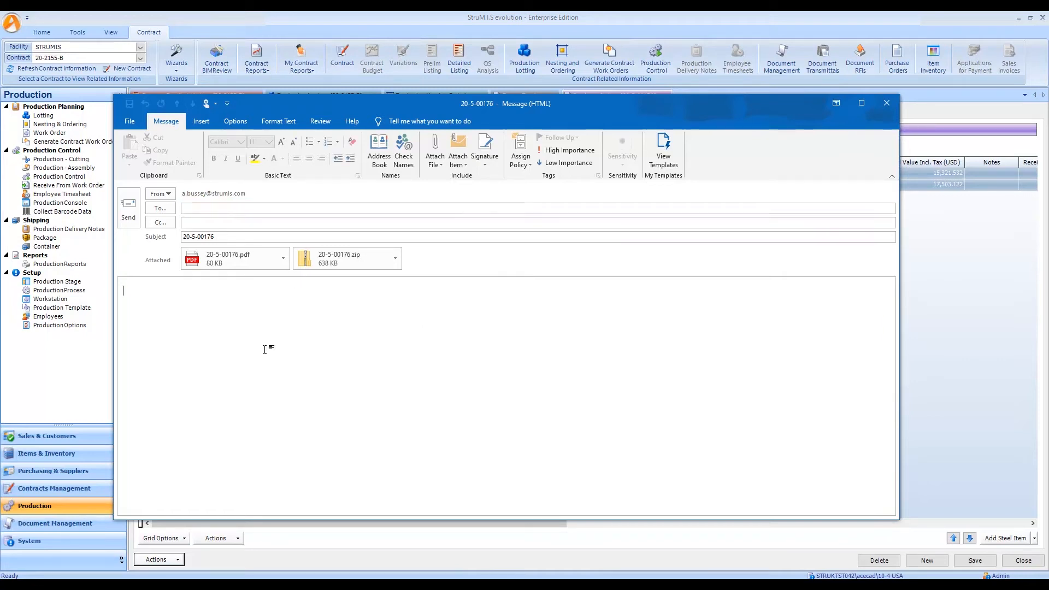
left_click(491, 165)
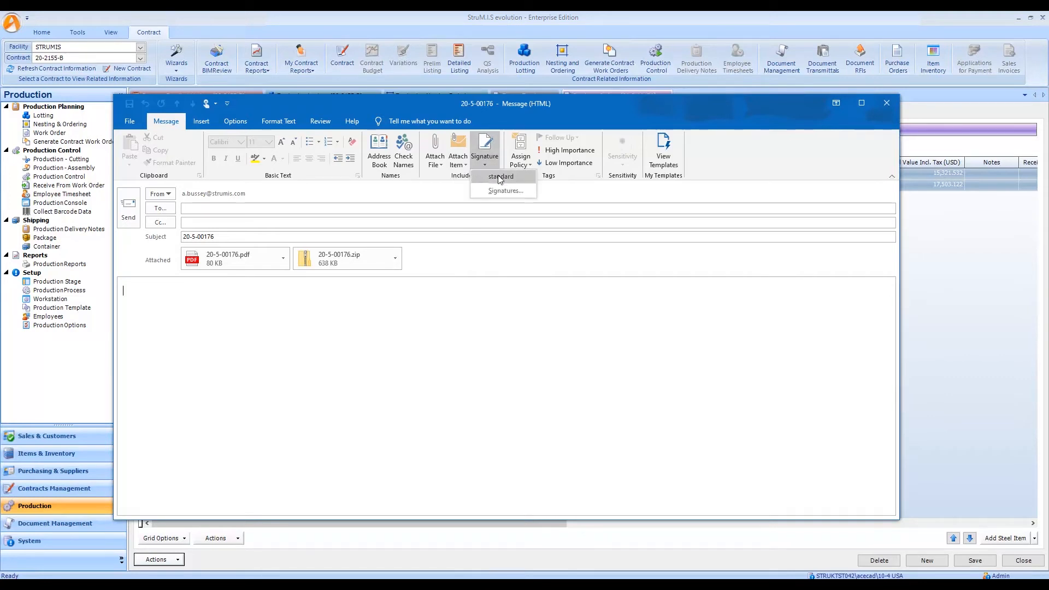
left_click(661, 351)
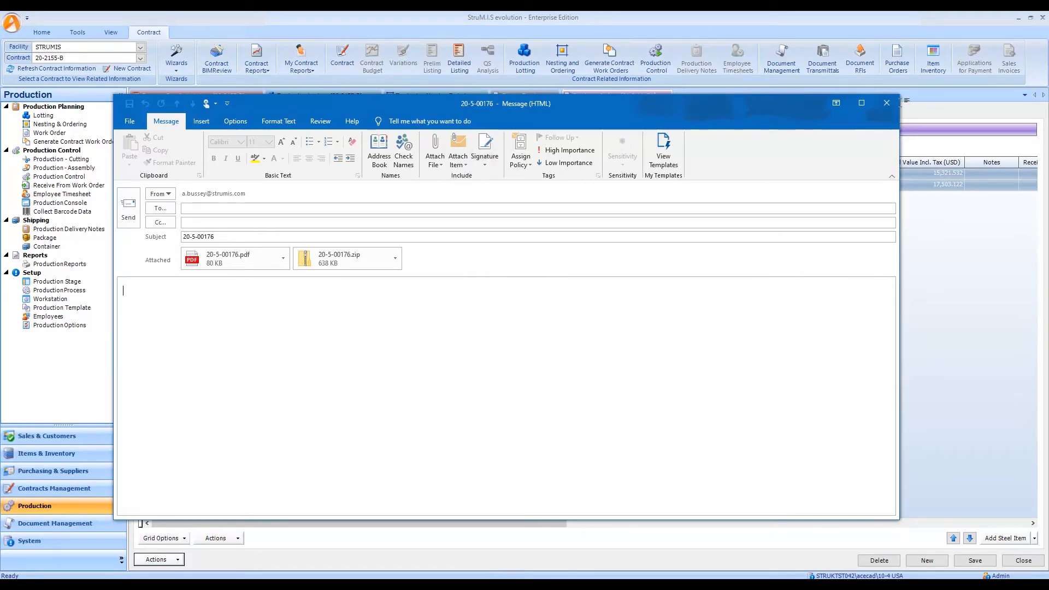
left_click(886, 104)
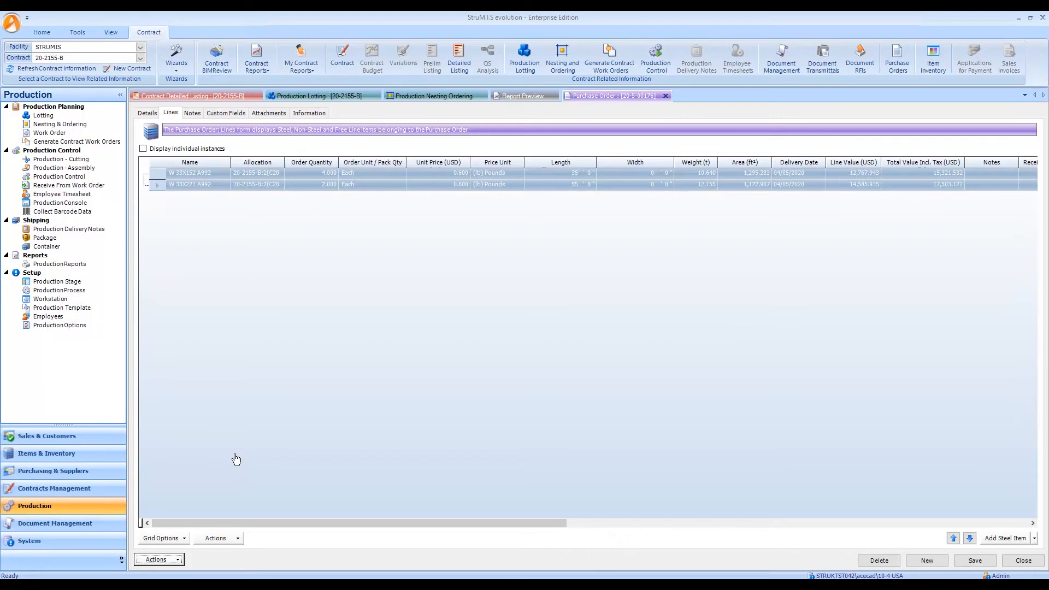
Set the status of the Metals USA purchase order to Released and save it
left_click(159, 559)
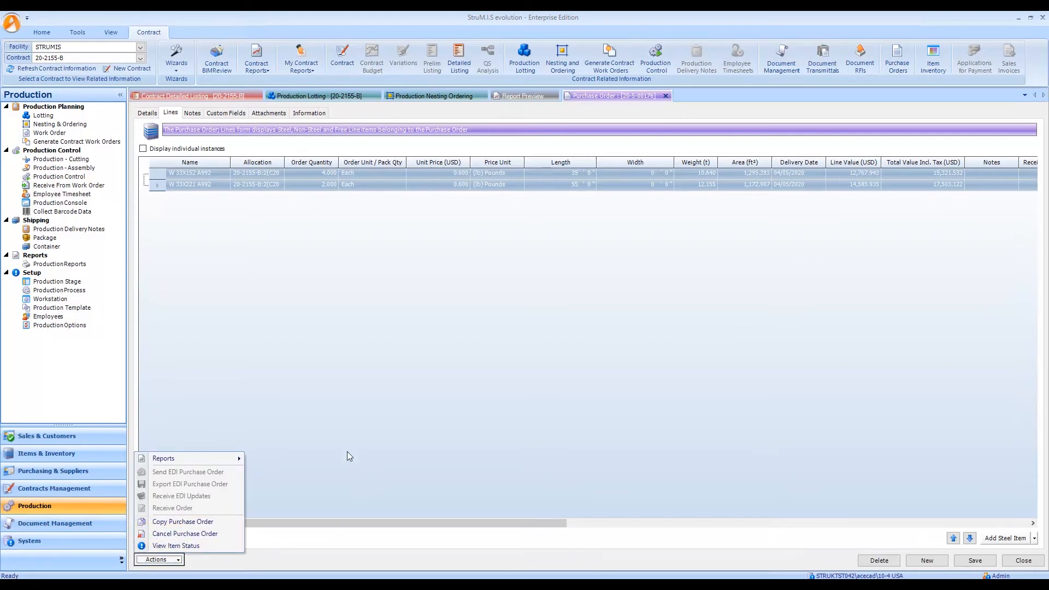
left_click(148, 112)
left_click(491, 152)
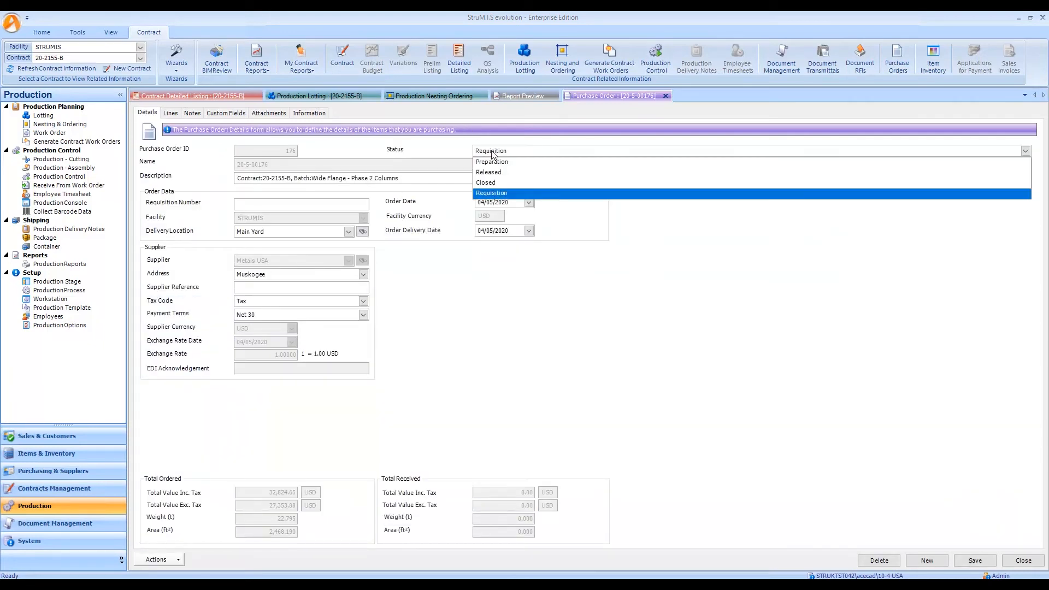
left_click(503, 172)
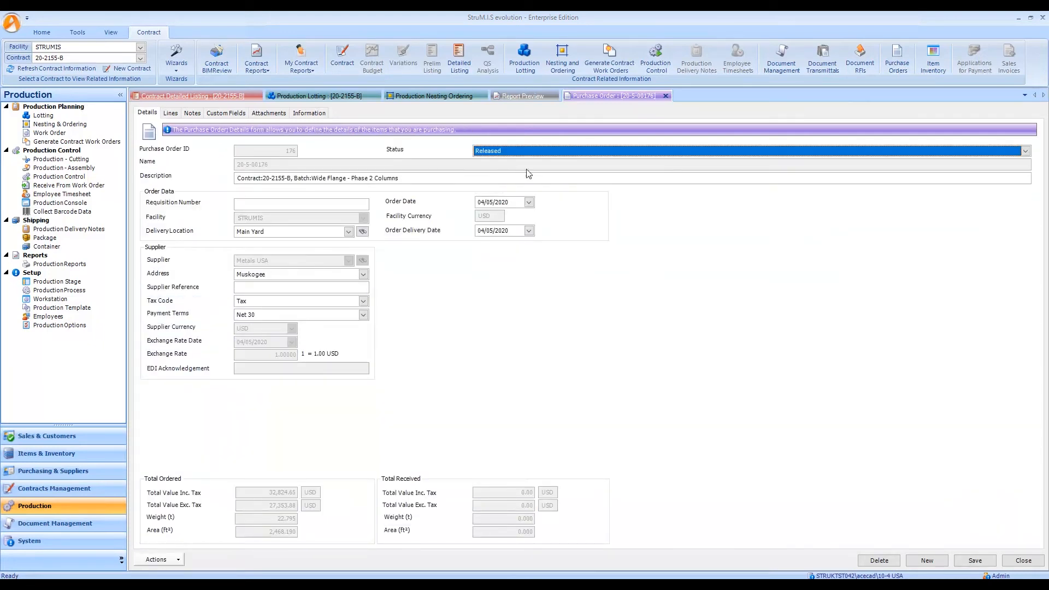
left_click(974, 563)
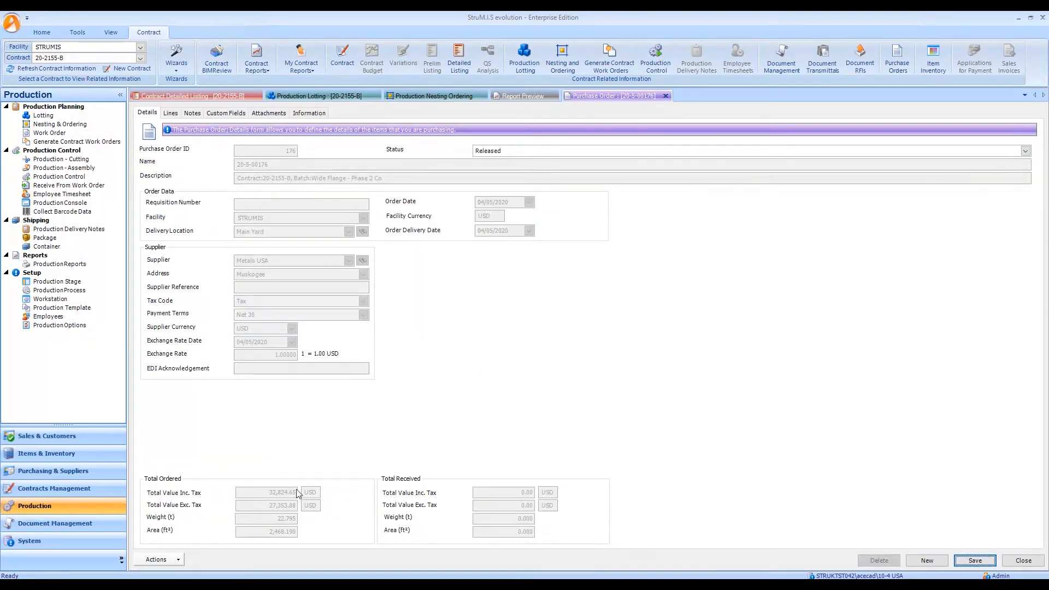
Receive the released purchase order on a new receipt with supplier delivery note 1234, and save the receipt
left_click(161, 560)
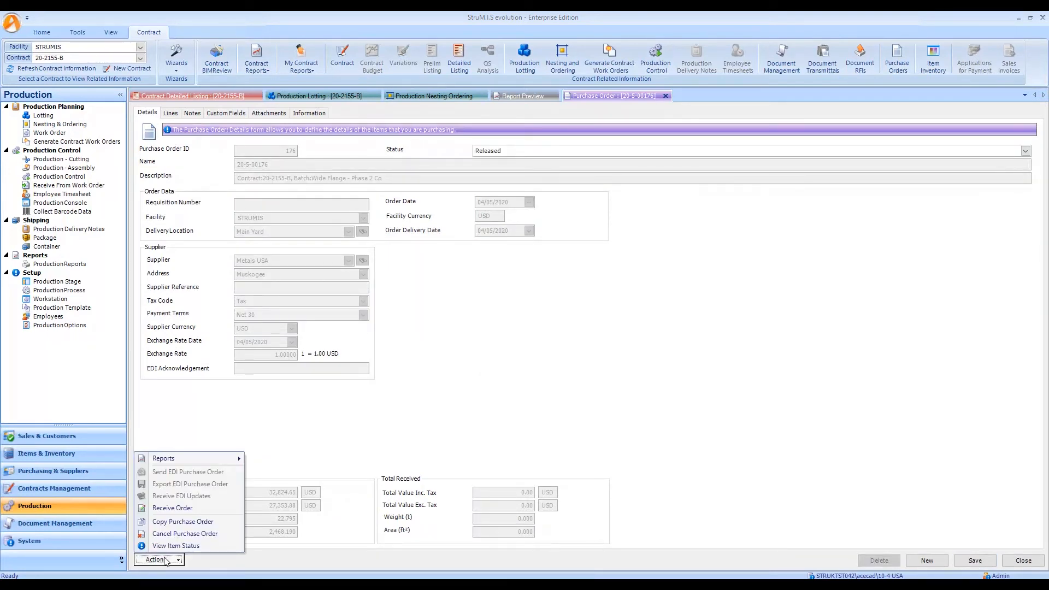
left_click(188, 509)
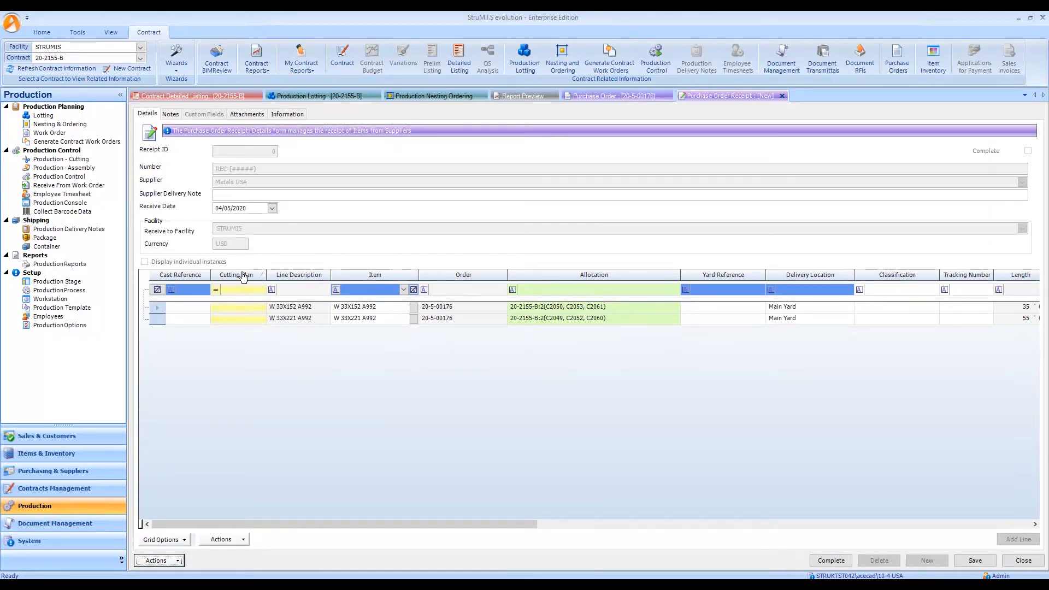
left_click(241, 192)
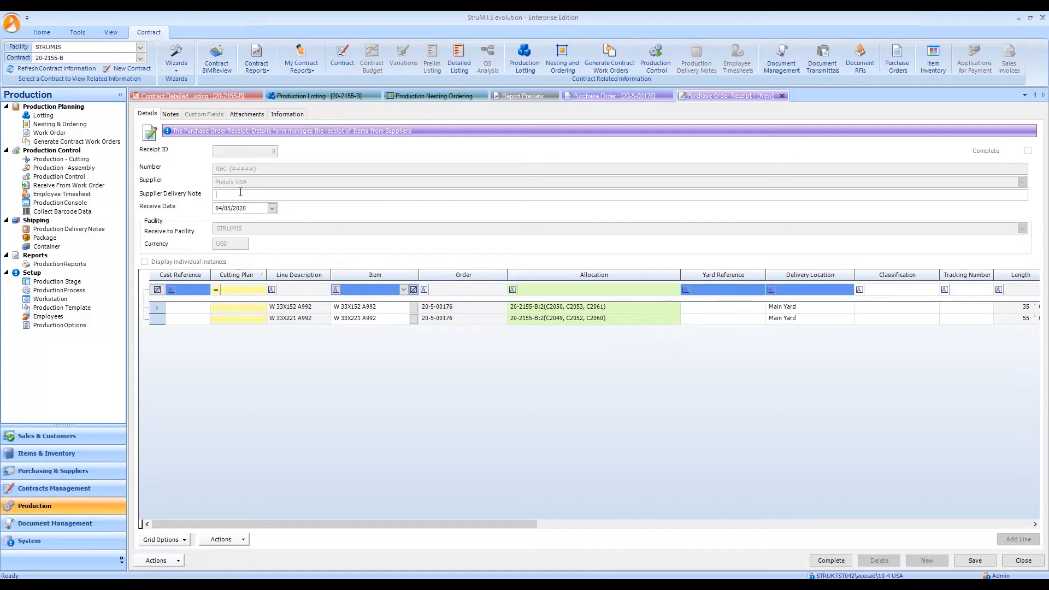
type("6345")
left_click(975, 561)
Display the receipt lines as individual instances and enter cast references AAA, BBB, CCC, DDD, EEE and FFF for the six bars in order
left_click(145, 262)
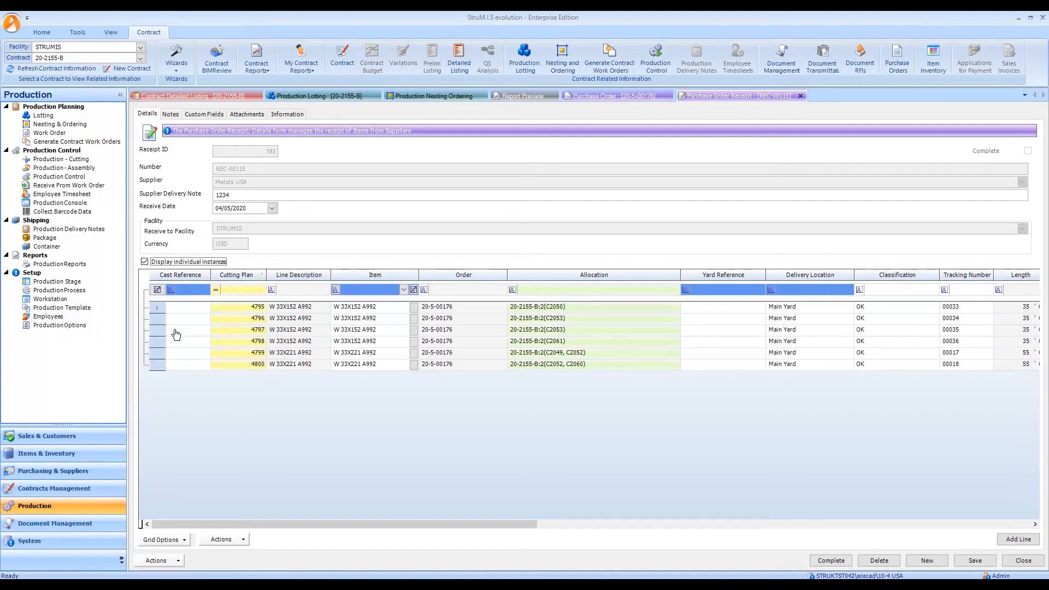
left_click(193, 306)
type("AAA")
key("Down")
type("BBB")
key("Down")
type("CCC")
key("Down")
type("DDD")
key("Down")
type("EEE")
key("Down")
type("FFF")
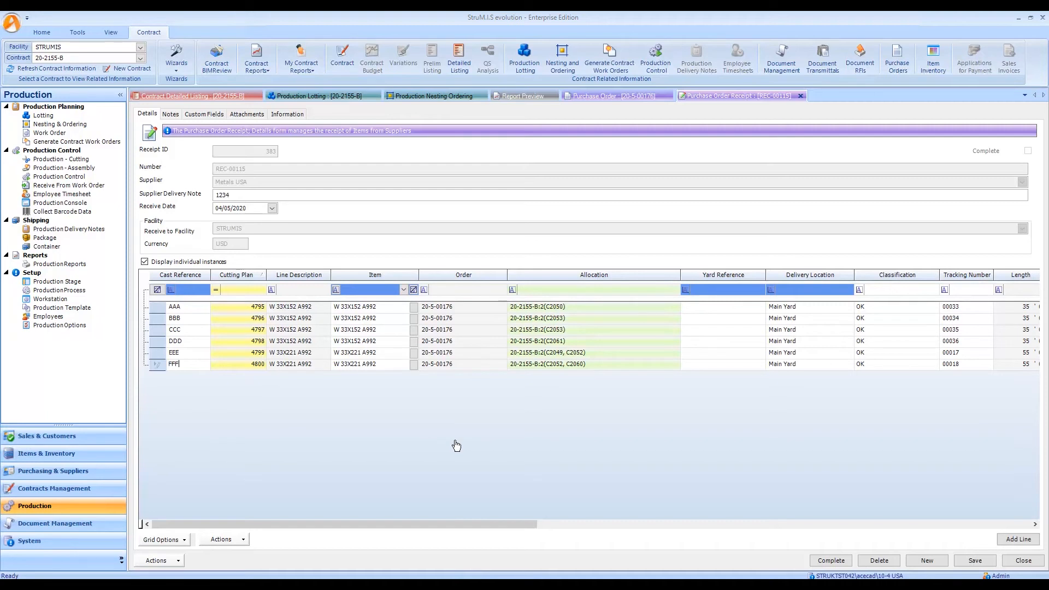
Give the bar with cast reference EEE the yard reference Quality Inspection and the classification Damaged, and save the receipt
left_click(731, 353)
type("Quality Inspection")
left_click(931, 354)
left_click(902, 364)
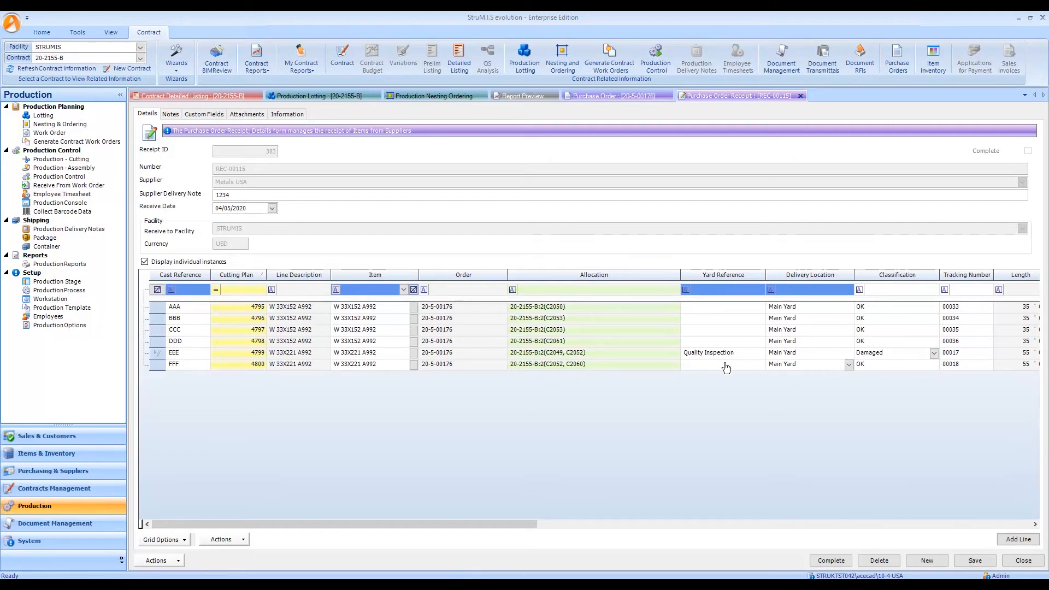
left_click(158, 355)
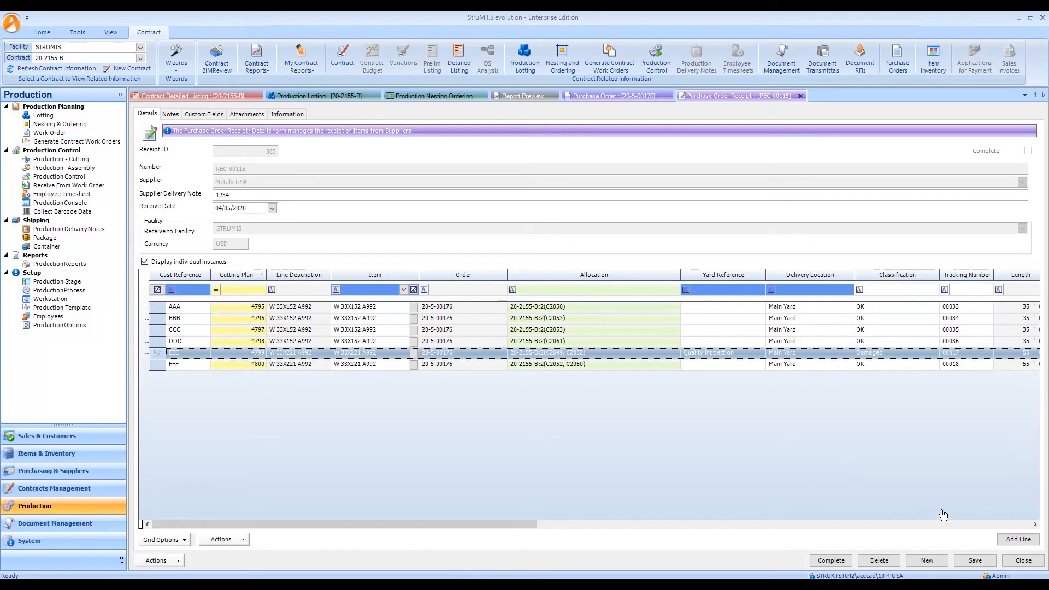
left_click(978, 560)
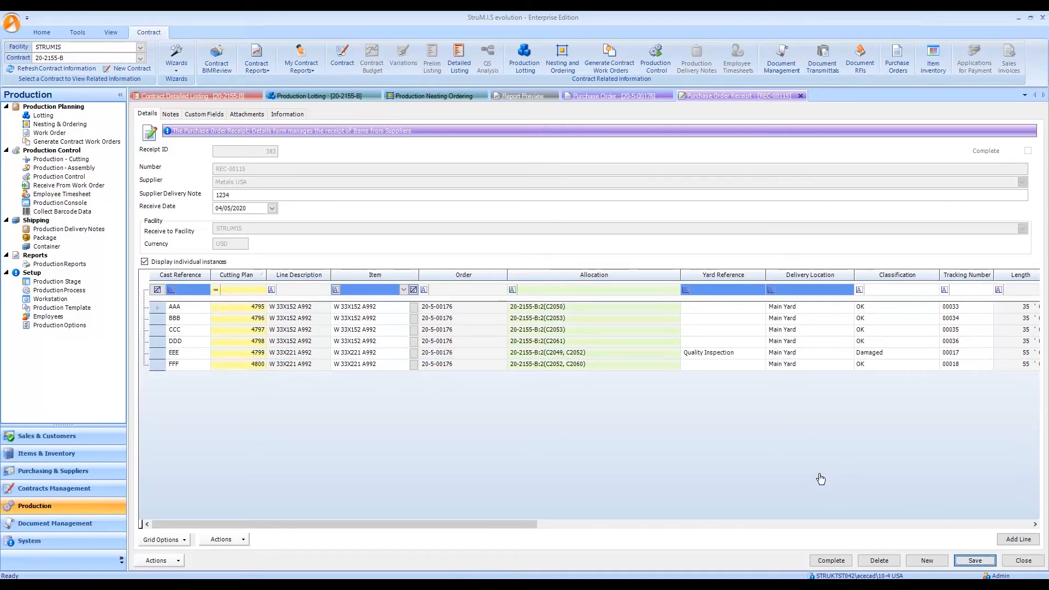
Check the receipt's line actions and notes, save the receipt and mark it complete
left_click(225, 539)
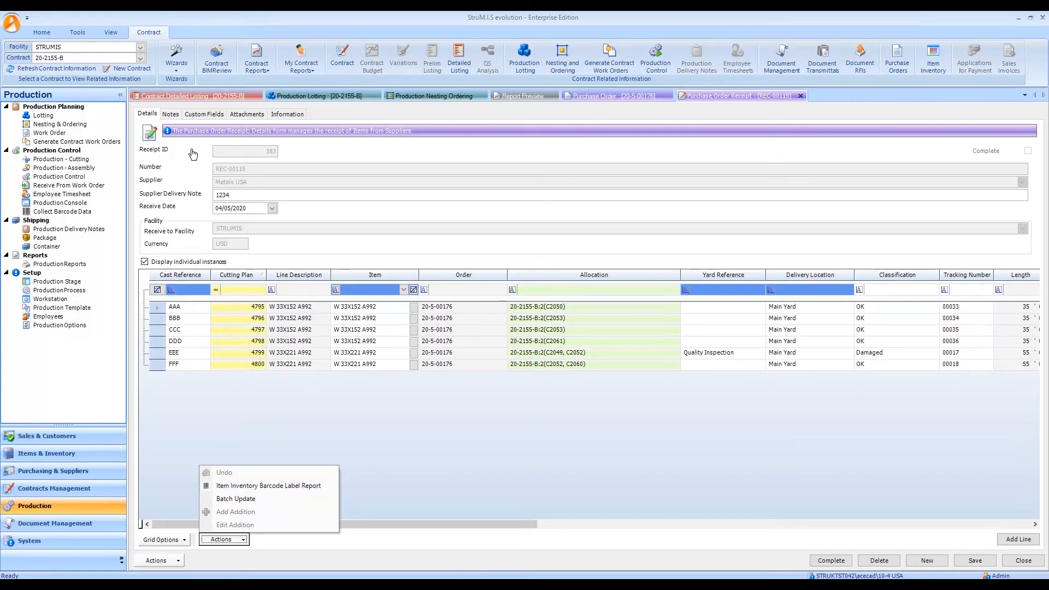
left_click(171, 116)
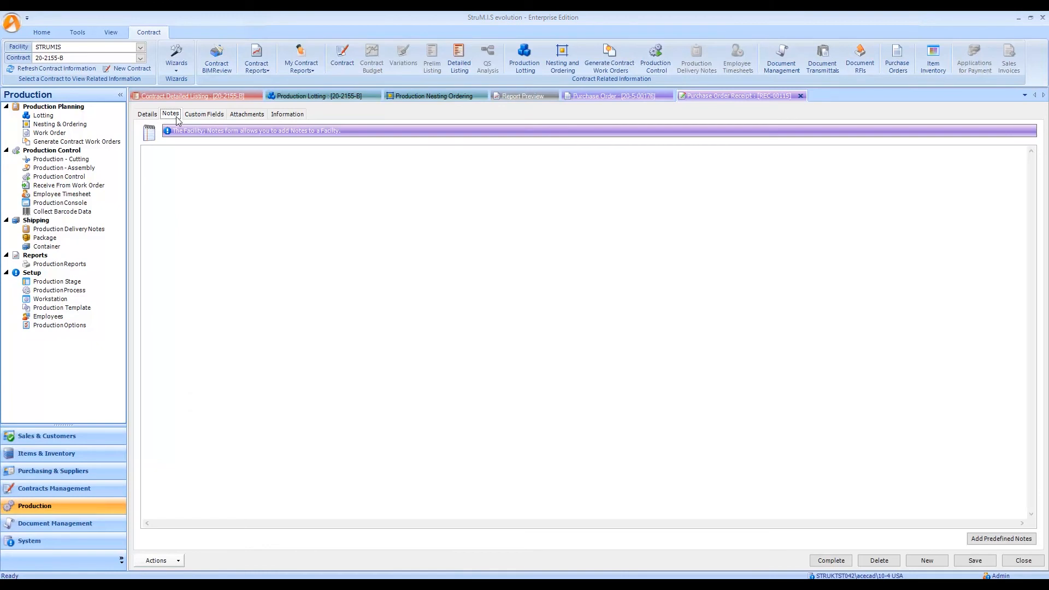
left_click(148, 114)
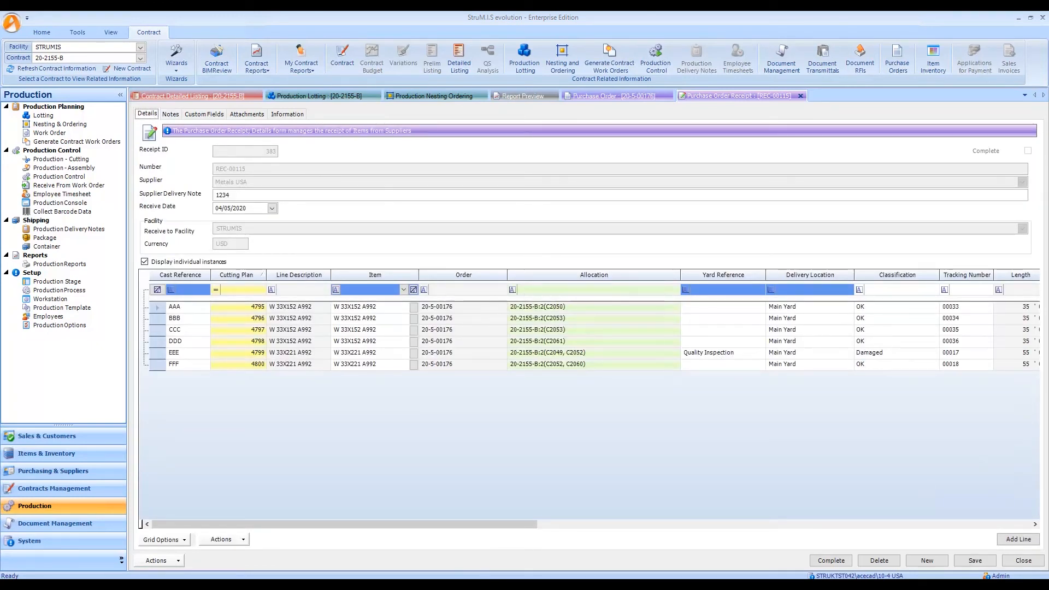
left_click(974, 560)
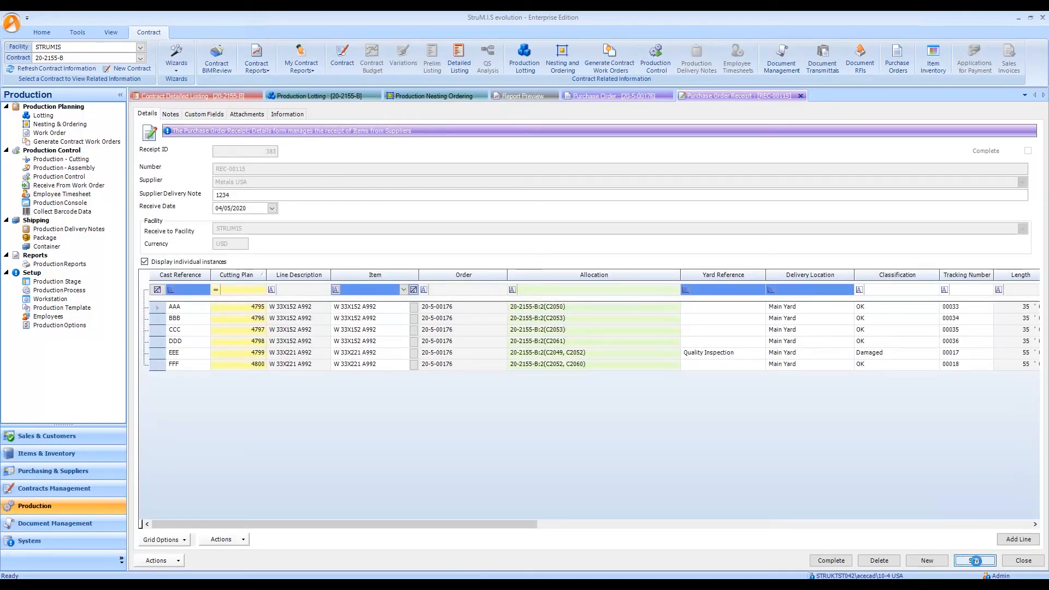
left_click(831, 562)
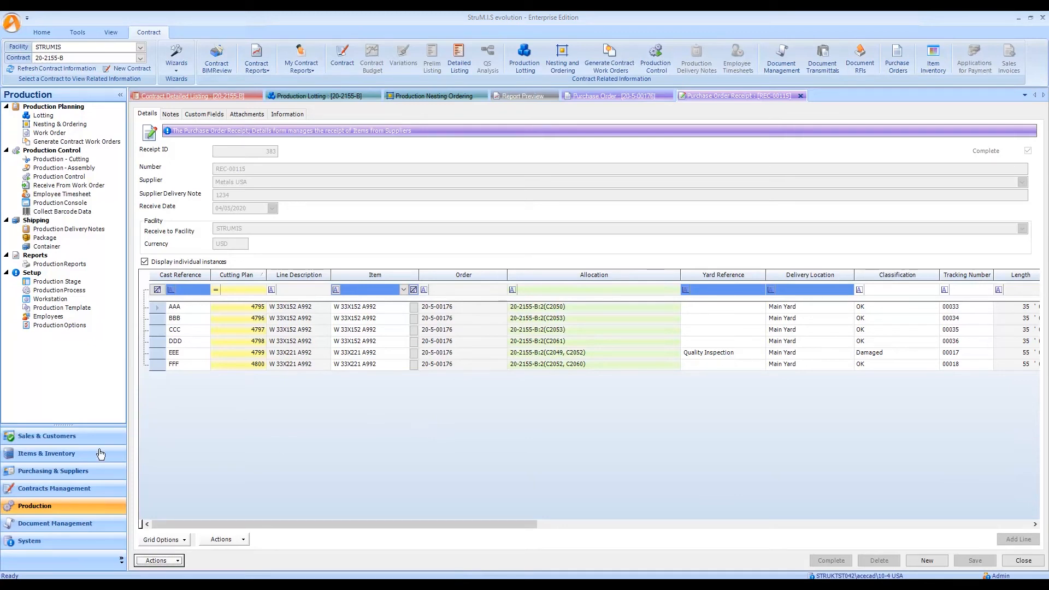
Start a new purchase order return in Purchasing & Suppliers with Metals USA as the supplier
left_click(46, 471)
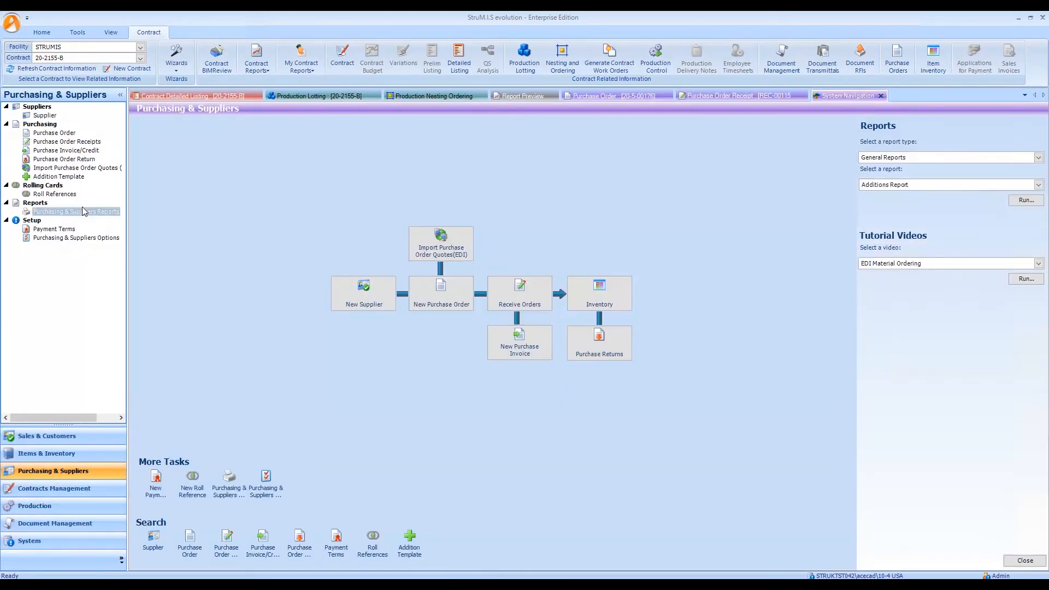
double_click(61, 159)
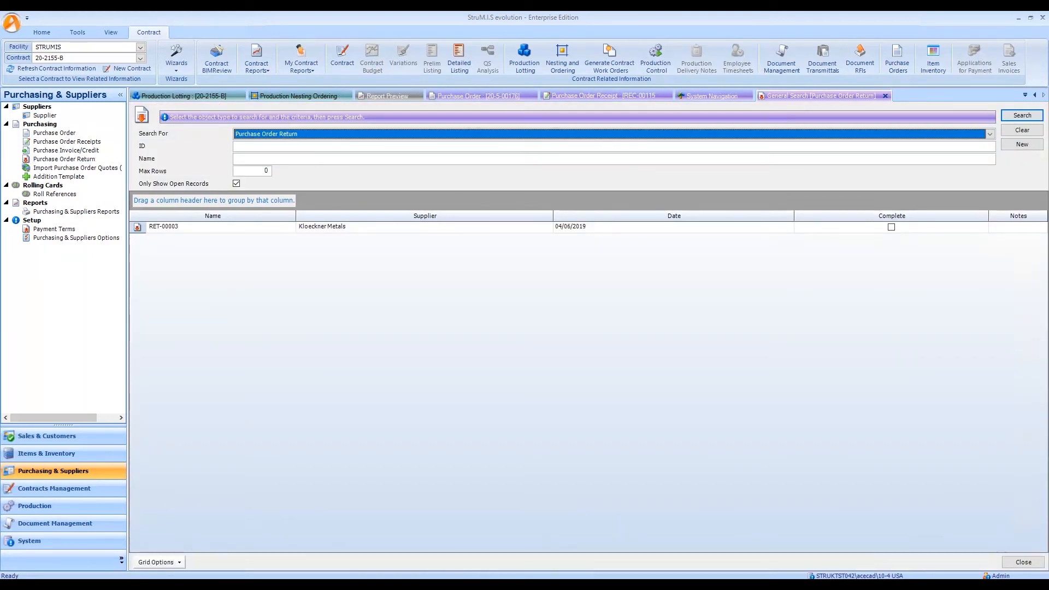
left_click(1020, 144)
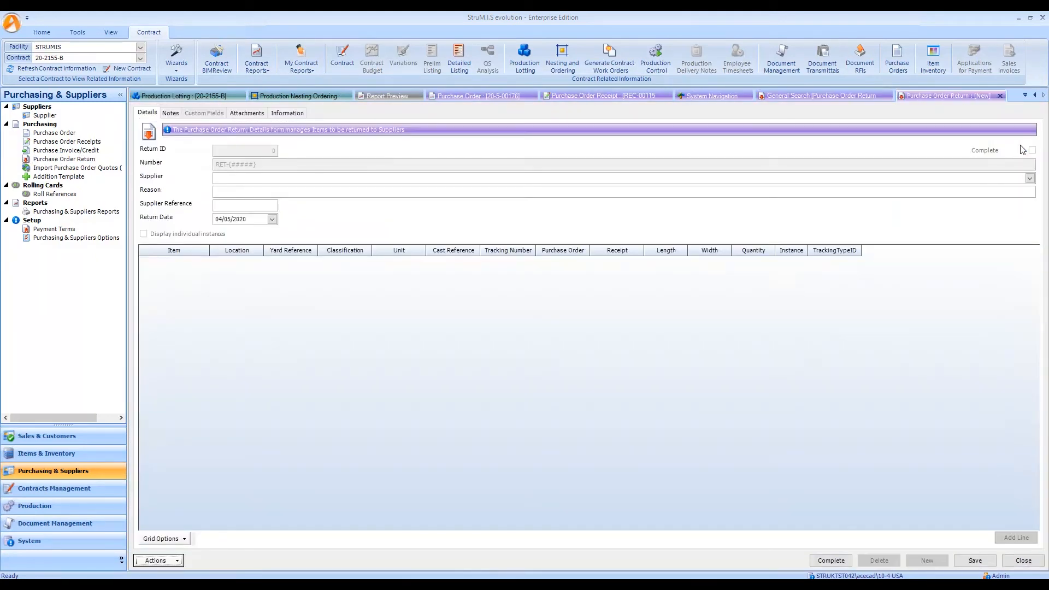
left_click(285, 179)
key("m")
key("m")
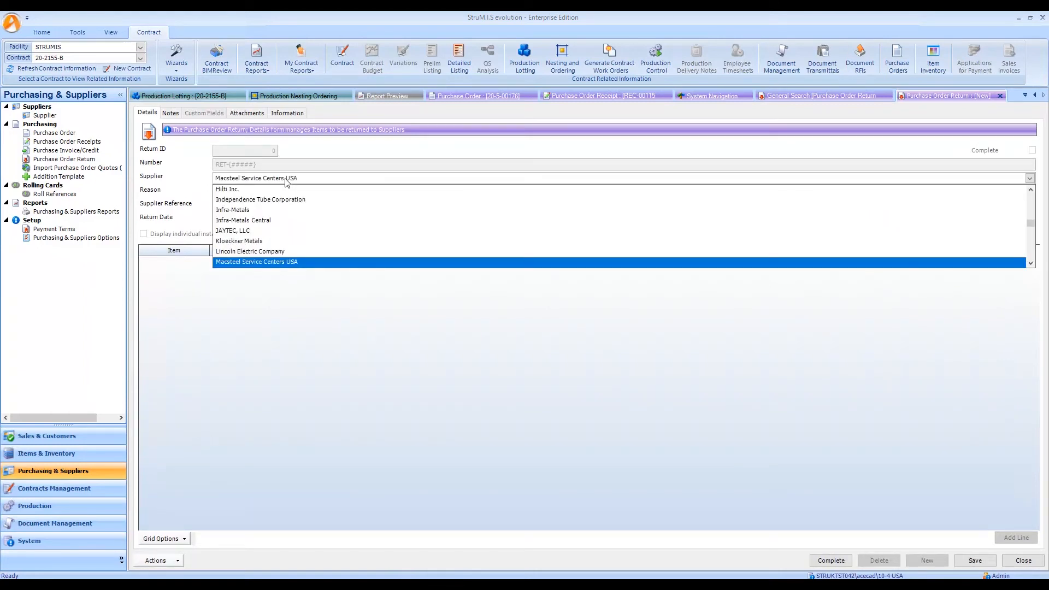
left_click(1031, 264)
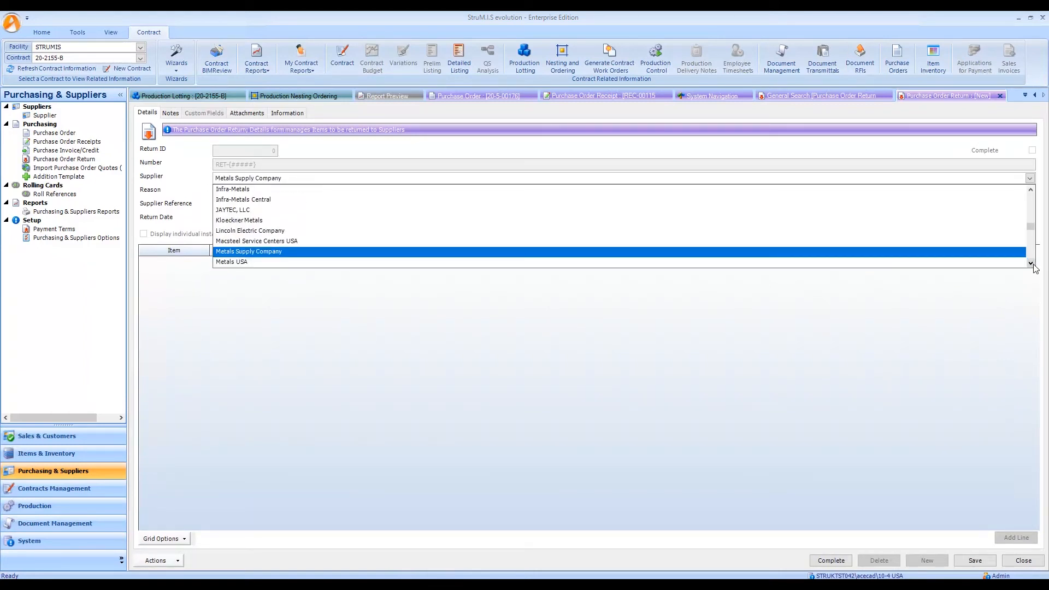
left_click(254, 262)
Enter the return reason Damaged Bar and supplier reference MET001, and save the purchase order return
left_click(251, 193)
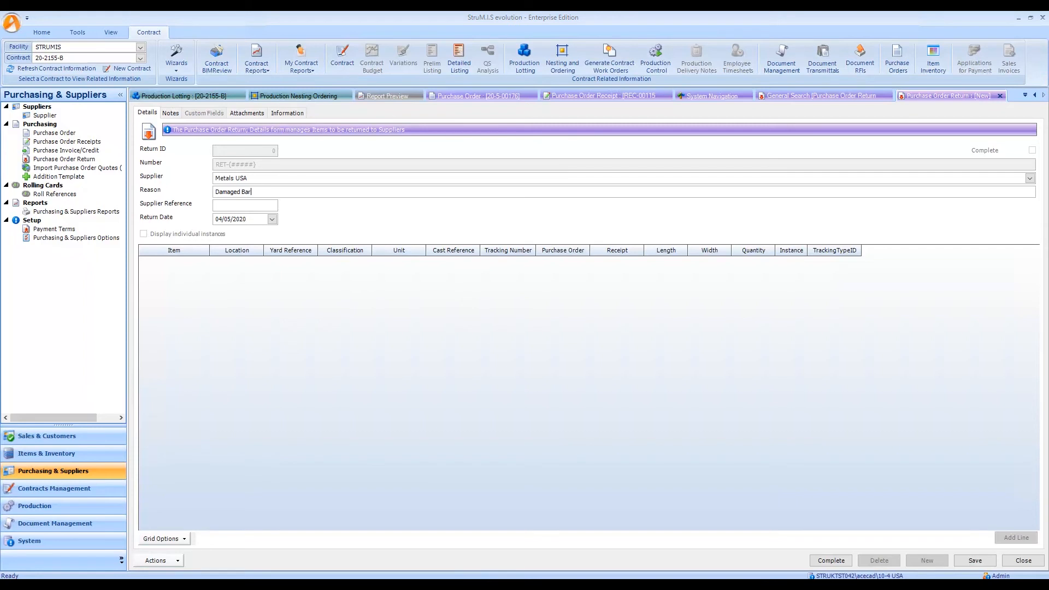
left_click(257, 206)
type("MET001")
left_click(978, 563)
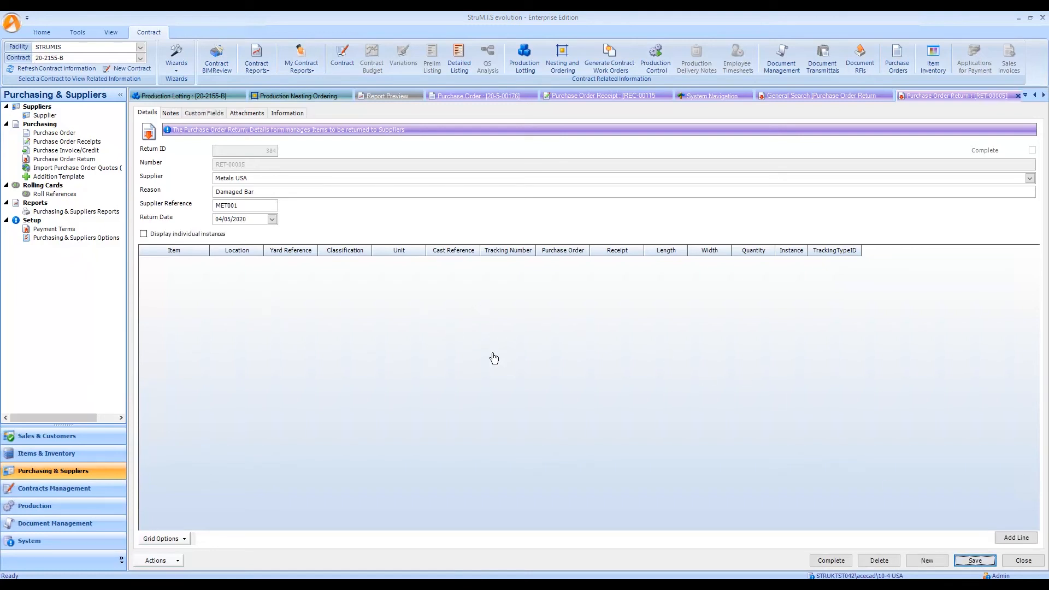
Search the inventory for yard reference Quality Inspection and add the damaged W 33X221 A992 bar to the return as a line
left_click(1013, 538)
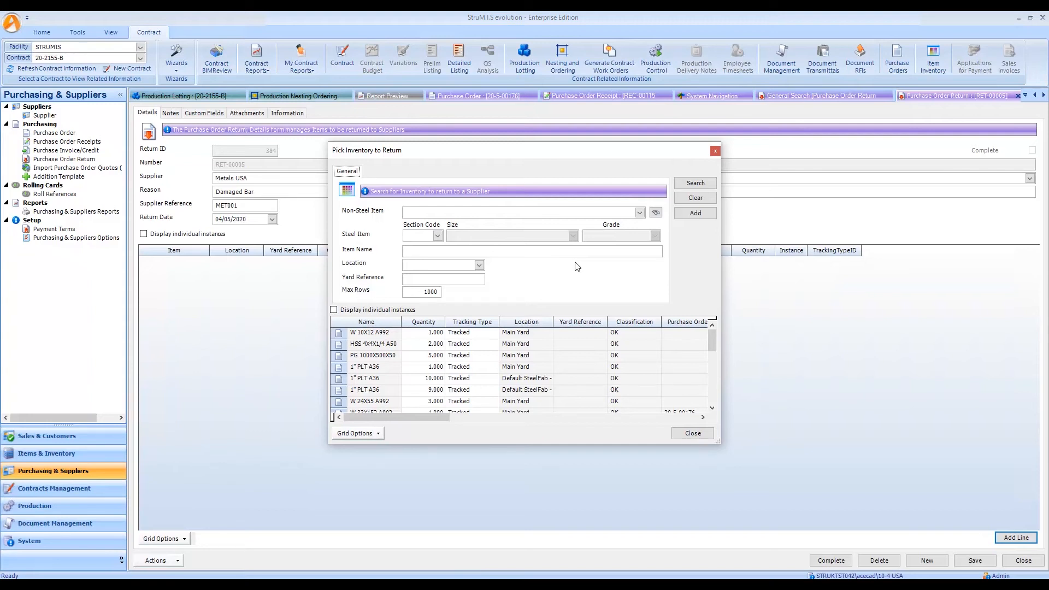
left_click(450, 280)
type("Quality Inspection")
key("Return")
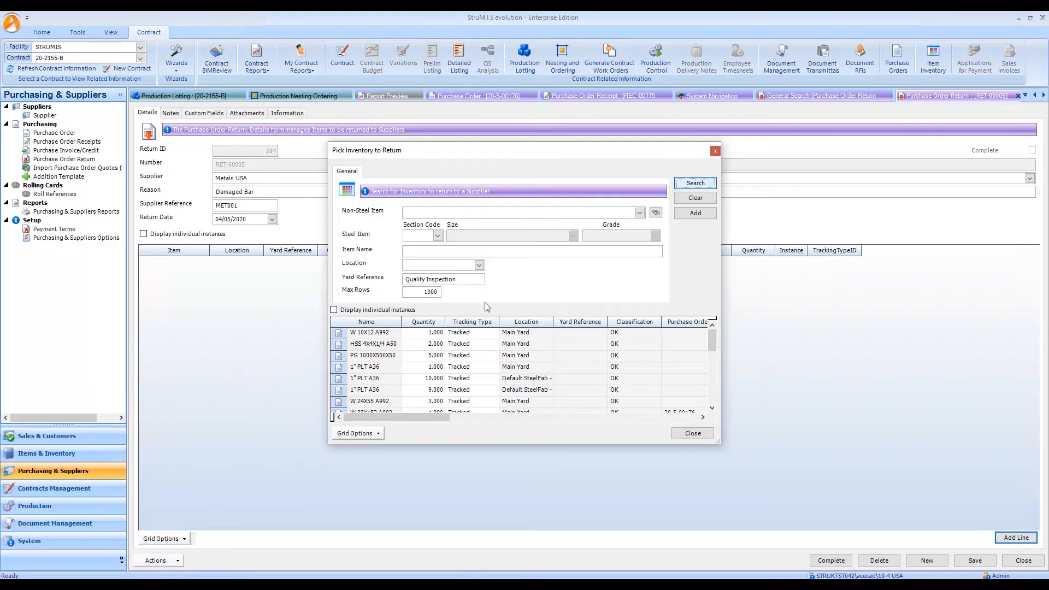
left_click(456, 333)
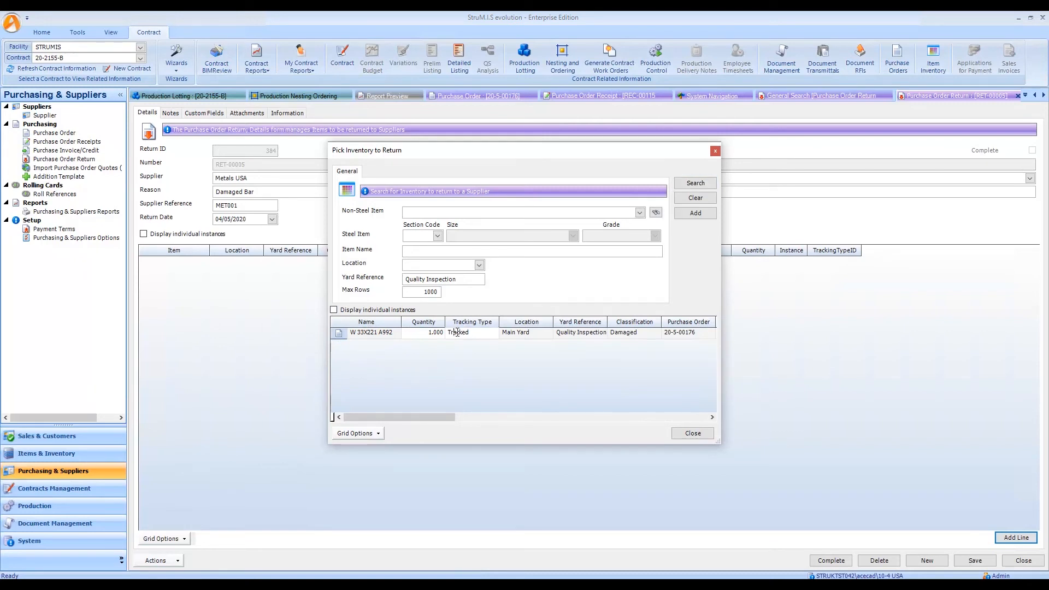
left_click(338, 335)
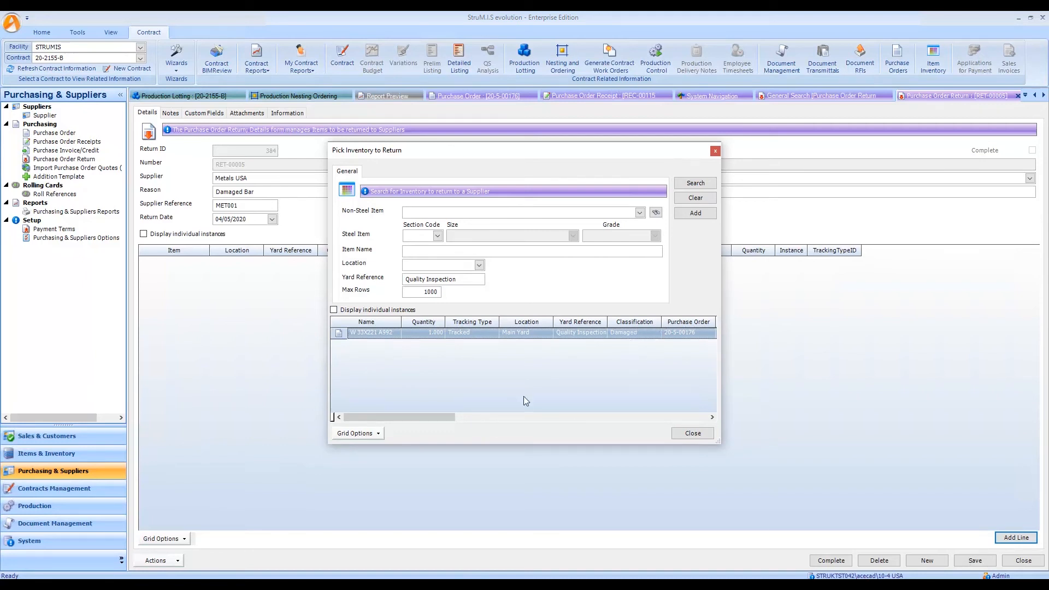
left_click(695, 212)
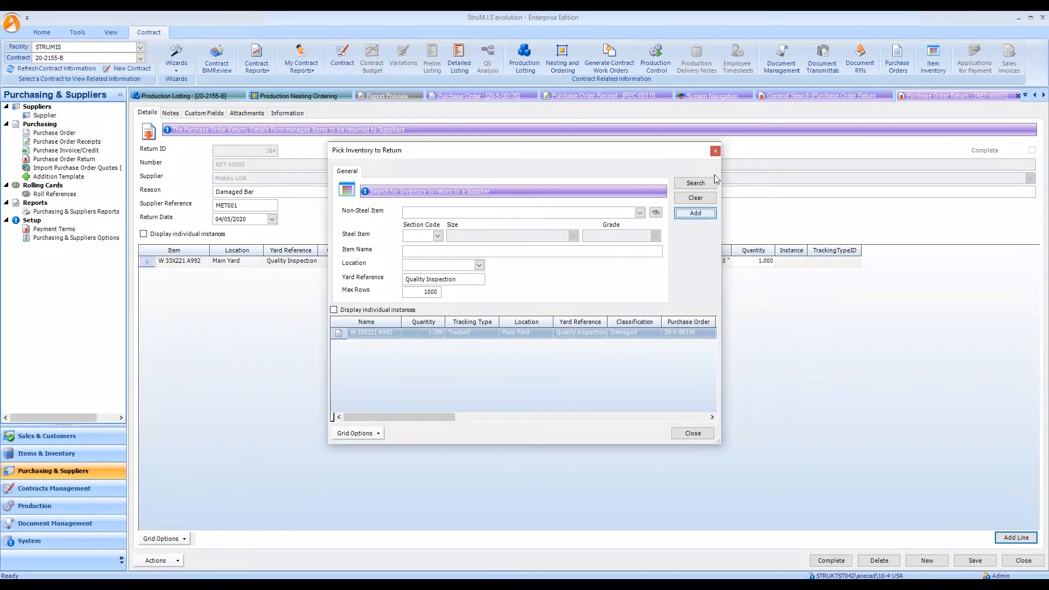
left_click(714, 151)
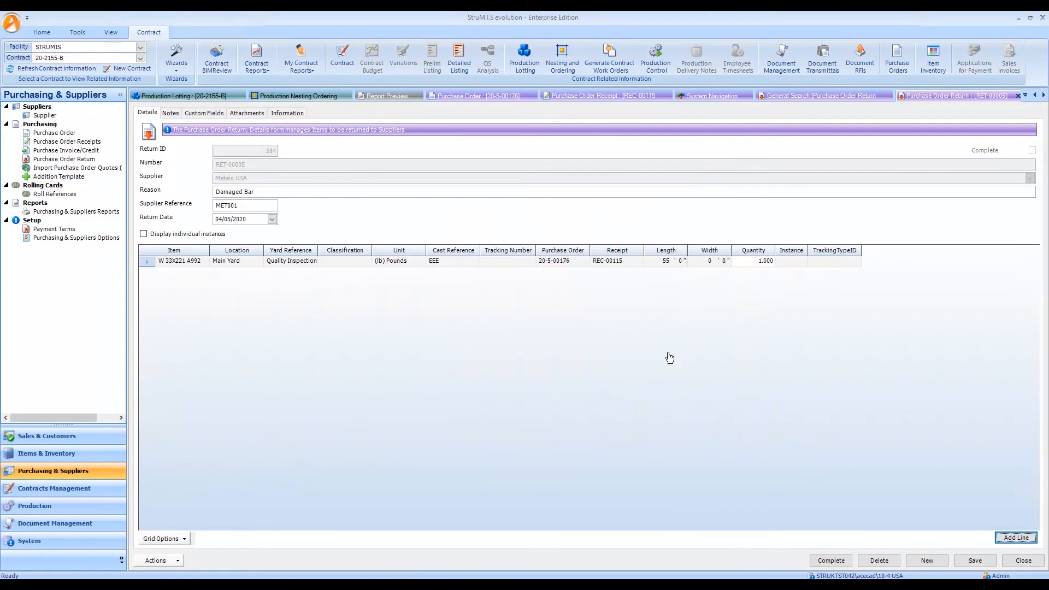
Save the purchase order return, mark it complete, and preview its printed Confirmation of Returns Report
left_click(977, 560)
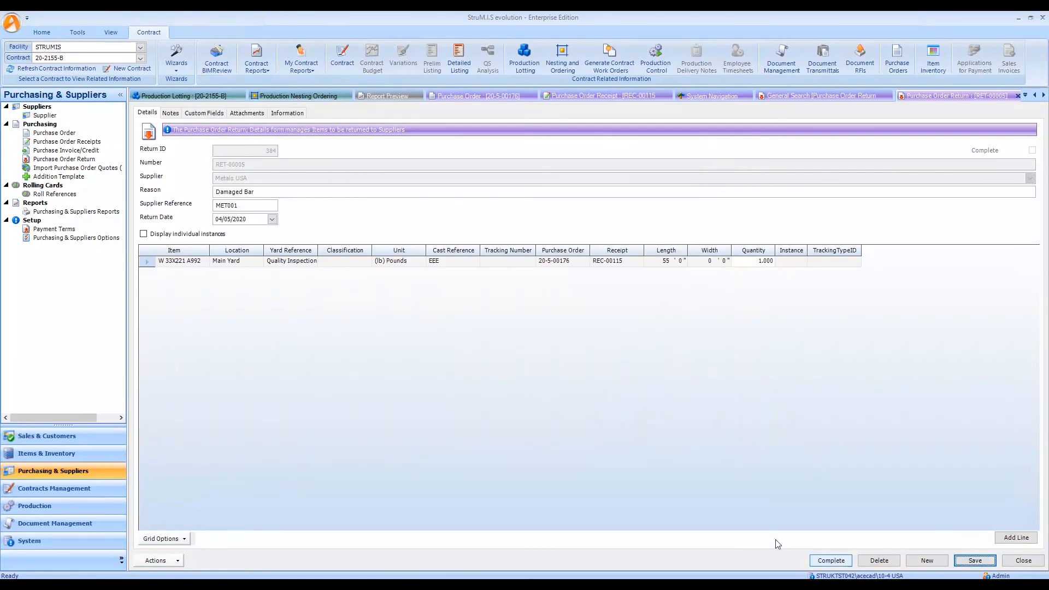
left_click(830, 560)
left_click(164, 561)
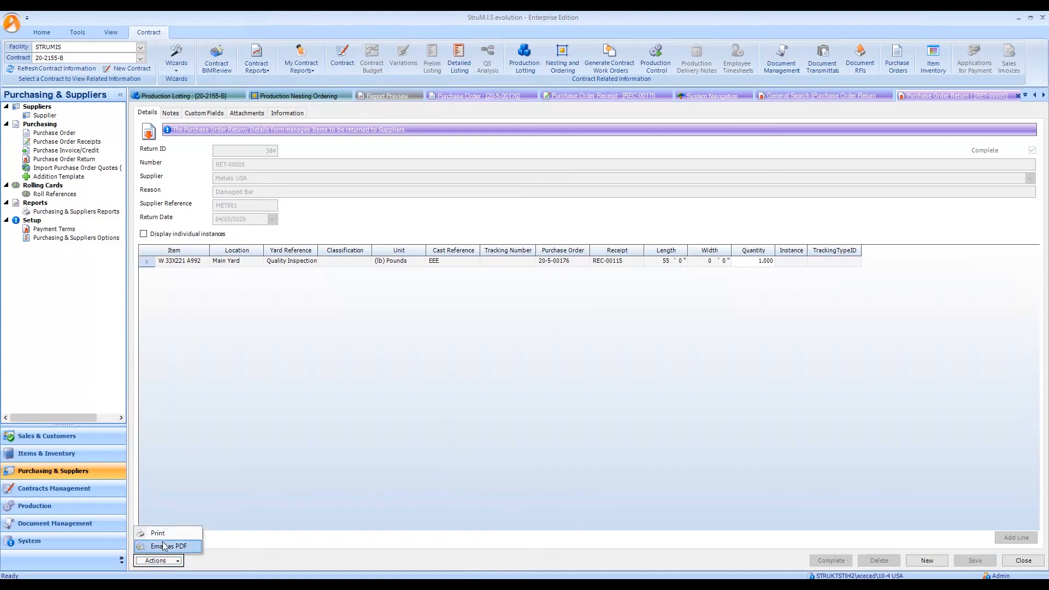
left_click(167, 538)
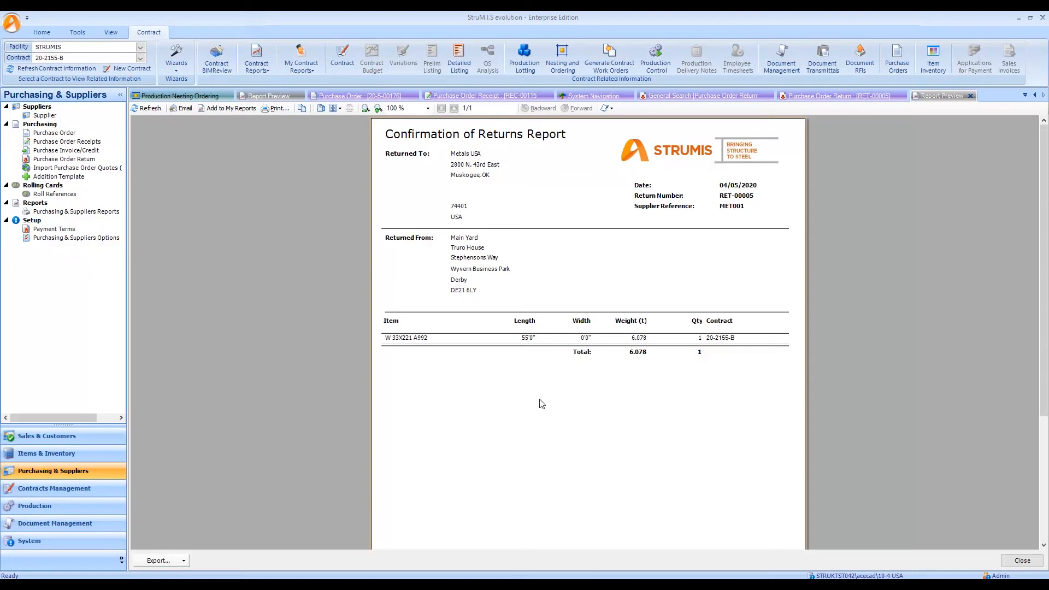
left_click(970, 96)
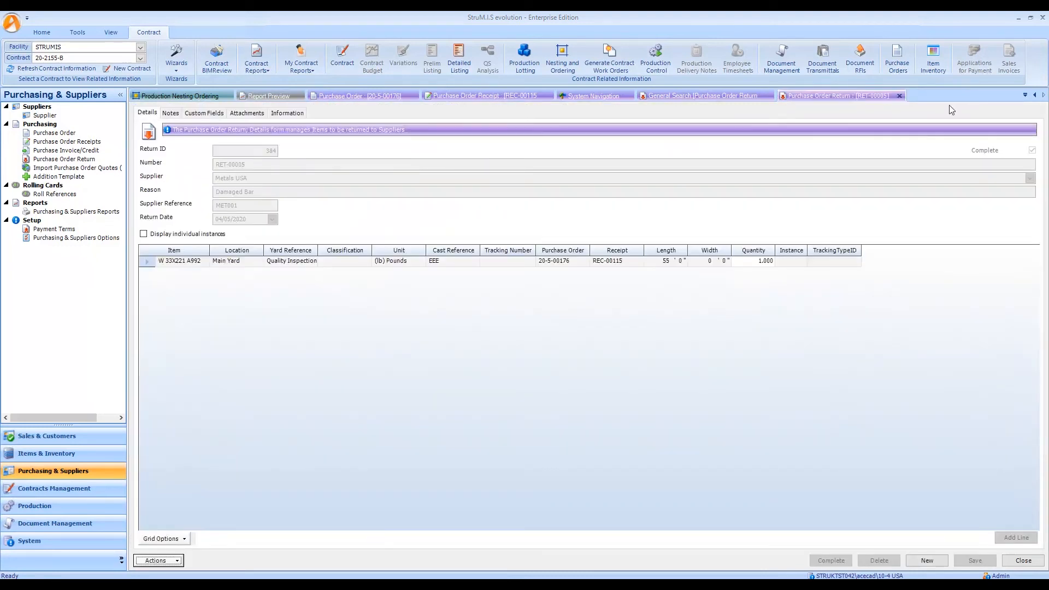
Close all open forms and open Generate Contract Work Orders for contract 20-2155-B
left_click(11, 22)
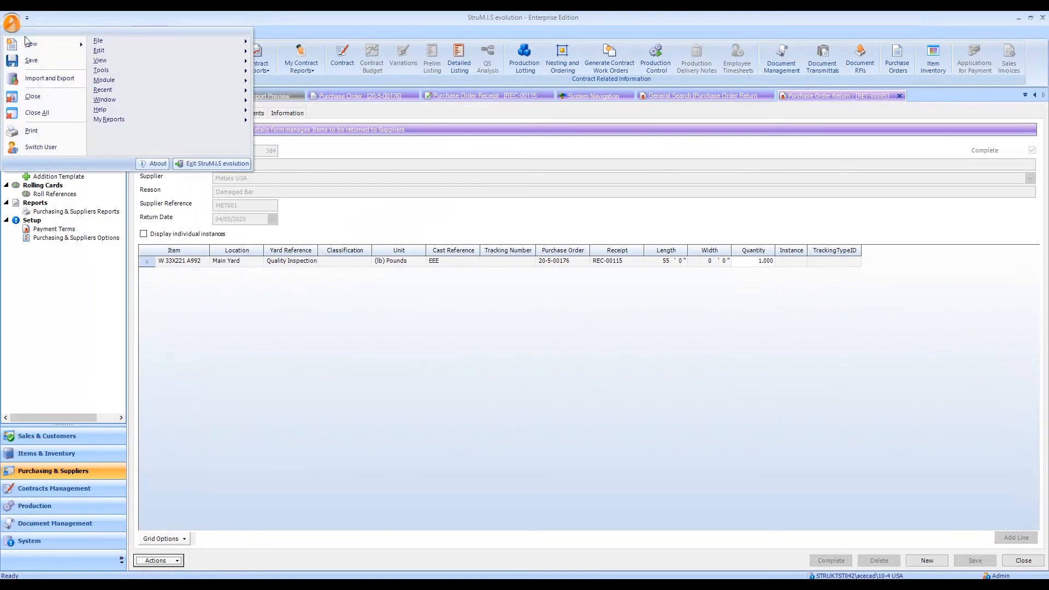
left_click(45, 113)
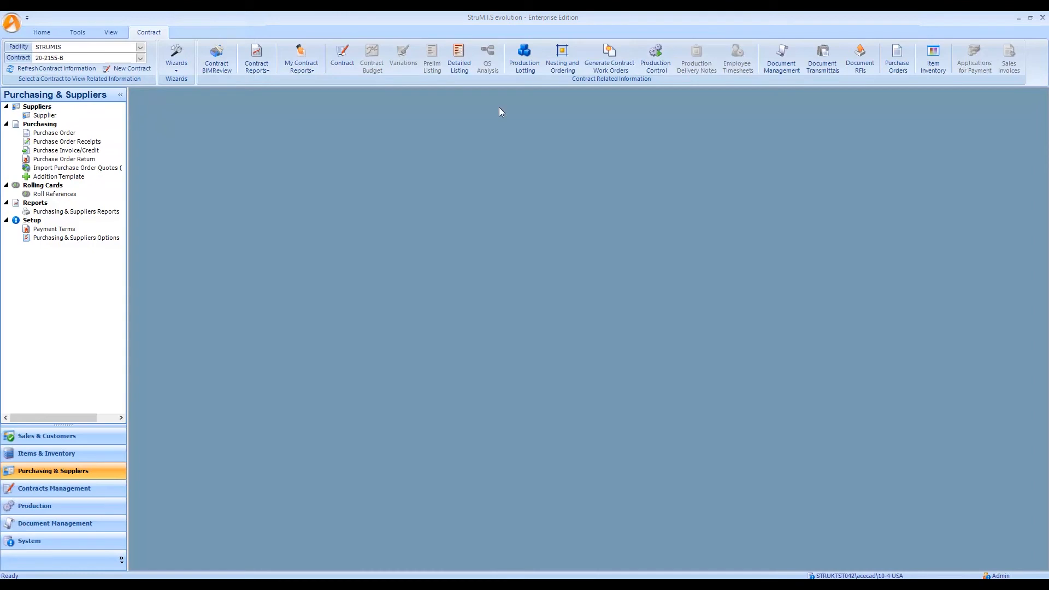
left_click(623, 55)
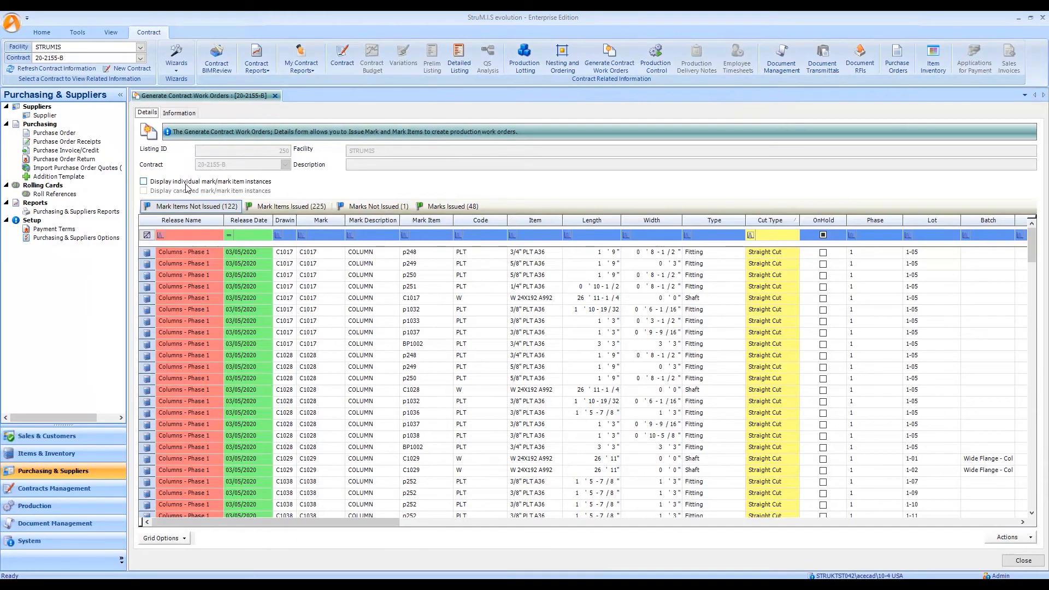
Display individual and cancelled mark instances, check the issued marks, and switch back to the grouped display
left_click(144, 182)
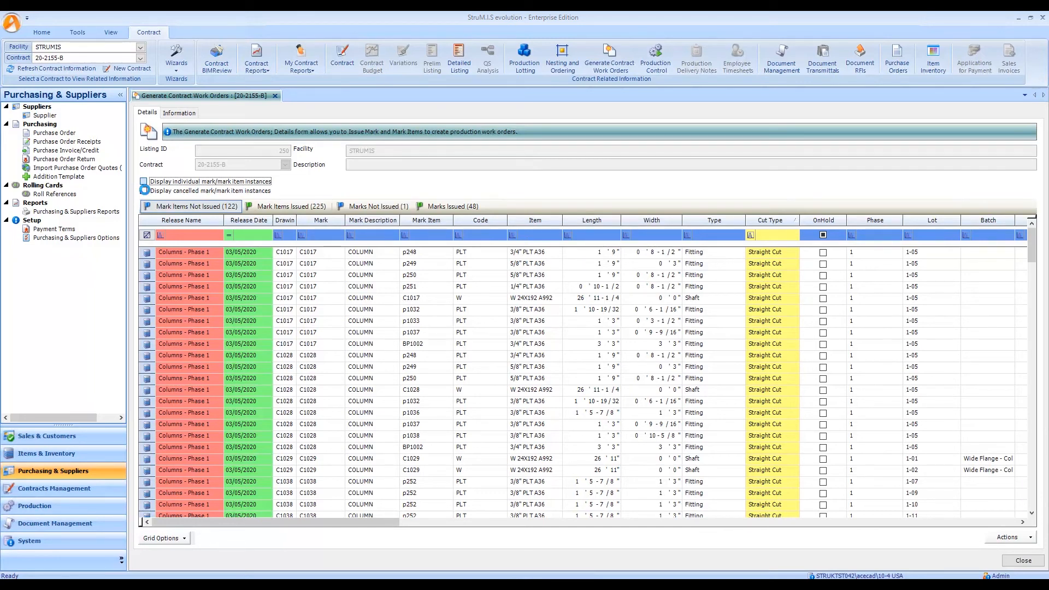
left_click(175, 181)
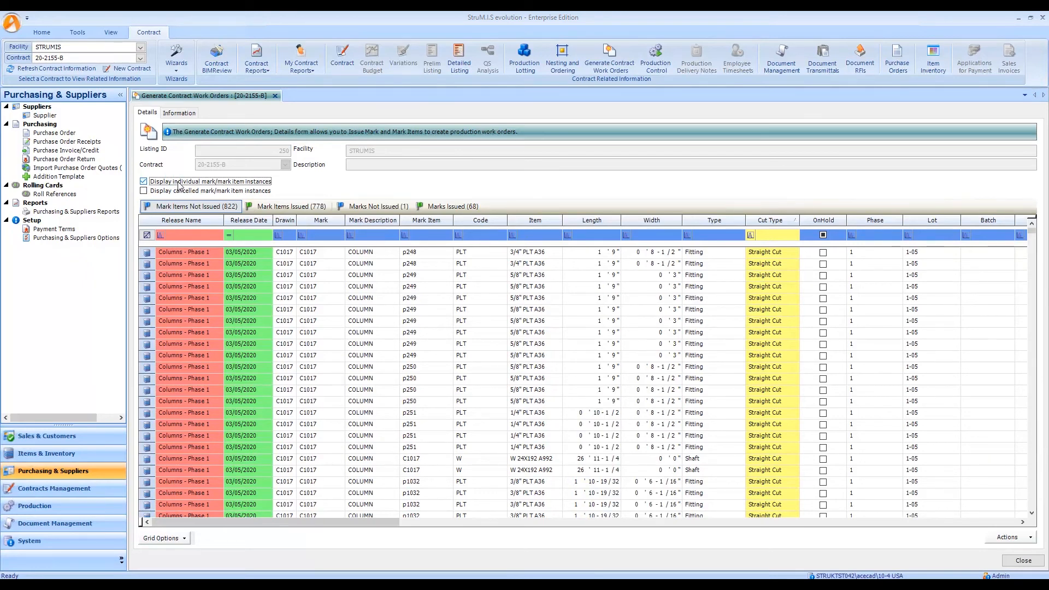
left_click(144, 191)
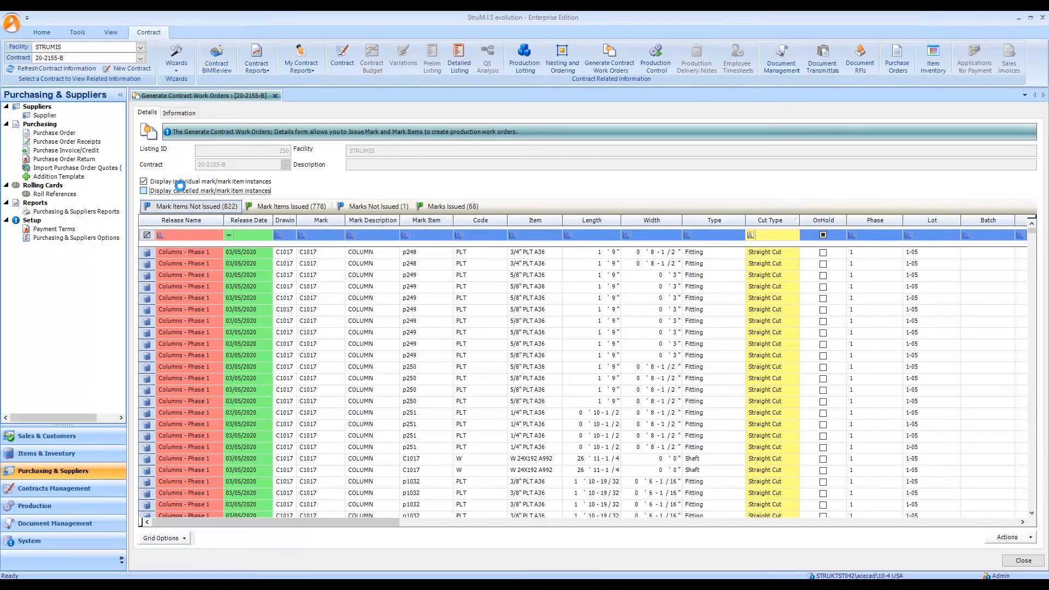
left_click(439, 207)
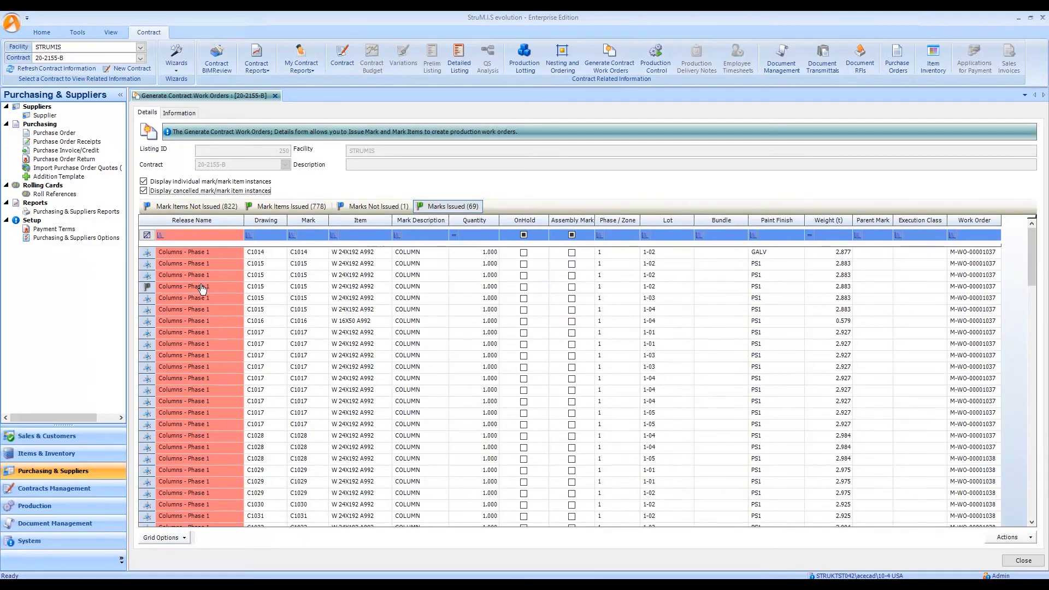
left_click(143, 182)
Compare the issued and not-issued mark items and marks, sorting the issued mark items by release name in descending order
left_click(266, 211)
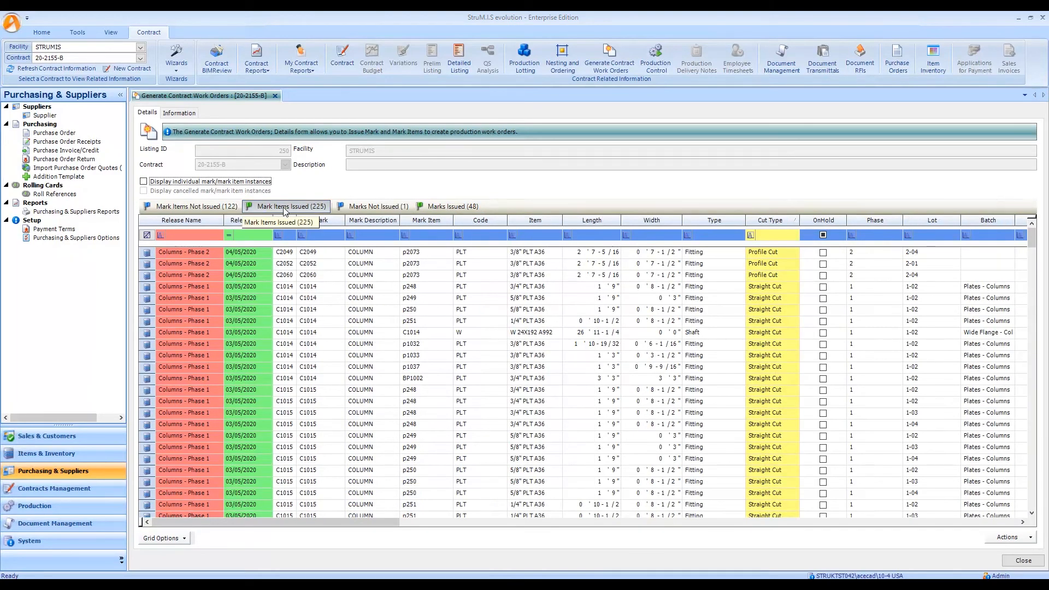
left_click(203, 207)
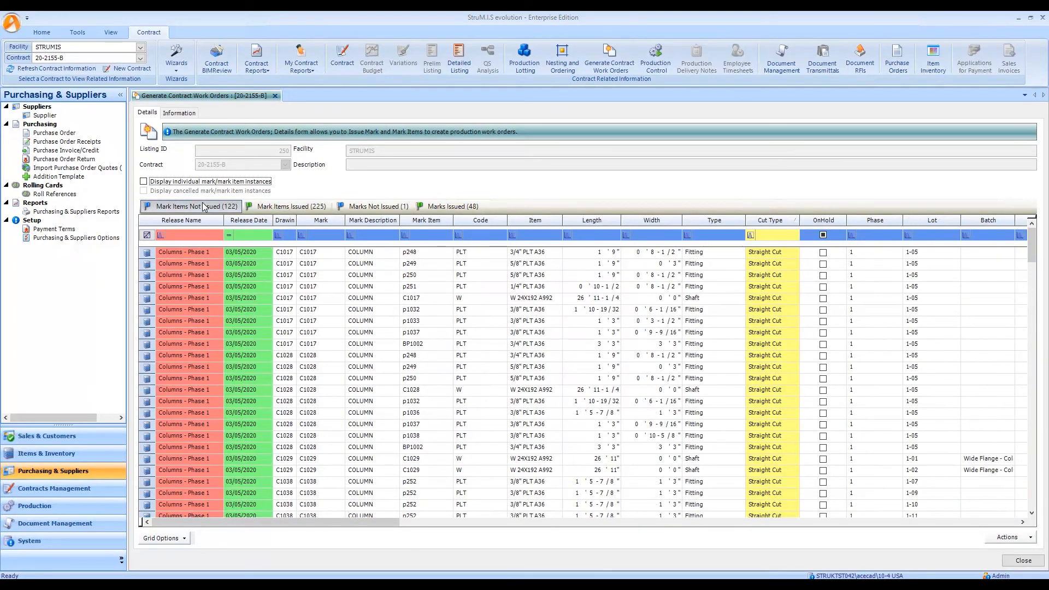
left_click(291, 207)
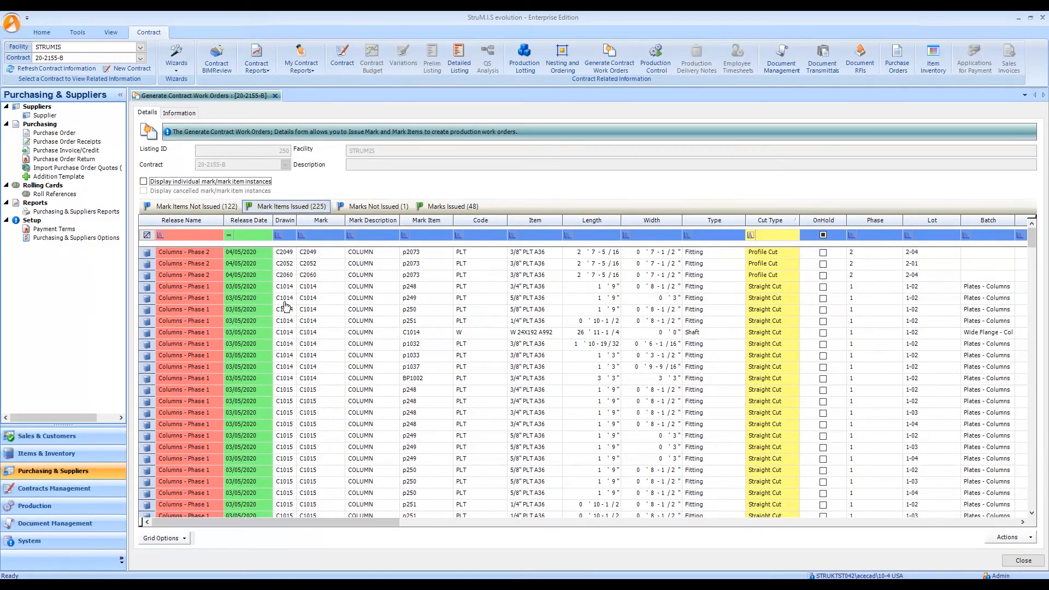
left_click(387, 208)
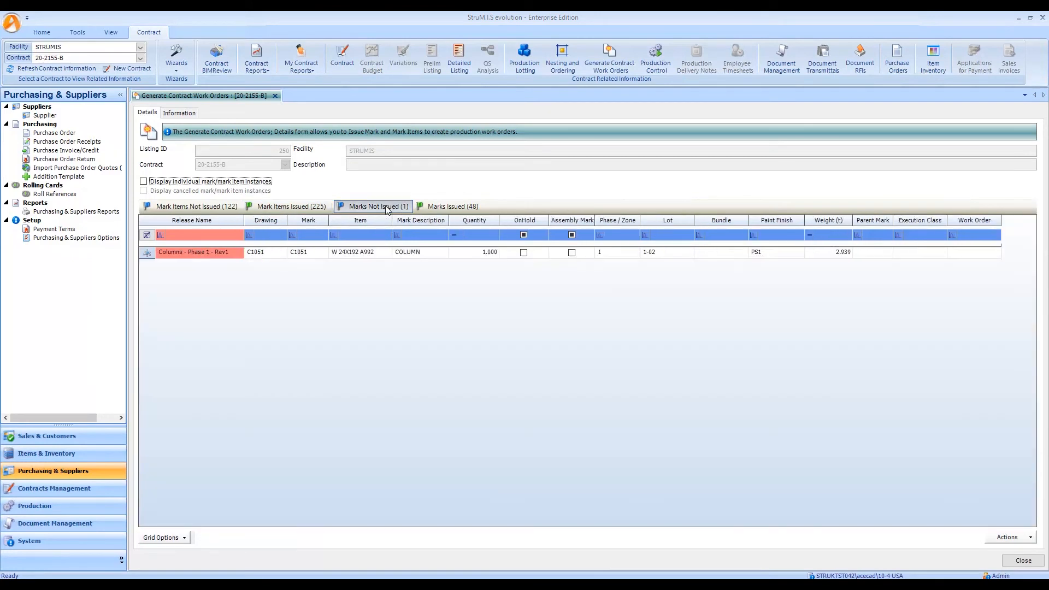
left_click(209, 210)
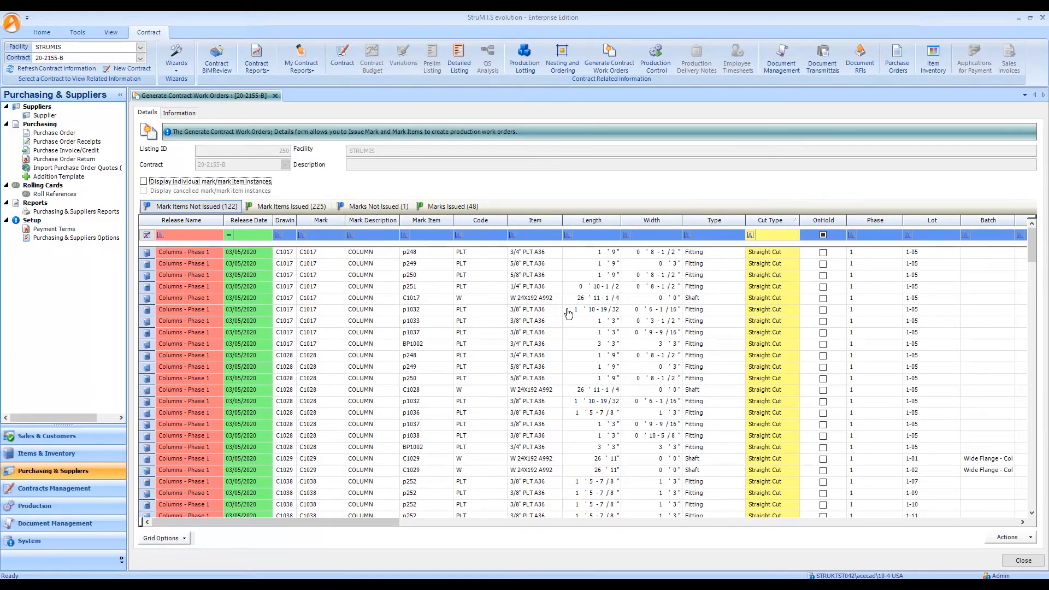
left_click(298, 211)
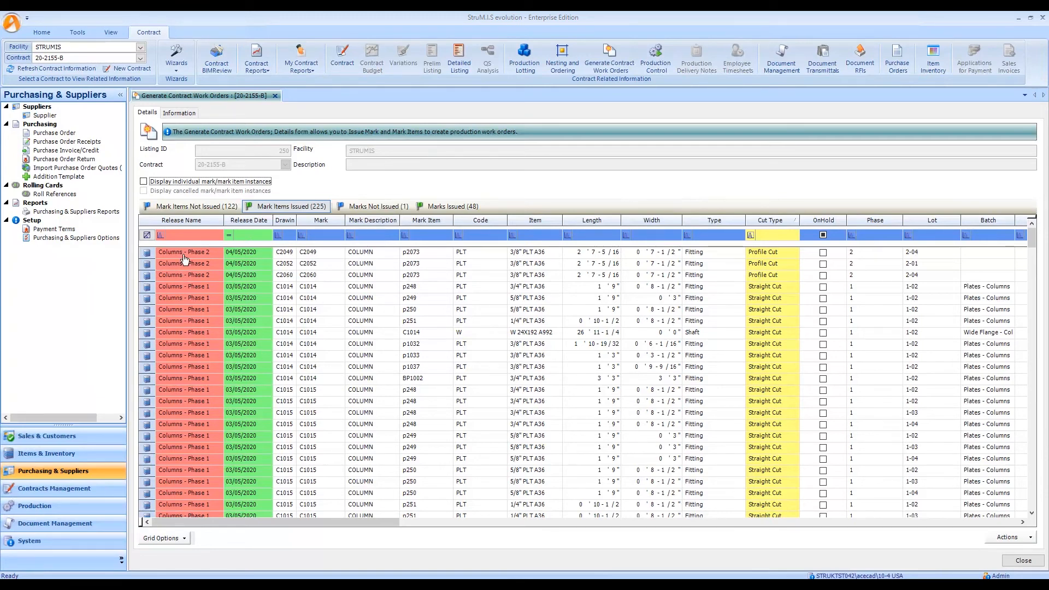
left_click(199, 221)
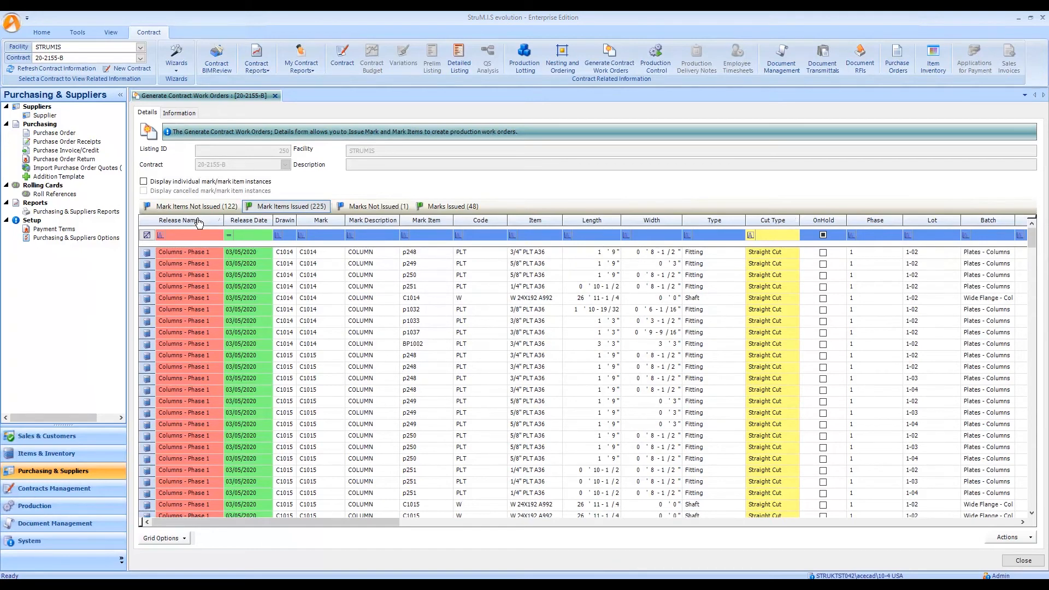
left_click(199, 221)
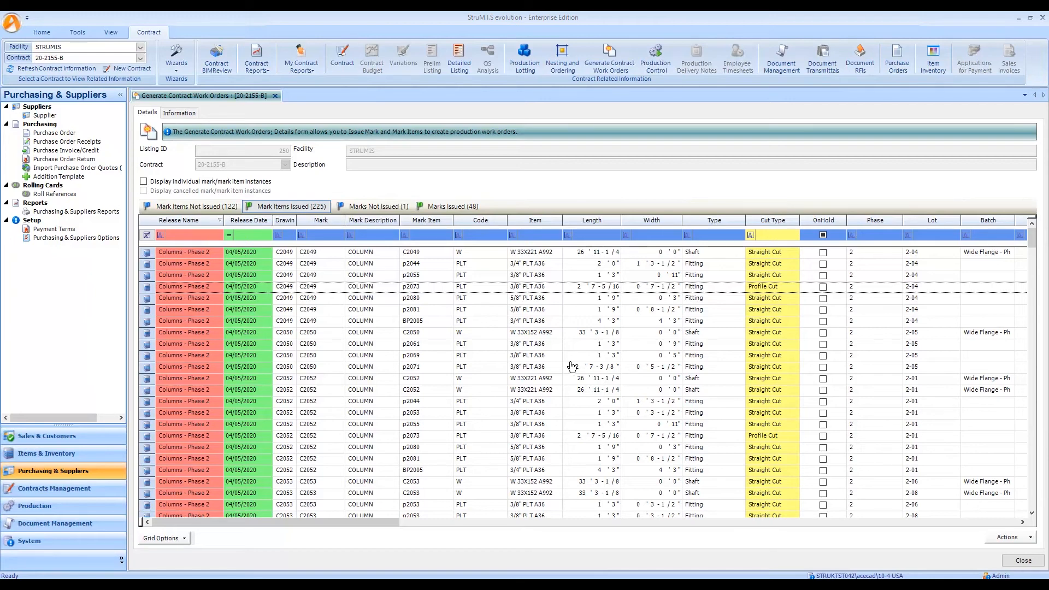
Open the Production Console for the Assemblies stage of contract 20-2155-B
left_click(46, 507)
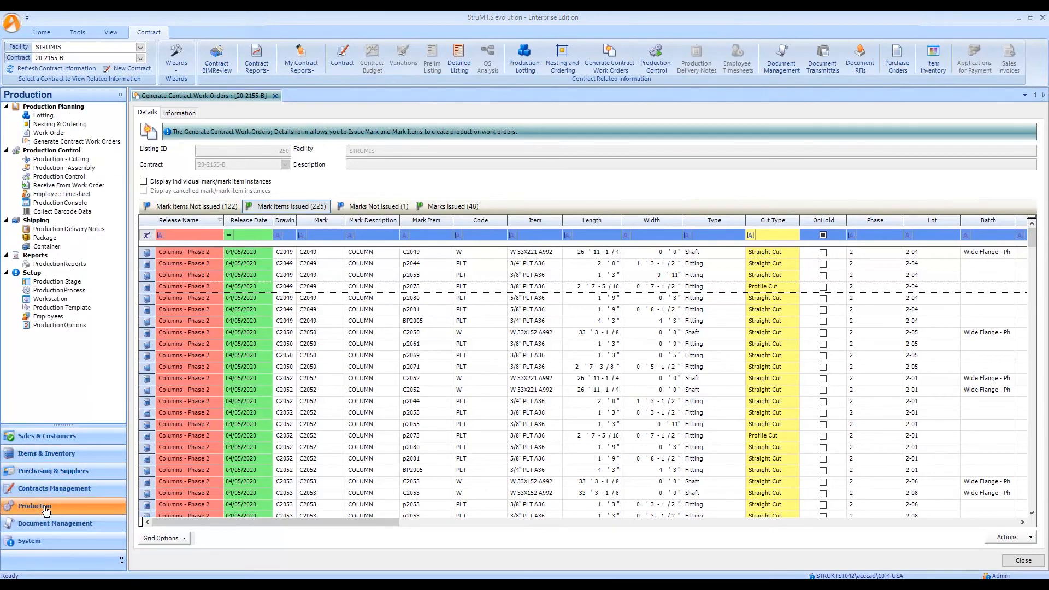
left_click(53, 201)
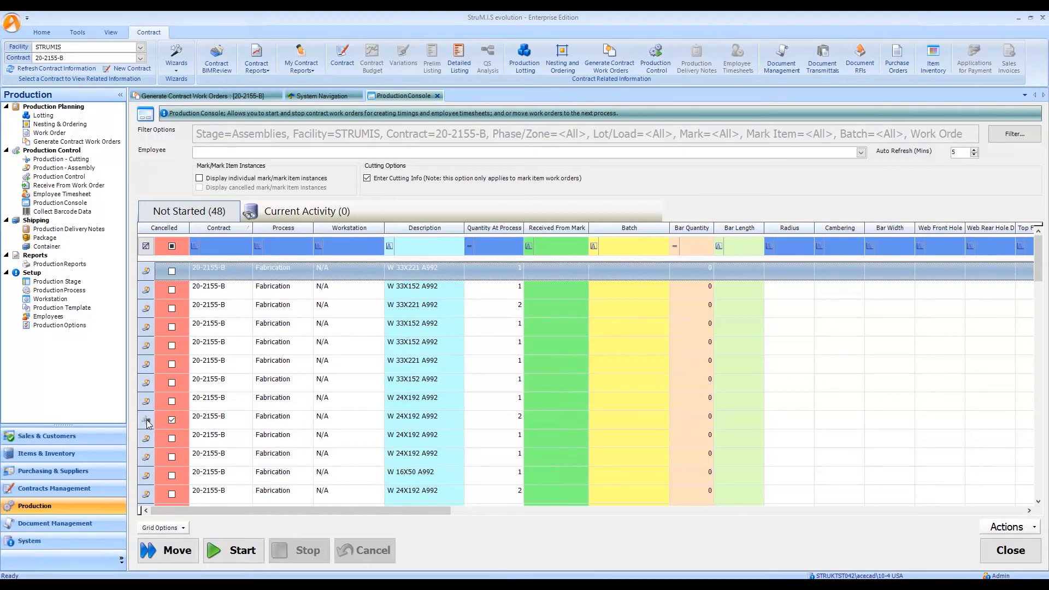
Examine the mark status of column C2049 through its phase, lot and component mark items, including production status and workstation
left_click(1008, 527)
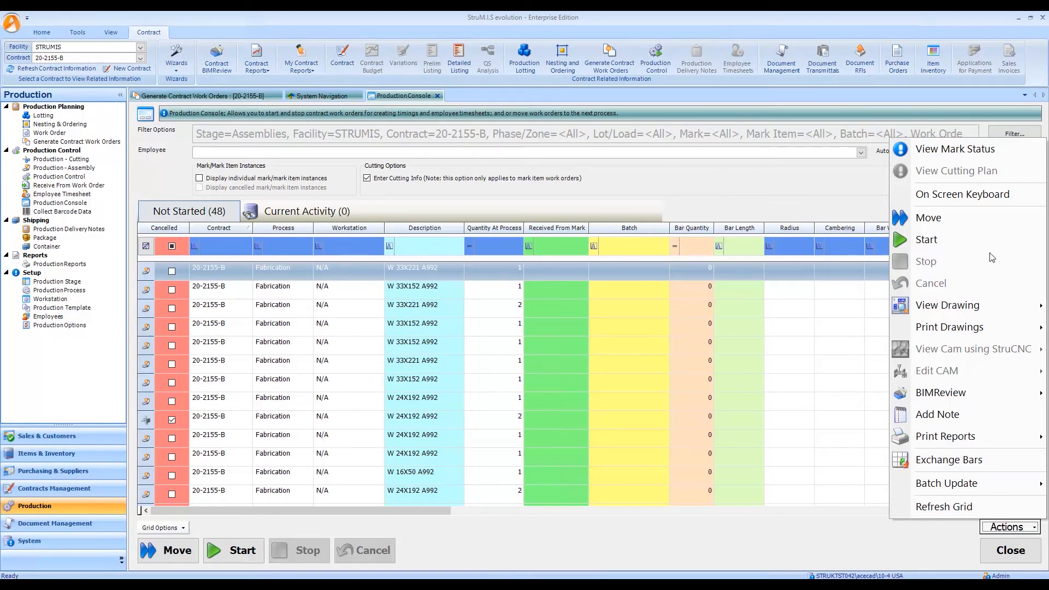
left_click(973, 154)
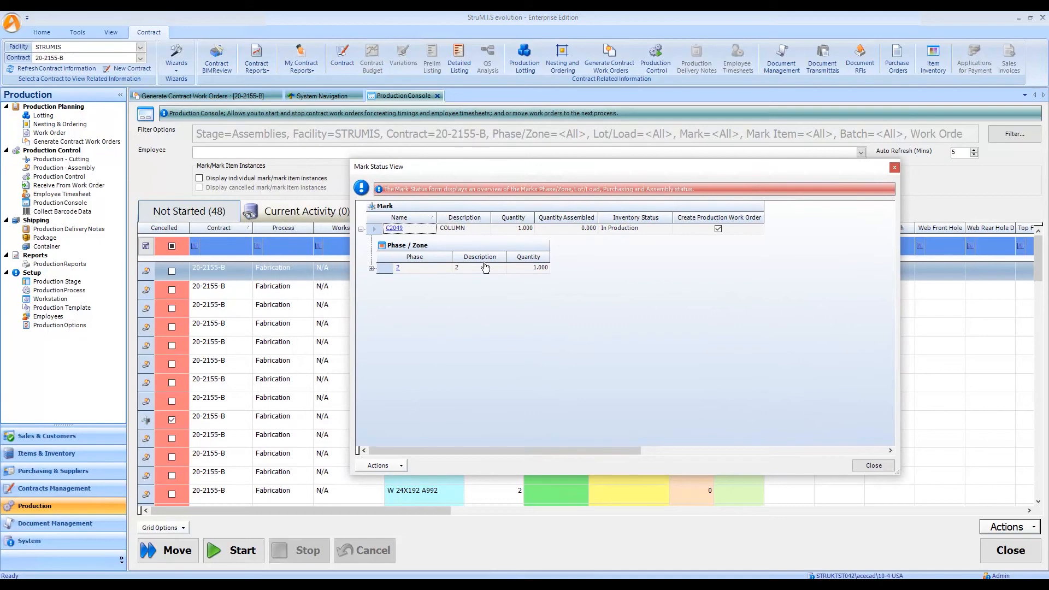
left_click(371, 269)
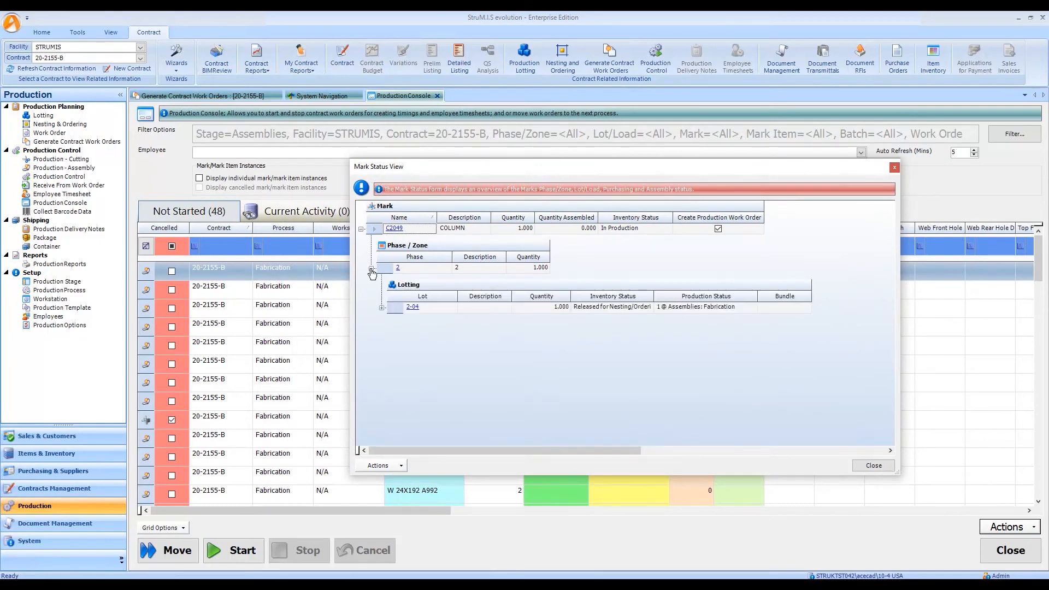
left_click(381, 309)
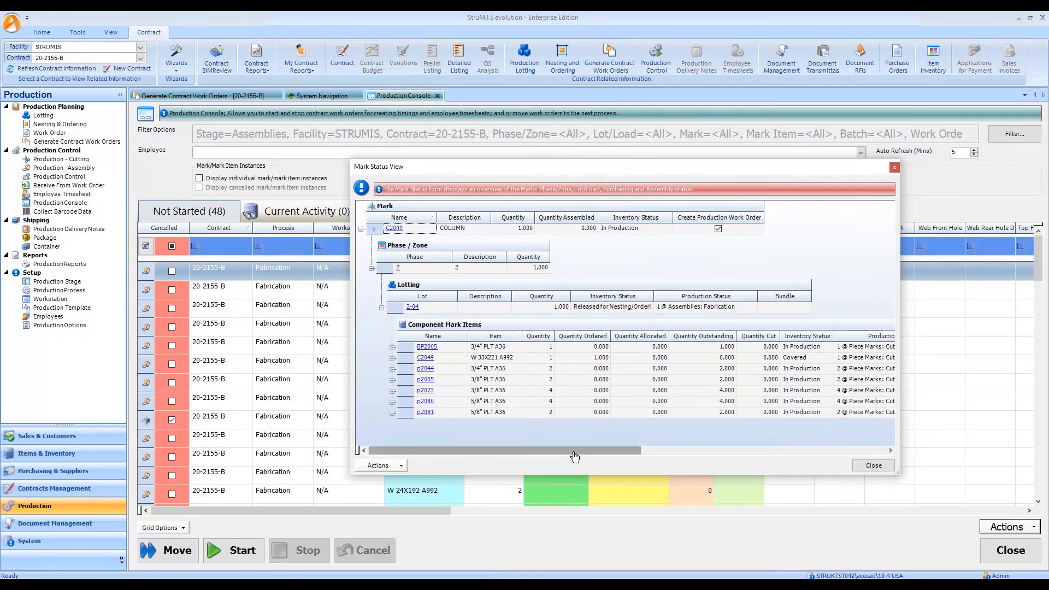
left_click_drag(567, 457, 807, 449)
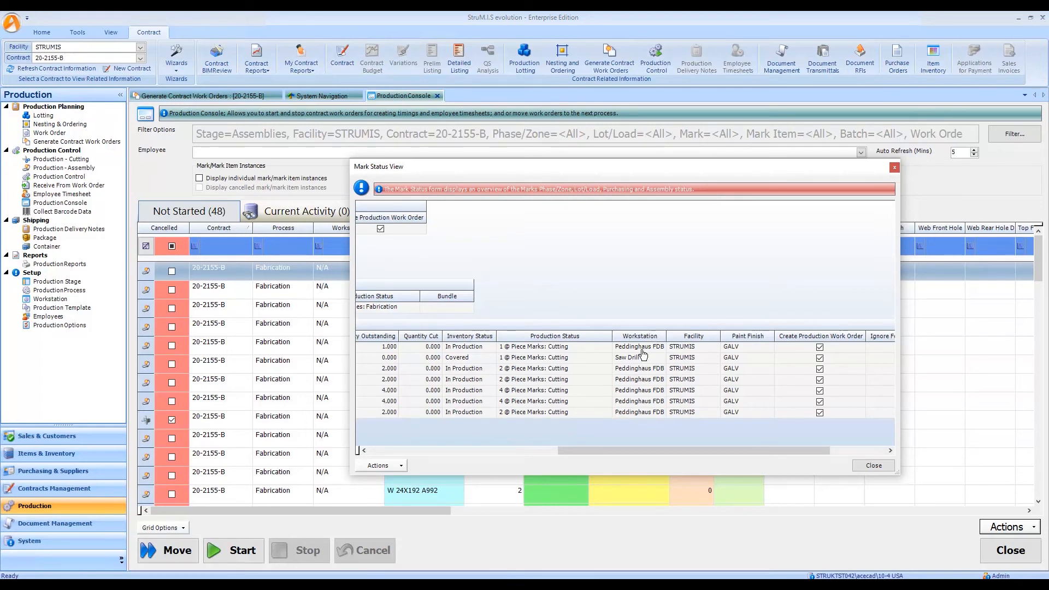
left_click_drag(693, 451, 515, 451)
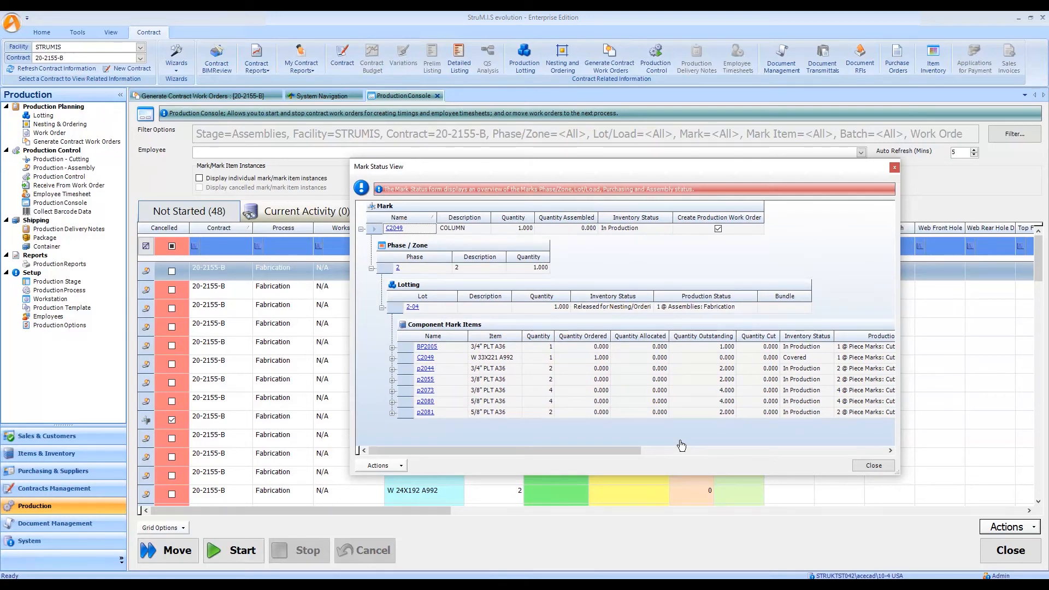
left_click(873, 467)
Filter the Production Console to the Piece Marks stage and check the lines' hole, nest engine and bar reference columns
left_click(1023, 136)
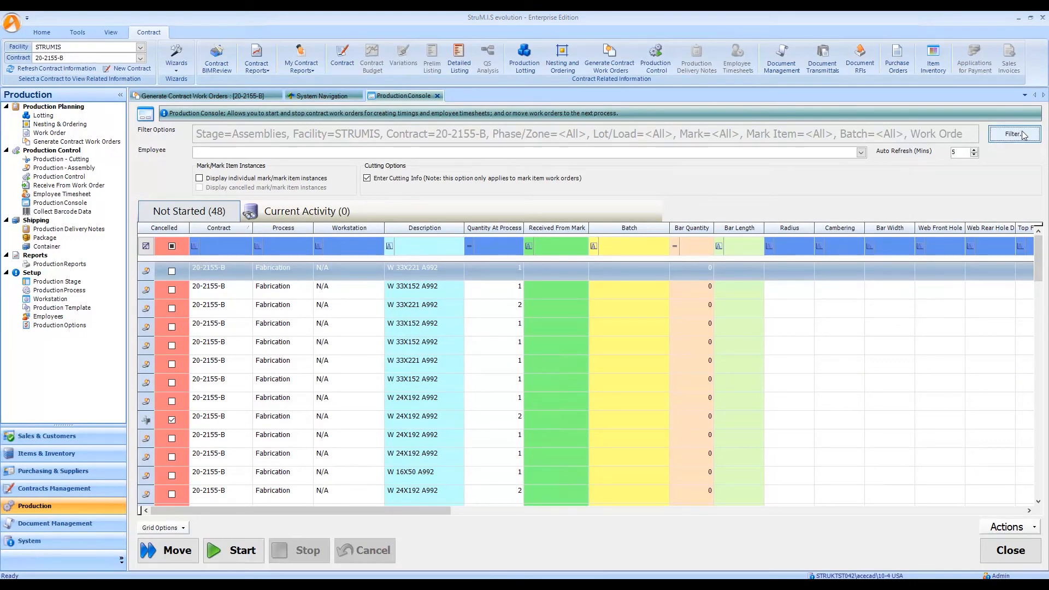
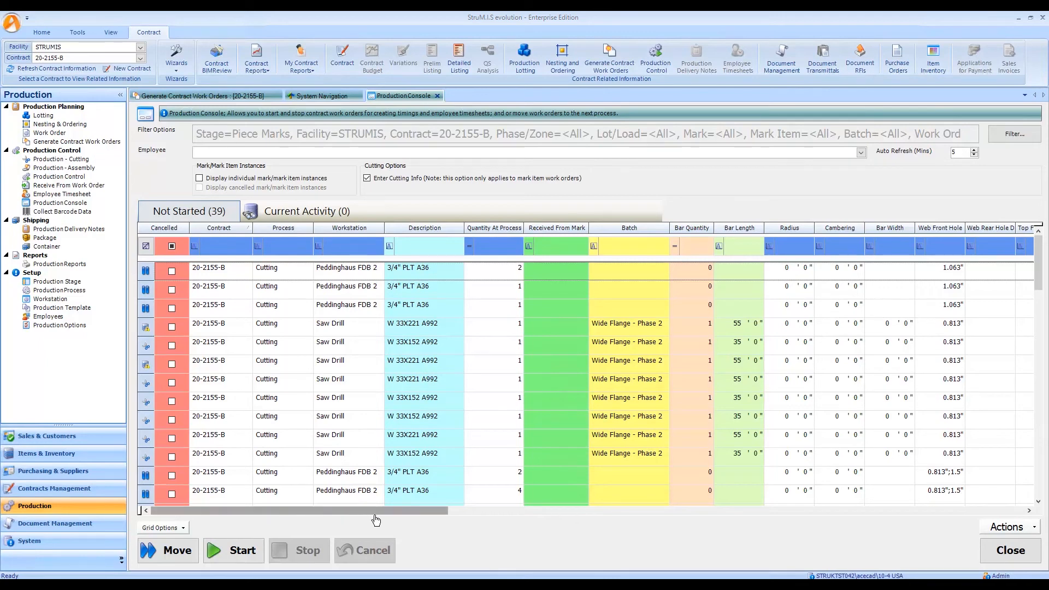
left_click_drag(445, 512, 548, 512)
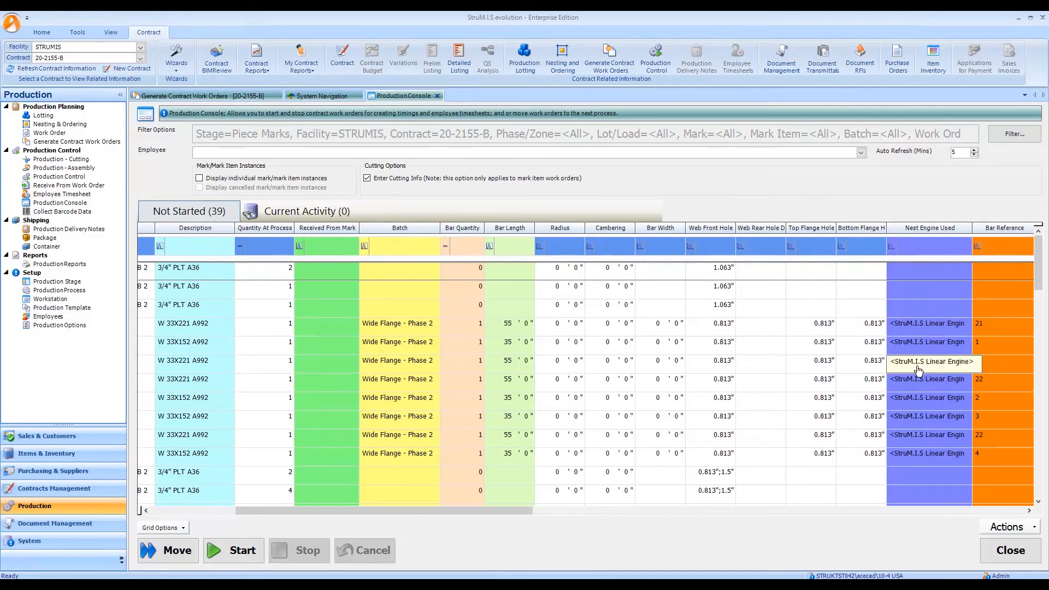
left_click_drag(431, 511, 320, 509)
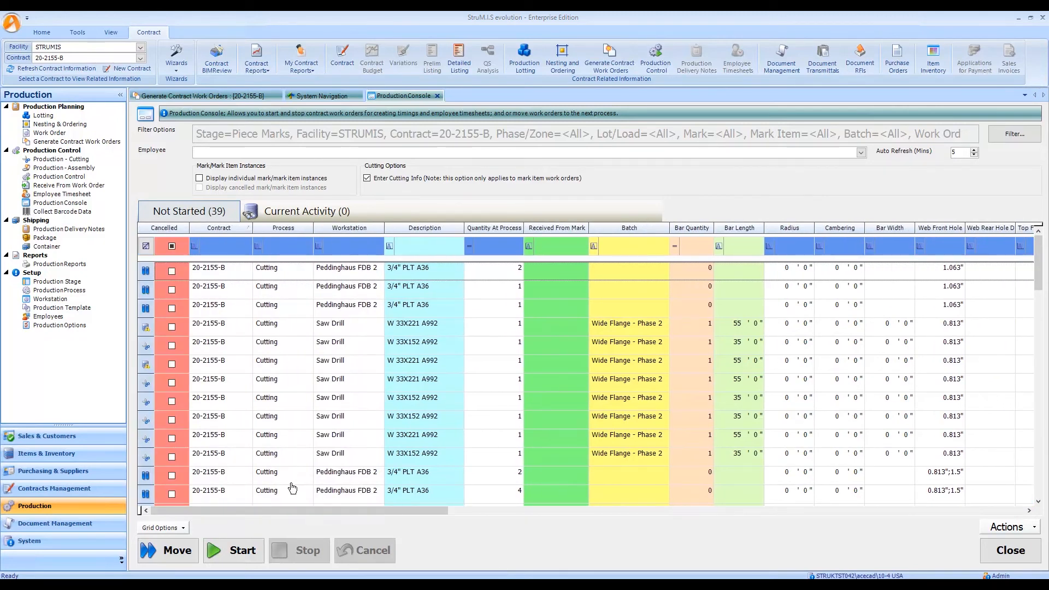
Select the eight Wide Flange - Phase 2 Saw Drill lines and look through their drawing print options, including work packs
mouse_move(145, 367)
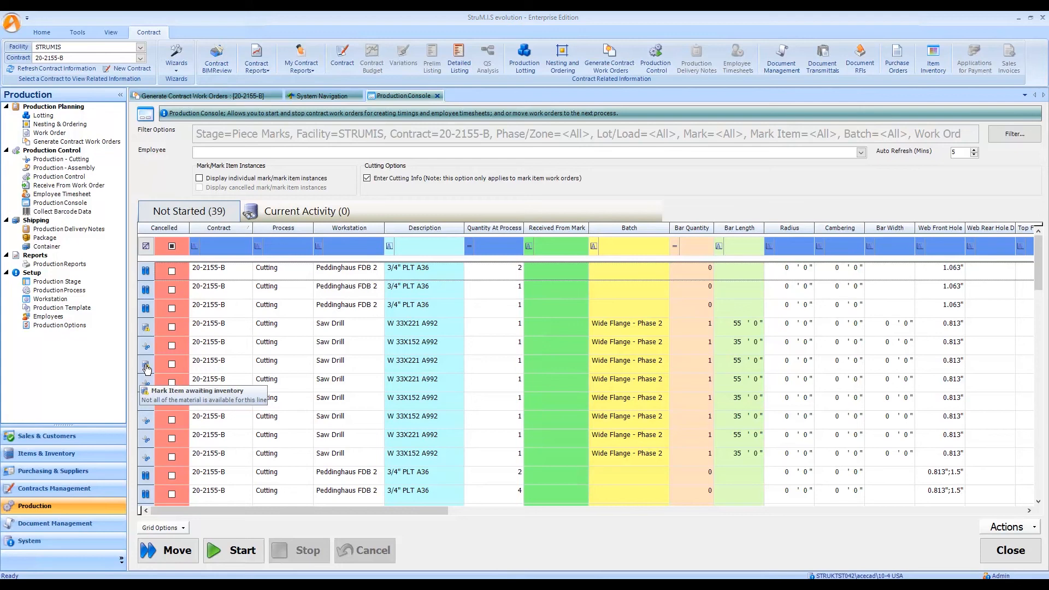
left_click(144, 328)
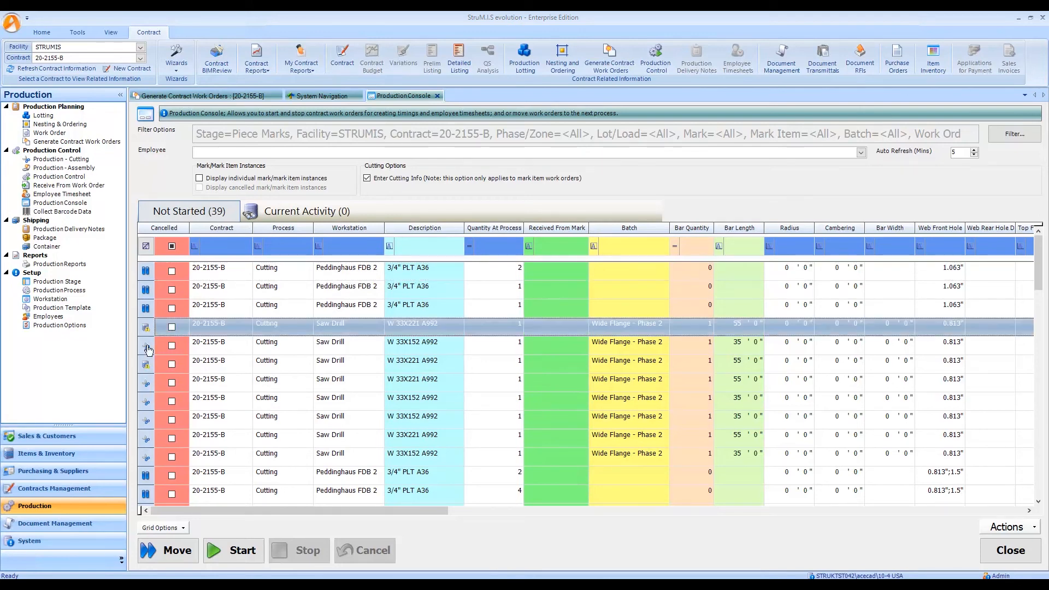
left_click(149, 461, "shift")
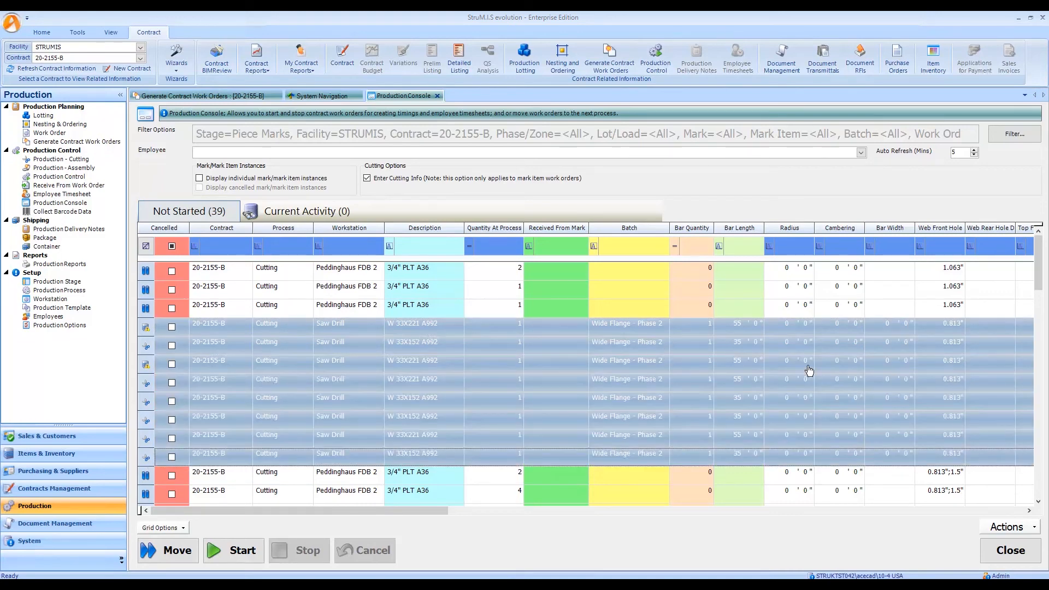
left_click(1021, 528)
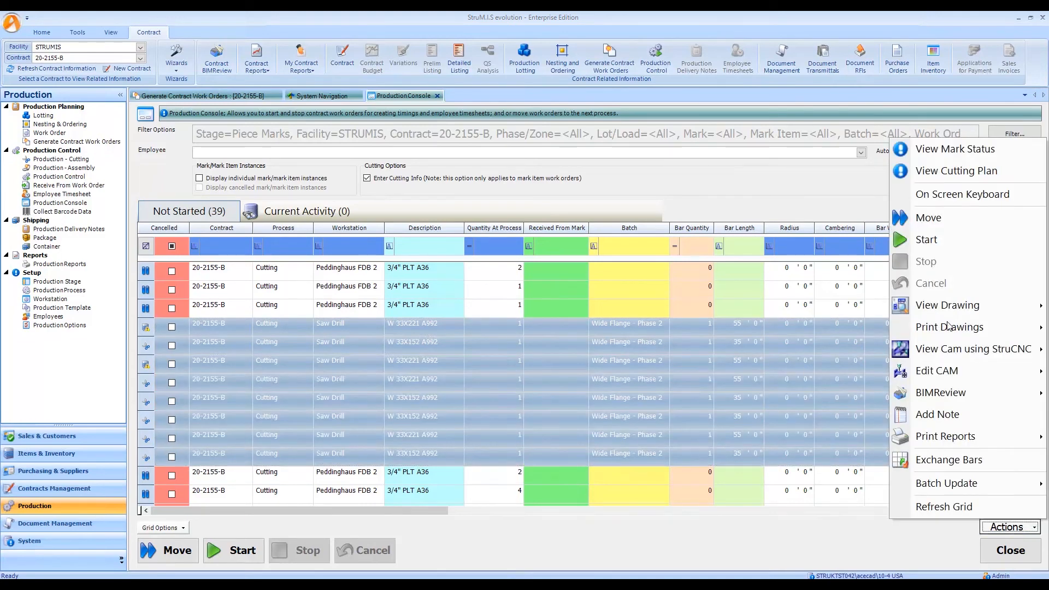
mouse_move(950, 329)
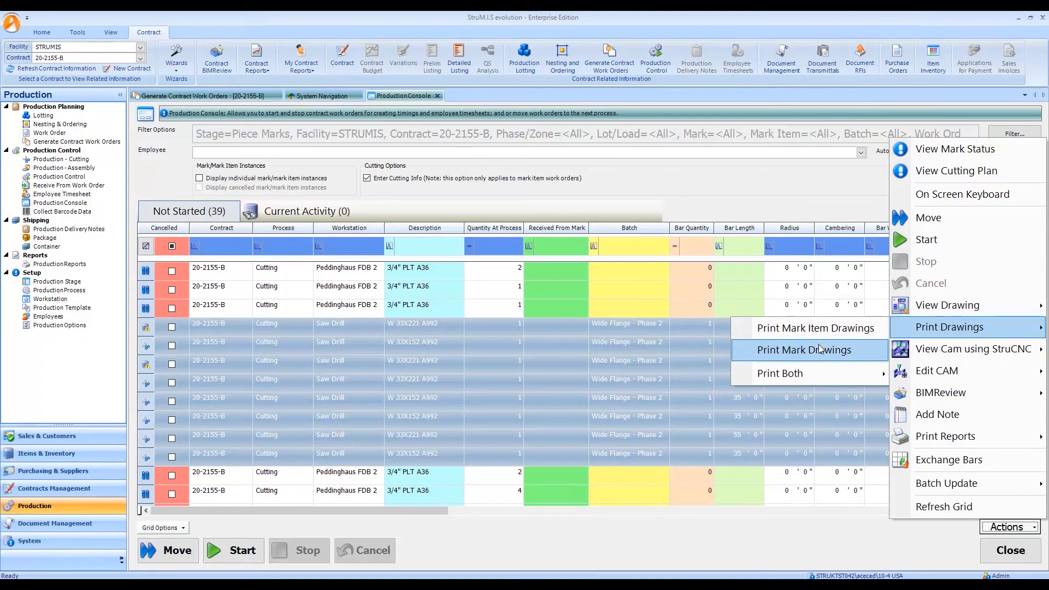
mouse_move(821, 374)
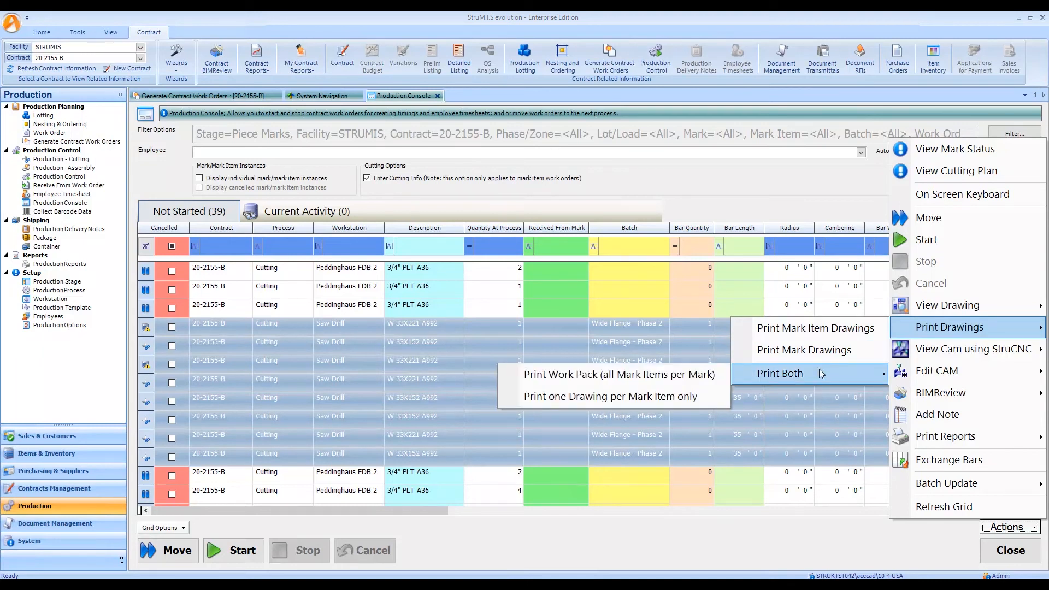
left_click(690, 381)
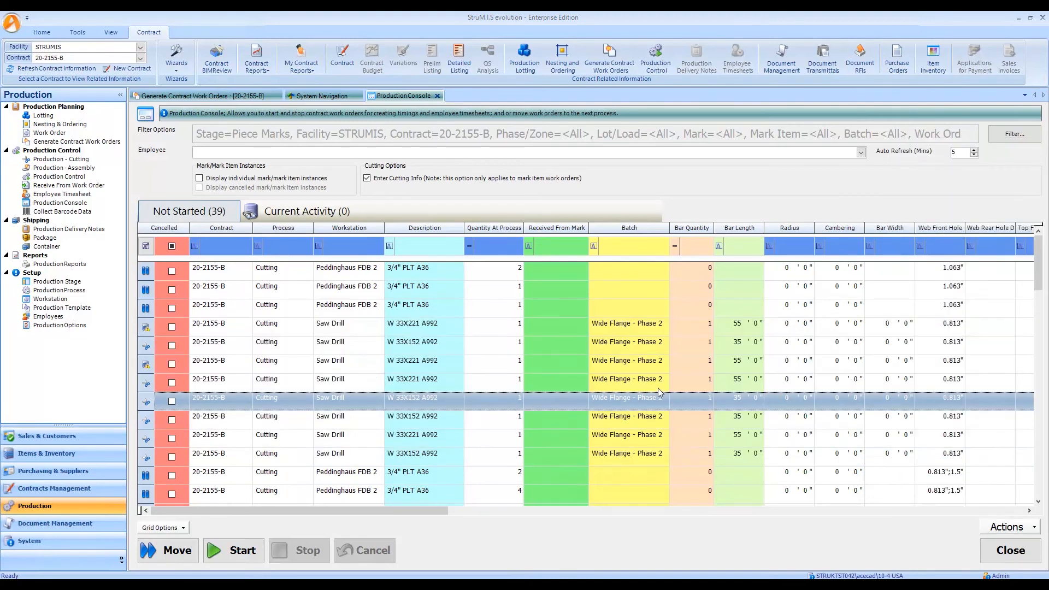
Enter the employee code and start cutting on the last five Wide Flange - Phase 2 Saw Drill lines
left_click(582, 156)
type("CE001")
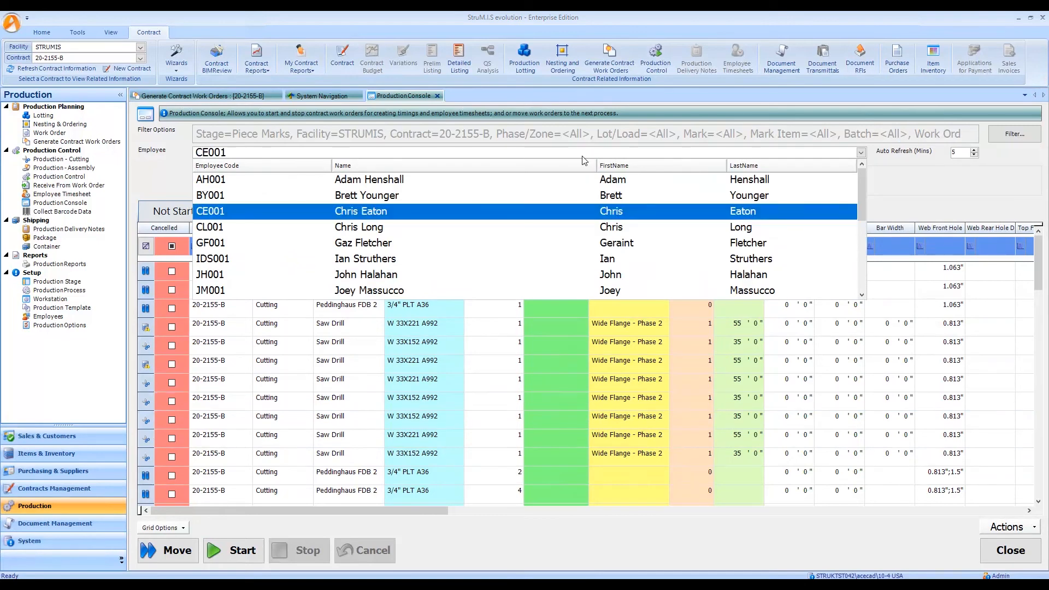
key("Tab")
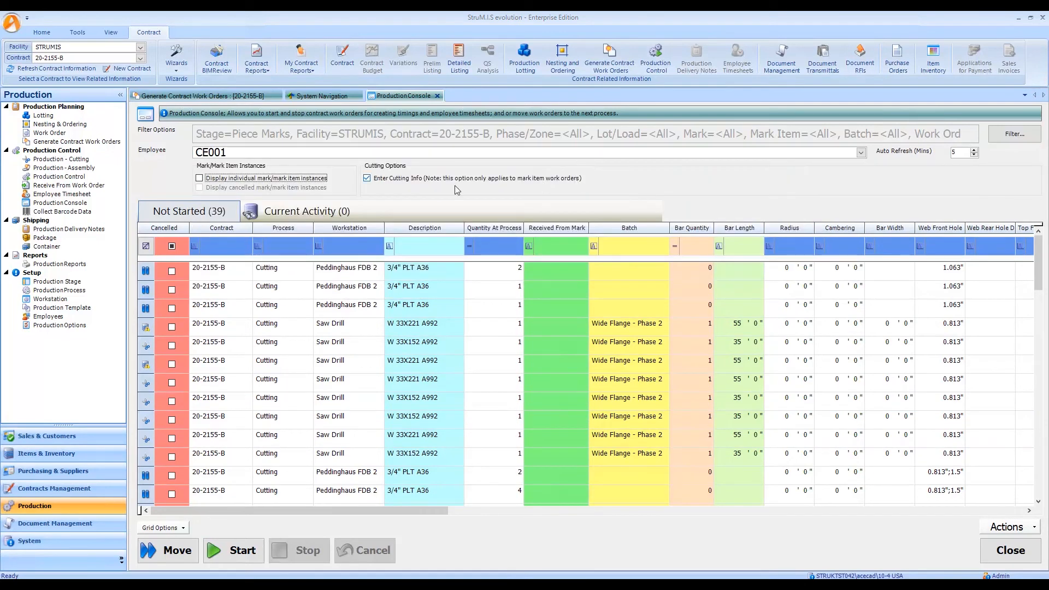
left_click_drag(146, 382, 146, 418)
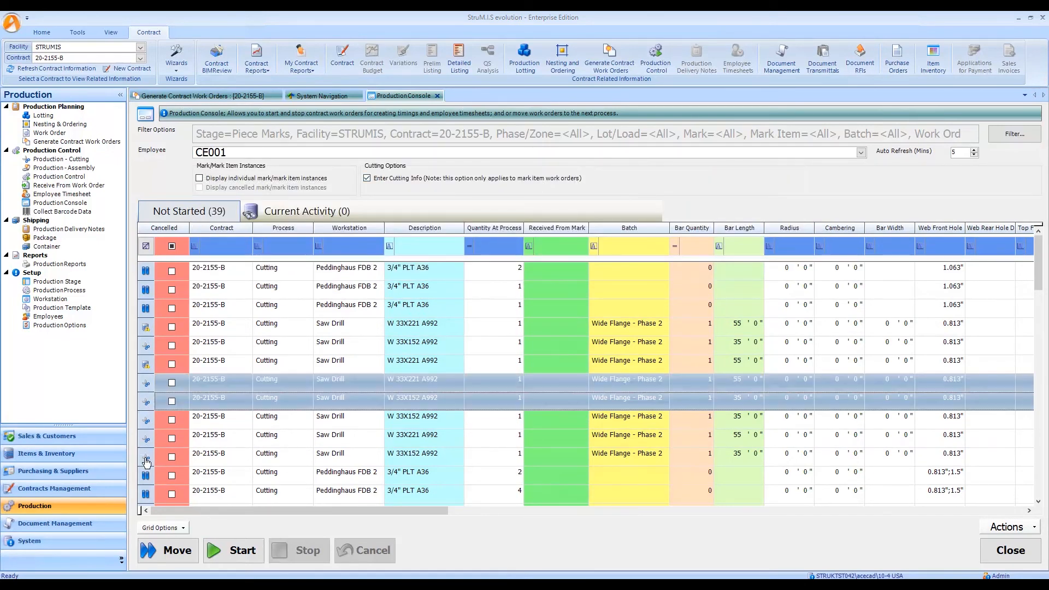
left_click(147, 461, "shift")
left_click(240, 551)
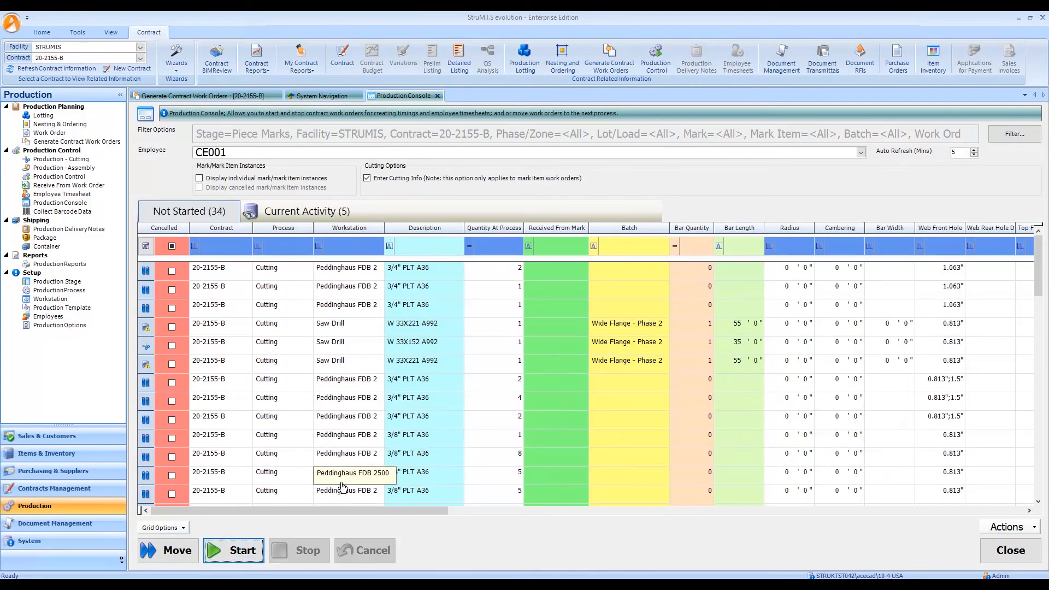
Stop the five cutting lines in current activity and accept their bar information in Simple Cutting
left_click(290, 212)
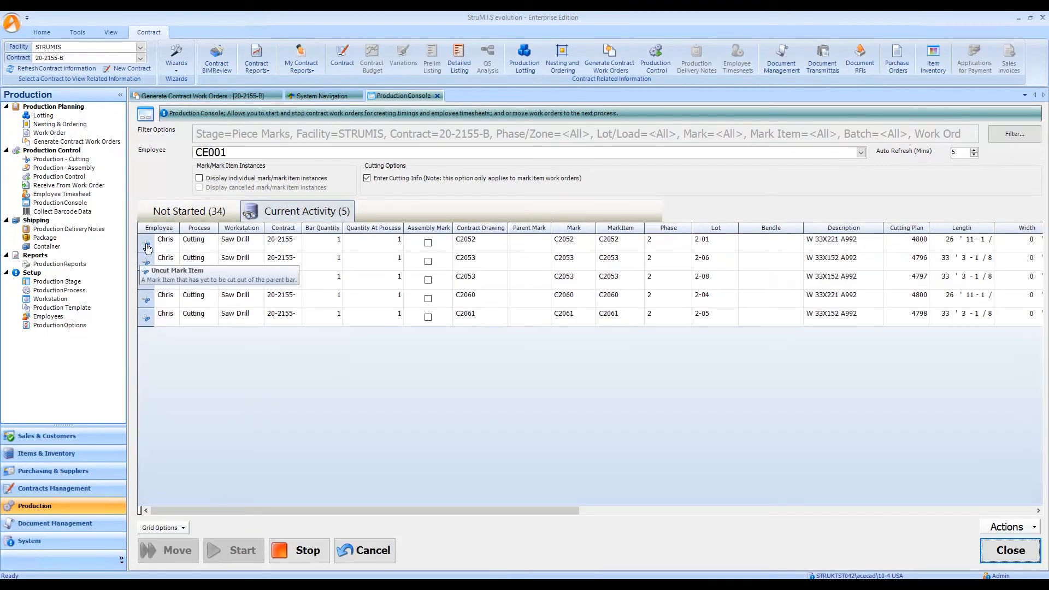
left_click_drag(146, 248, 152, 301)
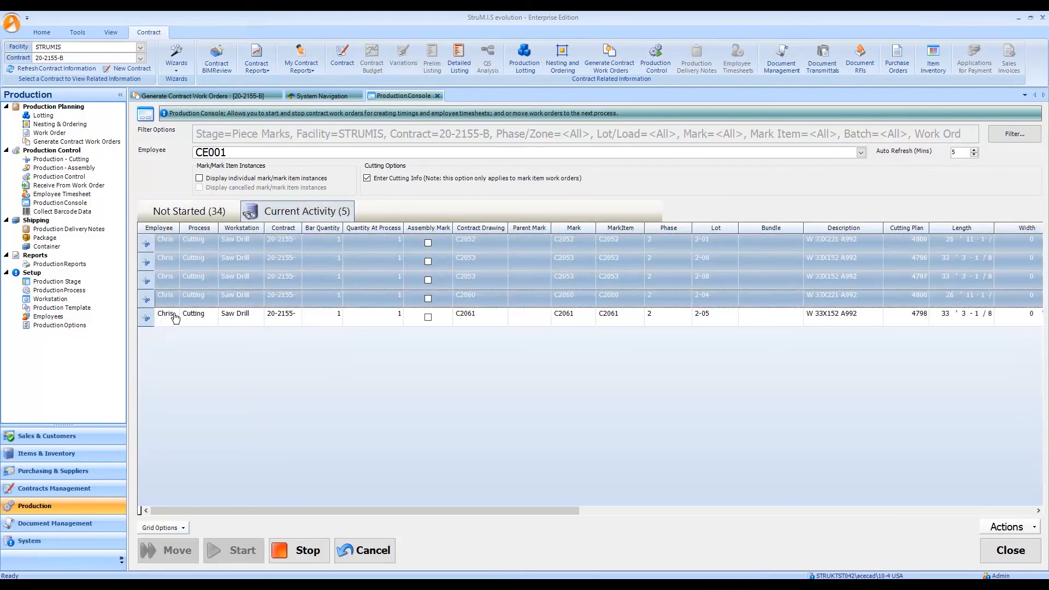
left_click(145, 320, "ctrl")
left_click(312, 559)
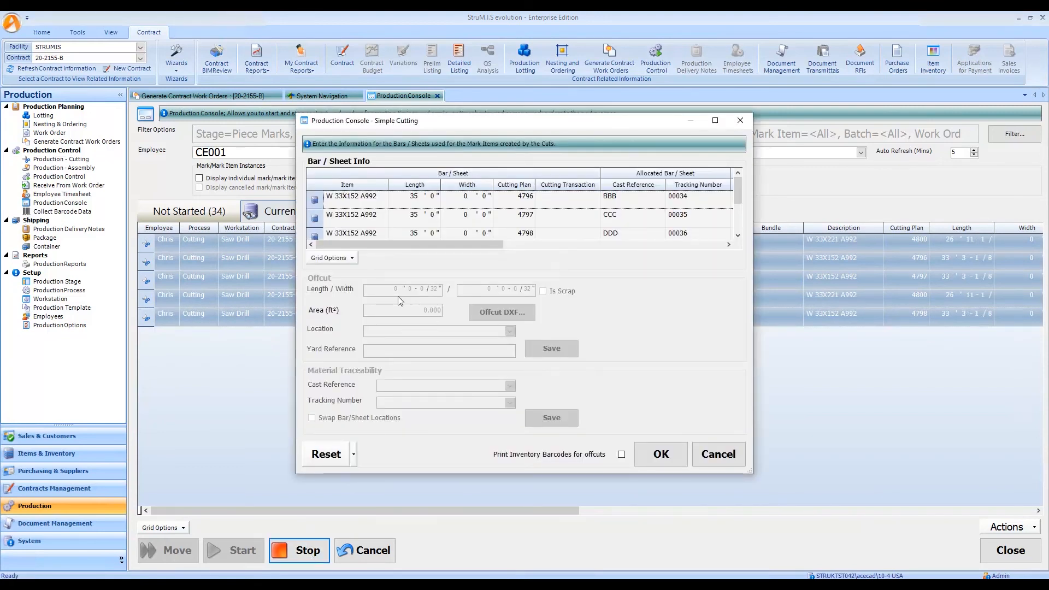
left_click(660, 454)
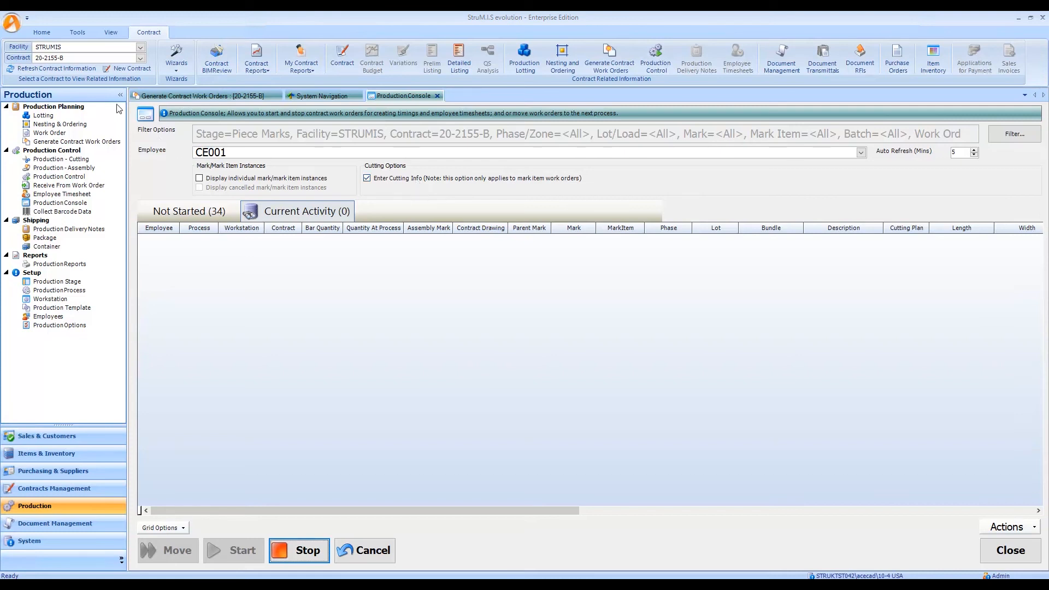
Refresh the contract information and open the weekly timesheet from the contract's employee timesheet entries
left_click(76, 69)
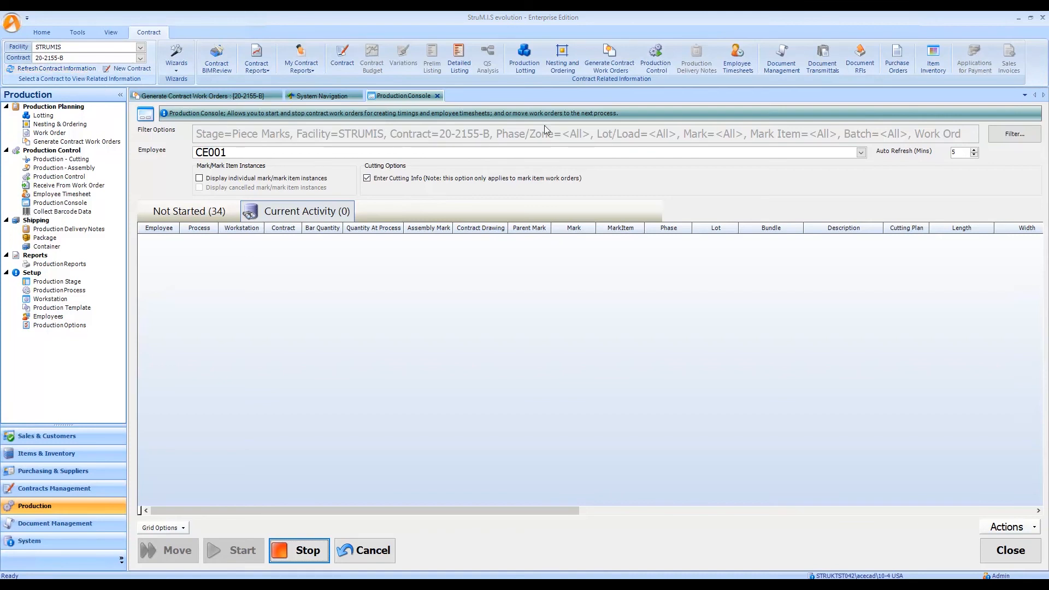
left_click(727, 55)
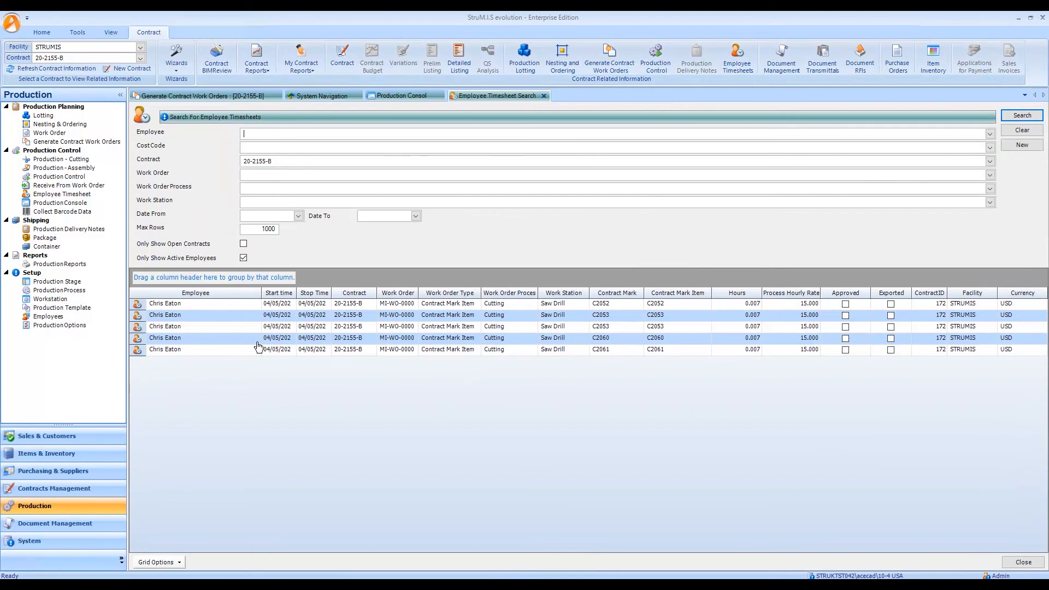
left_click(312, 316)
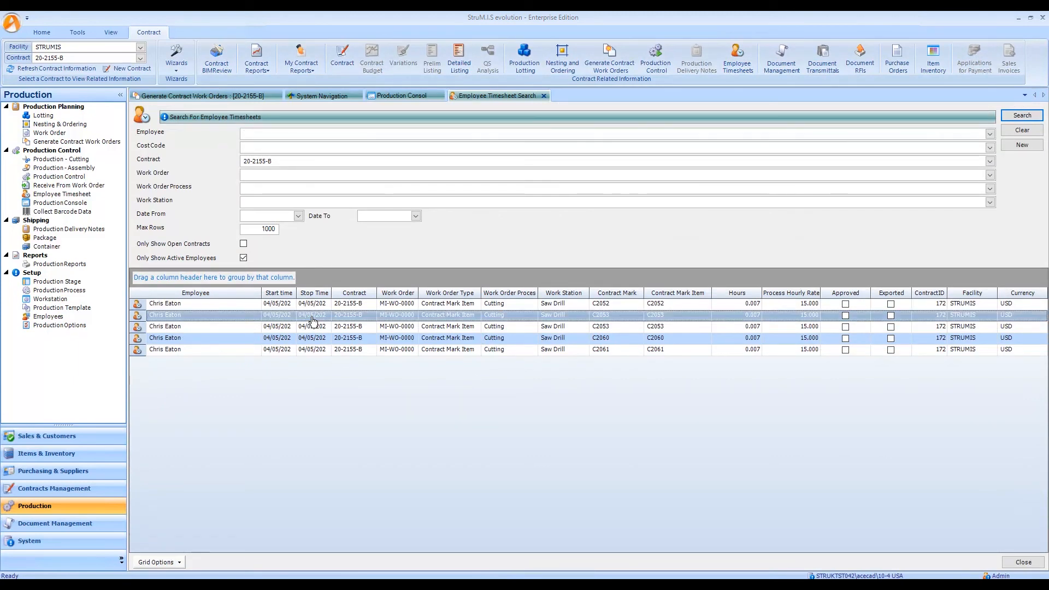
key("ctrl+a")
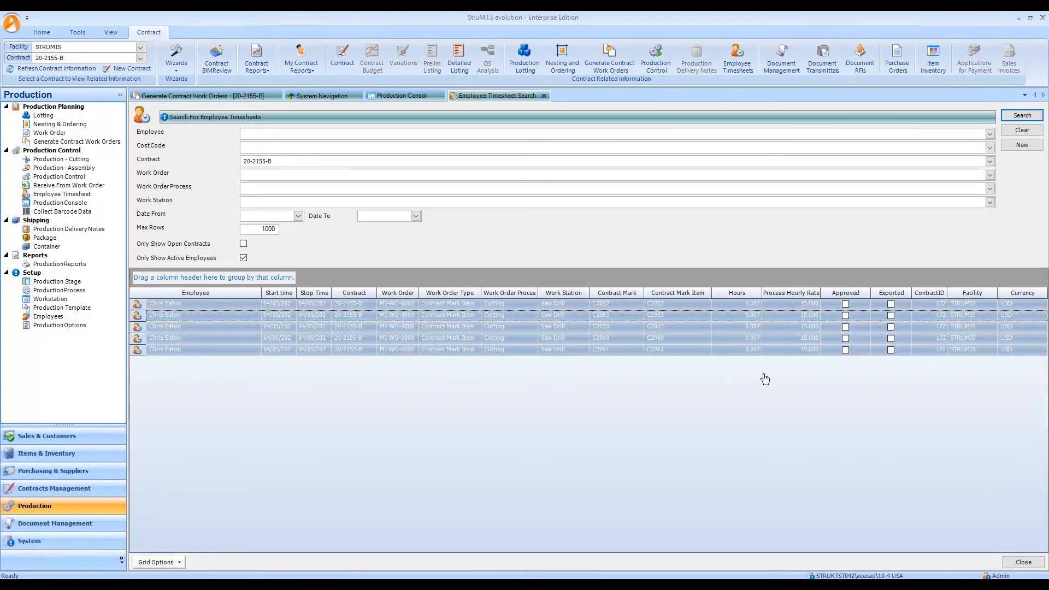
left_click(684, 326)
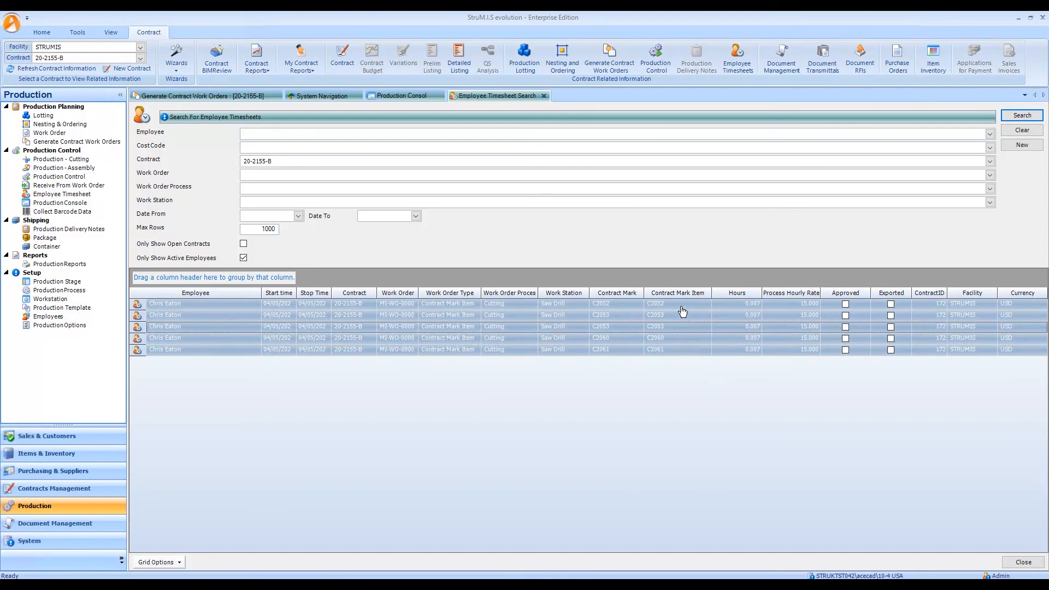
double_click(682, 311)
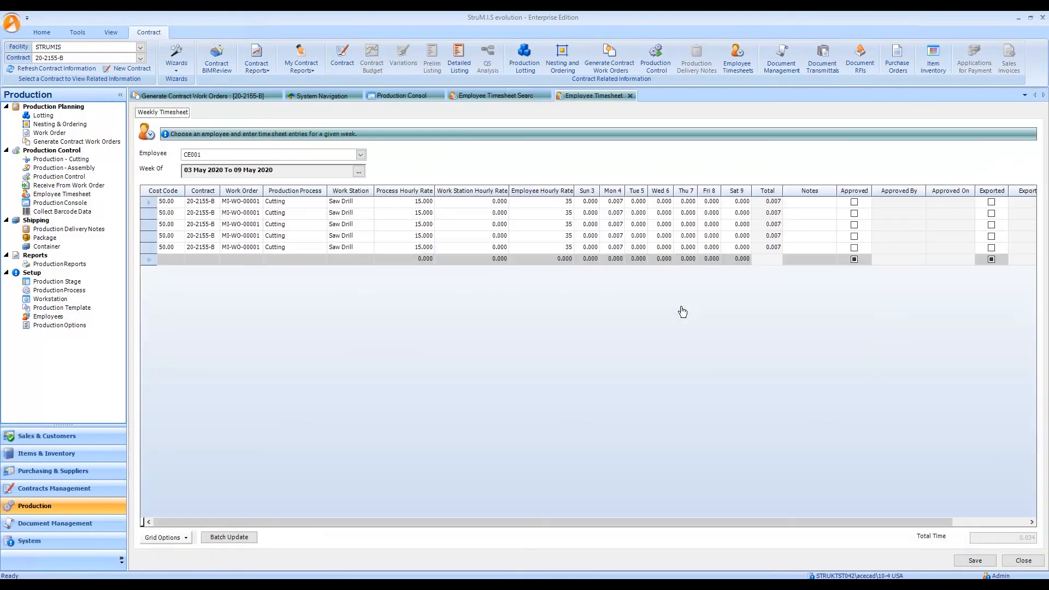
Batch update all five Saw Drill cutting entries in the weekly timesheet as approved
left_click(148, 204)
key("ctrl+a")
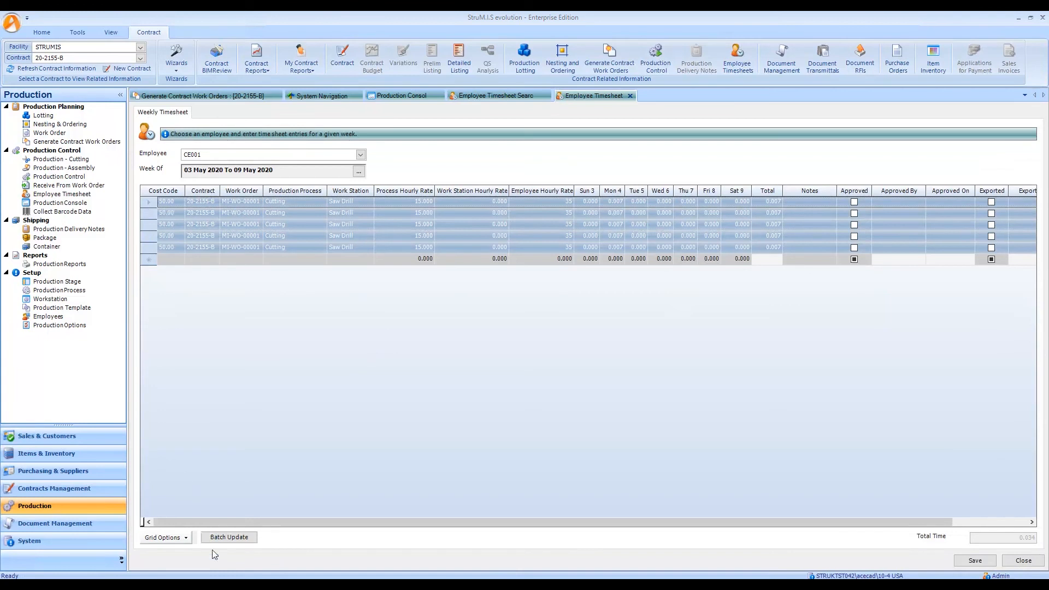
left_click(238, 542)
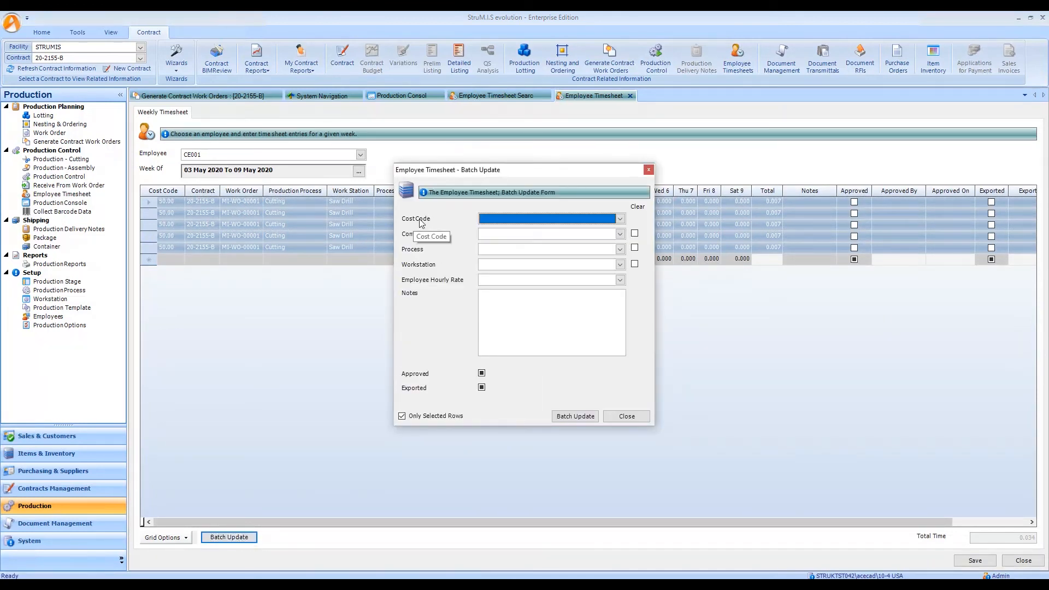
left_click(481, 374)
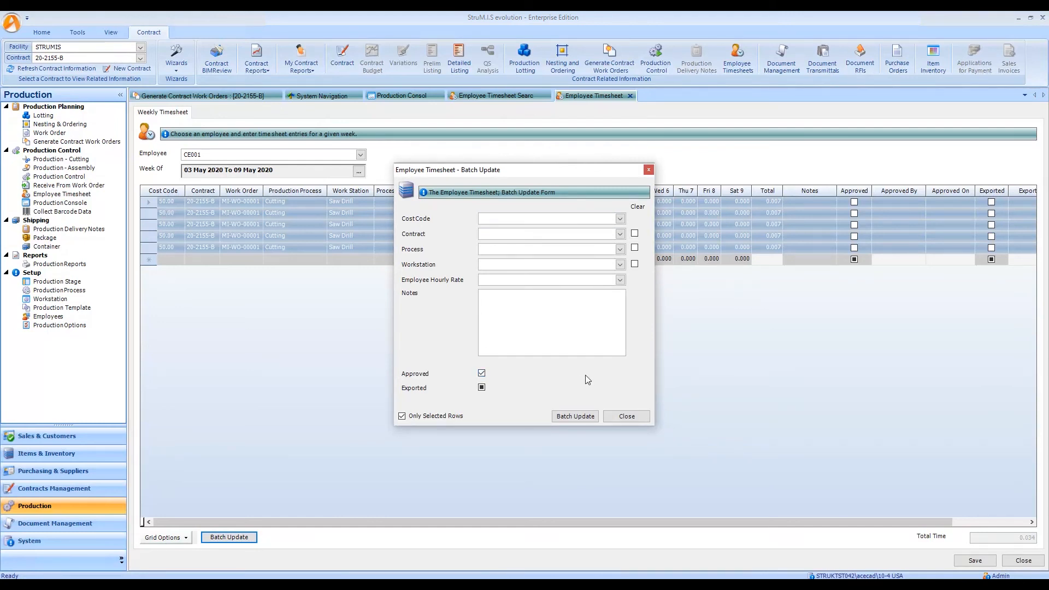
left_click(570, 418)
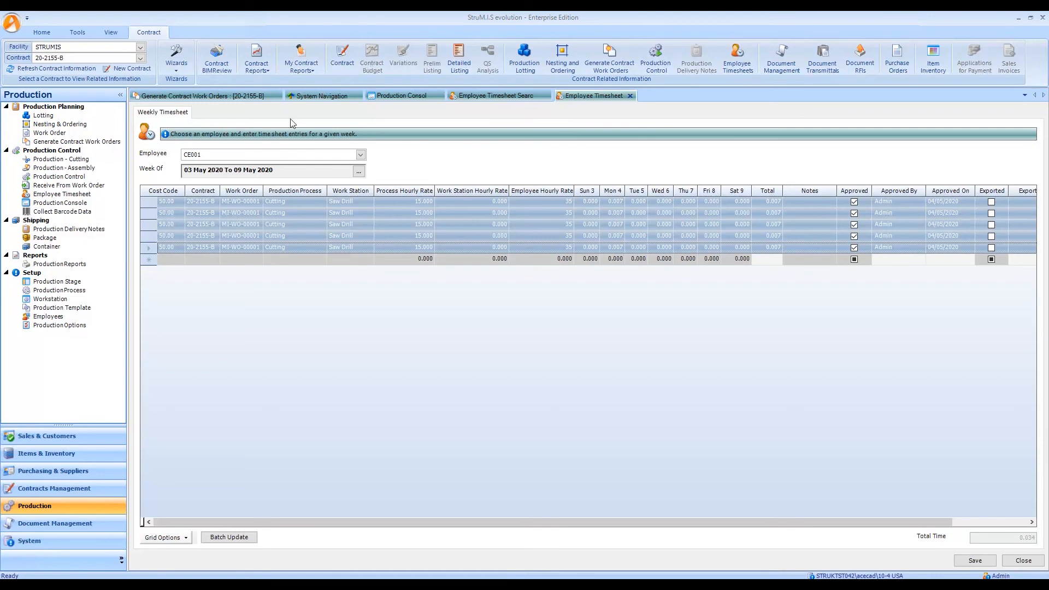
Create and save a new contract budget for contract 20-2155-B with the budget view set to No Breakdown
left_click(43, 485)
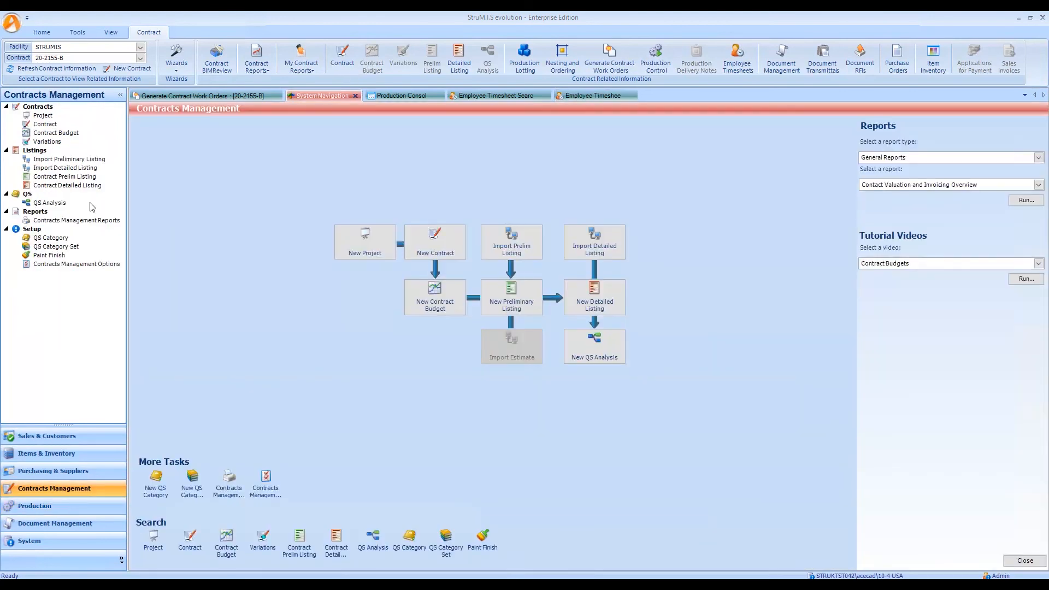
left_click(67, 133)
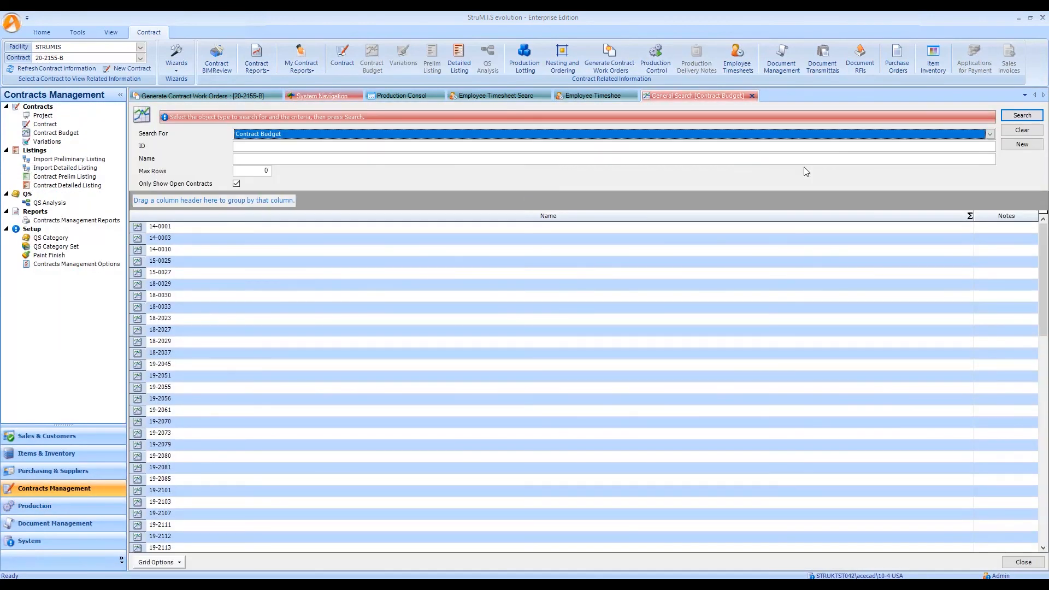
left_click(1019, 145)
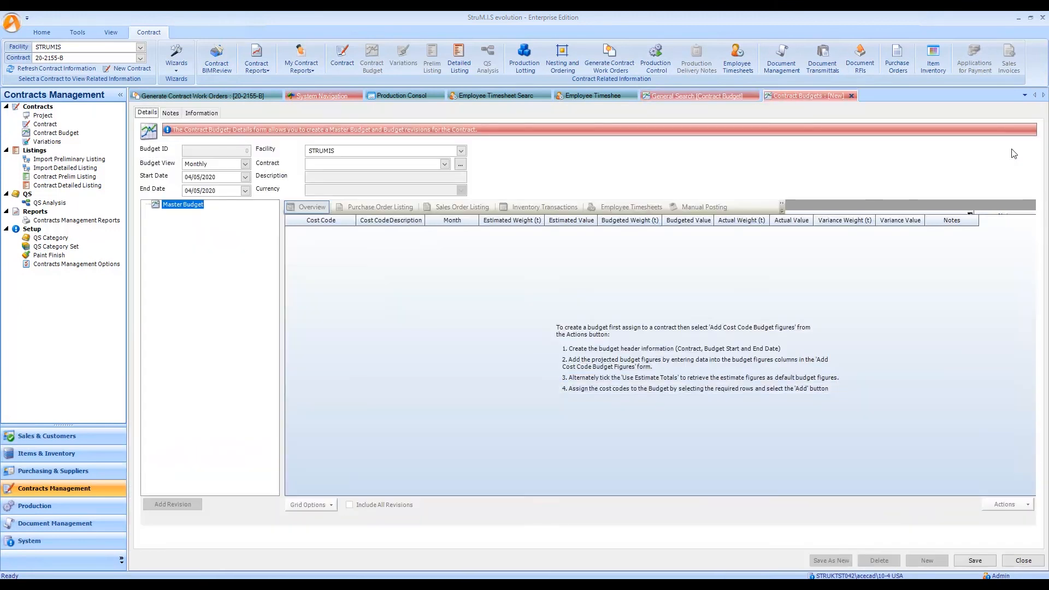
left_click(447, 163)
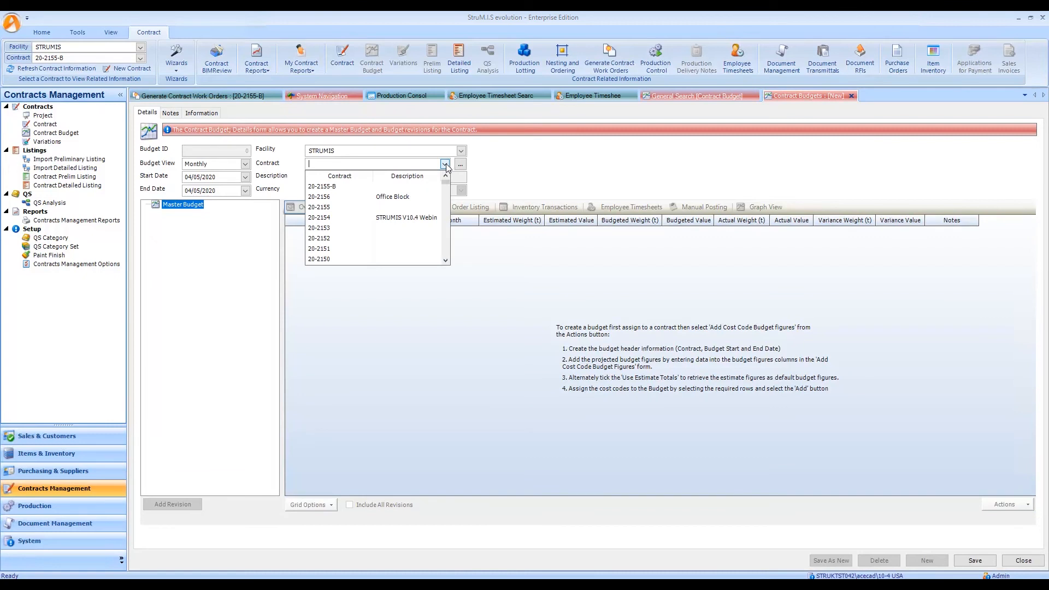
left_click(328, 186)
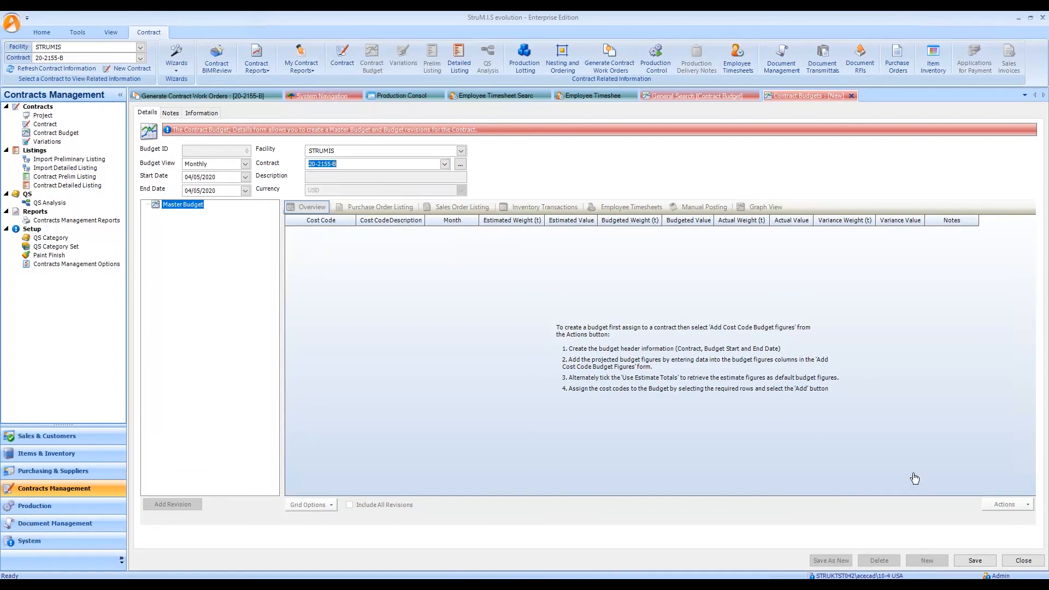
left_click(245, 163)
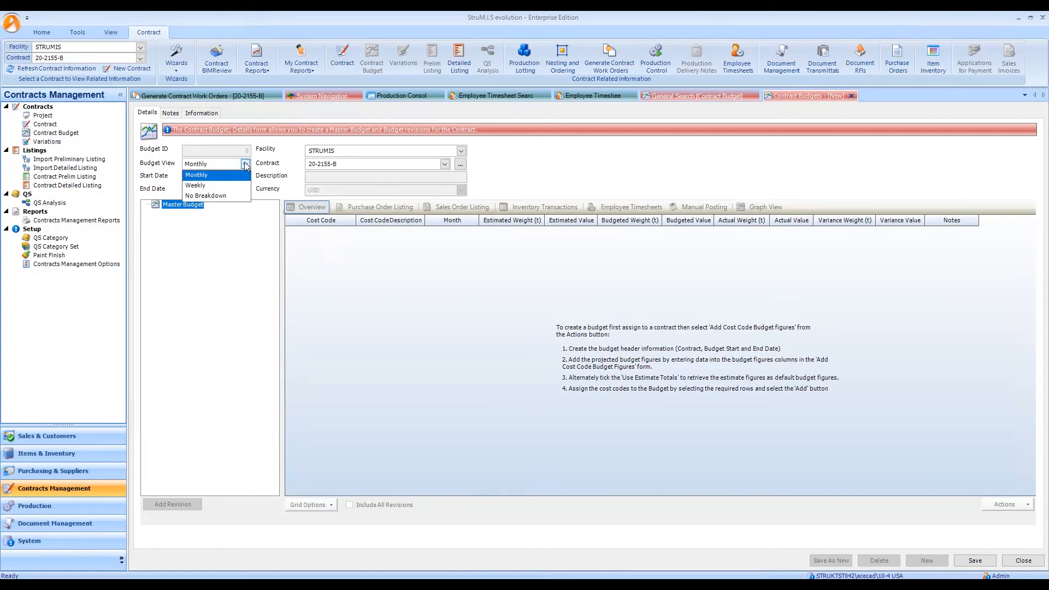
left_click(211, 195)
left_click(983, 563)
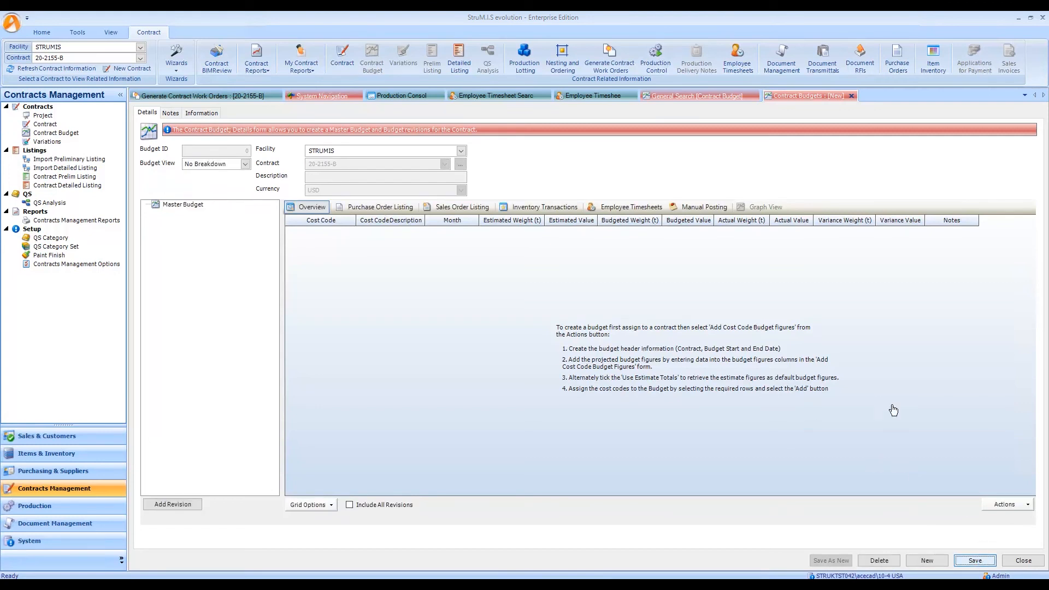
Add all cost codes to the master budget using the totals from estimate E-20-0056
left_click(1027, 505)
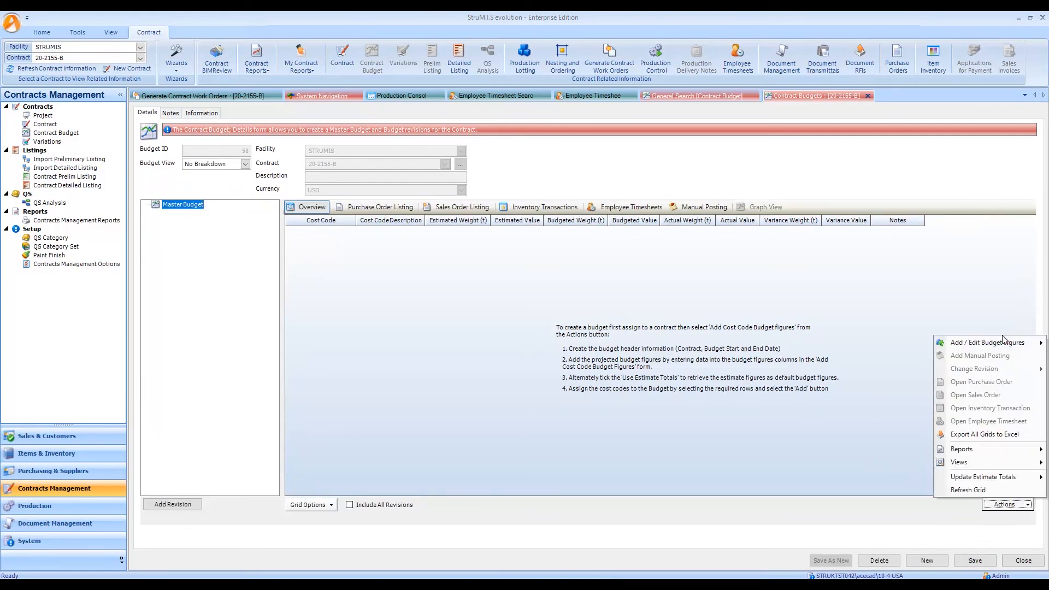
mouse_move(1005, 343)
left_click(861, 345)
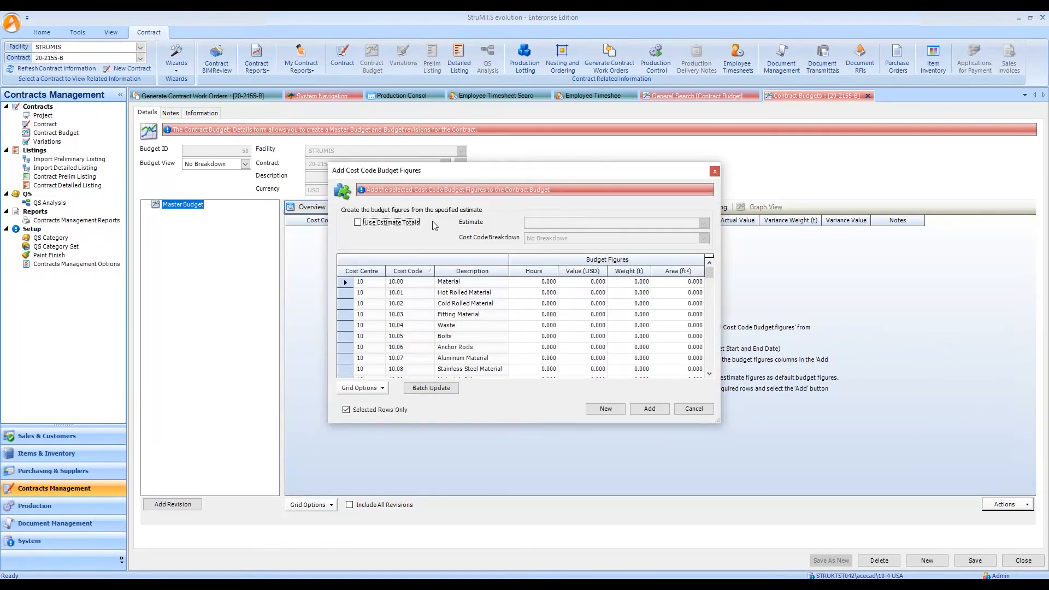
left_click(371, 223)
left_click(703, 222)
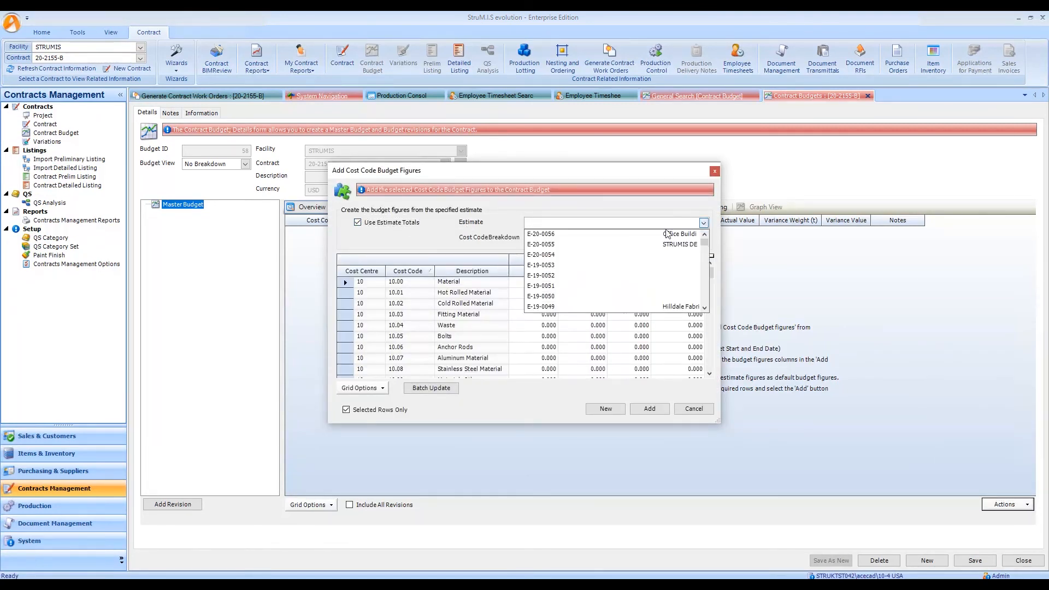
left_click(541, 234)
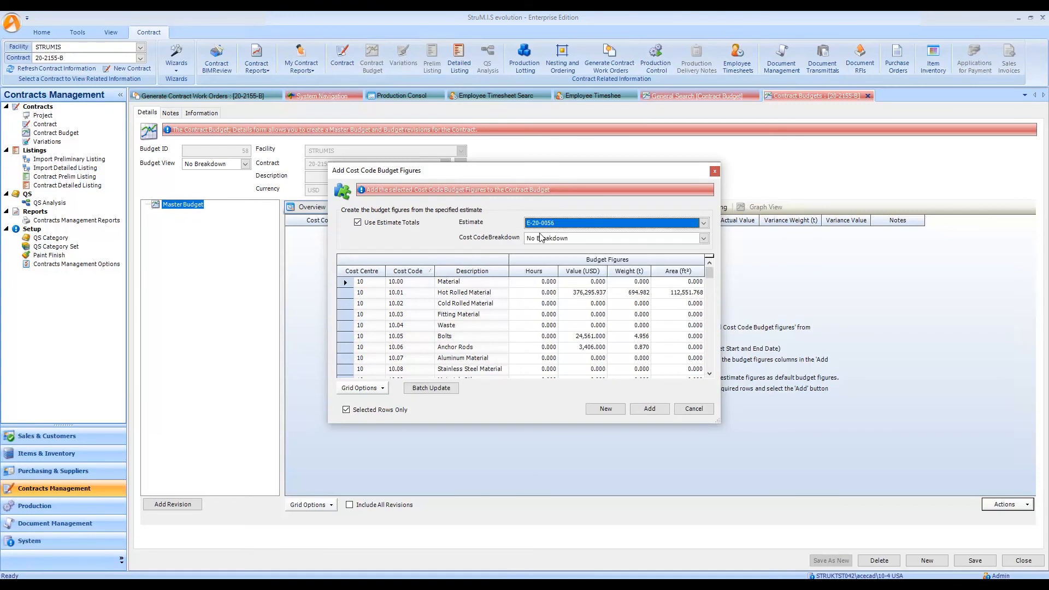
left_click(343, 313)
key("ctrl+a")
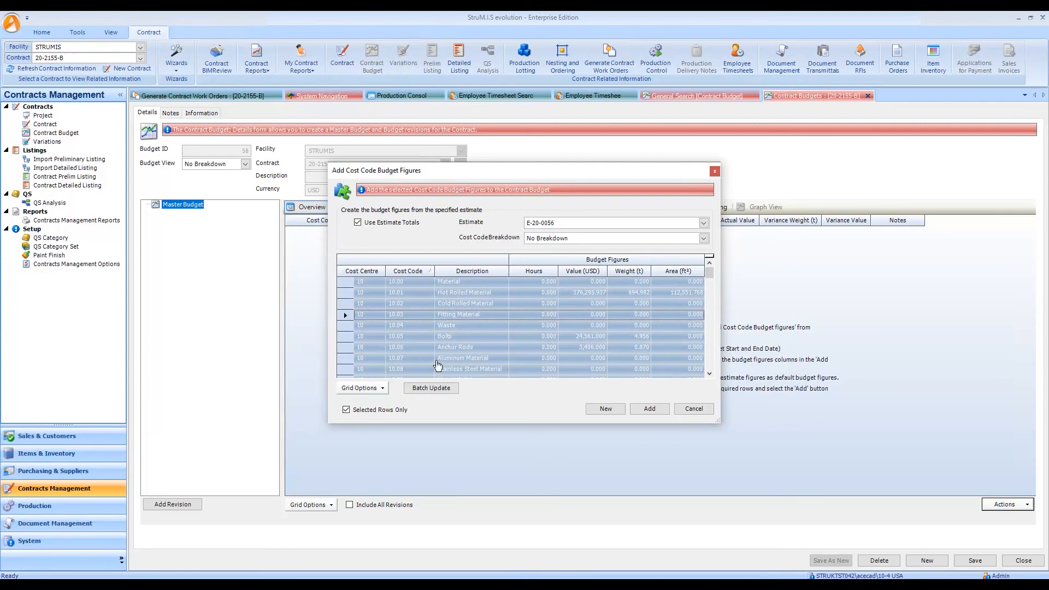
left_click(649, 409)
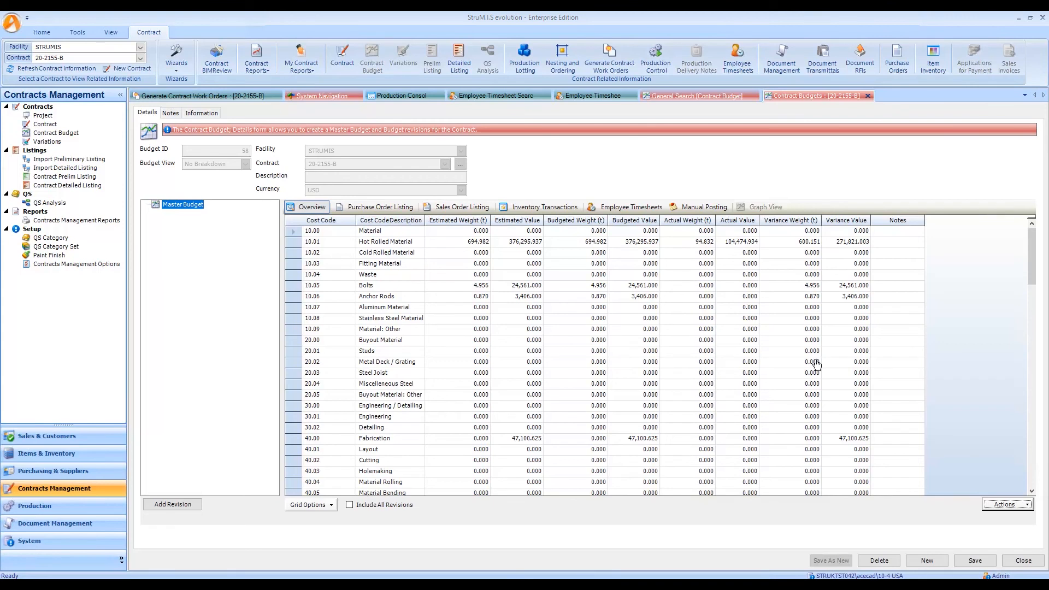
Export all contract budget grids to Excel, review the exported worksheets, and close the workbook
left_click(1017, 507)
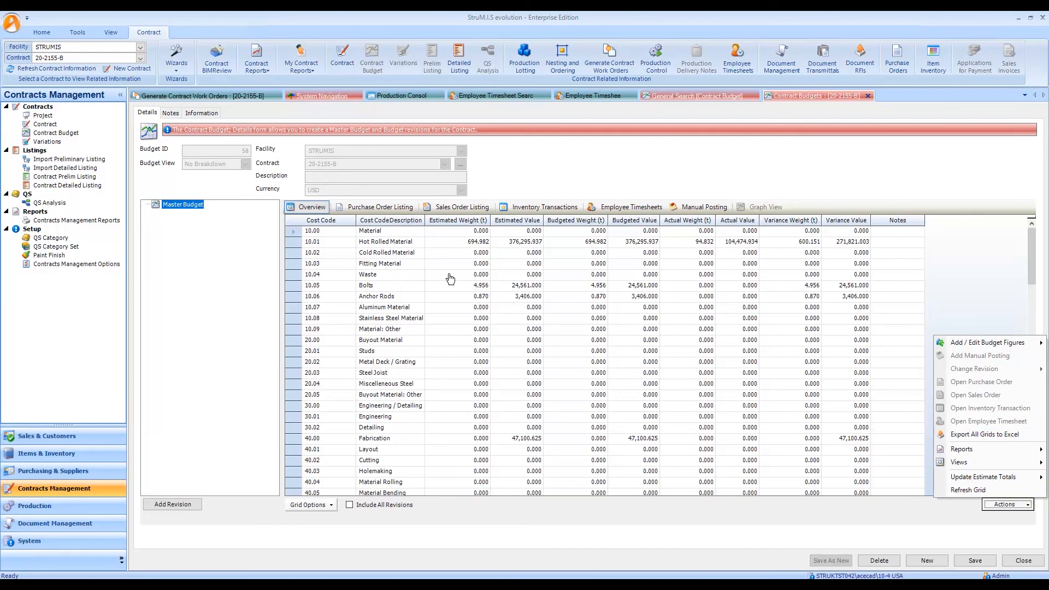
left_click(968, 435)
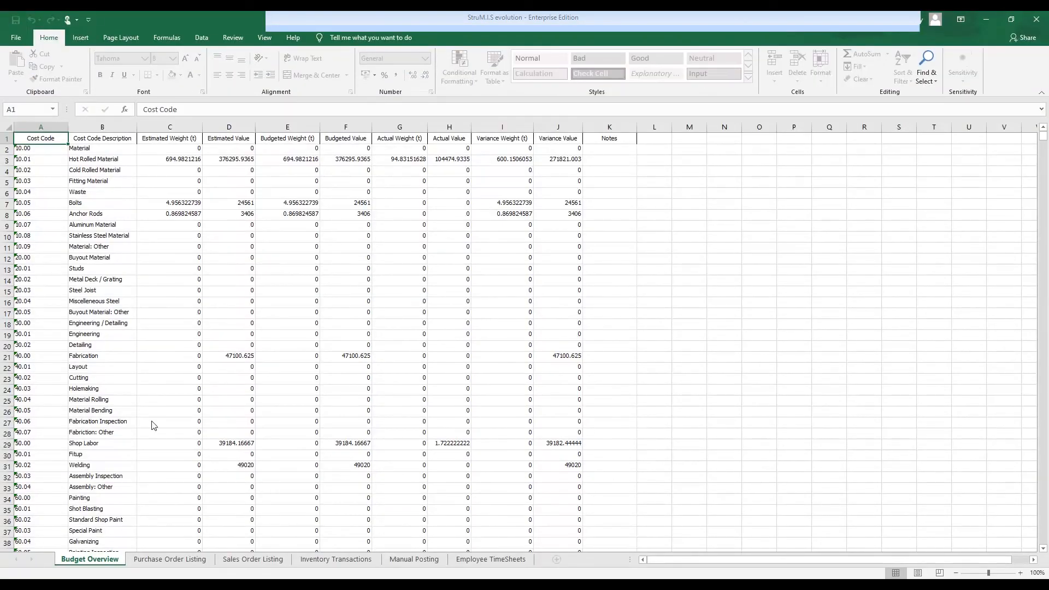
left_click(143, 560)
left_click(238, 560)
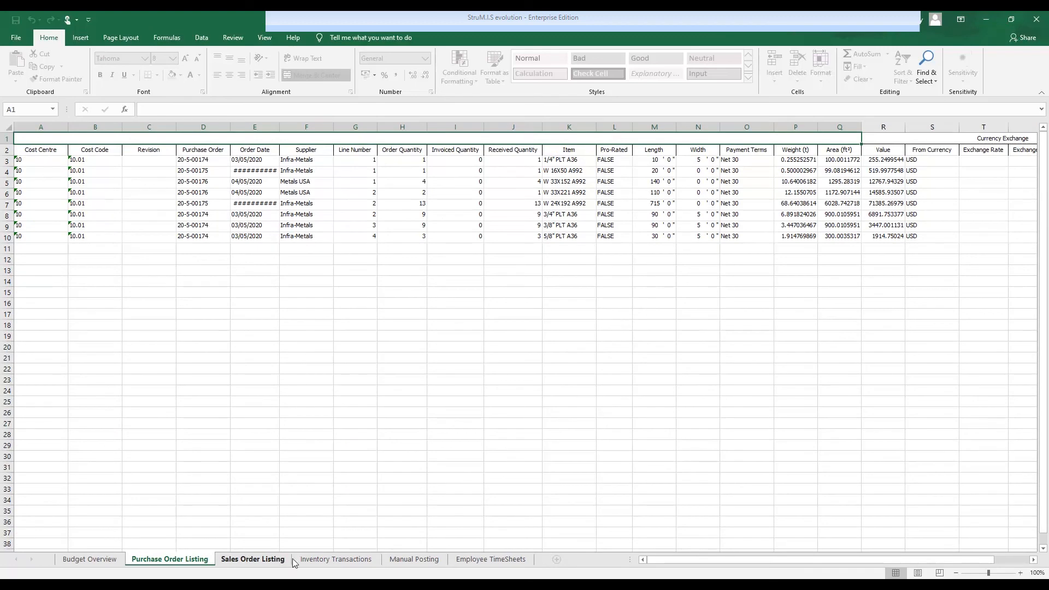
left_click(357, 562)
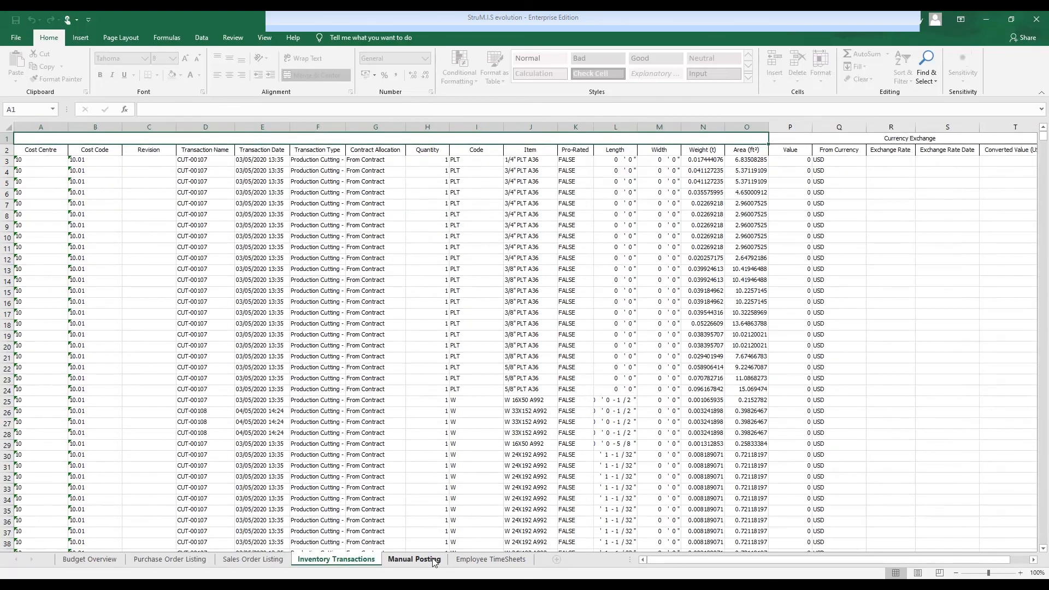
left_click(434, 561)
left_click(492, 560)
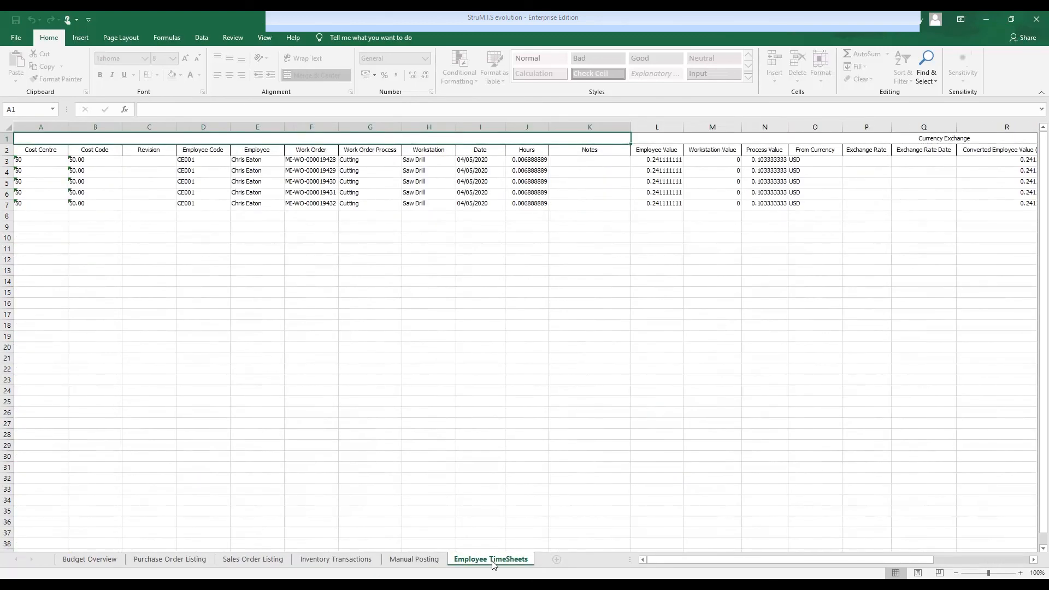
left_click(114, 562)
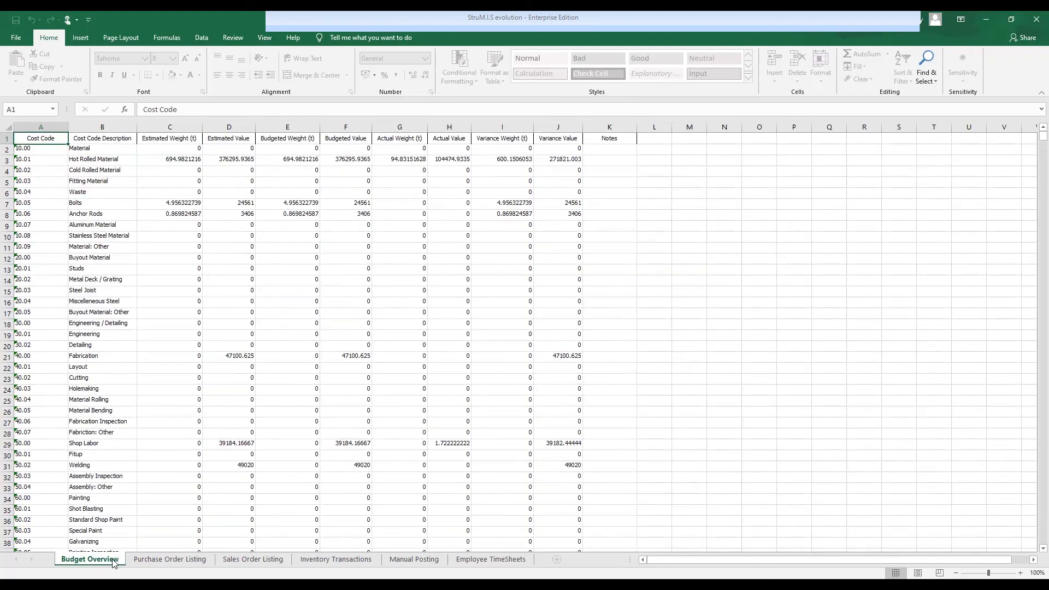
left_click(1039, 25)
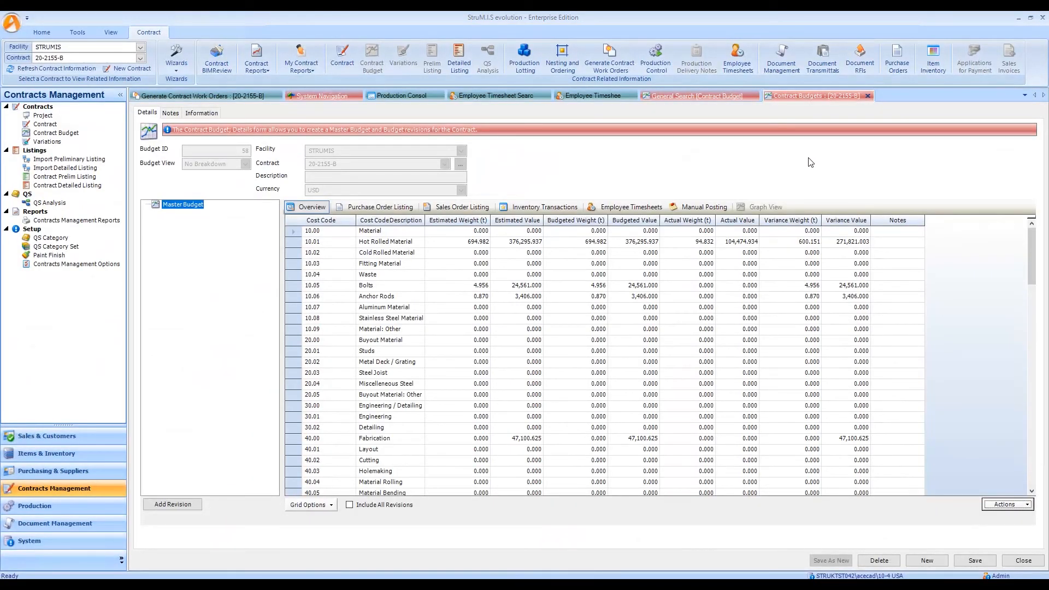
Run the production Material Traceability Report for phase 2 of contract 20-2155-B as a preview with test certificates included
left_click(261, 70)
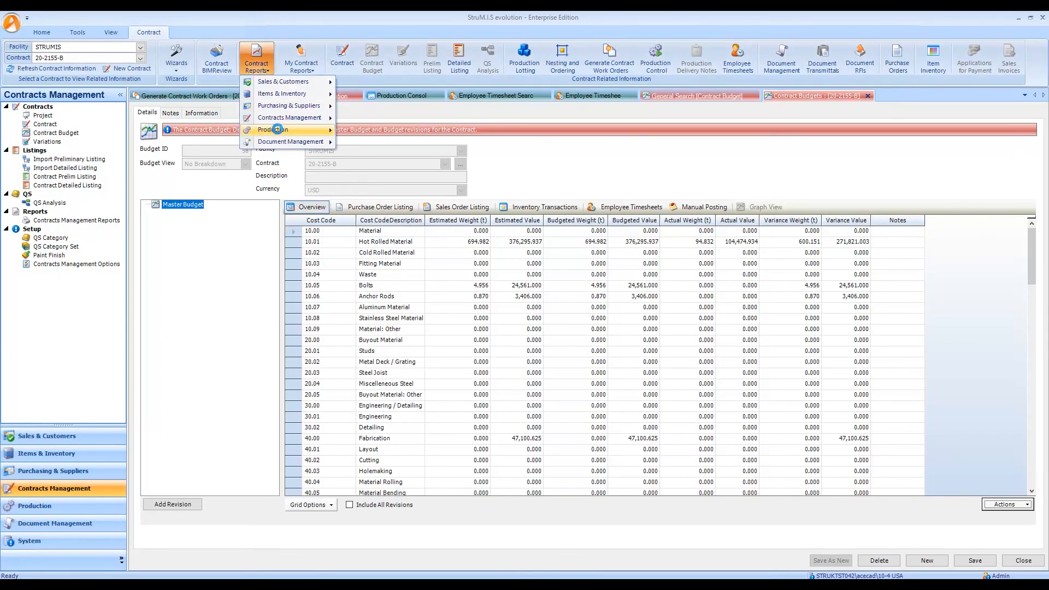
mouse_move(278, 133)
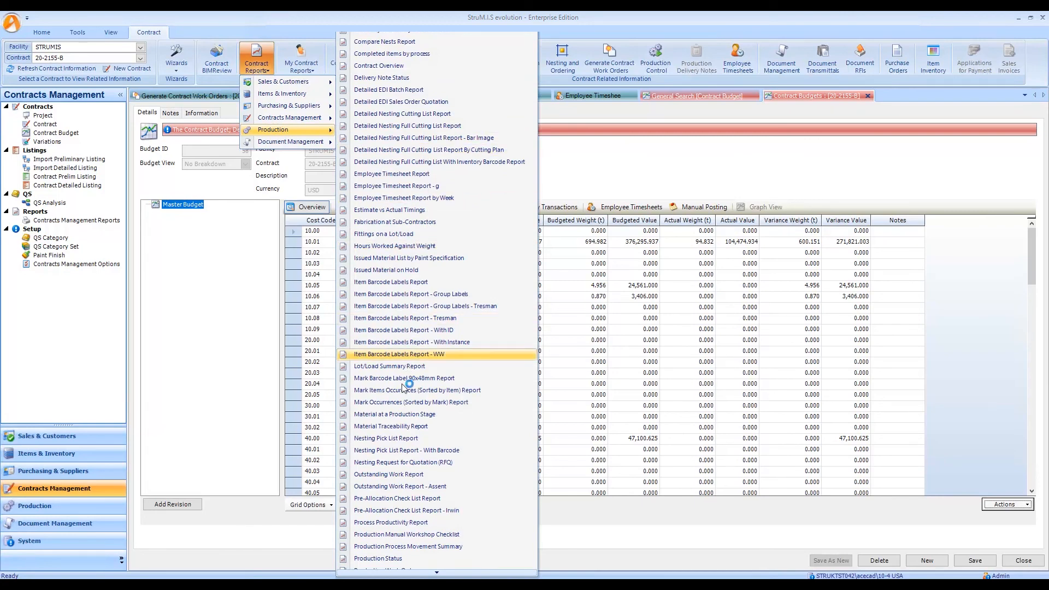
left_click(388, 426)
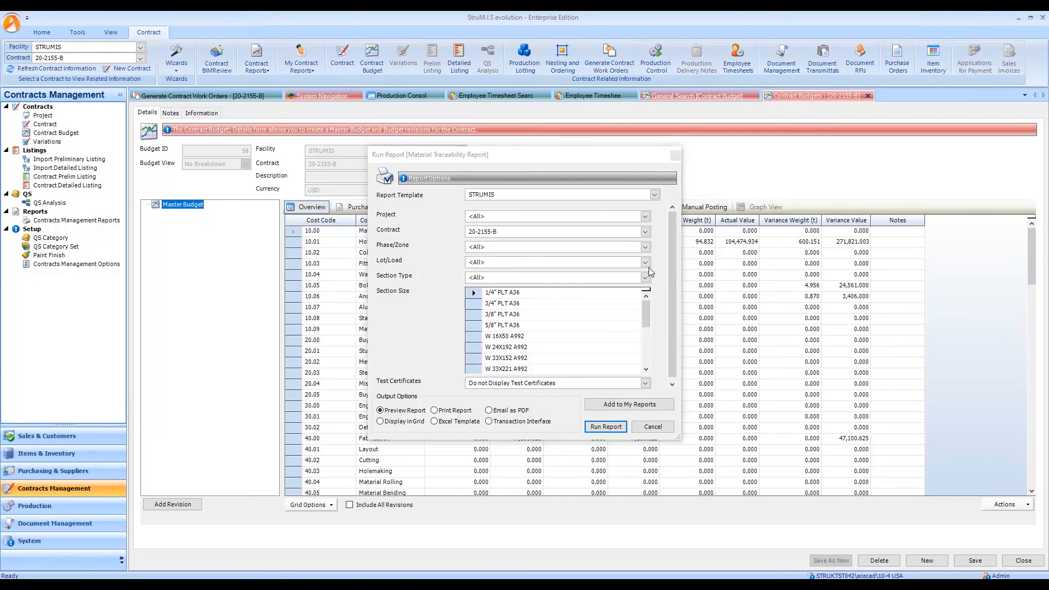
left_click(644, 247)
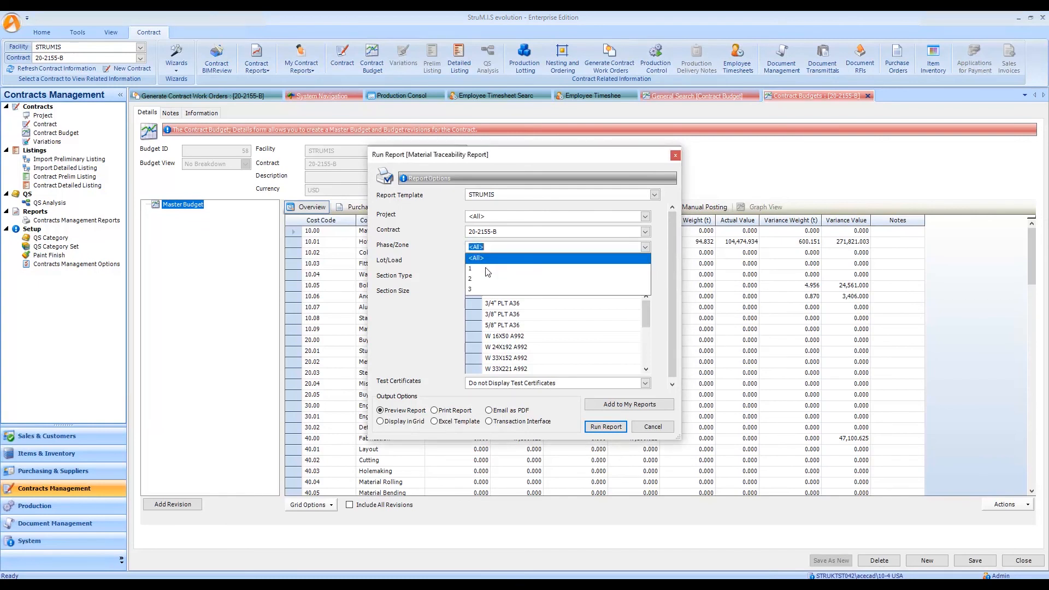
left_click(472, 280)
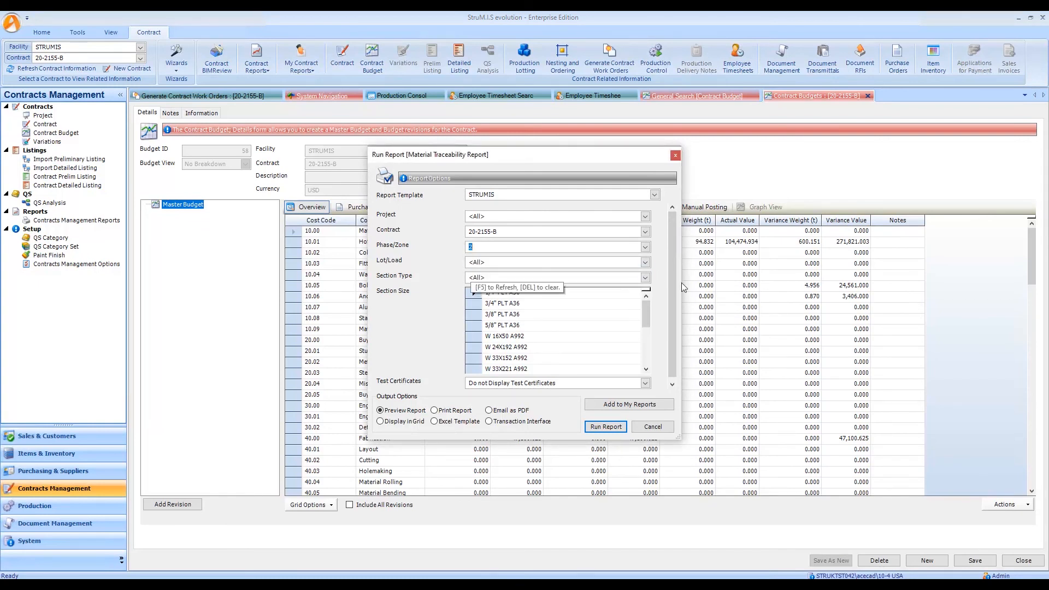
scroll(673, 327, "down", 1)
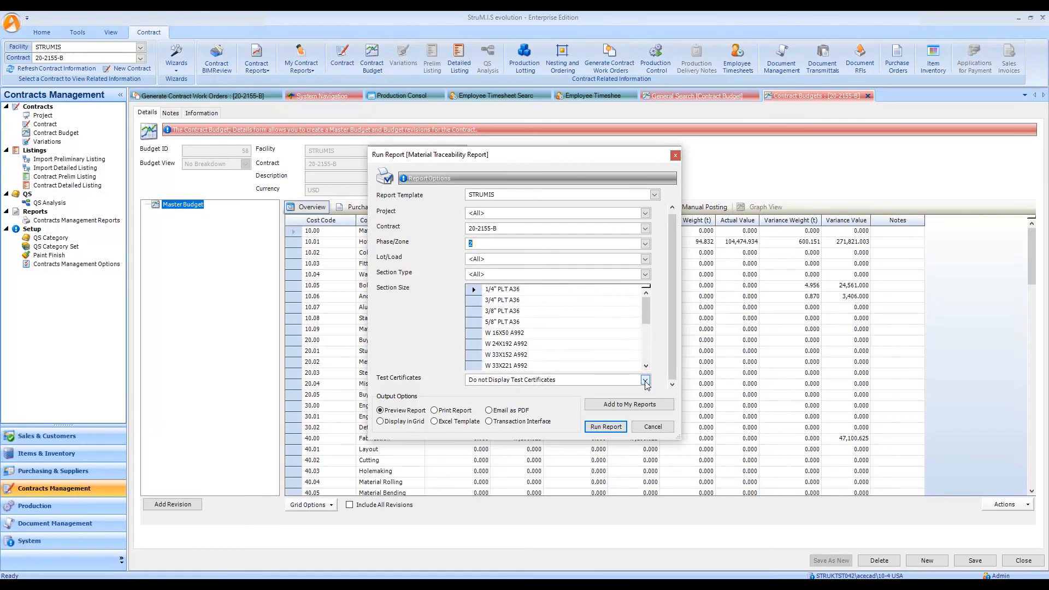
left_click(645, 380)
left_click(512, 403)
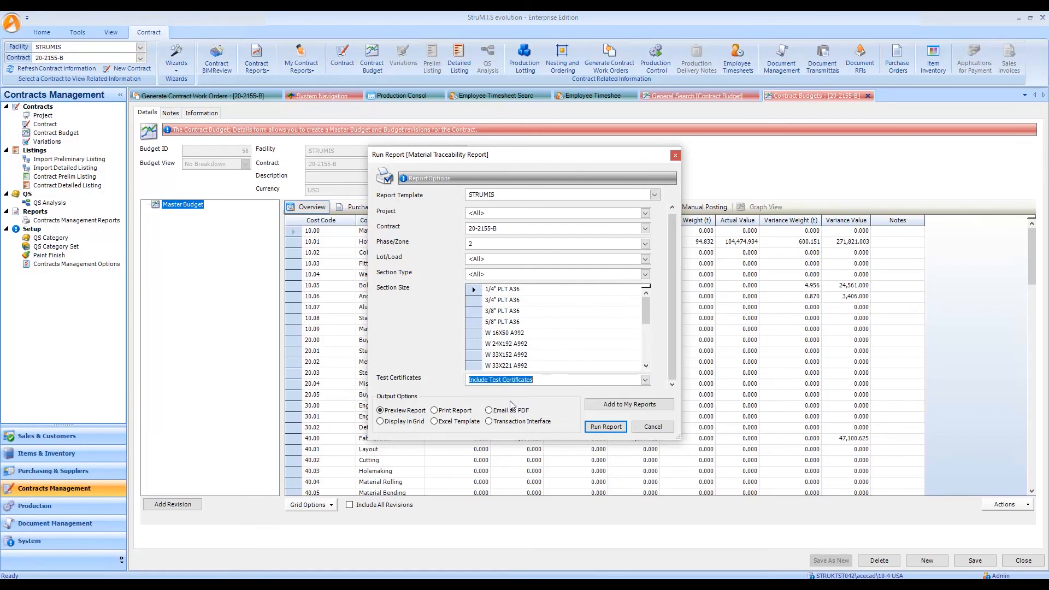
left_click(612, 428)
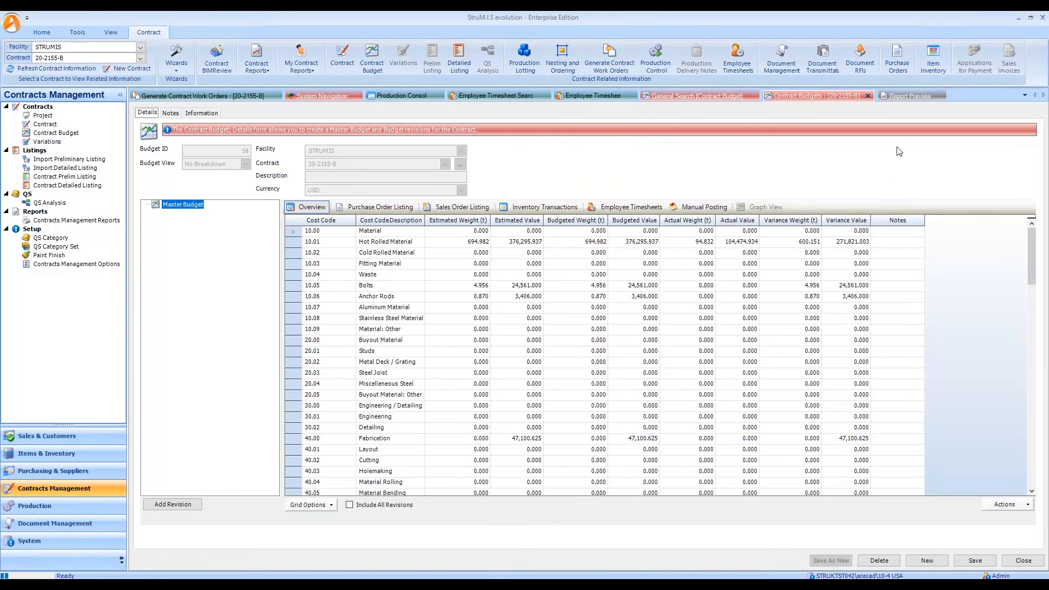
Examine the Material Traceability Report preview, comparing the listed document IDs with those on the attached test certificates
left_click(915, 95)
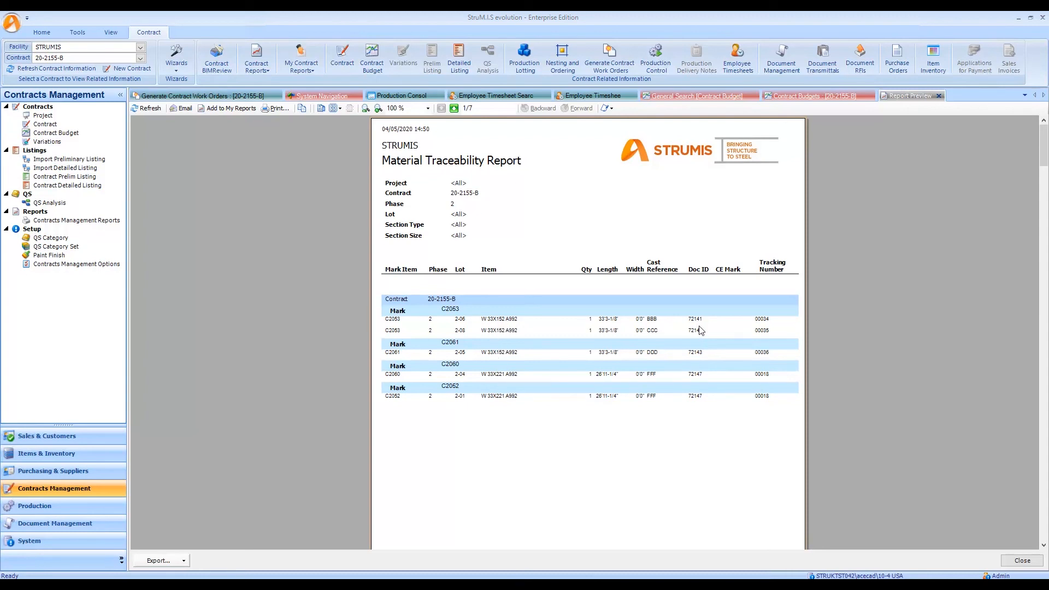
scroll(735, 439, "down", 3)
scroll(736, 439, "down", 15)
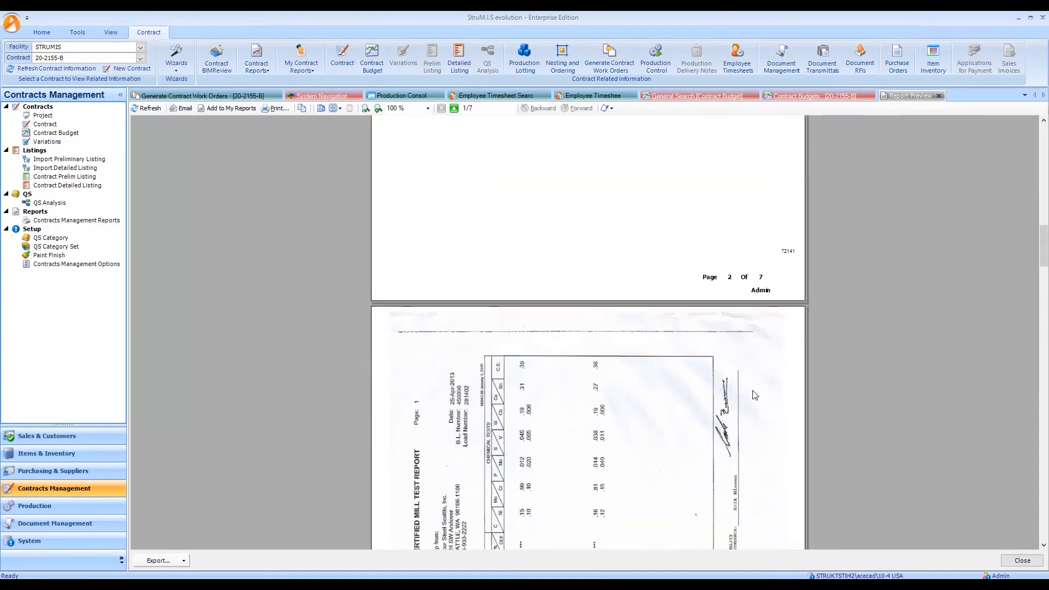
scroll(755, 395, "down", 9)
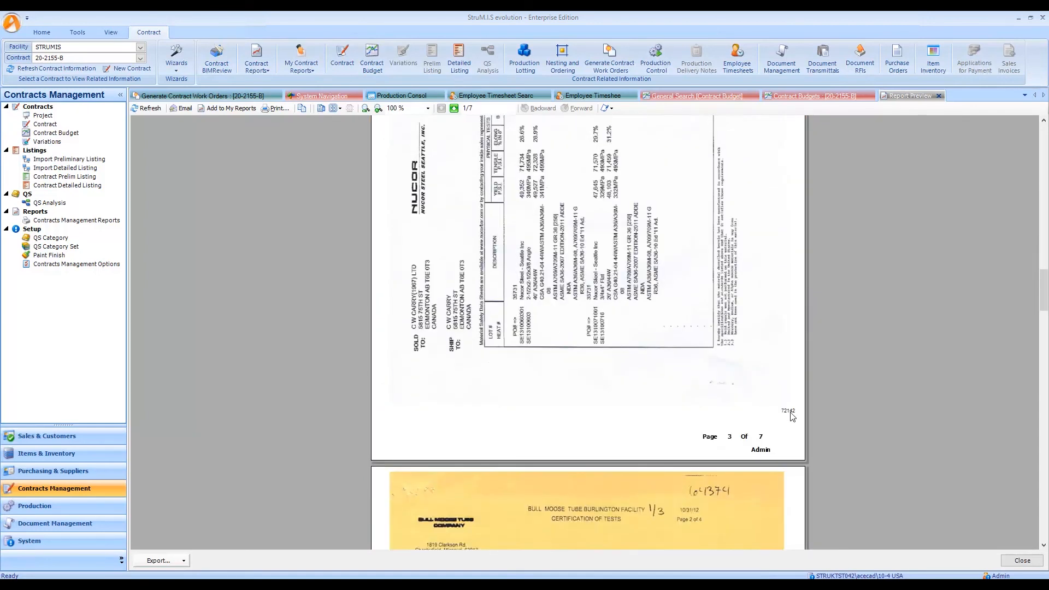
scroll(786, 416, "up", 20)
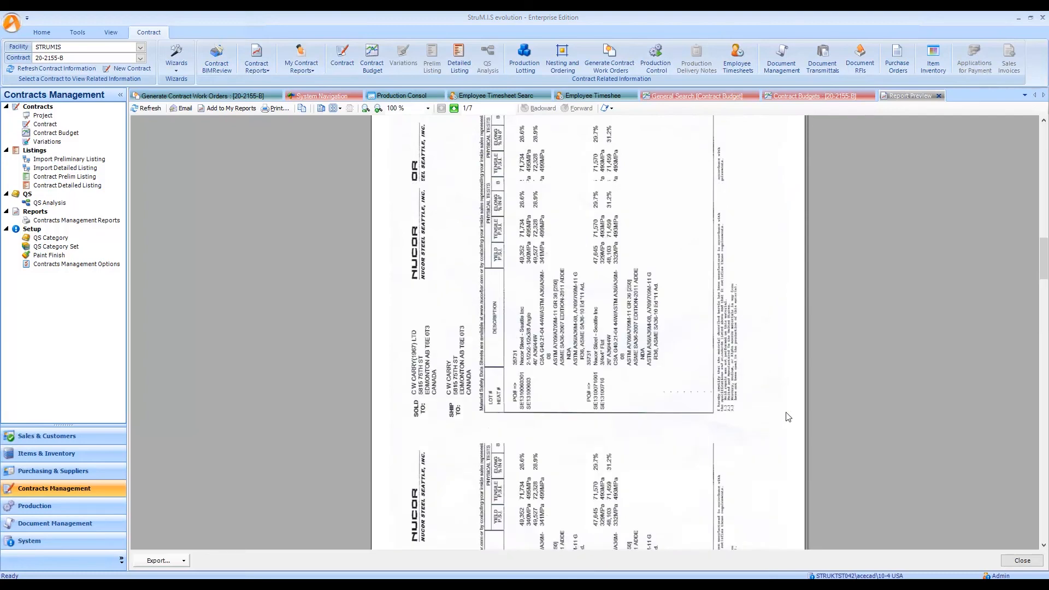
scroll(784, 416, "up", 2)
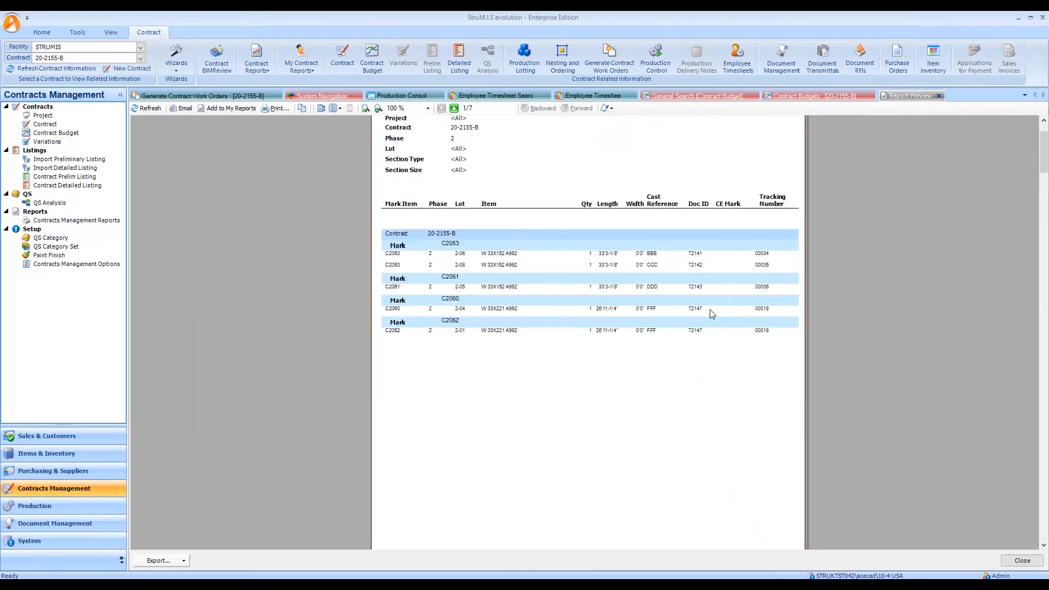
scroll(772, 415, "down", 20)
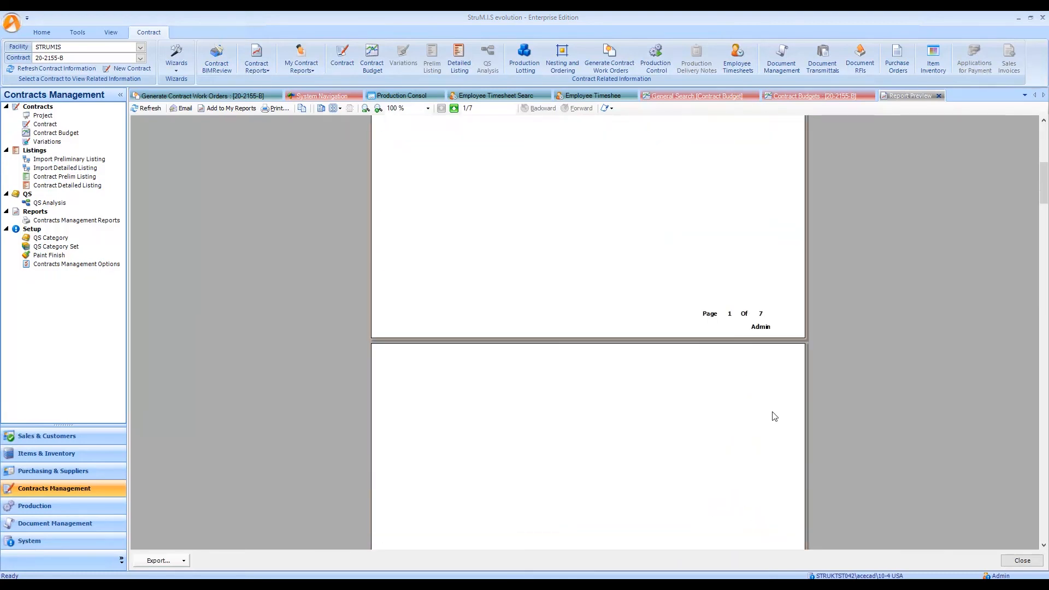
scroll(790, 431, "down", 5)
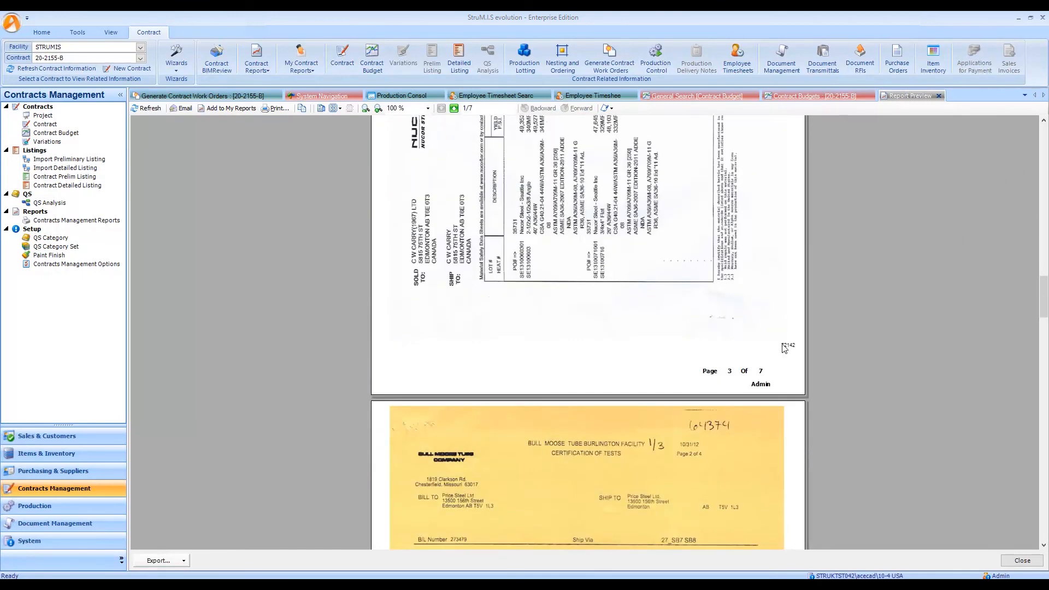
scroll(788, 350, "down", 1)
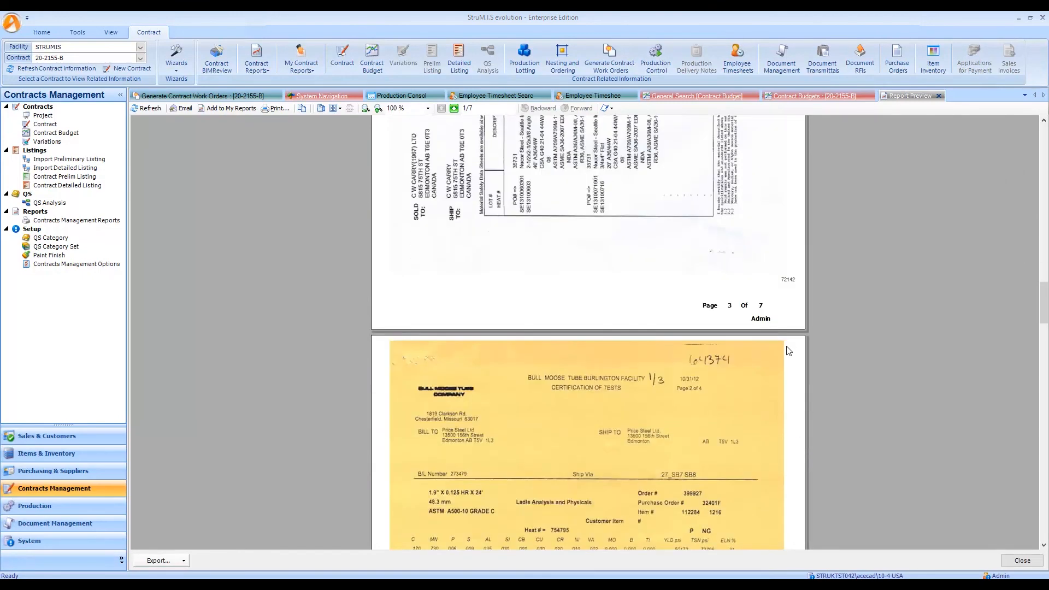
scroll(788, 350, "up", 2)
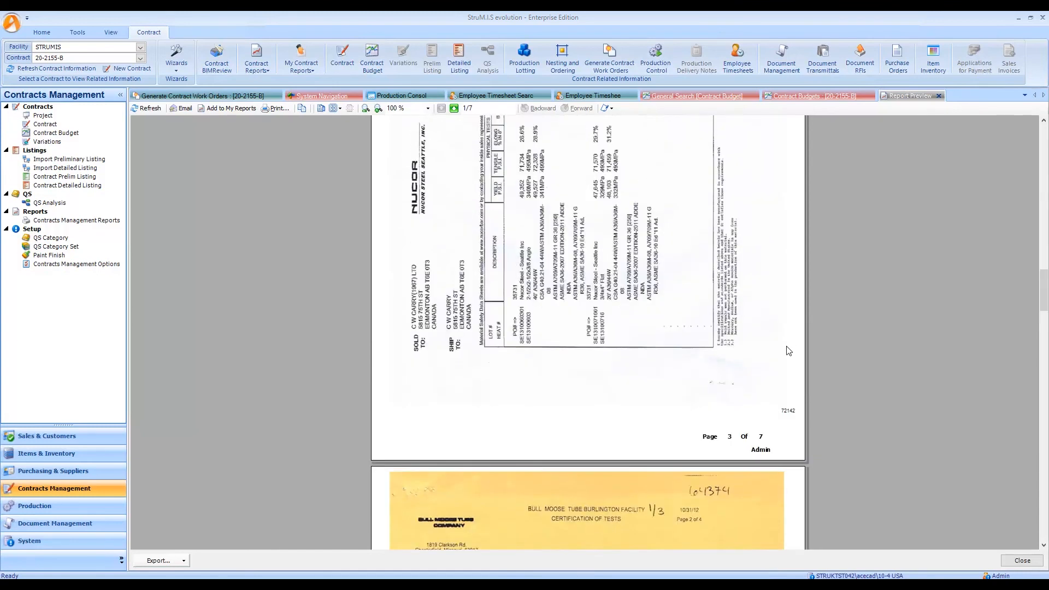